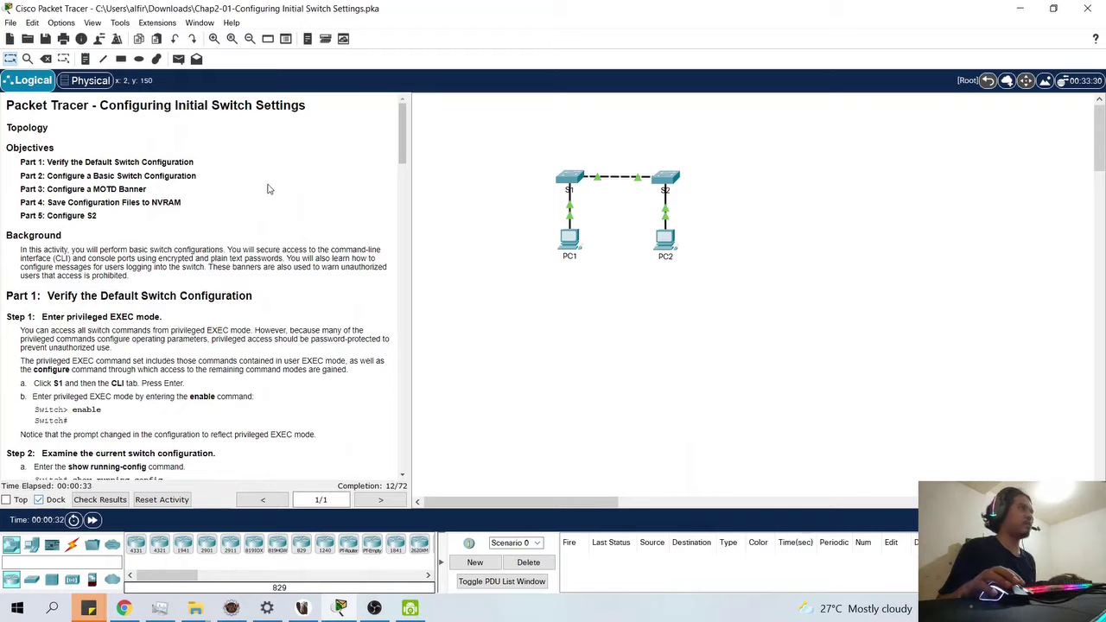
- Open switch S1's device window and snap it to the right half, beside the lab window
mouse_move(557, 187)
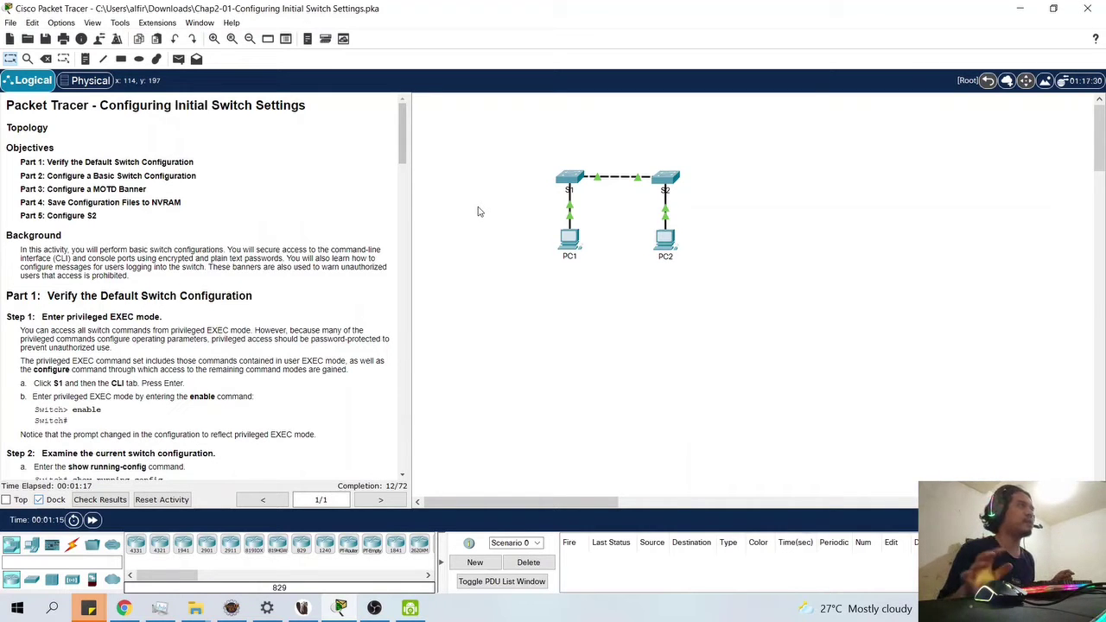
scroll(111, 331, "down", 1)
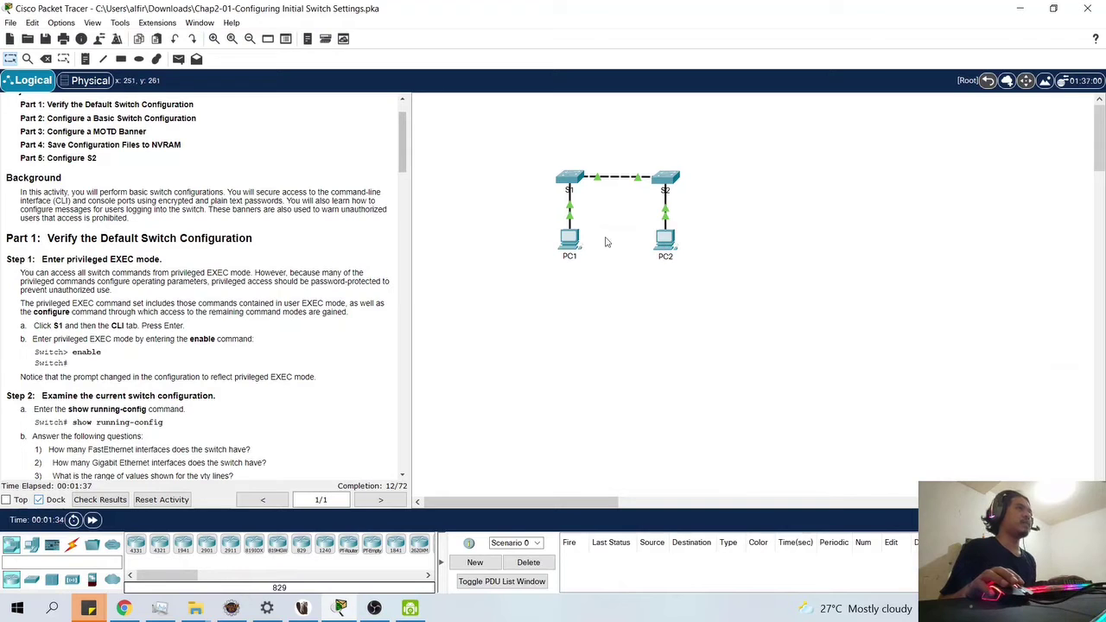
mouse_move(571, 249)
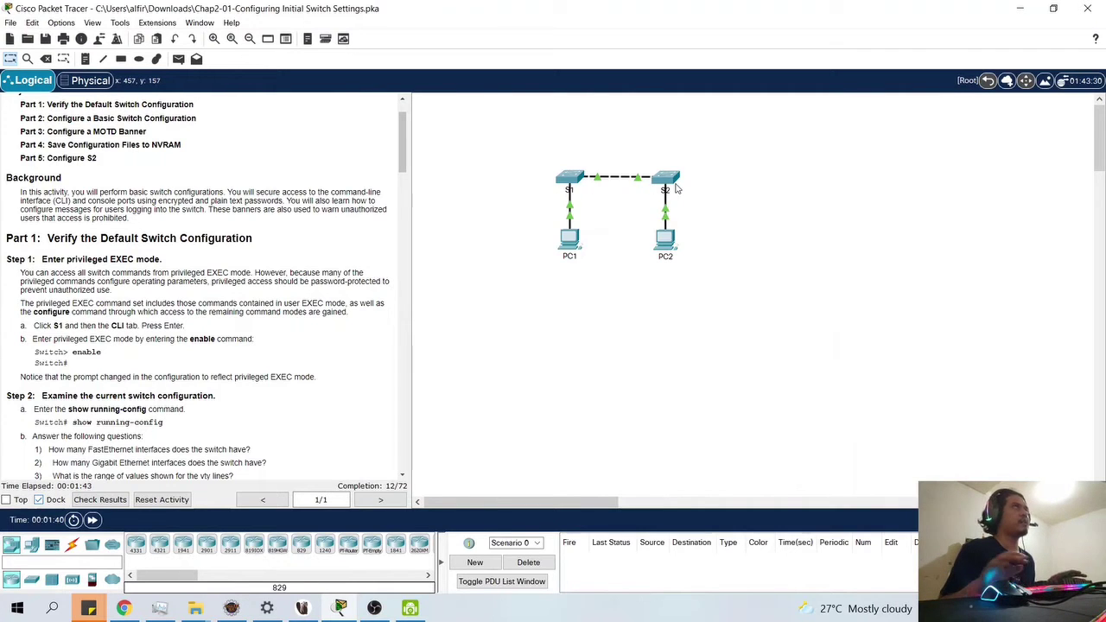
mouse_move(676, 188)
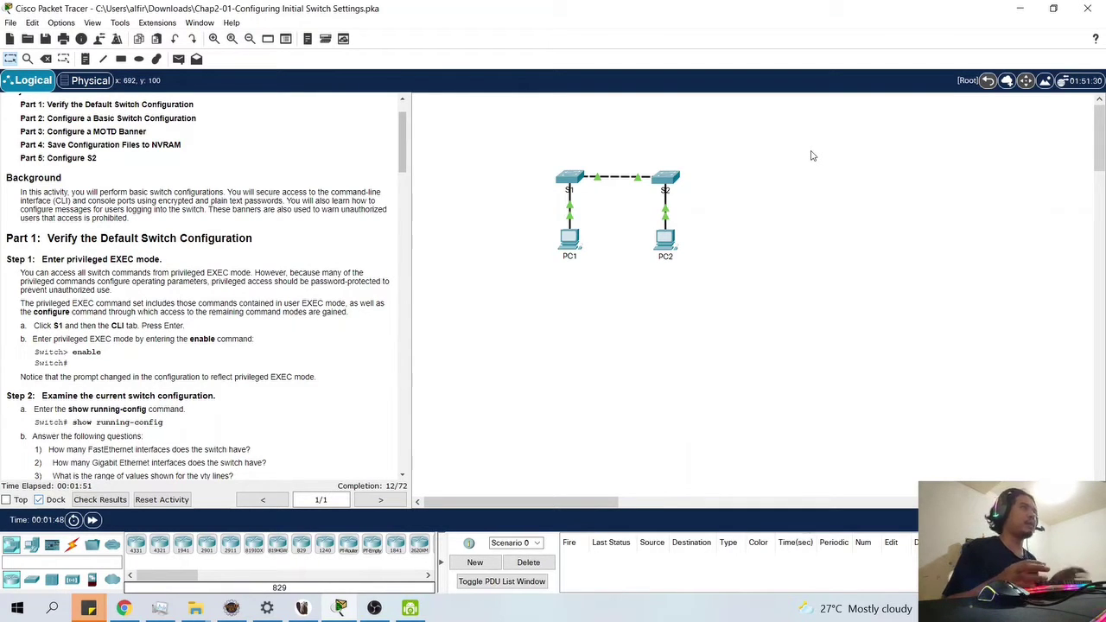
left_click(570, 185)
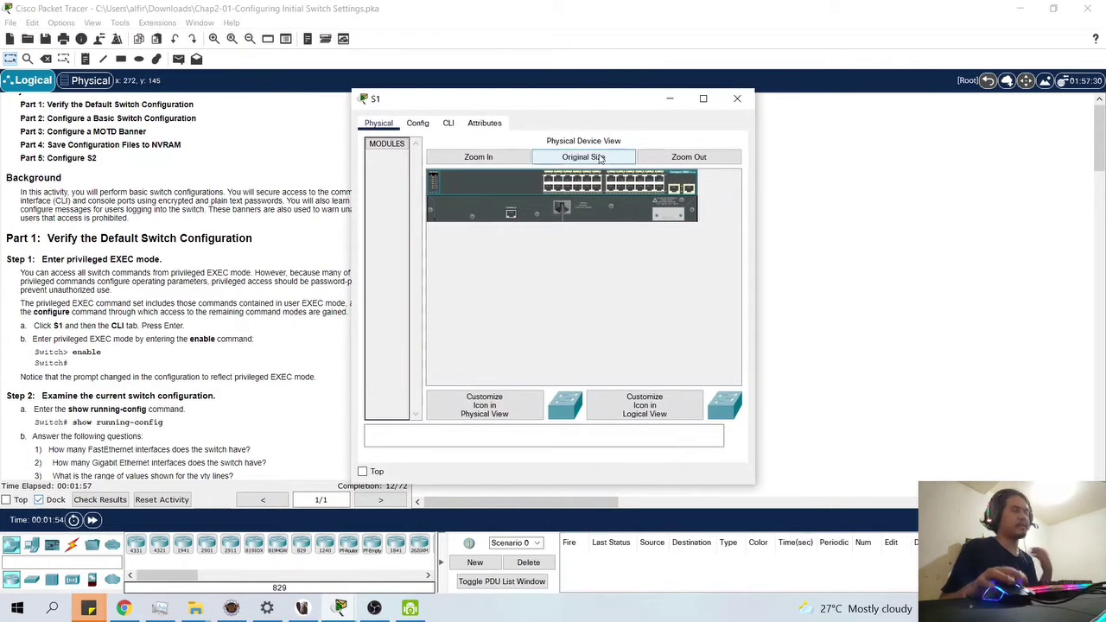
key("super+Right")
key("Return")
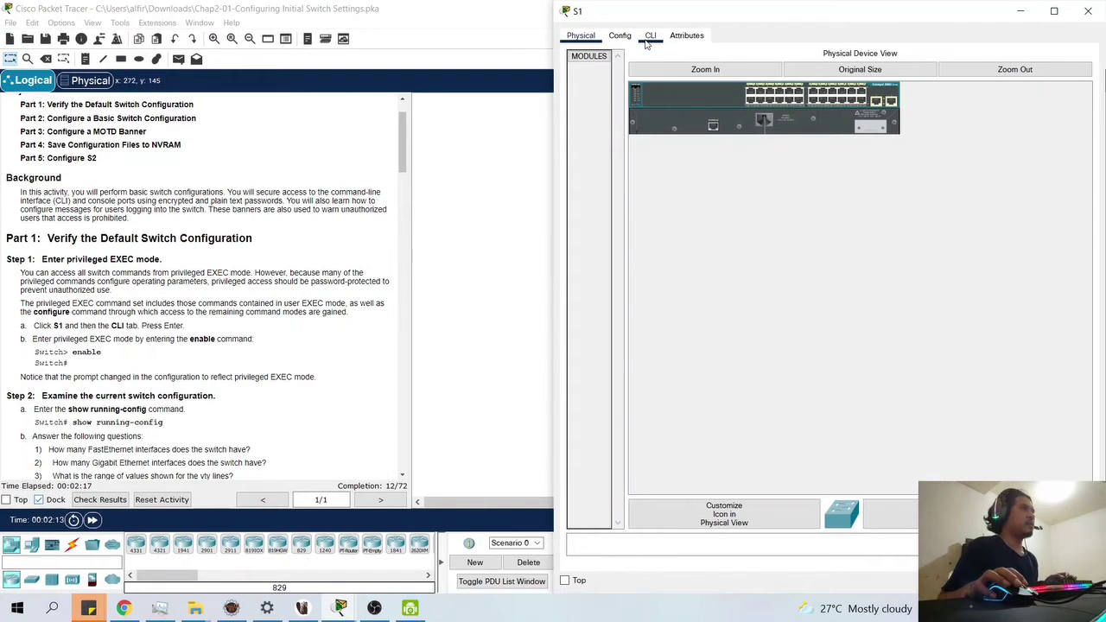
- Switch S1's window to its CLI, review the boot output, and wake the Switch> prompt
left_click(648, 40)
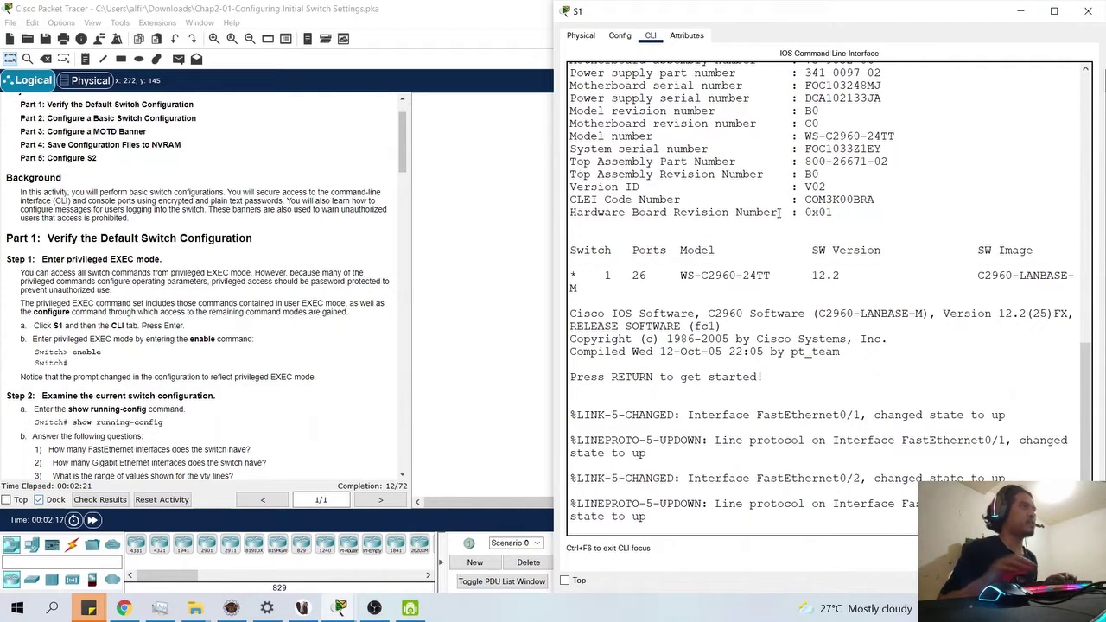
scroll(143, 445, "down", 2)
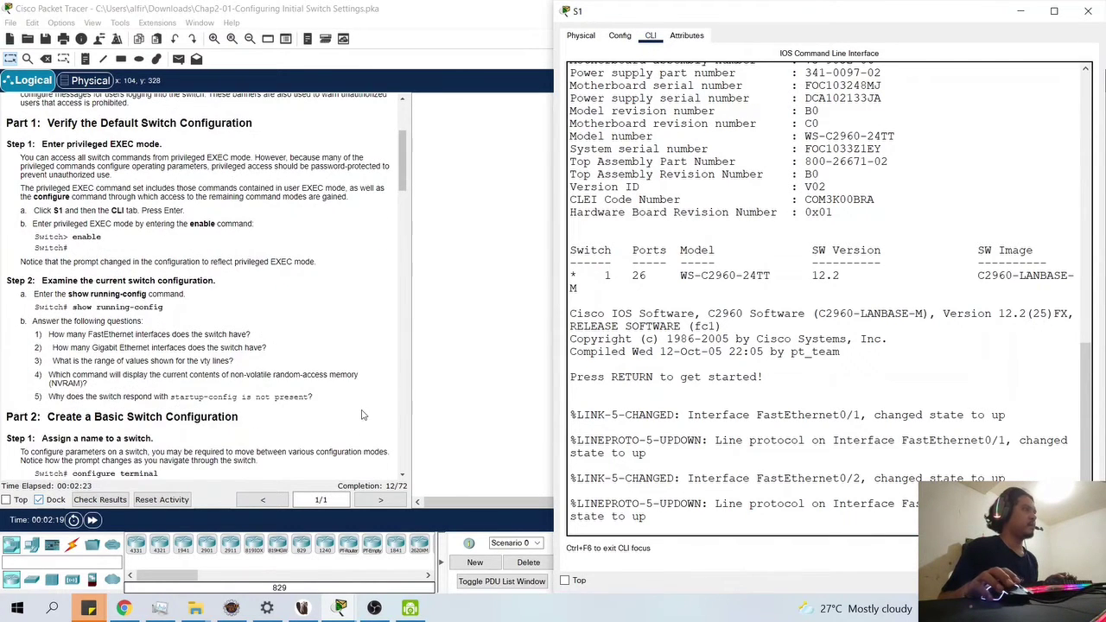
scroll(363, 415, "up", 1)
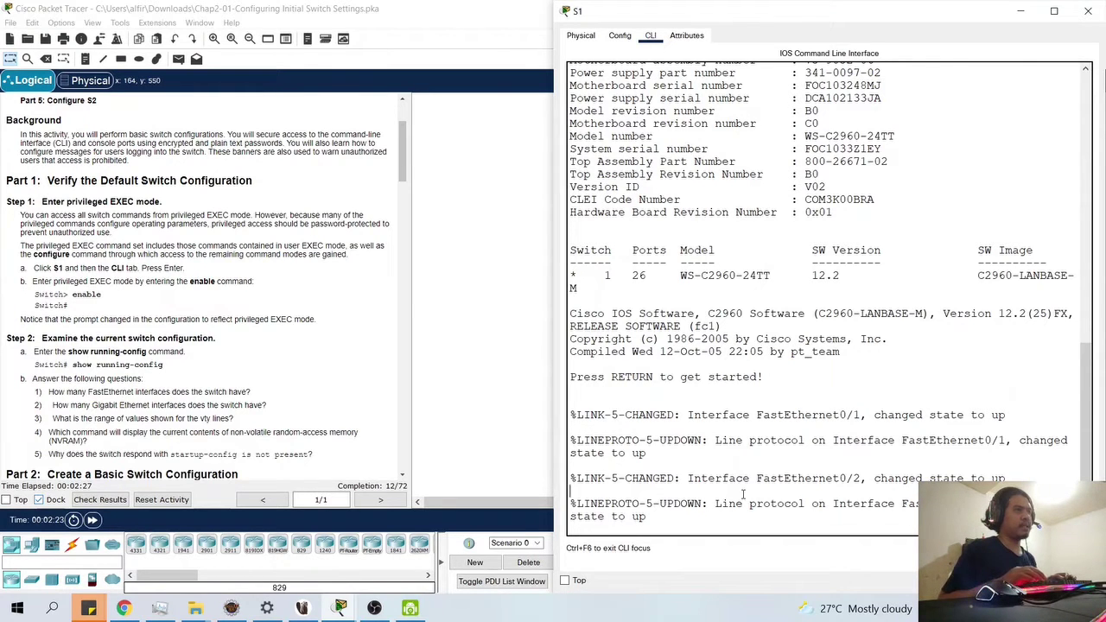
scroll(739, 393, "up", 10)
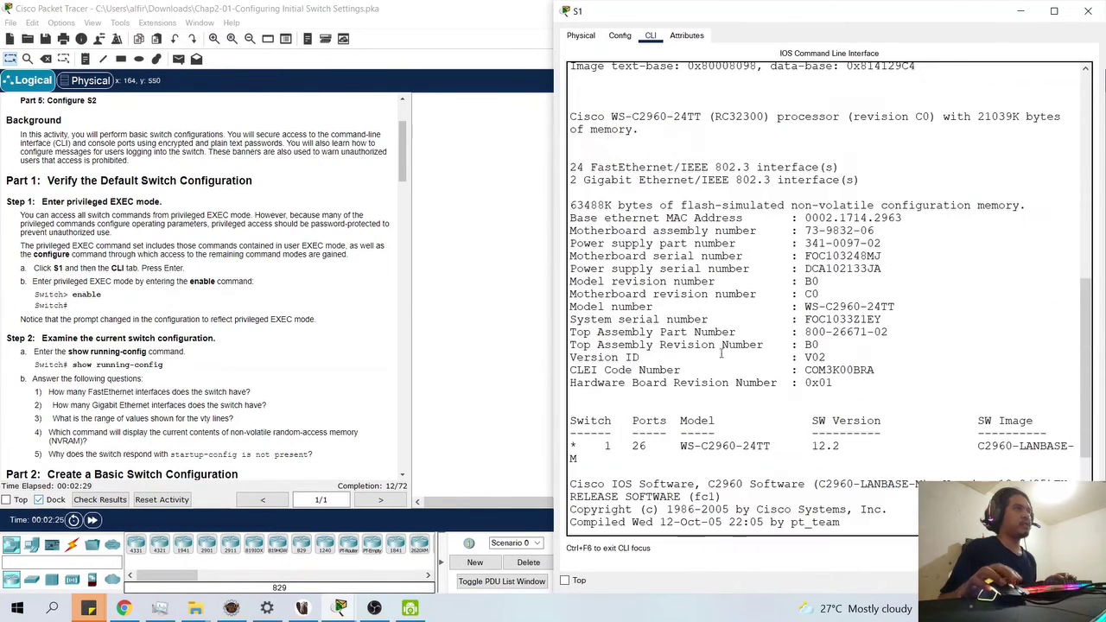
scroll(676, 187, "up", 6)
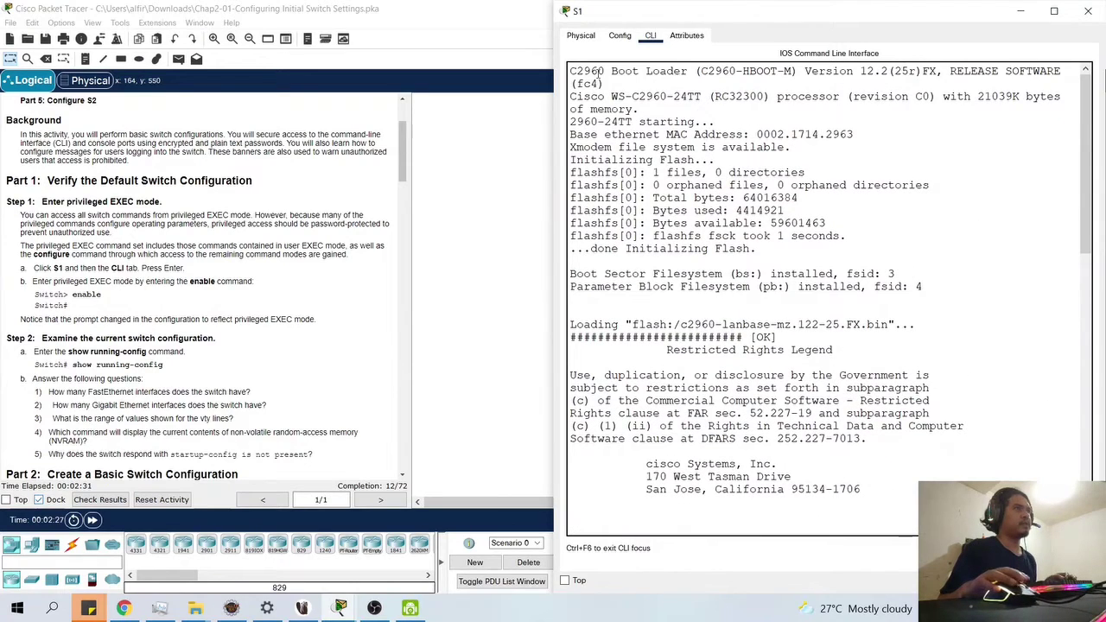
scroll(693, 320, "down", 15)
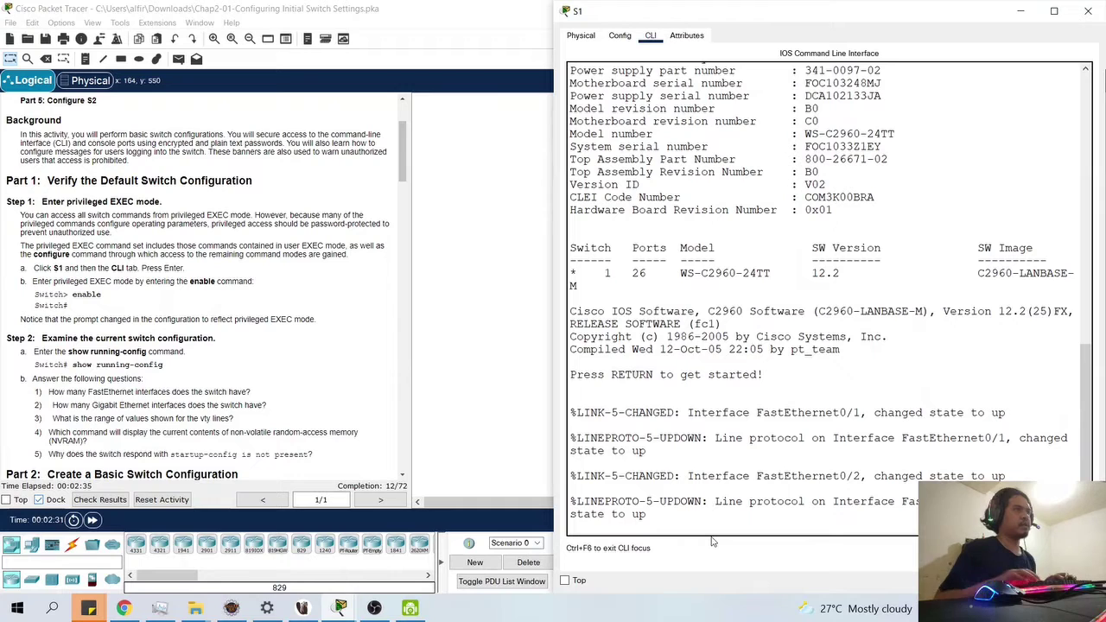
key("Return")
key("Return")
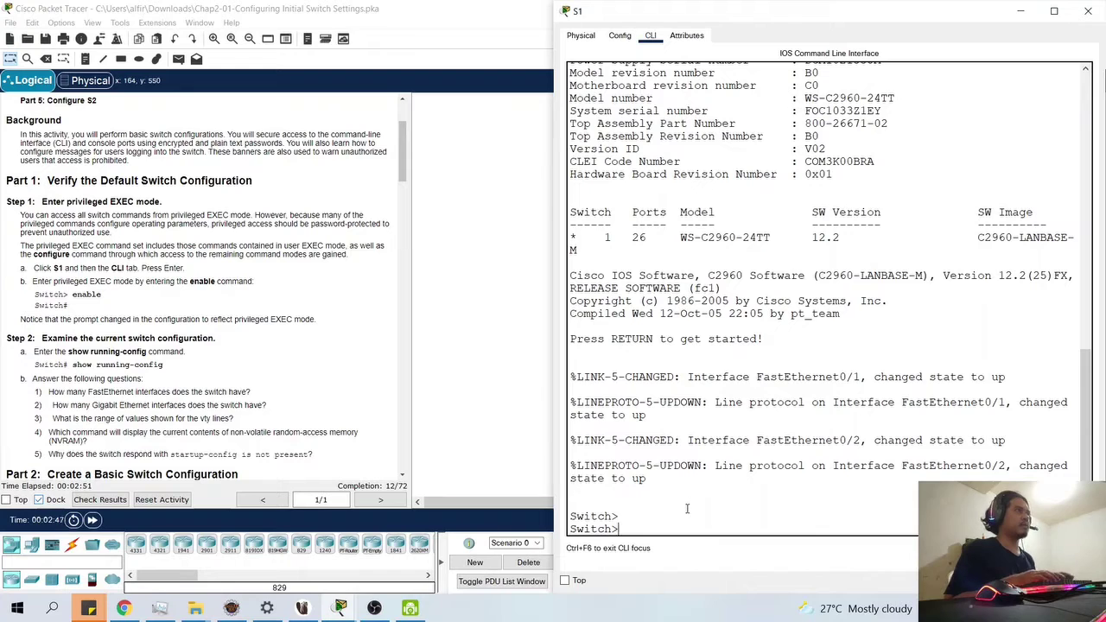
- Run enable at S1's Switch> prompt to enter privileged EXEC mode
type("enable")
key("BackSpace")
key("BackSpace")
key("BackSpace")
key("BackSpace")
key("BackSpace")
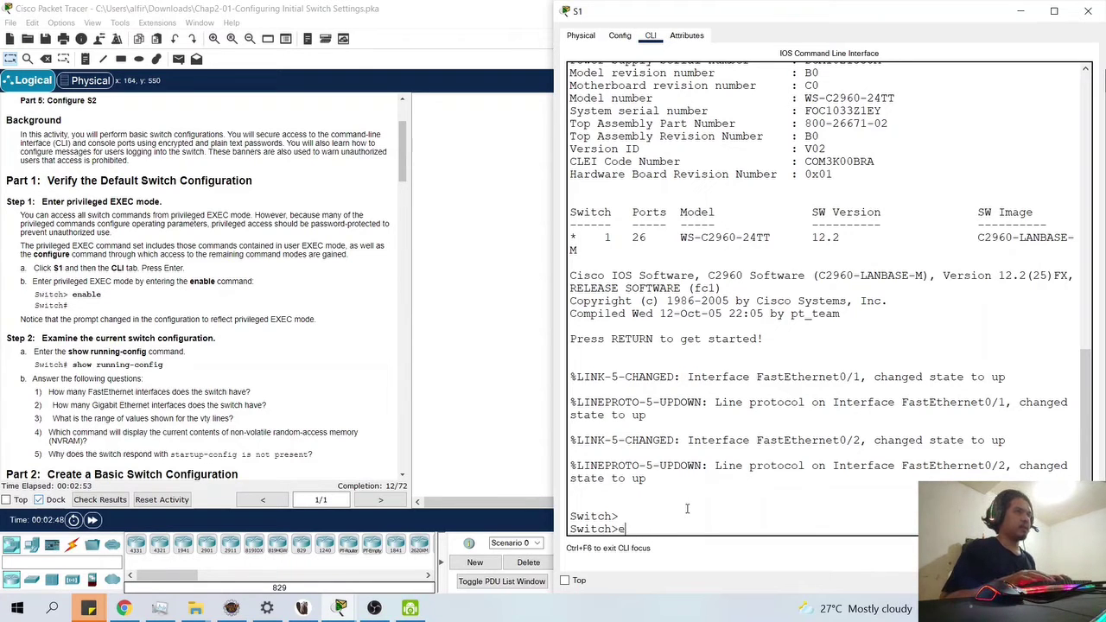
type("nable")
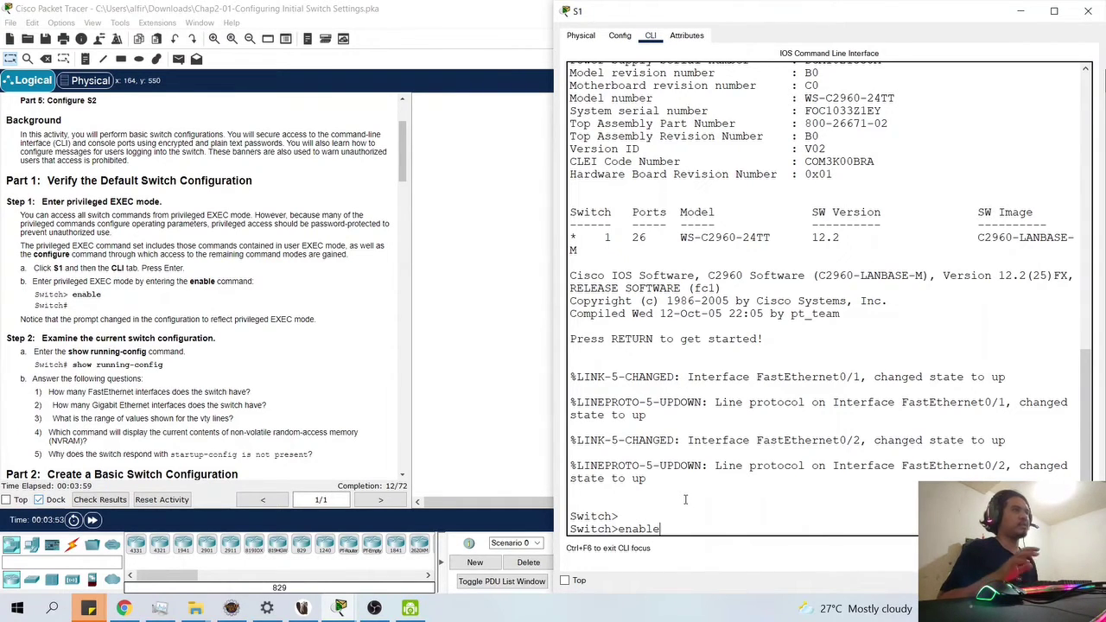
key("Return")
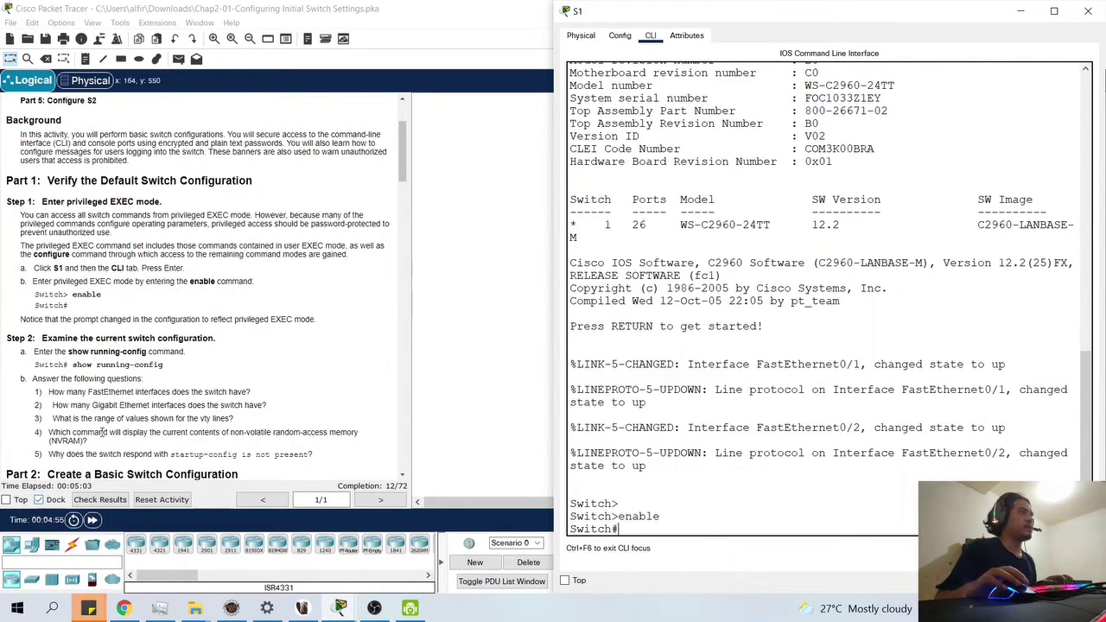
- Run show run on S1 and page through the 1080-byte config back to hostname Switch
scroll(413, 363, "down", 1)
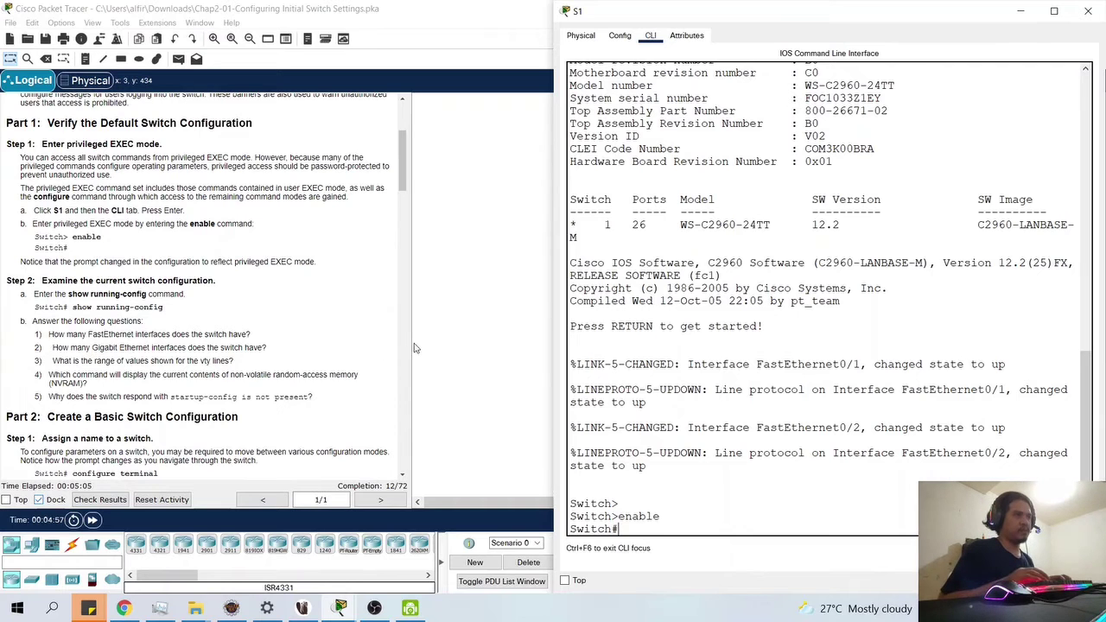
key("Return")
type("show run")
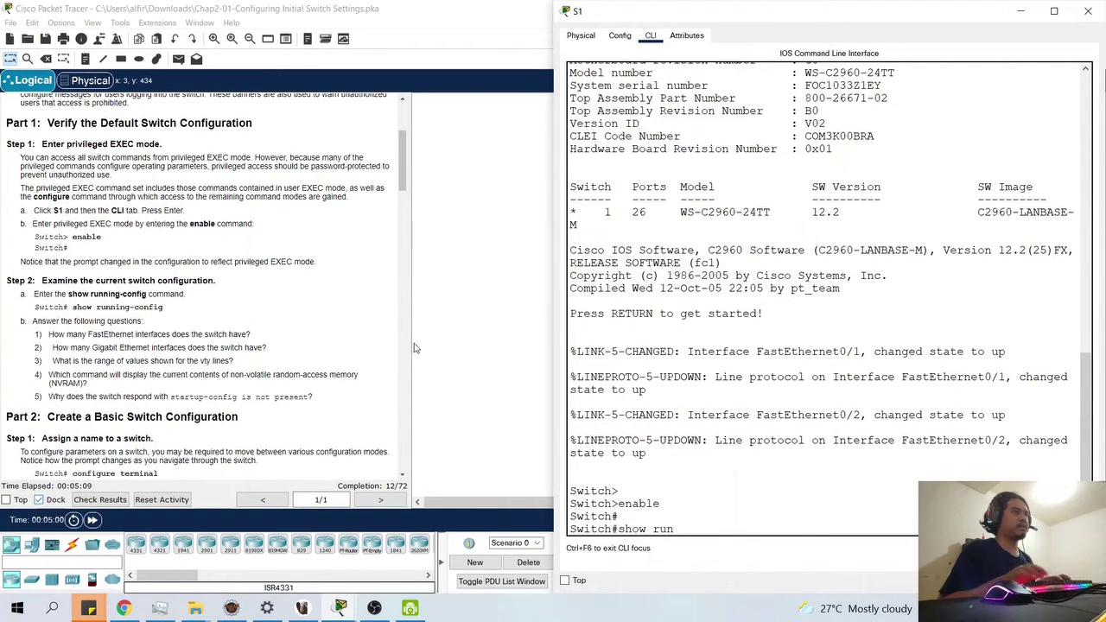
key("Return")
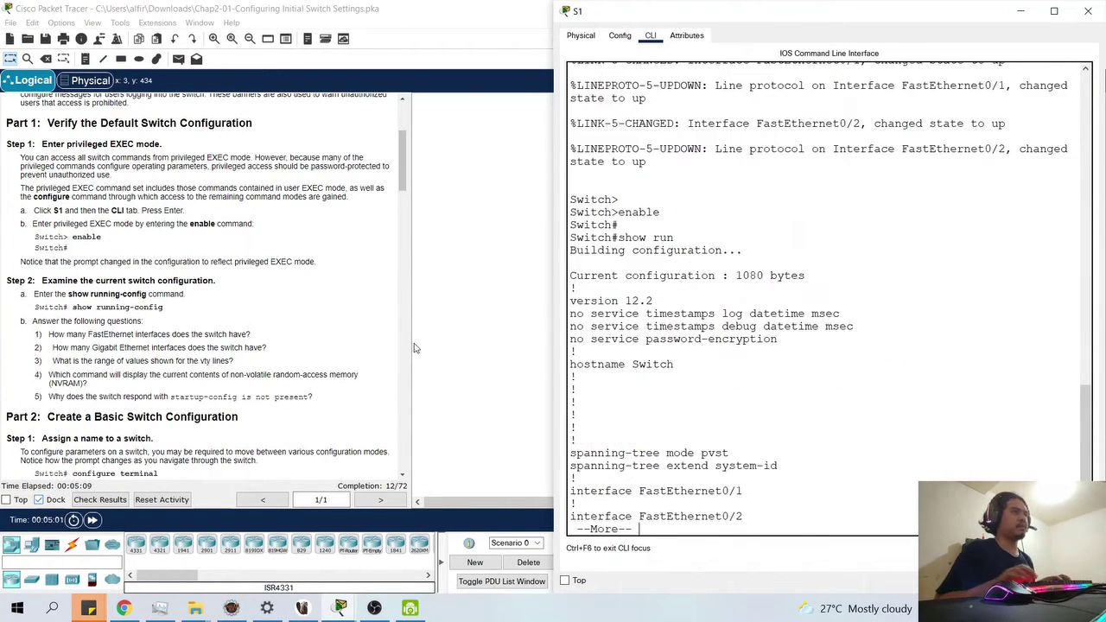
key("Return")
key("Return")
key("Return")
key("Return")
key("Return")
key("Return")
key("Return")
key("Return")
key("Return")
key("Return")
key("Return")
key("Return")
key("Return")
key("Return")
key("Return")
key("Return")
key("Return")
key("Return")
key("Return")
key("Return")
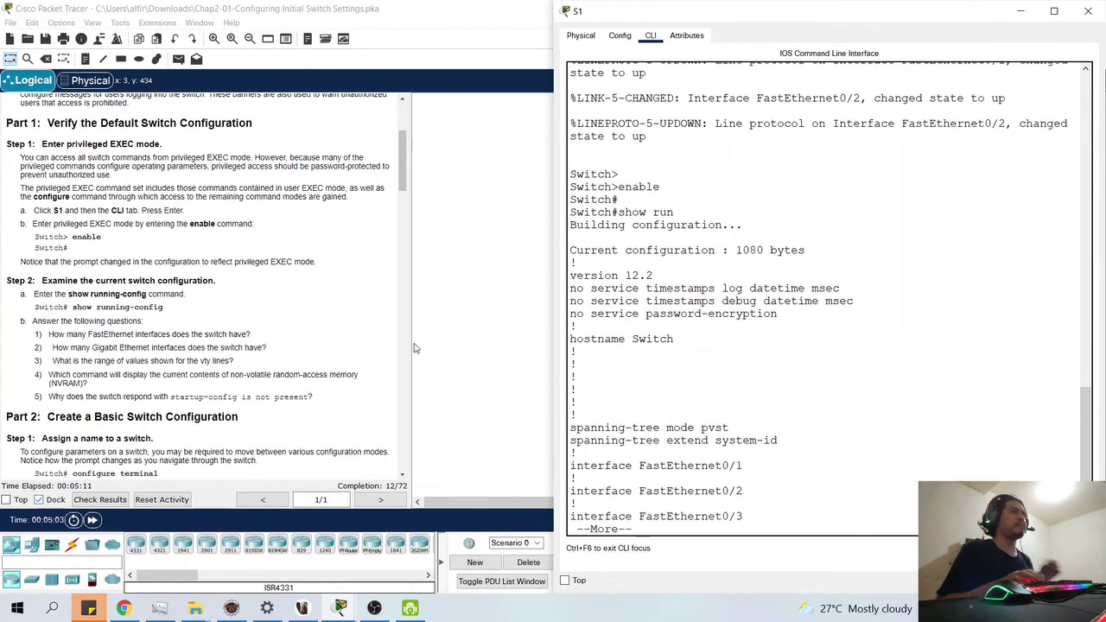
key("Return")
key("Return")
key("Return")
key("Return")
key("Return")
key("Return")
key("Return")
key("Return")
key("Return")
key("Return")
key("Return")
key("Return")
key("Return")
key("Return")
key("Return")
key("Return")
key("Return")
key("Return")
key("Return")
key("Return")
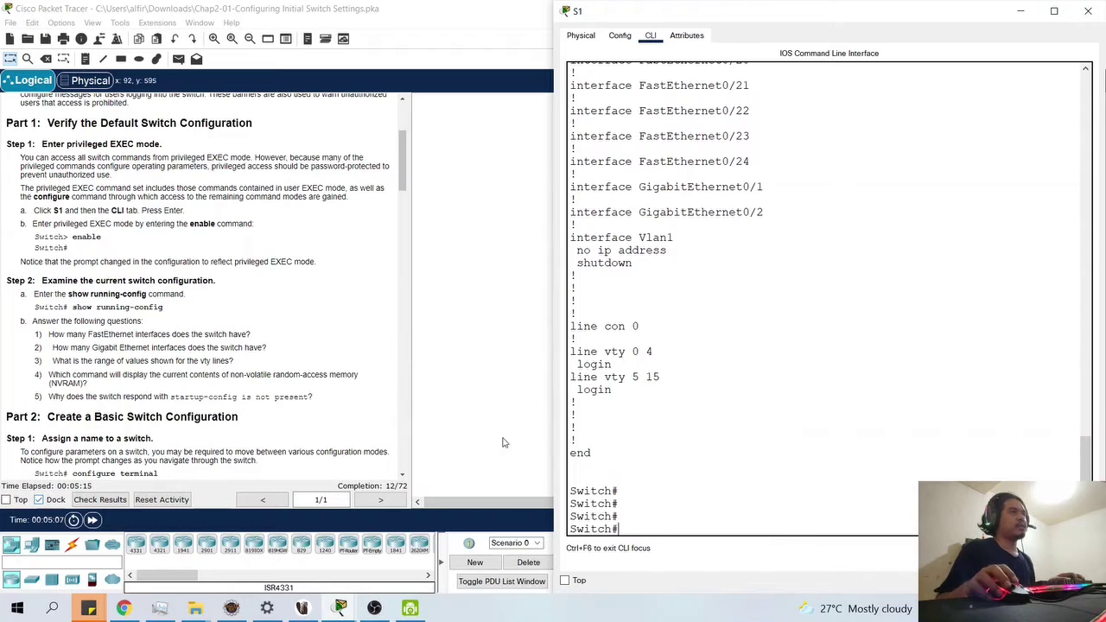
scroll(773, 468, "up", 10)
scroll(773, 469, "up", 10)
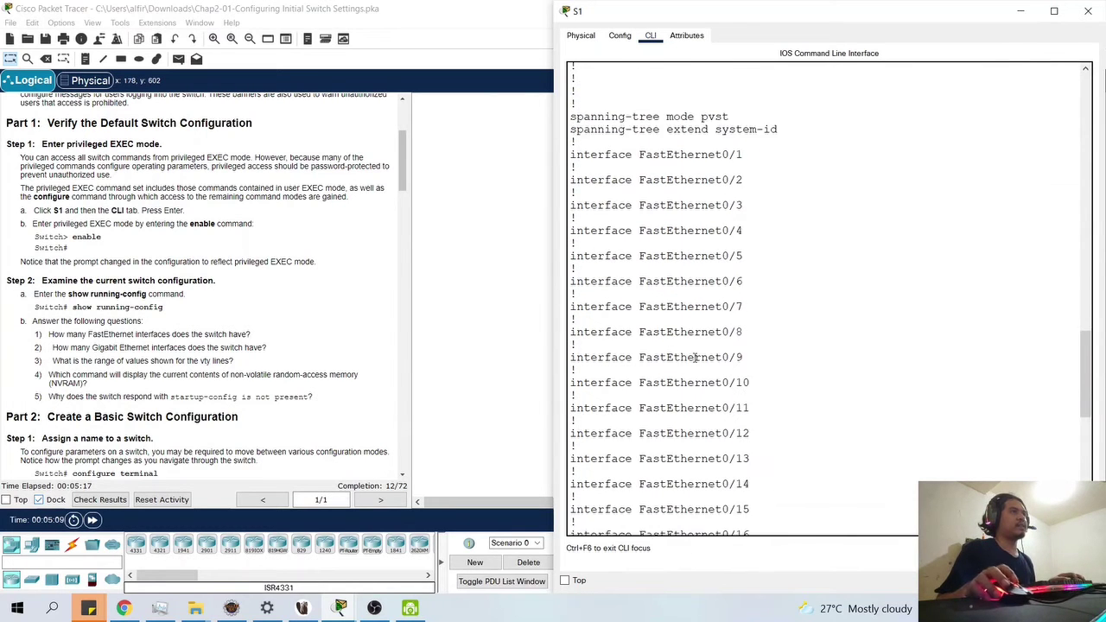
scroll(692, 355, "up", 3)
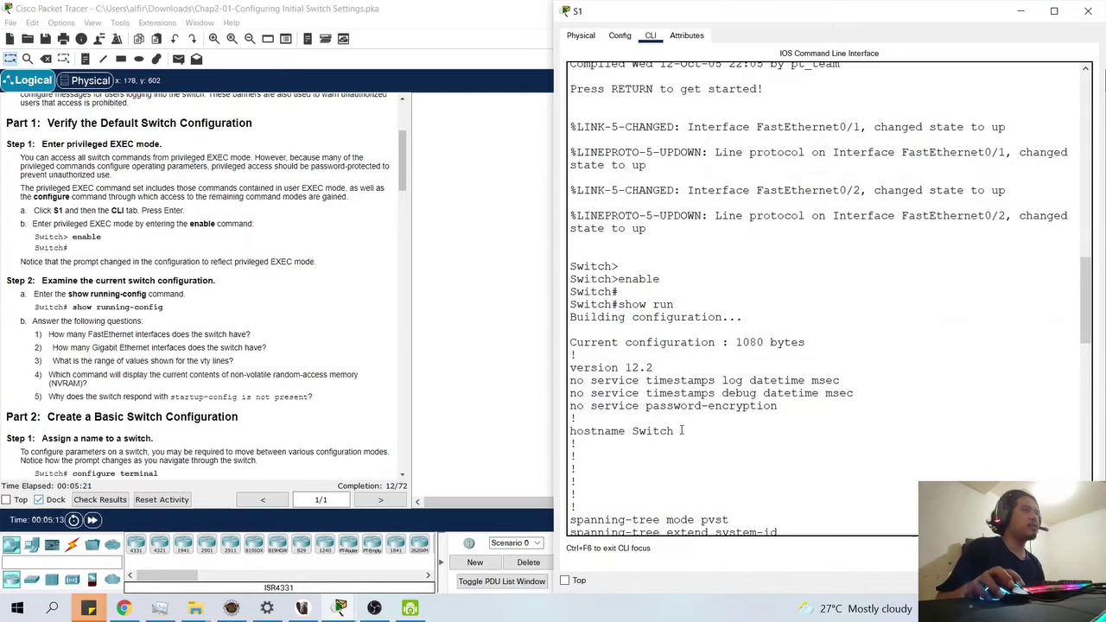
left_click_drag(680, 432, 632, 436)
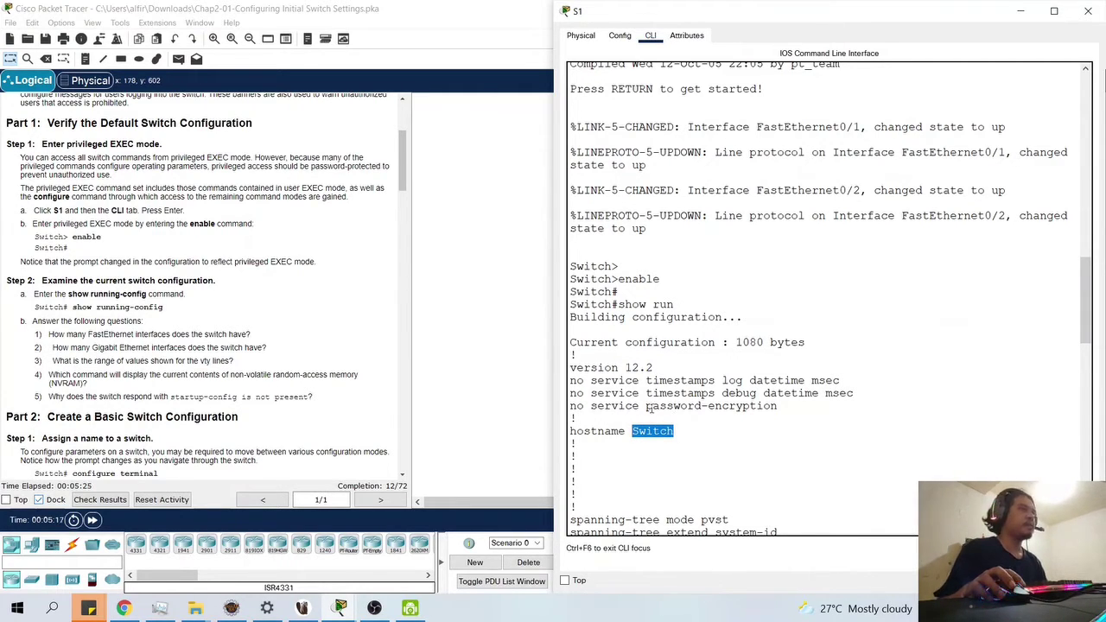
mouse_move(646, 408)
left_mouse_down()
mouse_move(757, 408)
mouse_move(658, 399)
left_mouse_up()
left_click_drag(584, 382, 572, 419)
scroll(620, 439, "down", 3)
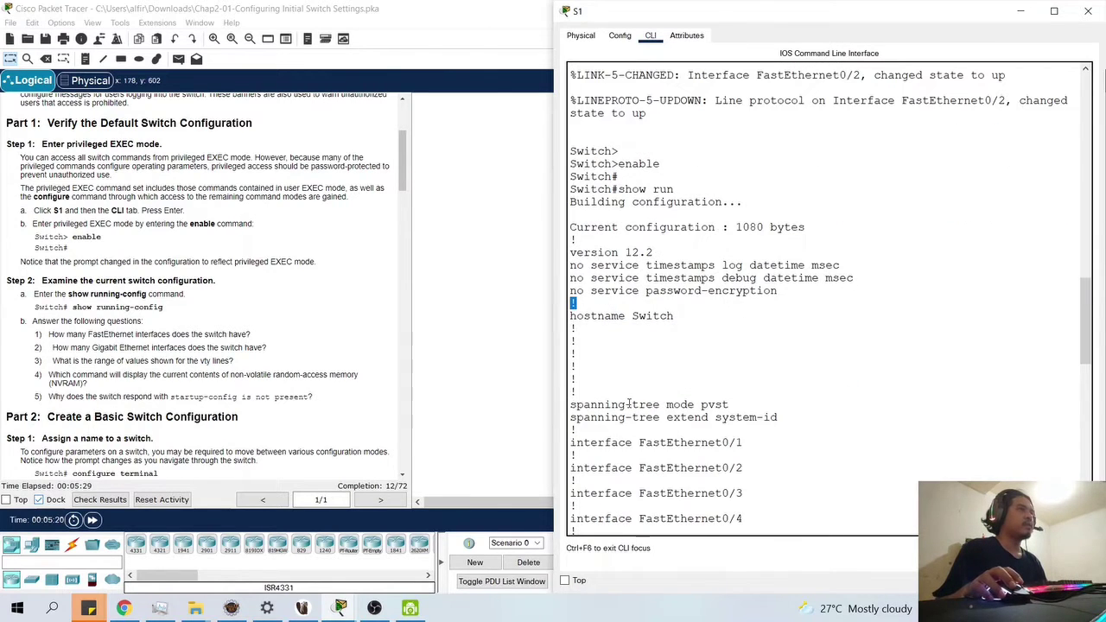
scroll(630, 403, "down", 3)
left_click_drag(636, 326, 781, 467)
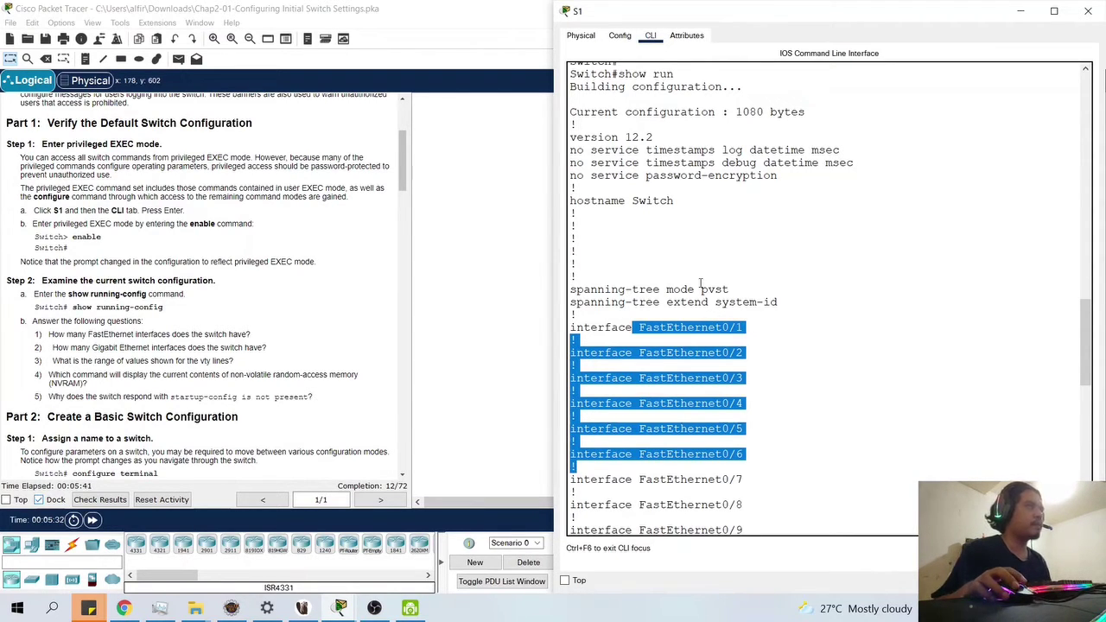
scroll(701, 282, "down", 2)
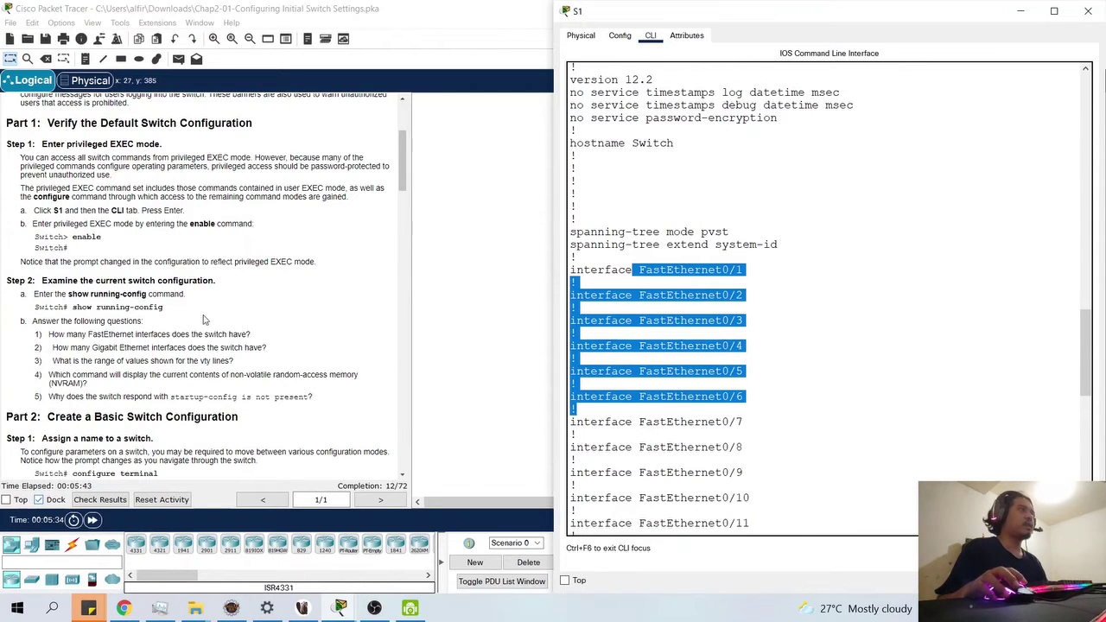
left_click_drag(39, 333, 122, 396)
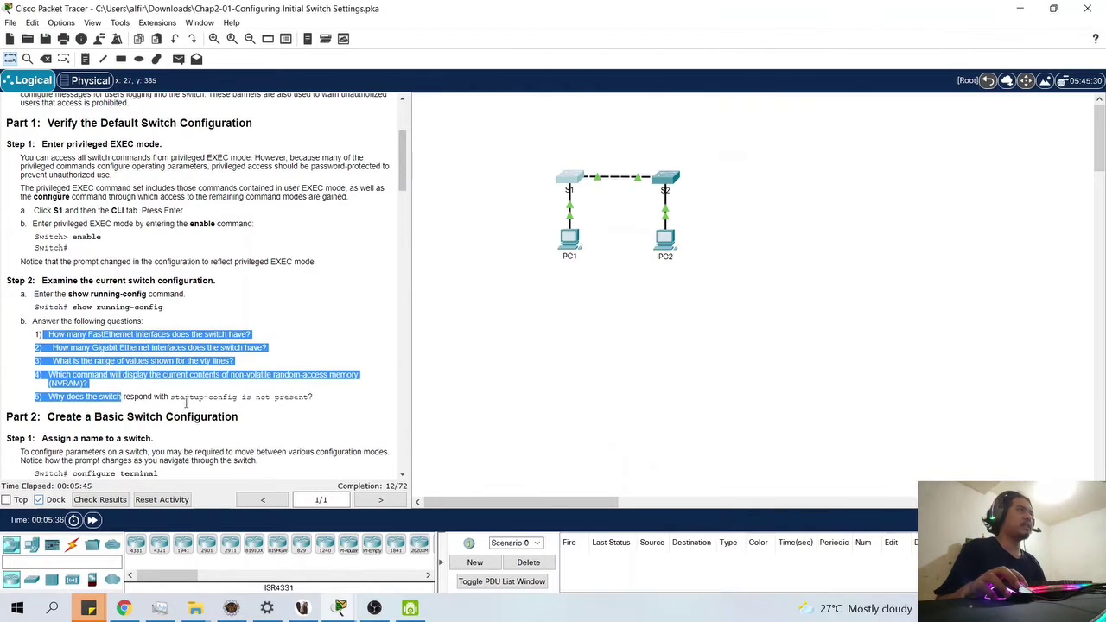
- Bring S1's CLI window to the front, keep it on top, and snap it right
left_click(338, 610)
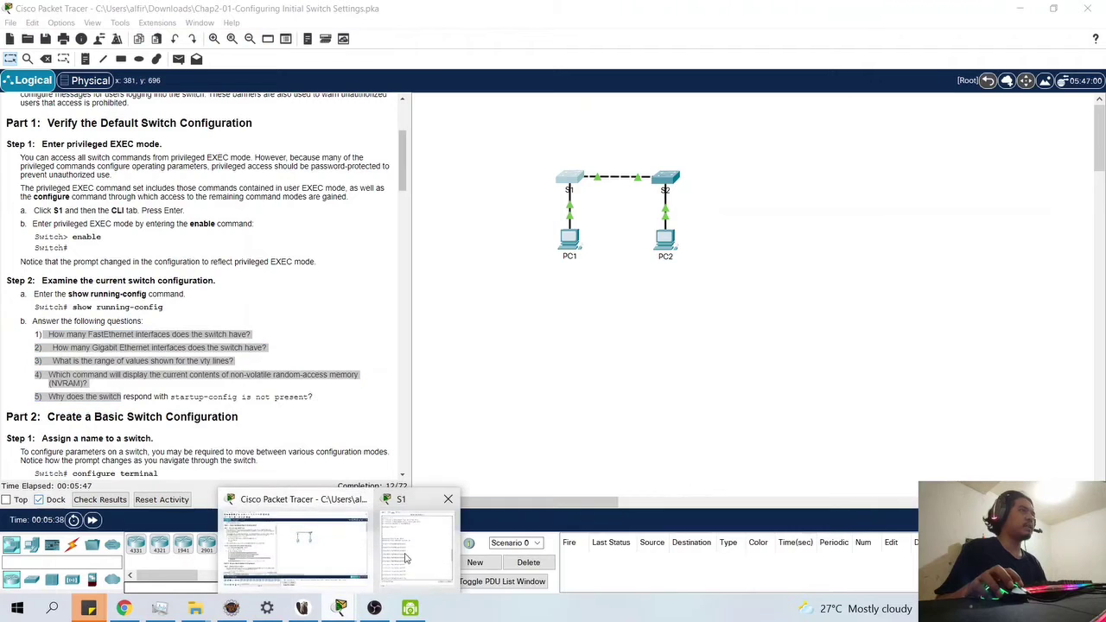
left_click(397, 522)
left_click(566, 582)
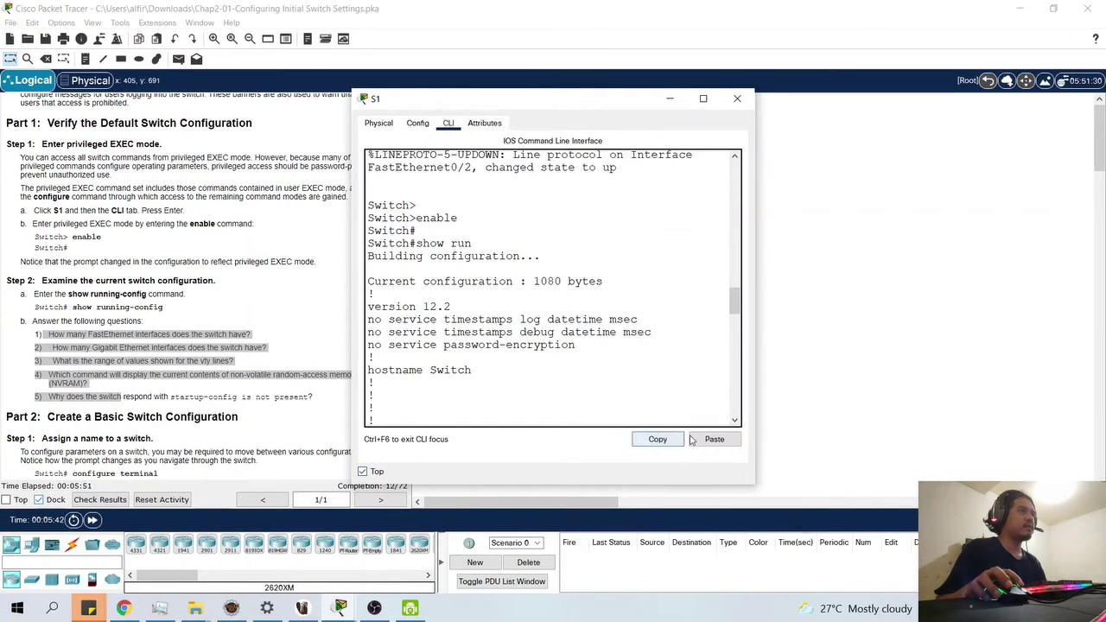
scroll(736, 415, "down", 7)
key("super+Right")
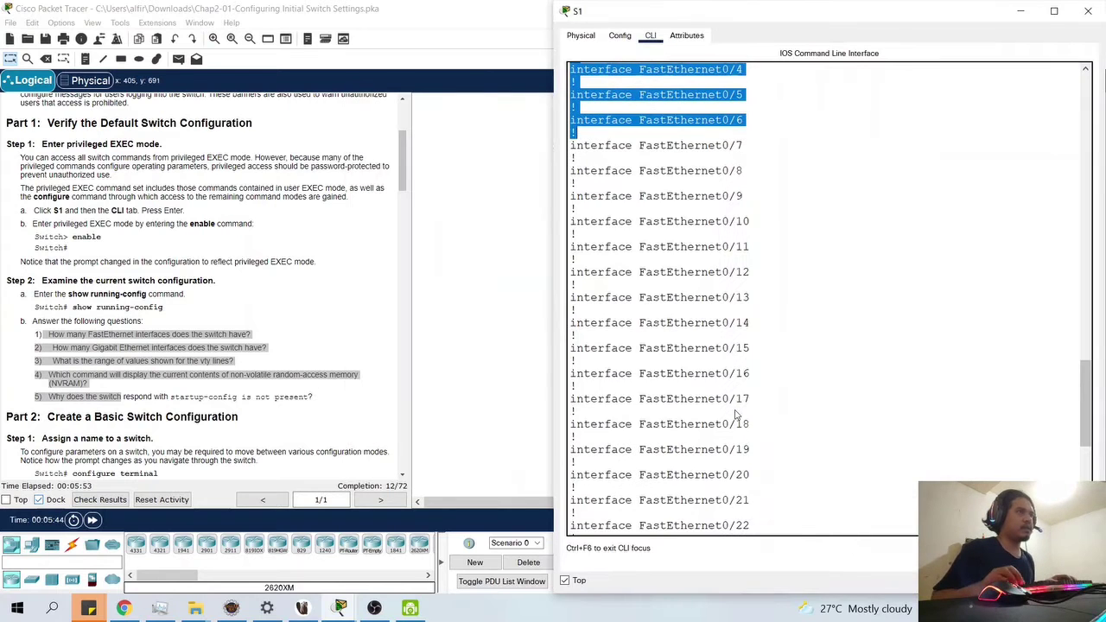
- Review the running config's FastEthernet0/1–0/24, GigabitEthernet0/1–0/2 and vty line entries
scroll(741, 420, "down", 15)
scroll(749, 436, "up", 15)
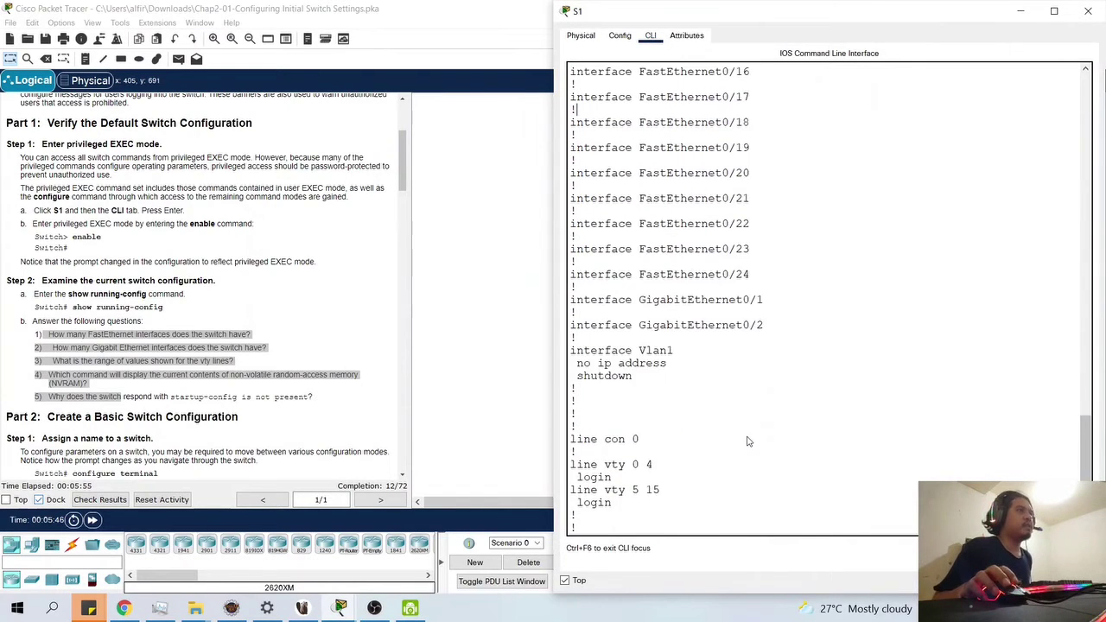
left_click_drag(645, 268, 667, 294)
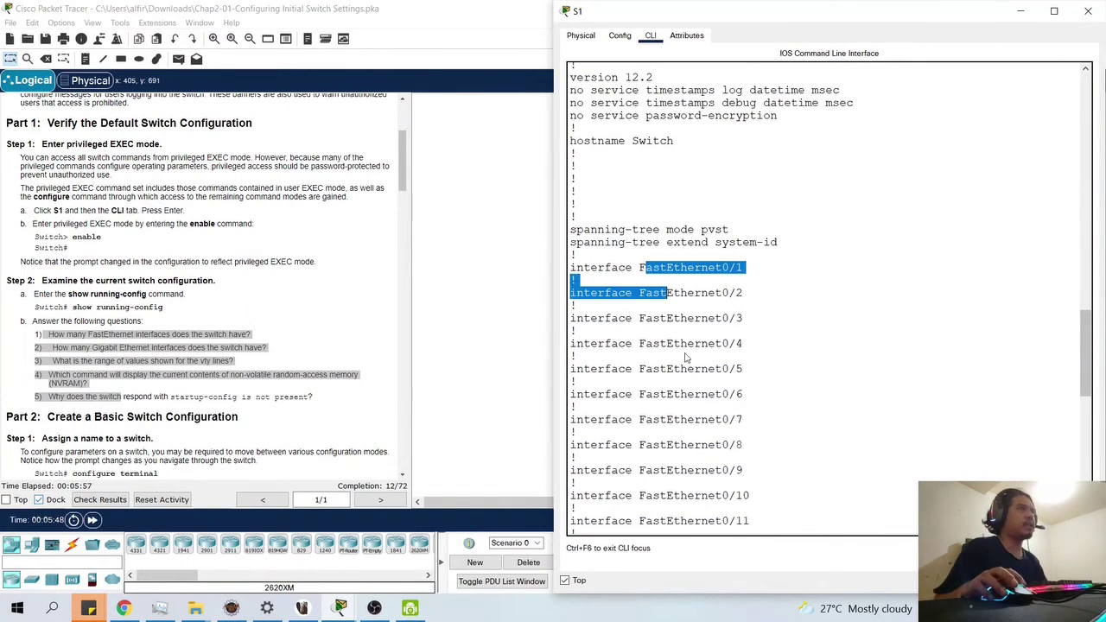
scroll(743, 385, "down", 9)
left_click(751, 505)
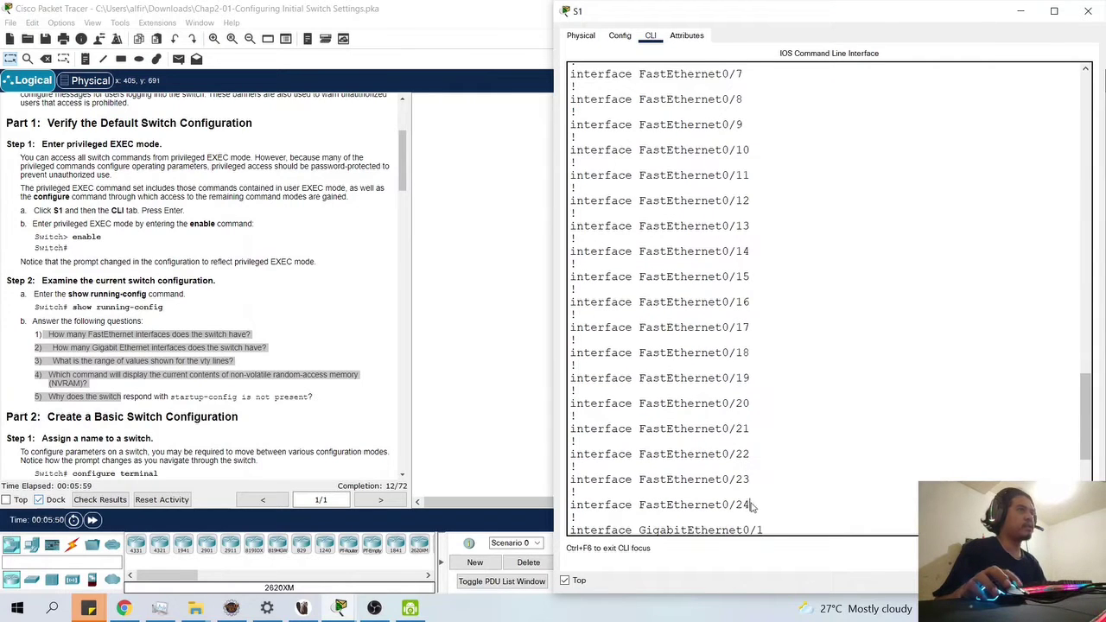
scroll(760, 505, "down", 1)
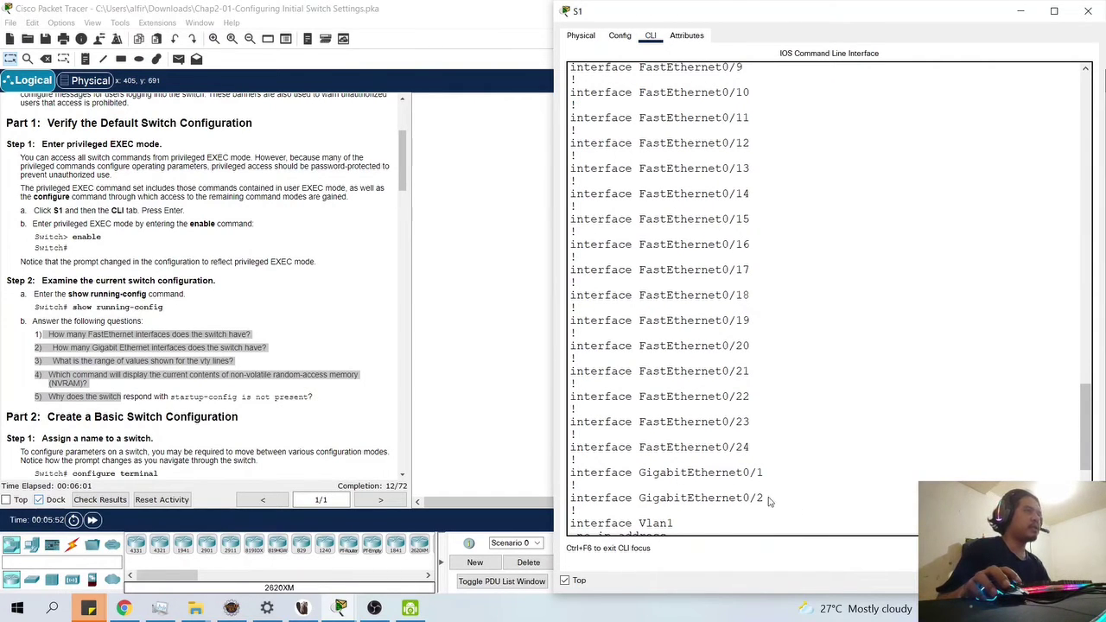
left_click(373, 424)
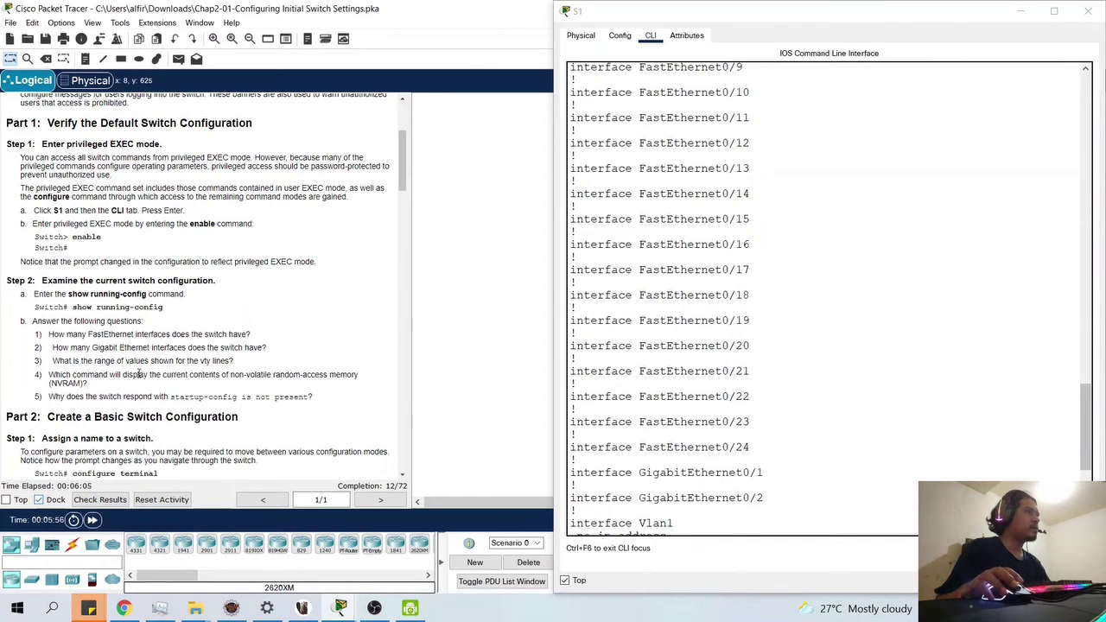
scroll(684, 427, "down", 3)
scroll(684, 427, "down", 3)
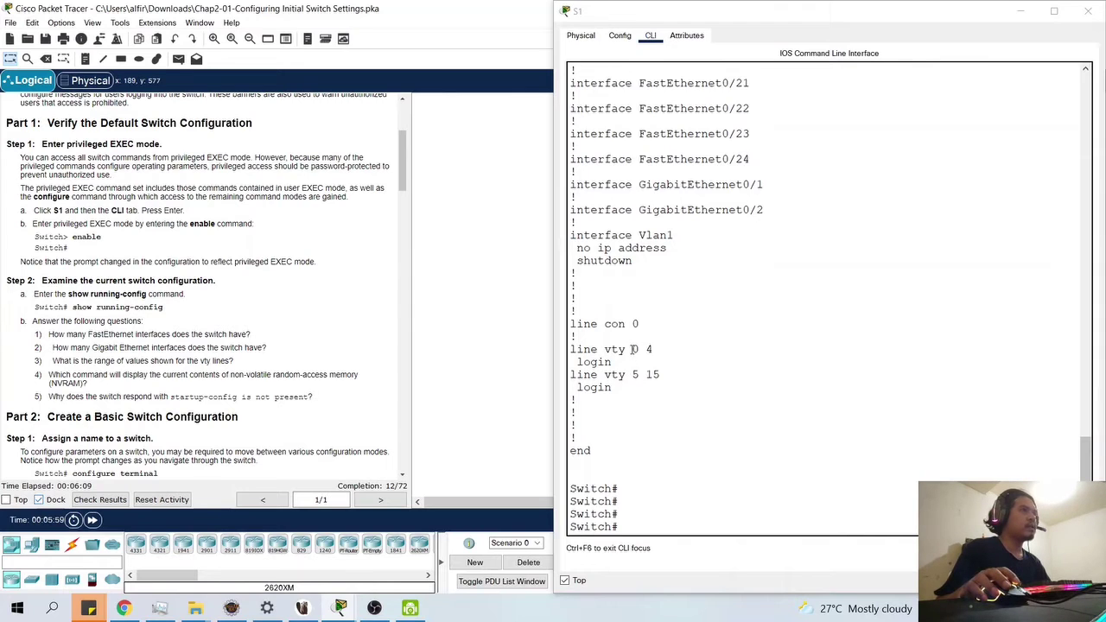
left_click(633, 349)
left_click(647, 349)
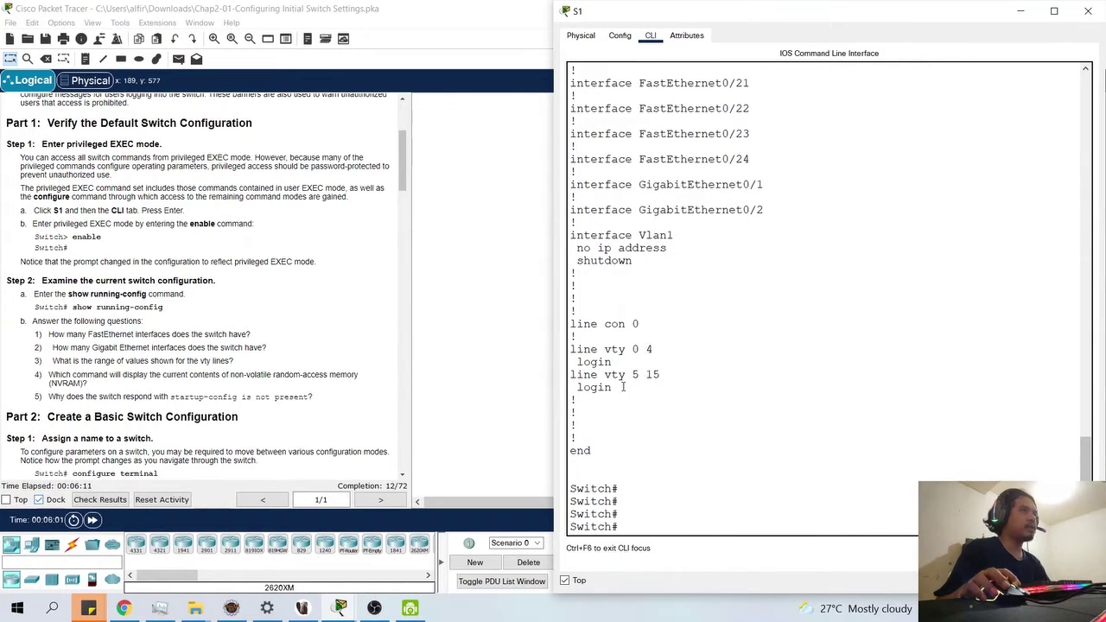
left_click_drag(630, 375, 643, 374)
left_click(643, 374)
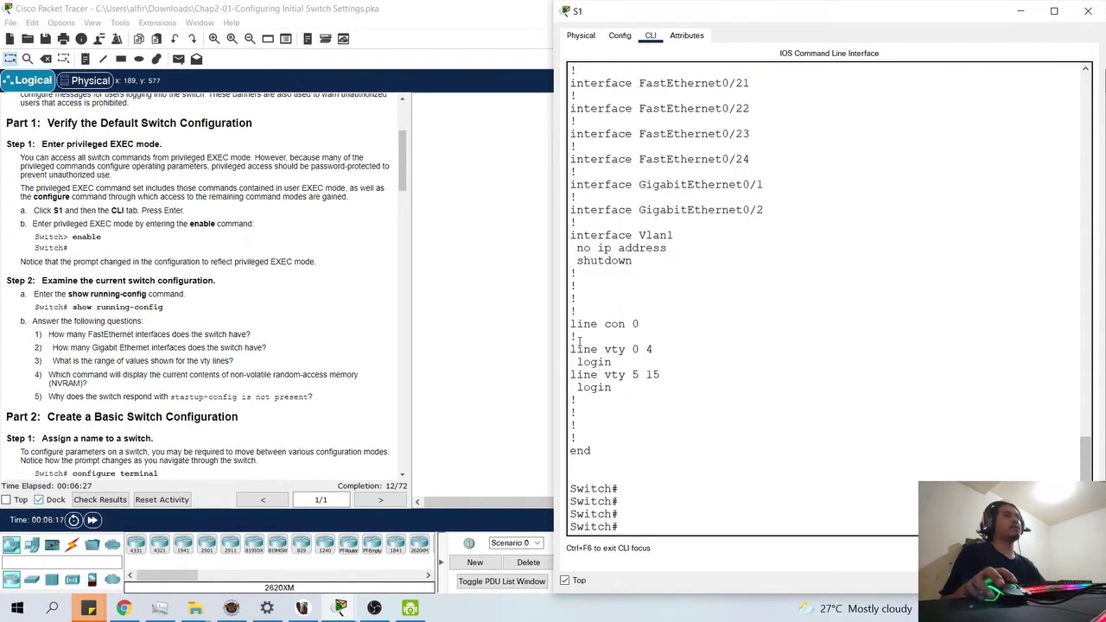
double_click(612, 349)
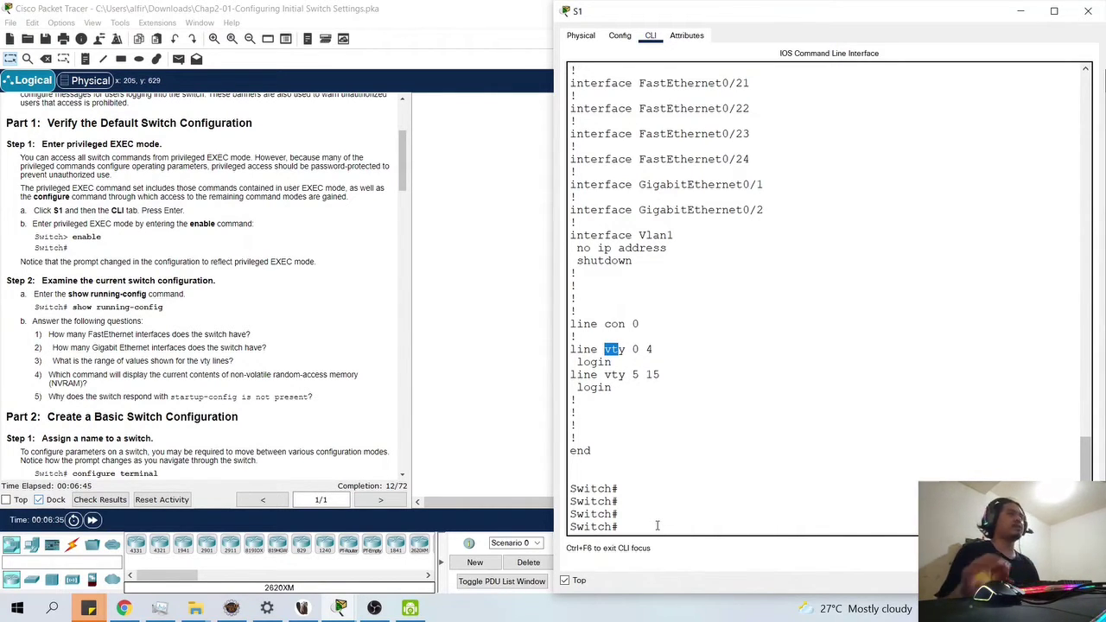
left_click(657, 525)
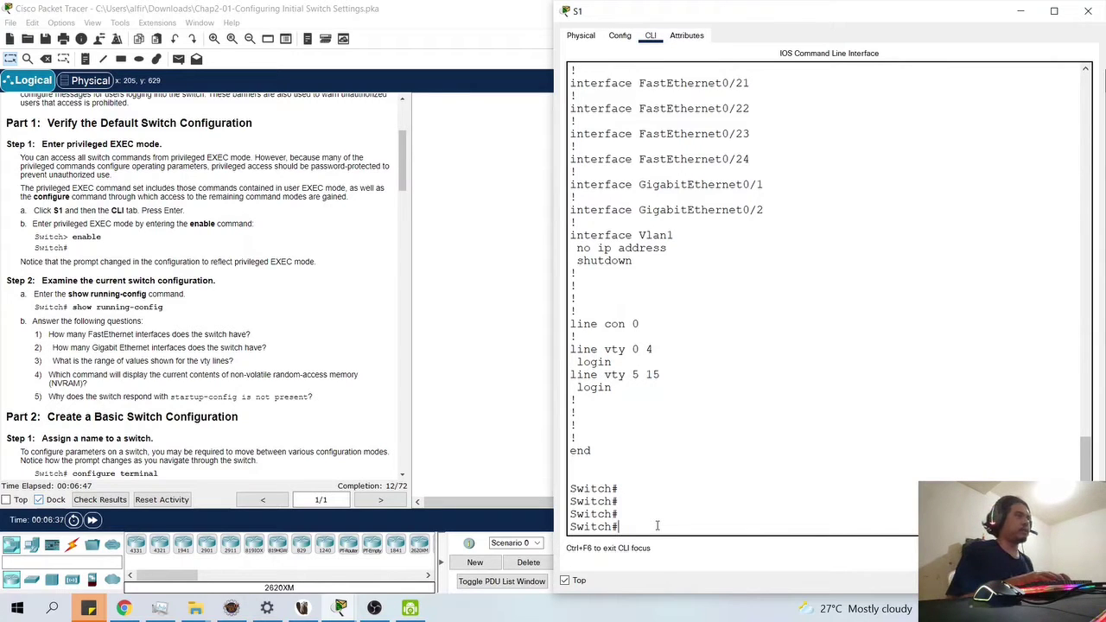
- Run show startup-config on S1, which reports 'startup-config is not present'
type("show start")
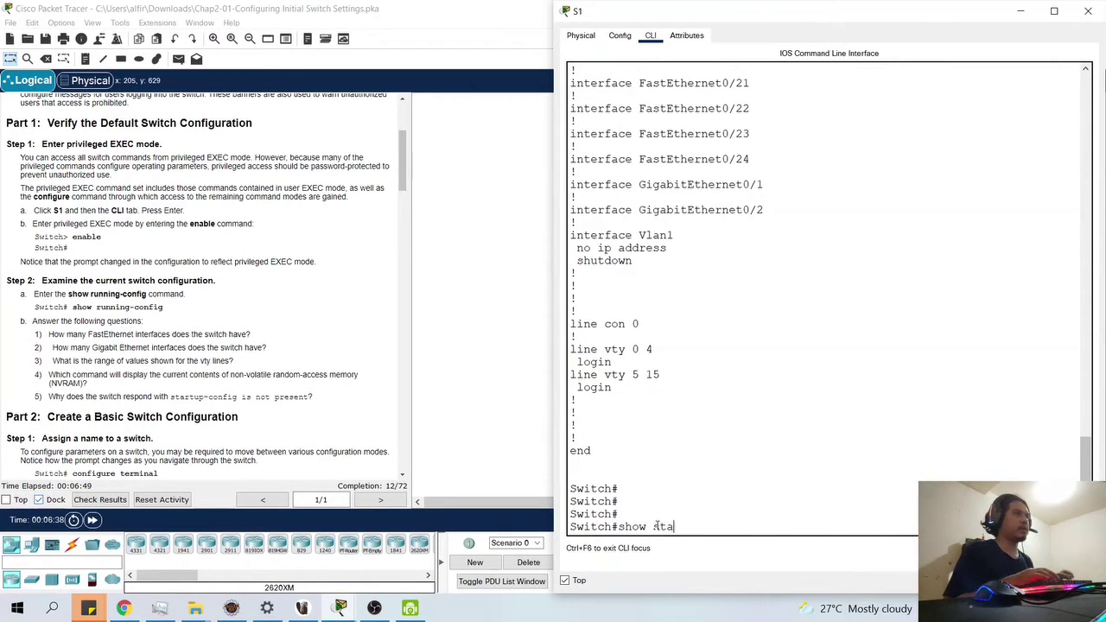
type("up-config")
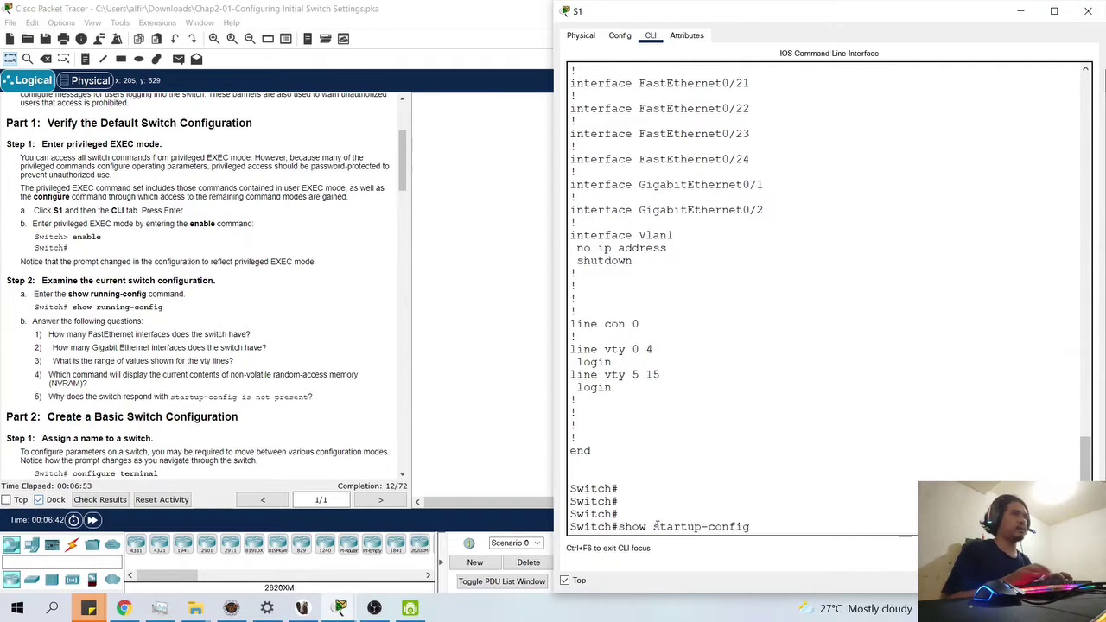
key("Return")
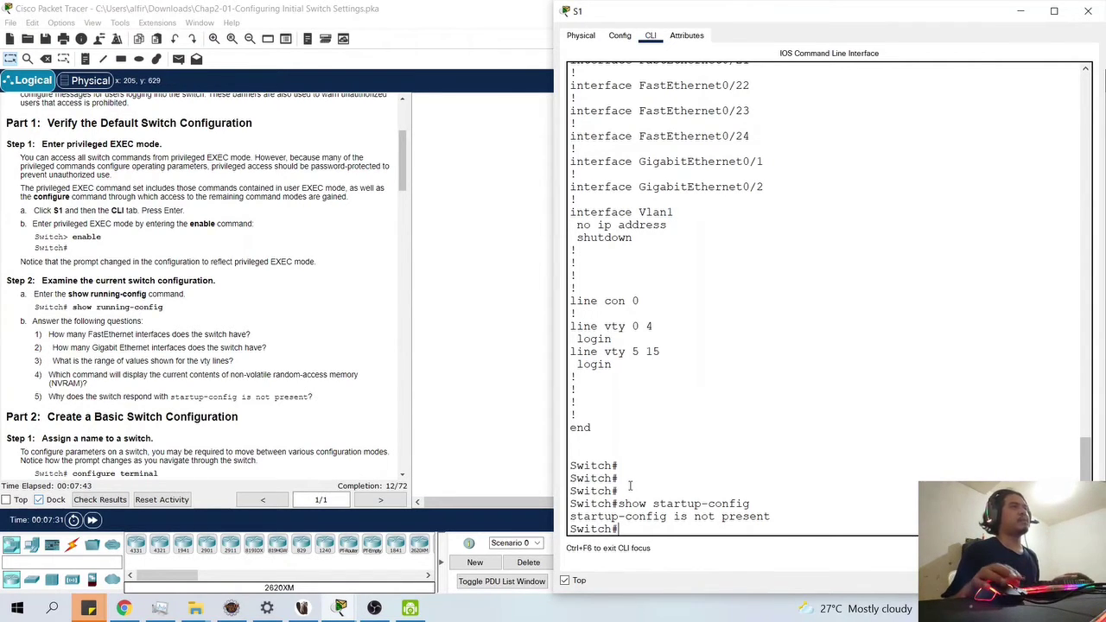
scroll(655, 292, "up", 20)
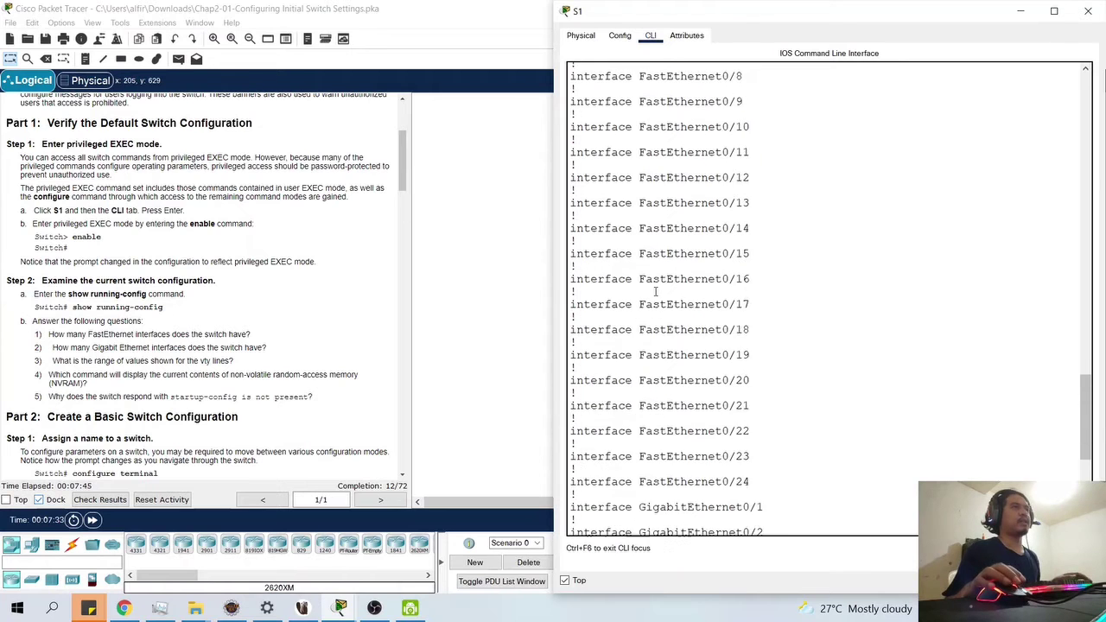
scroll(655, 292, "down", 3)
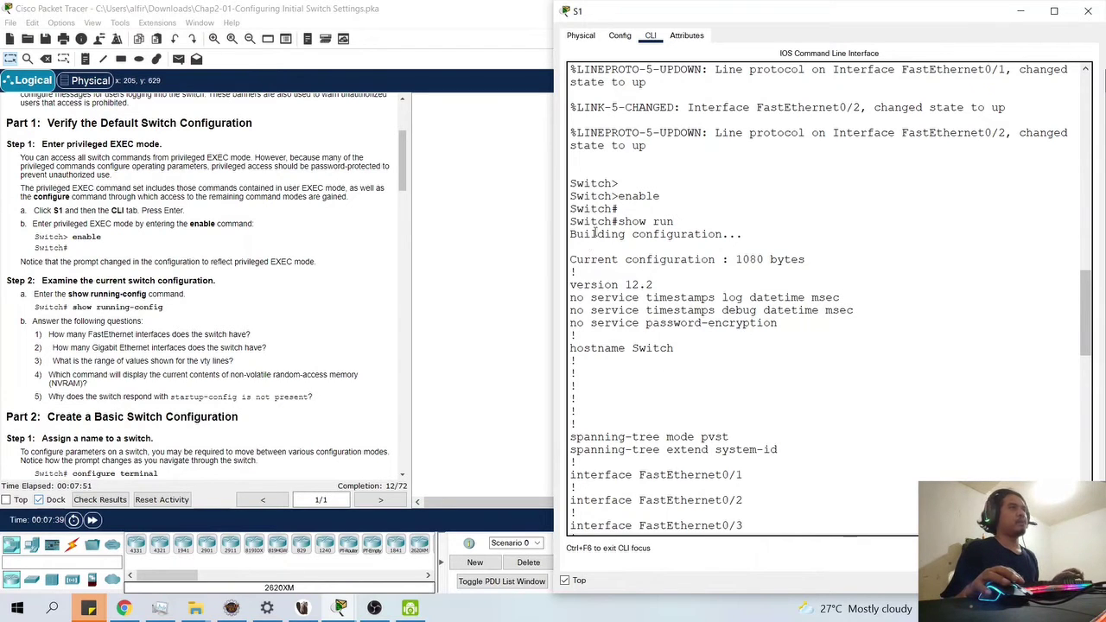
scroll(658, 203, "down", 18)
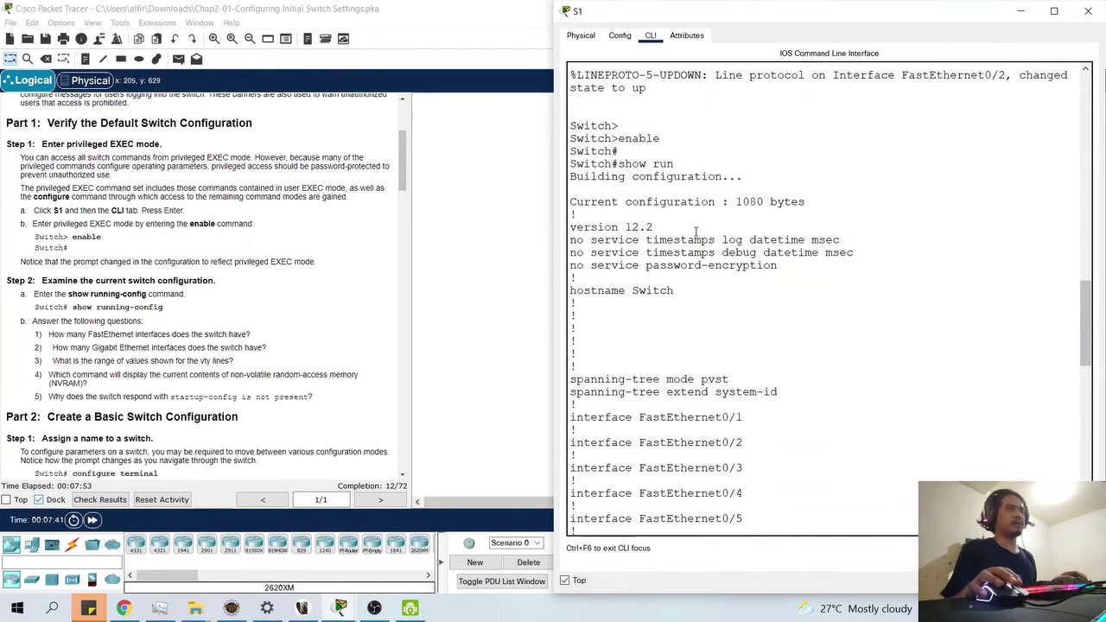
scroll(720, 311, "down", 6)
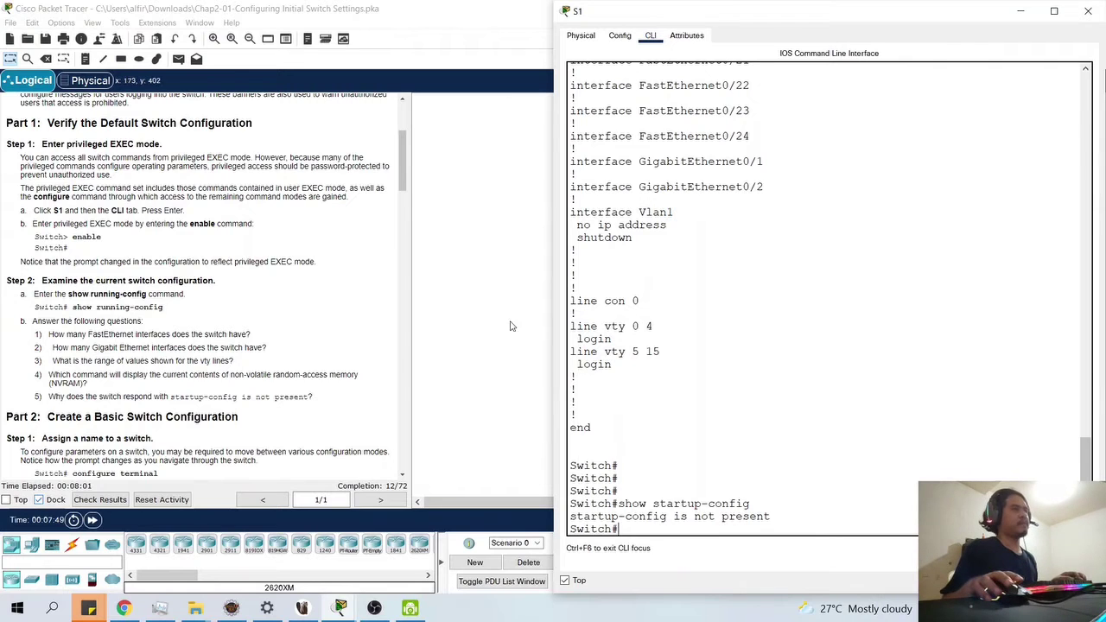
scroll(234, 378, "down", 1)
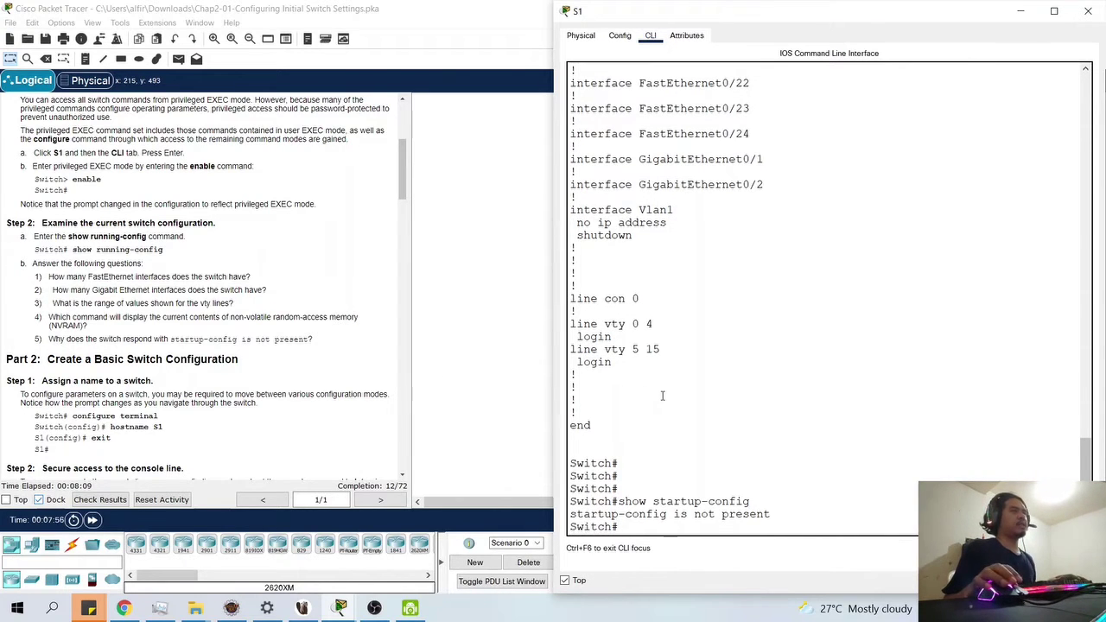
- Enter conf t, set hostname S1 so the prompt reads S1(config)#, then type exit
key("Return")
key("Return")
key("Return")
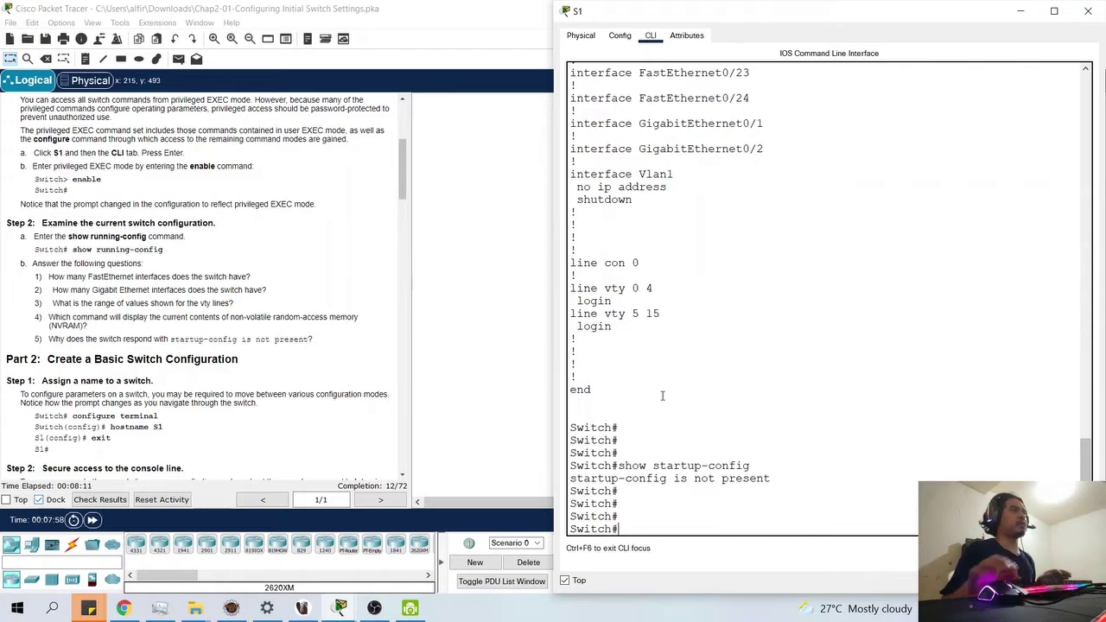
scroll(251, 419, "down", 2)
scroll(251, 419, "down", 2)
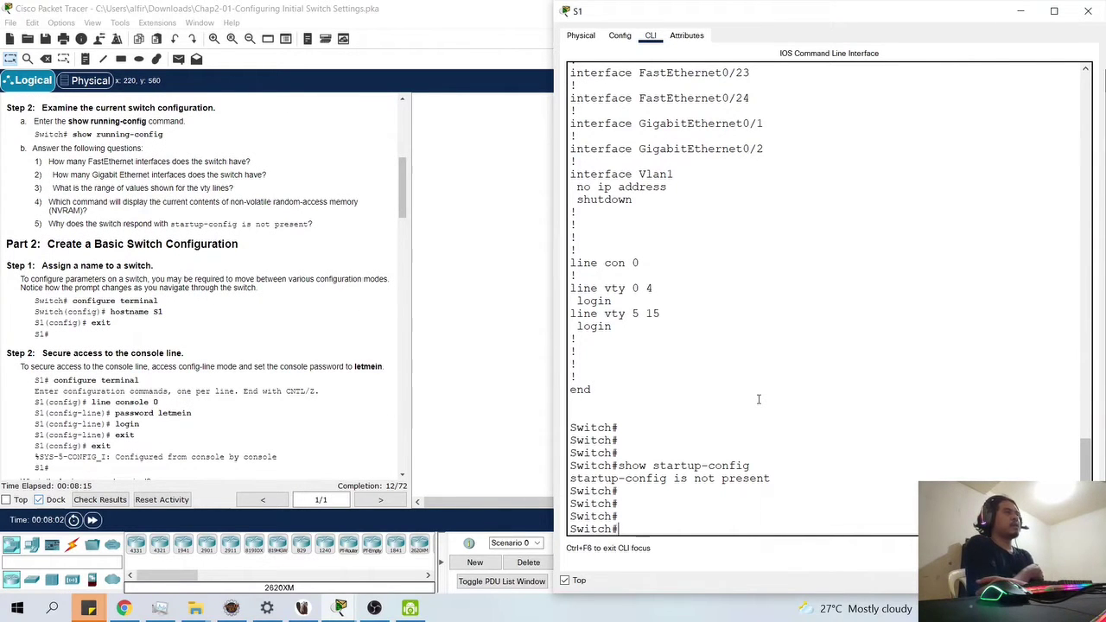
type("conft")
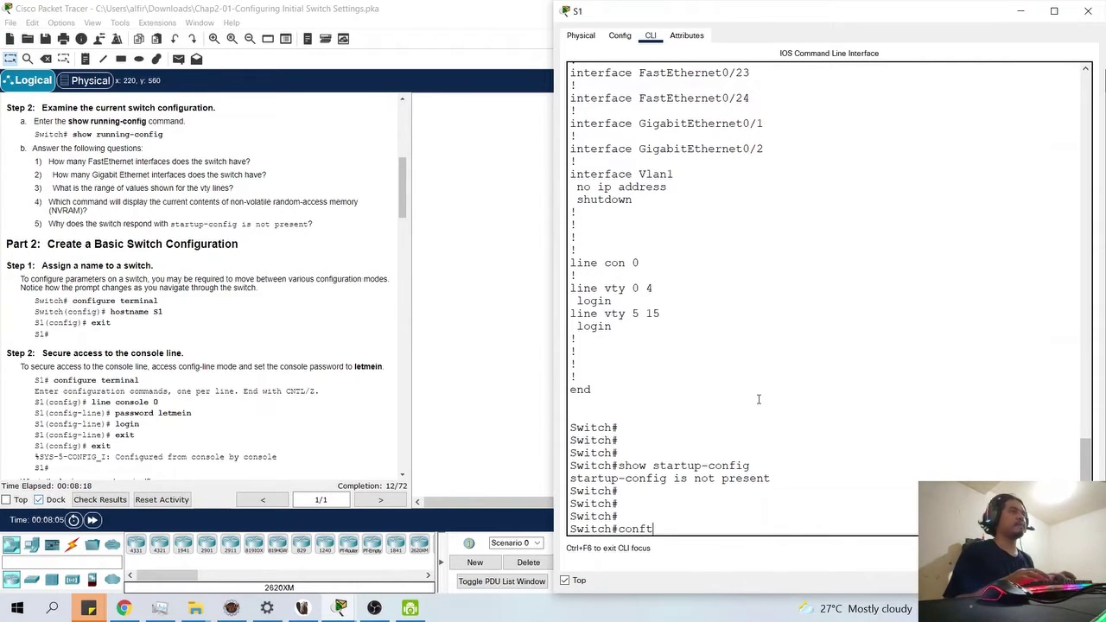
key("BackSpace")
type("t")
key("Return")
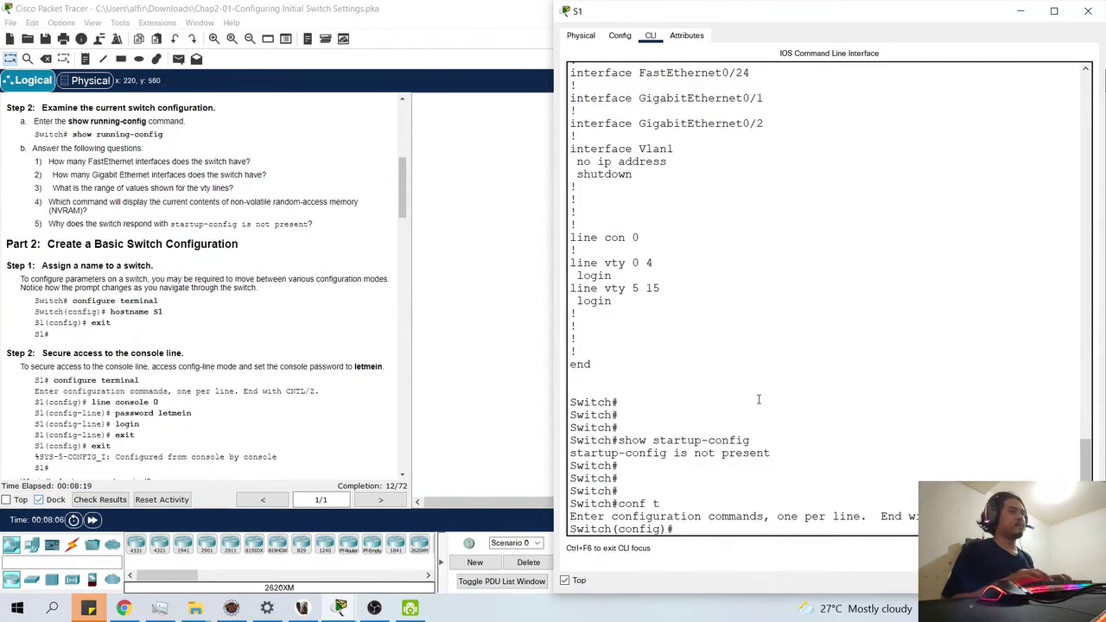
type("hostname S1")
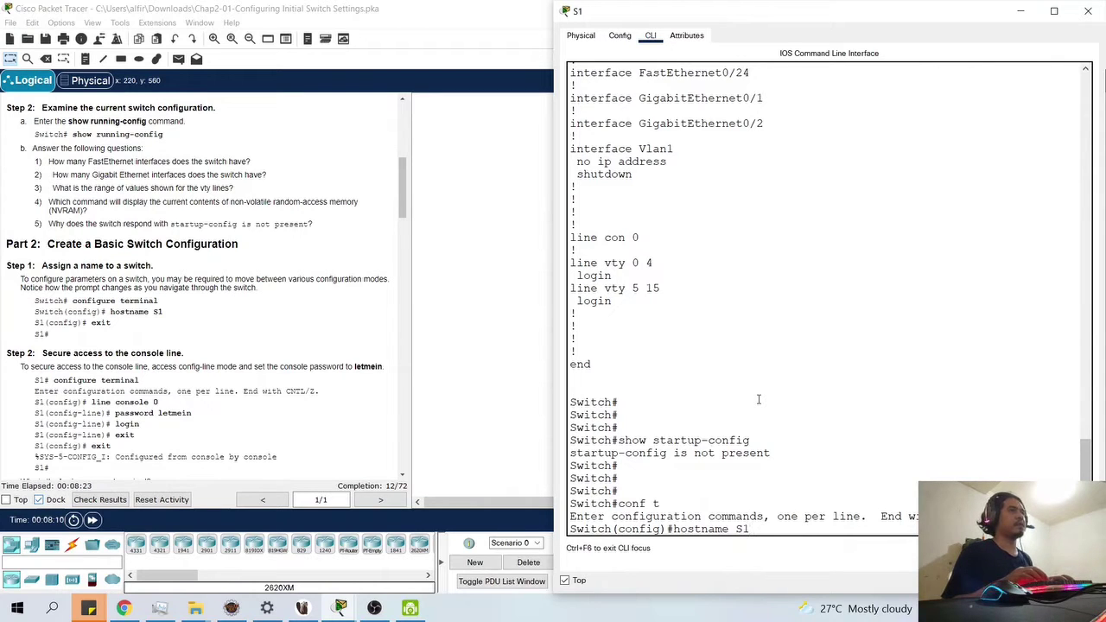
key("Return")
type("exit")
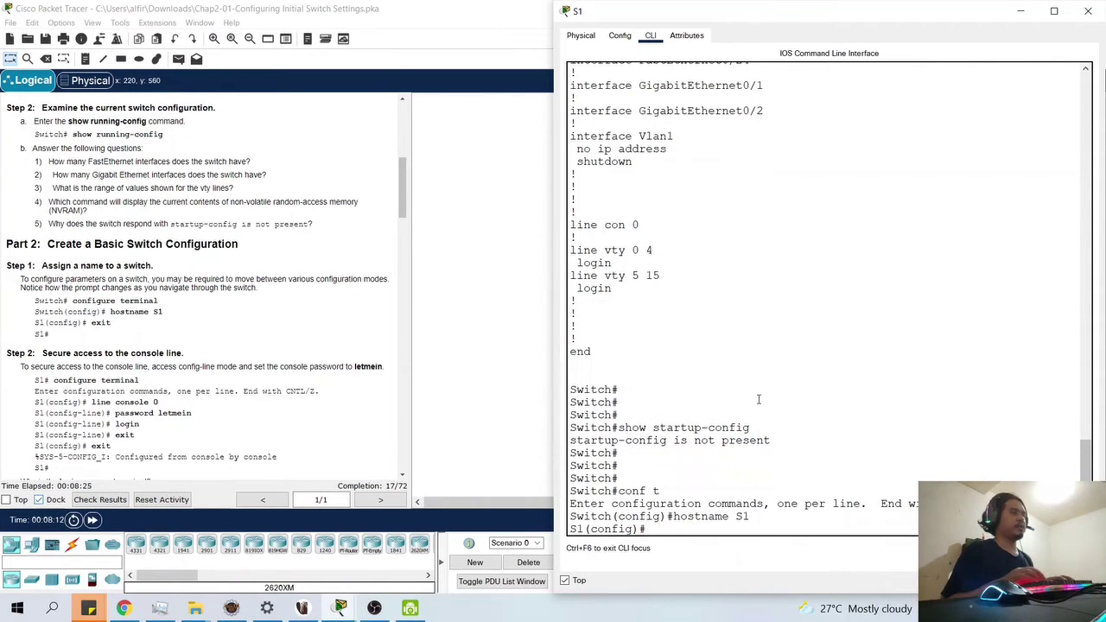
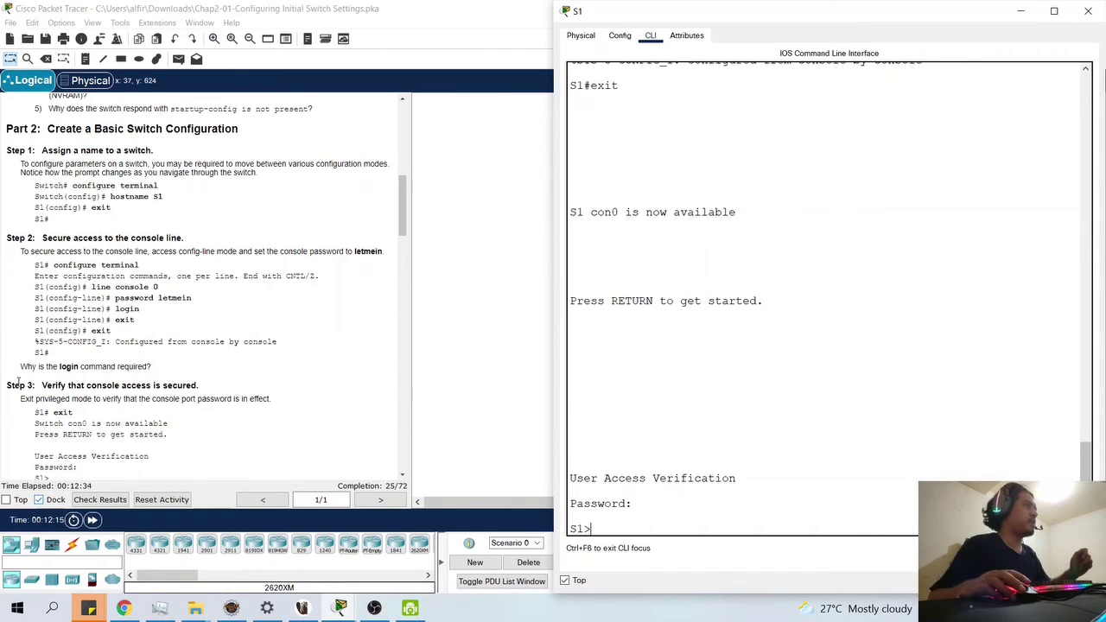
- From privileged mode, set an enable password on S1 in global config, then end
scroll(31, 370, "down", 1)
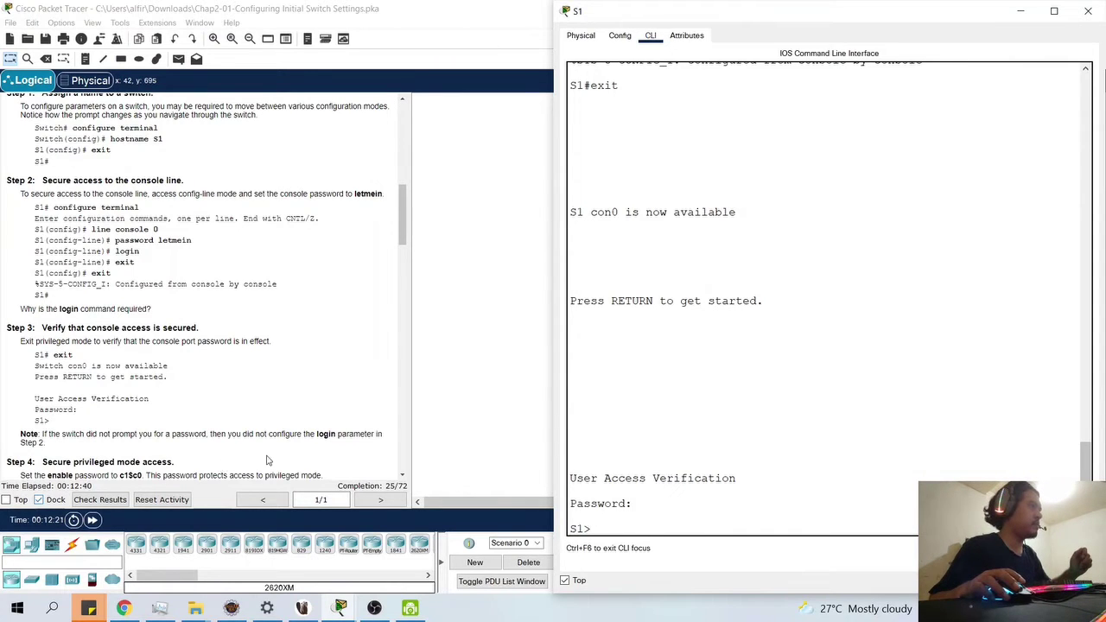
scroll(277, 459, "down", 1)
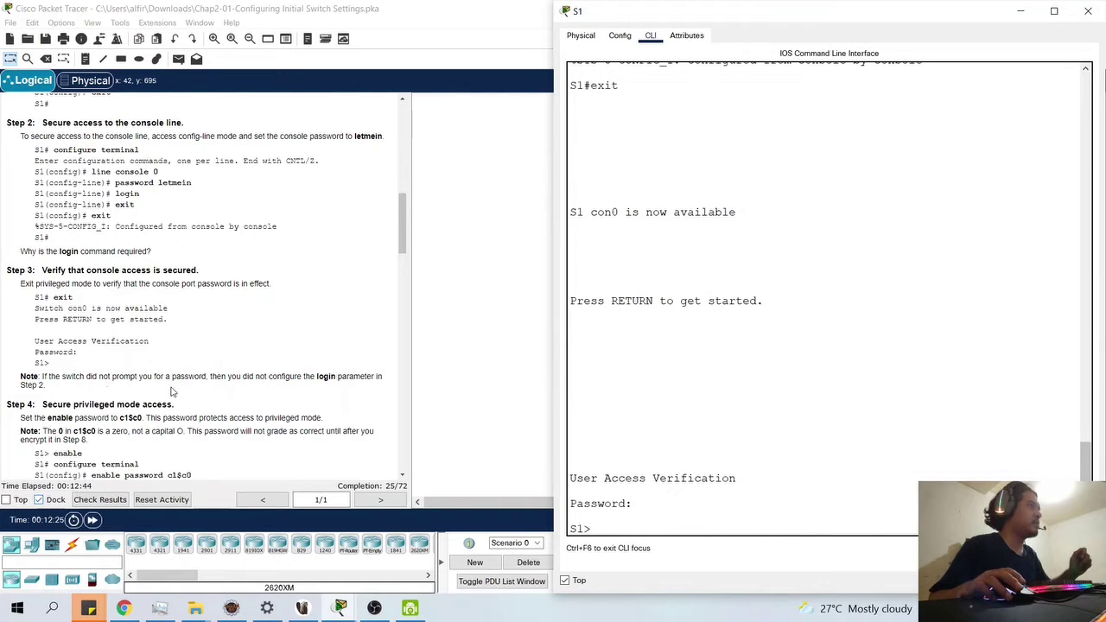
scroll(234, 402, "down", 1)
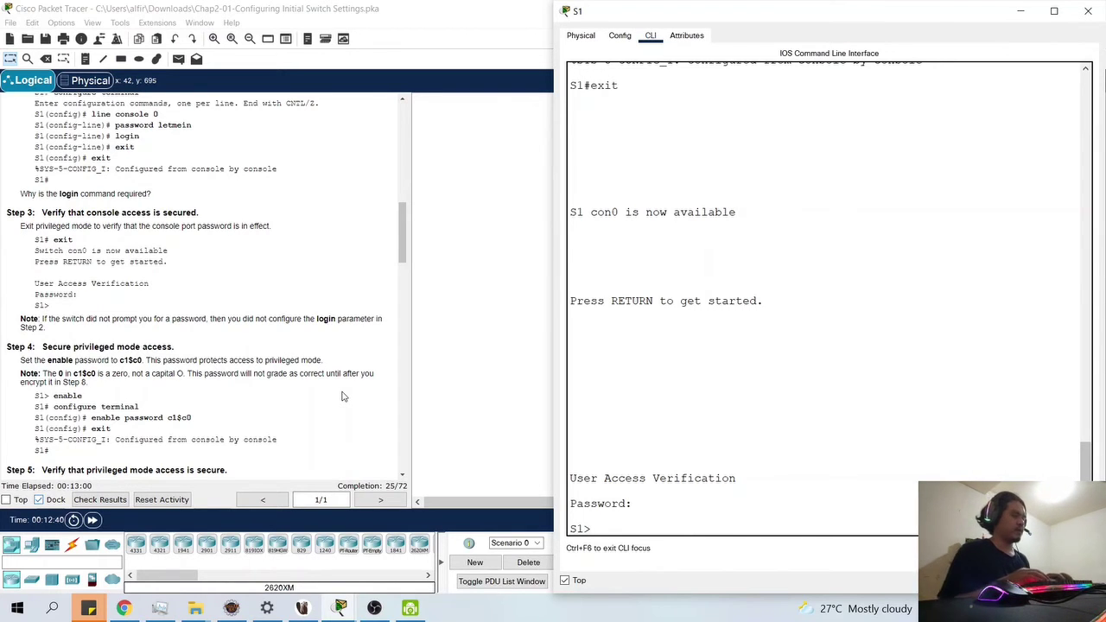
type("enable")
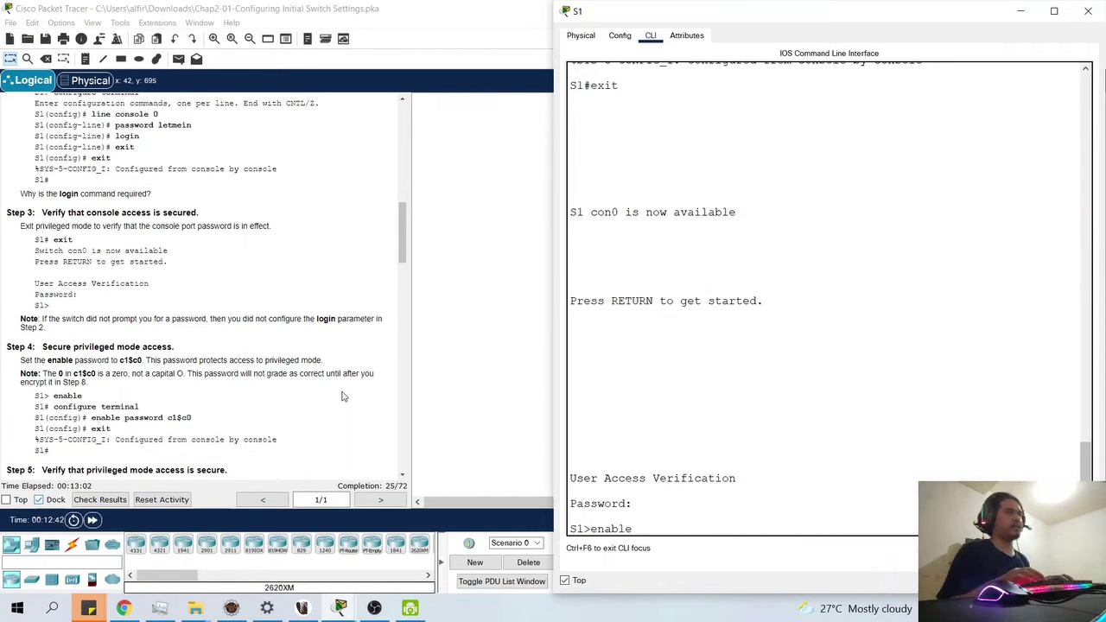
key("Return")
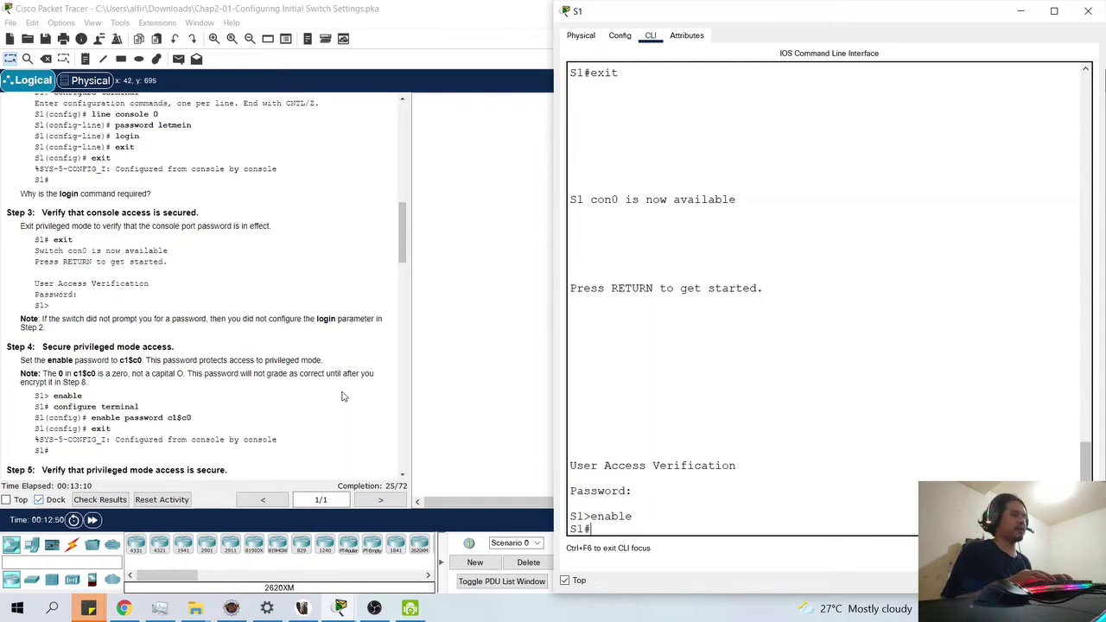
type("conf t")
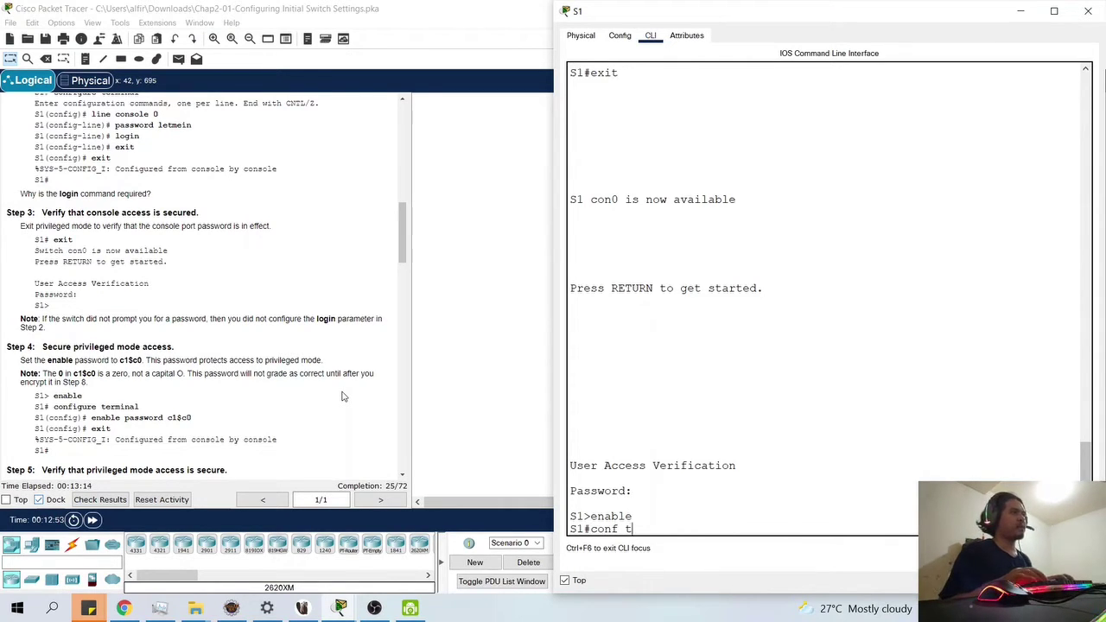
key("Return")
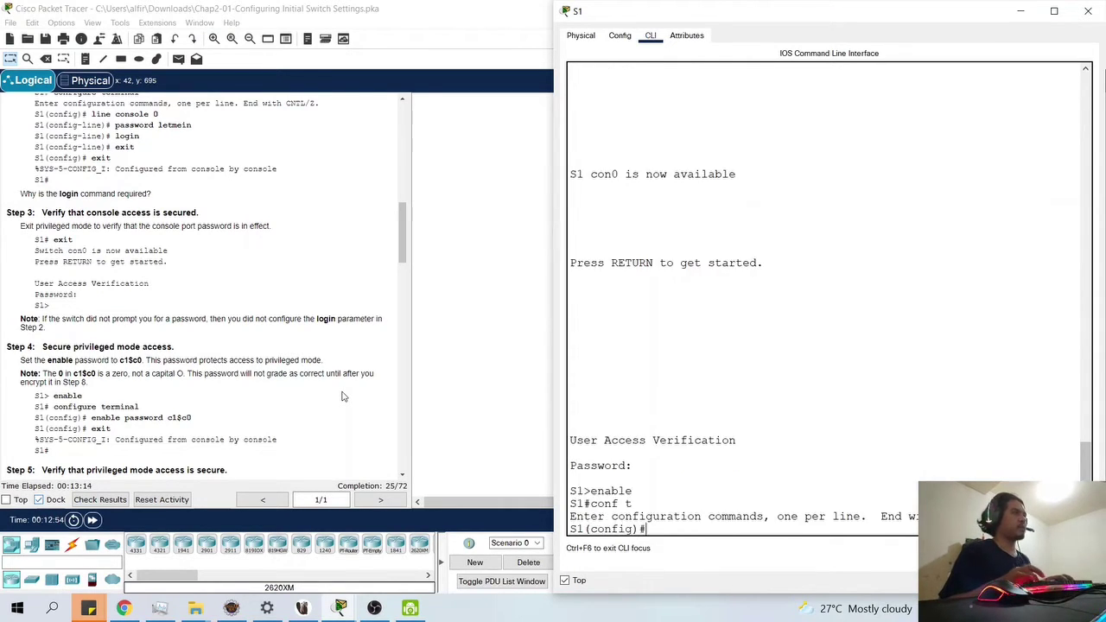
type("enable")
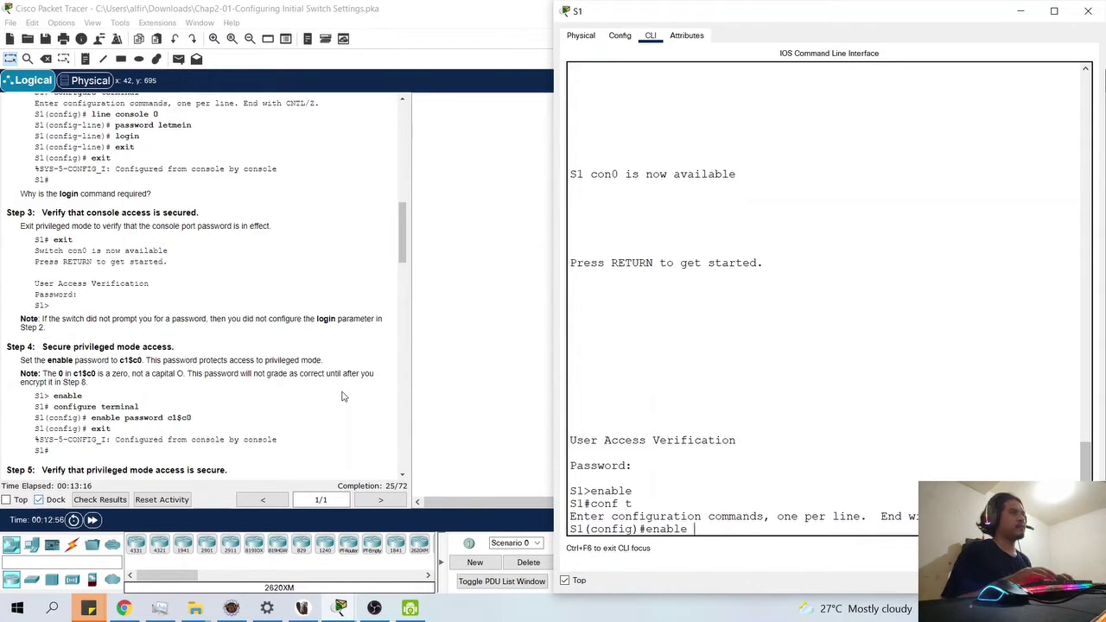
type(" password")
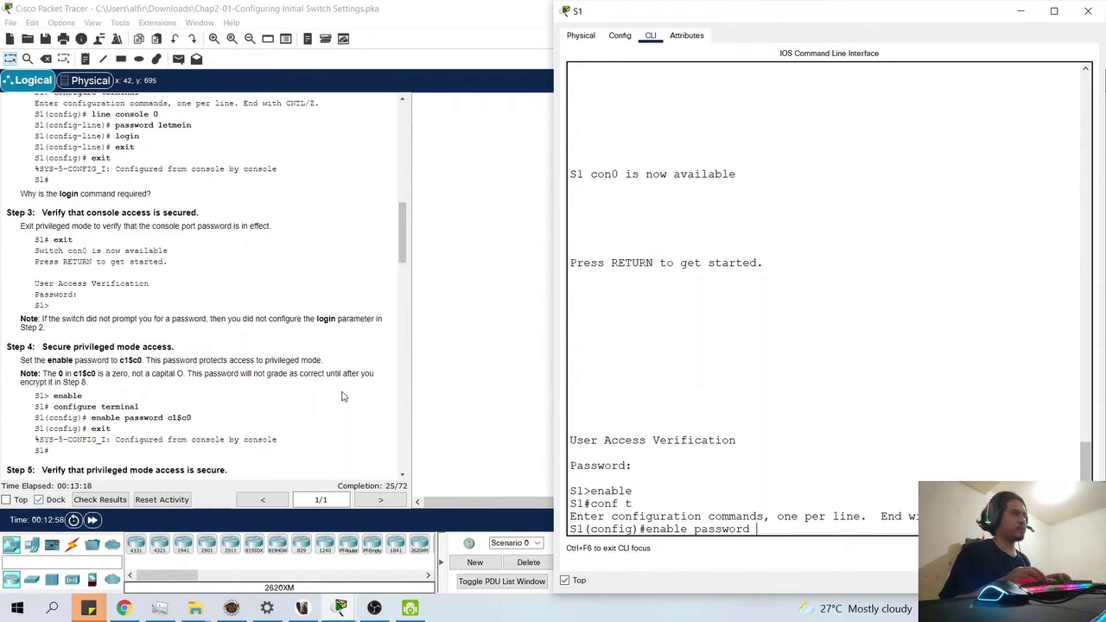
type(" c")
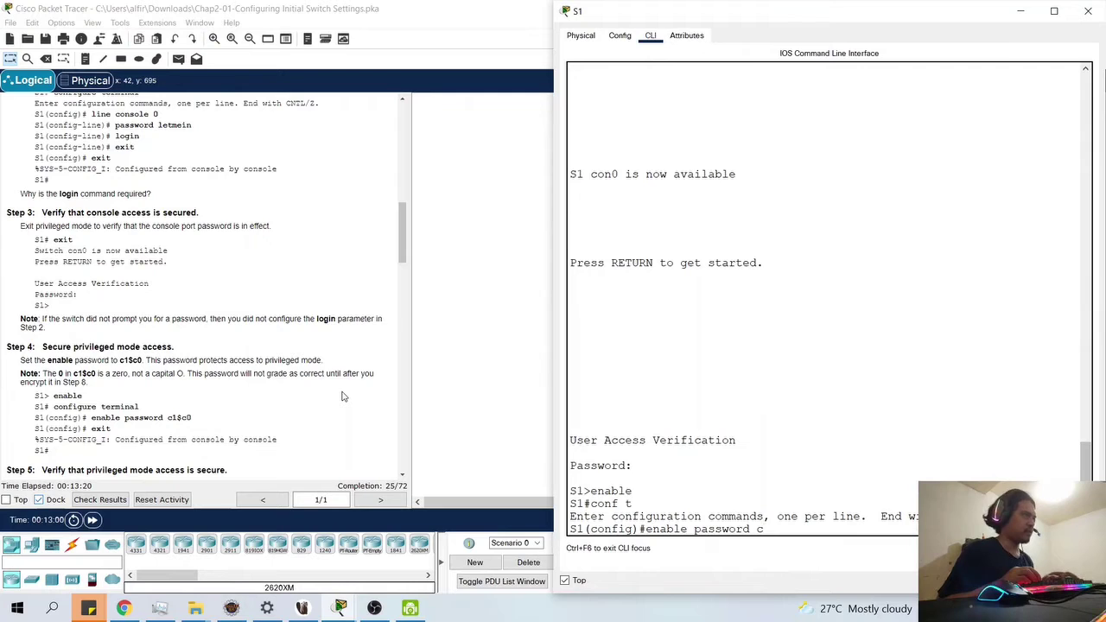
type("l$c0")
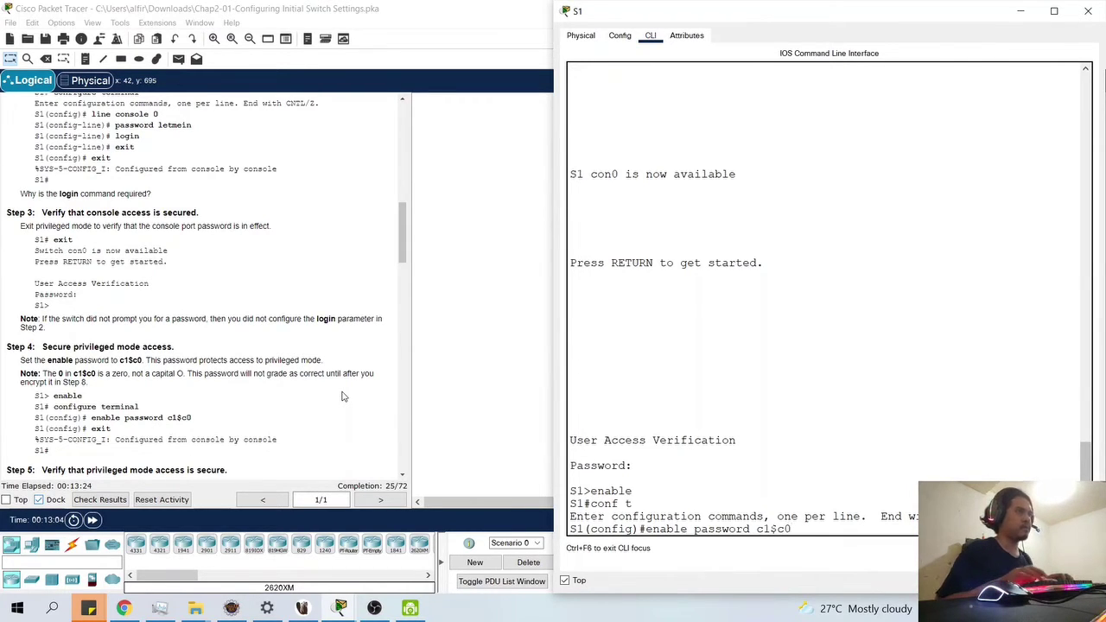
key("Return")
type("end")
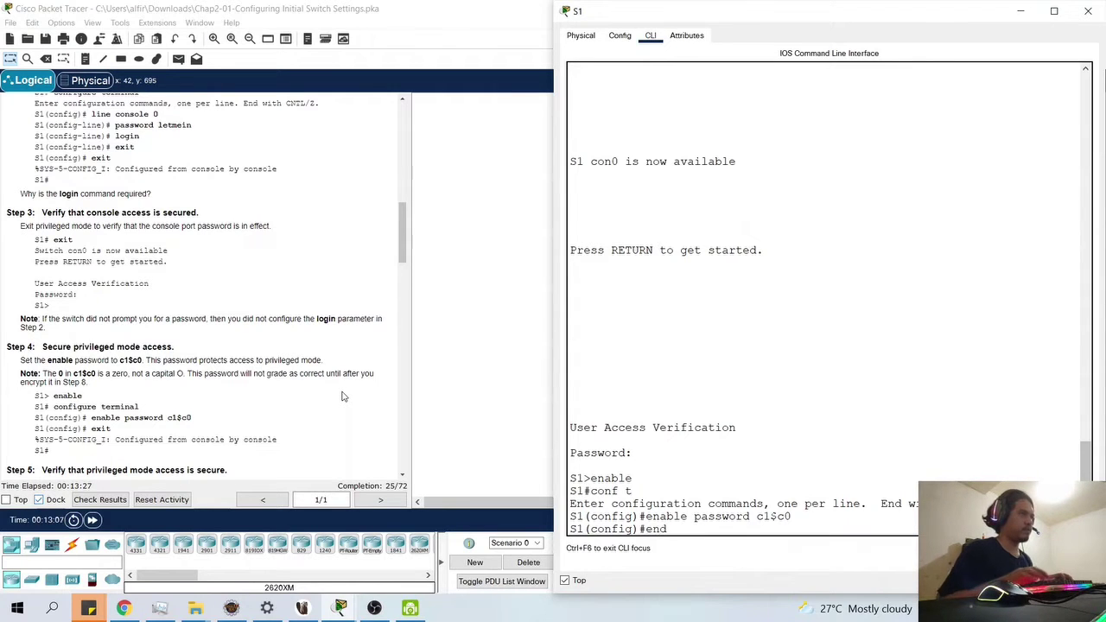
key("Return")
key("Return")
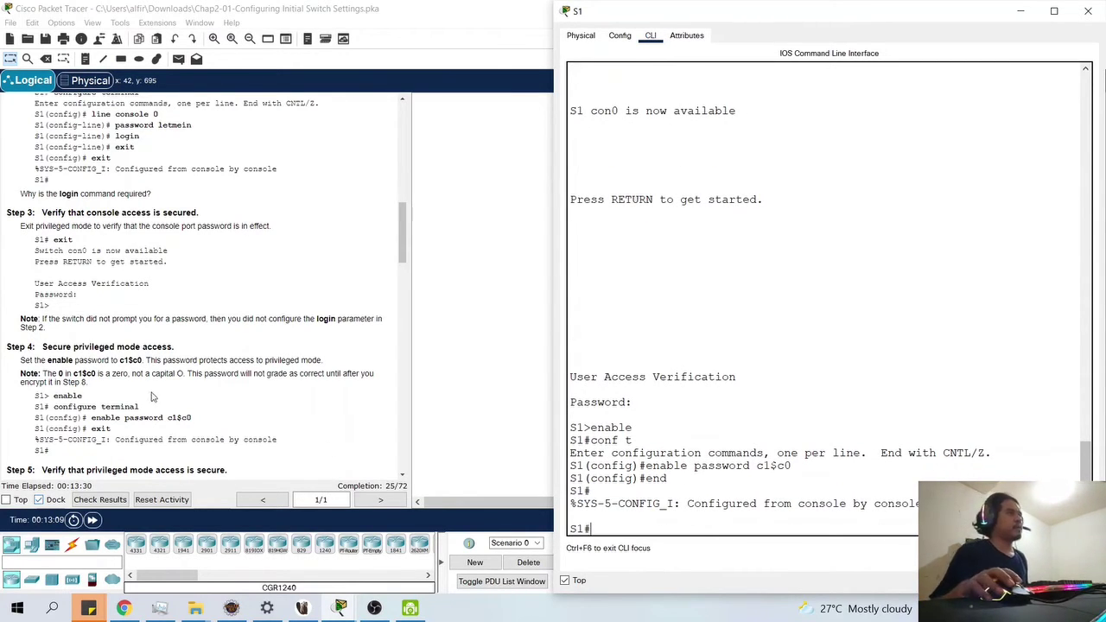
scroll(150, 393, "down", 1)
- Exit S1, then log back in with the console password and the enable password
scroll(148, 395, "down", 1)
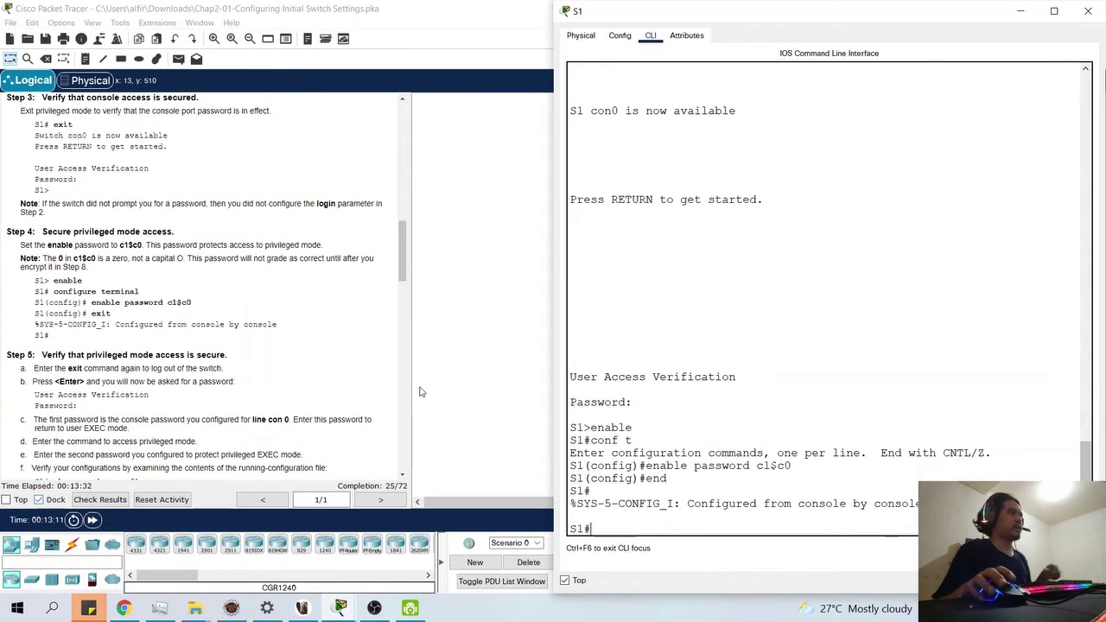
type("exit")
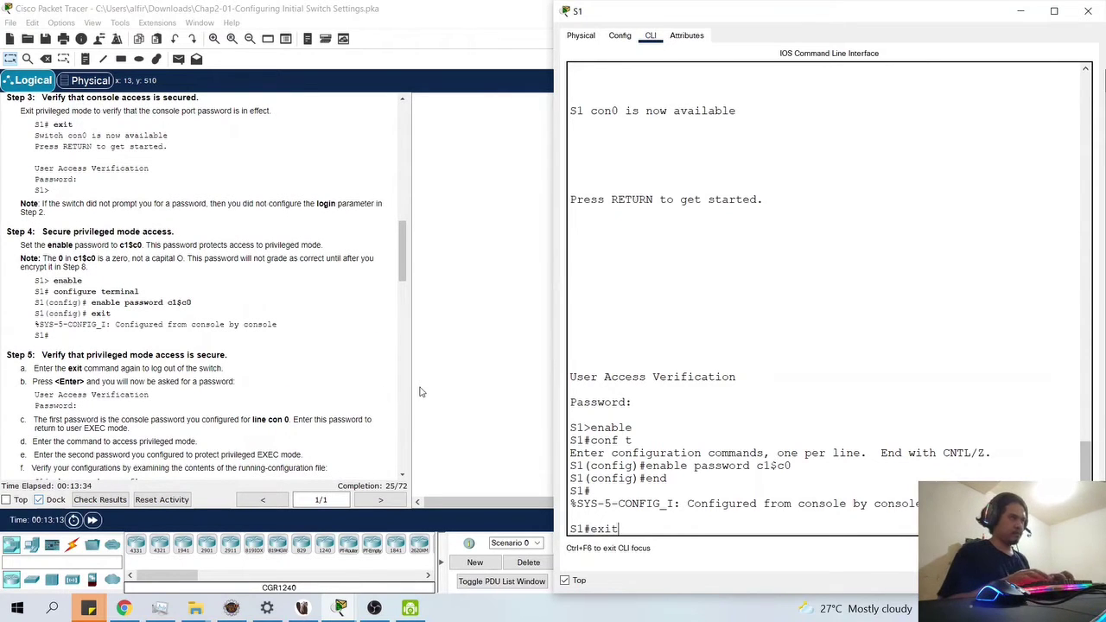
key("Return")
key("Return")
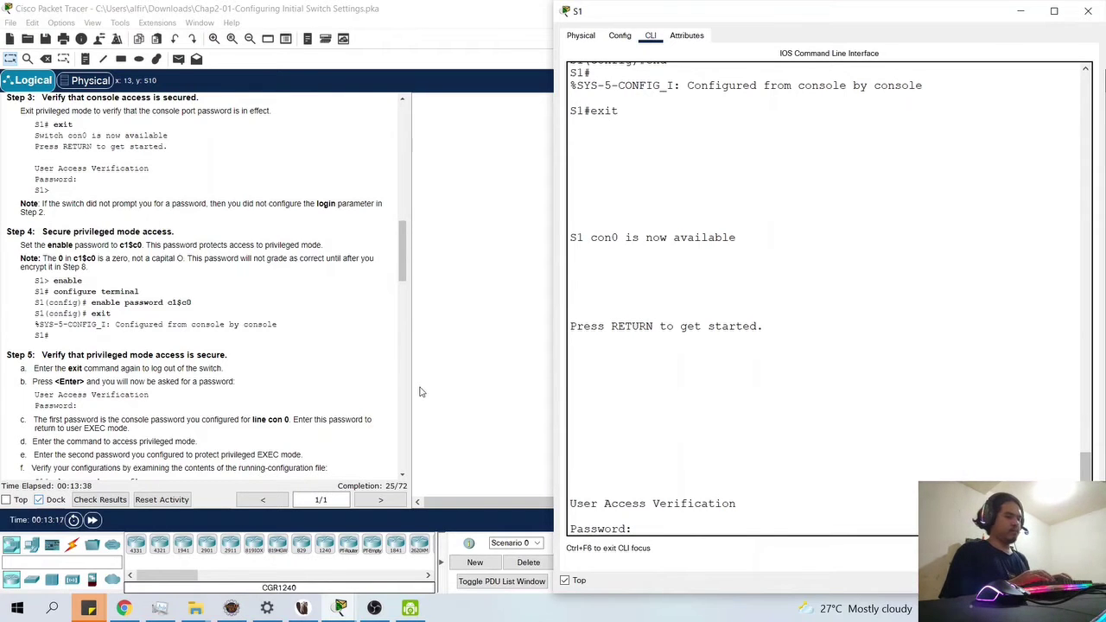
type("cisco")
key("Return")
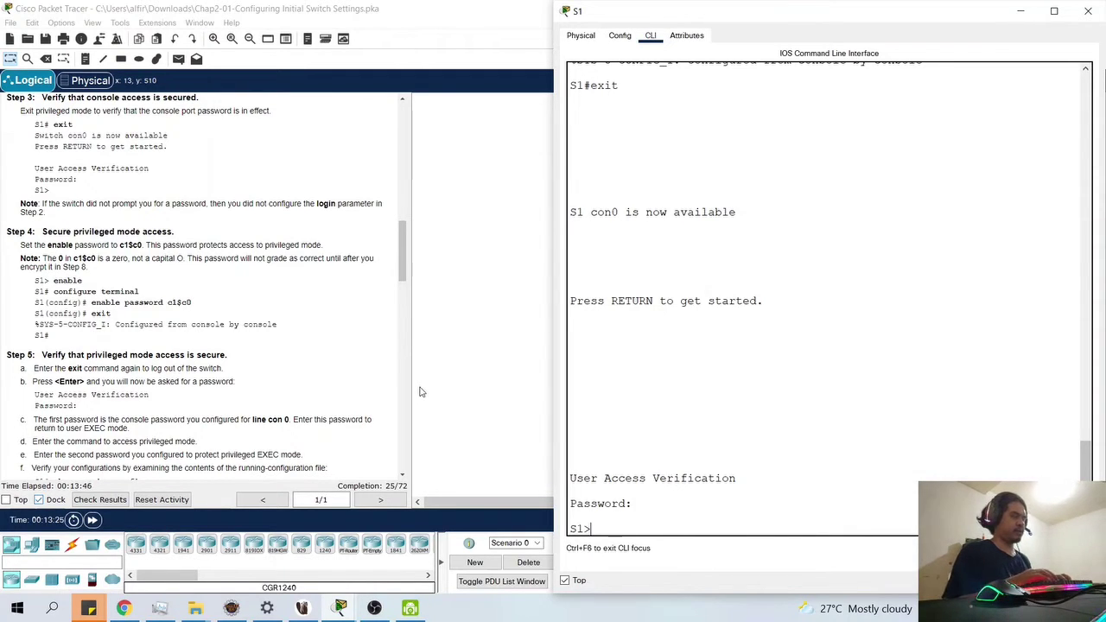
type("enable")
key("Return")
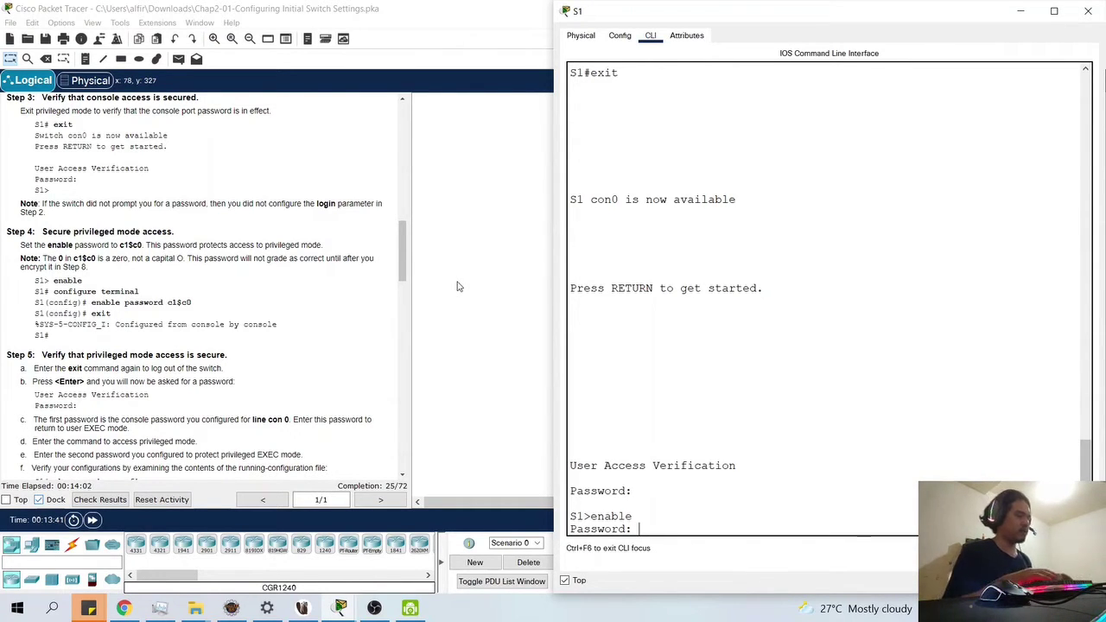
key("Return")
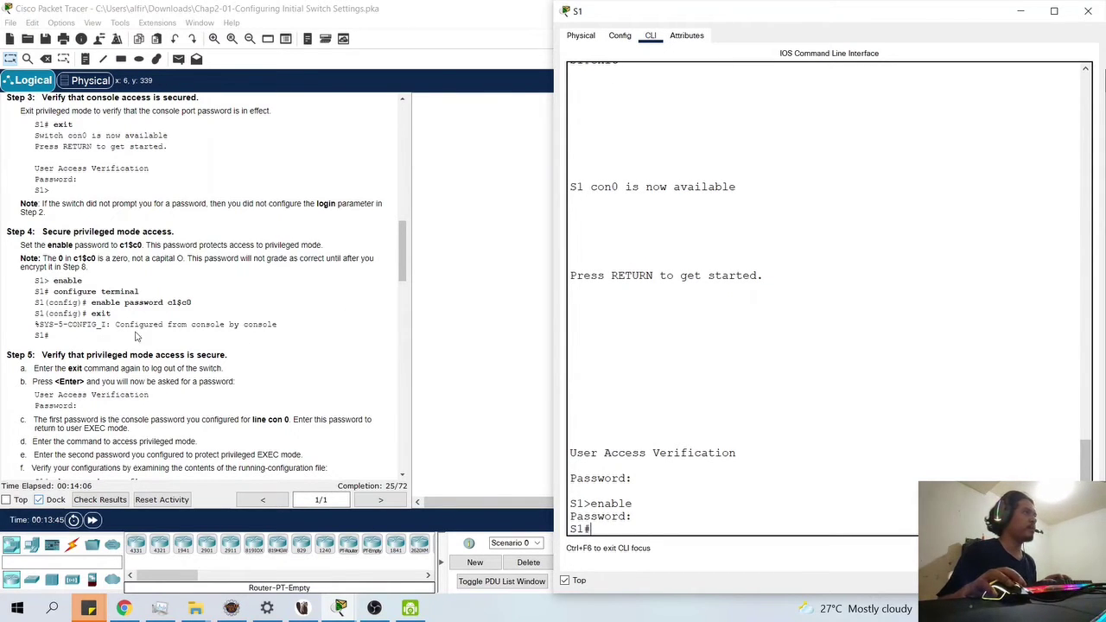
scroll(105, 352, "down", 1)
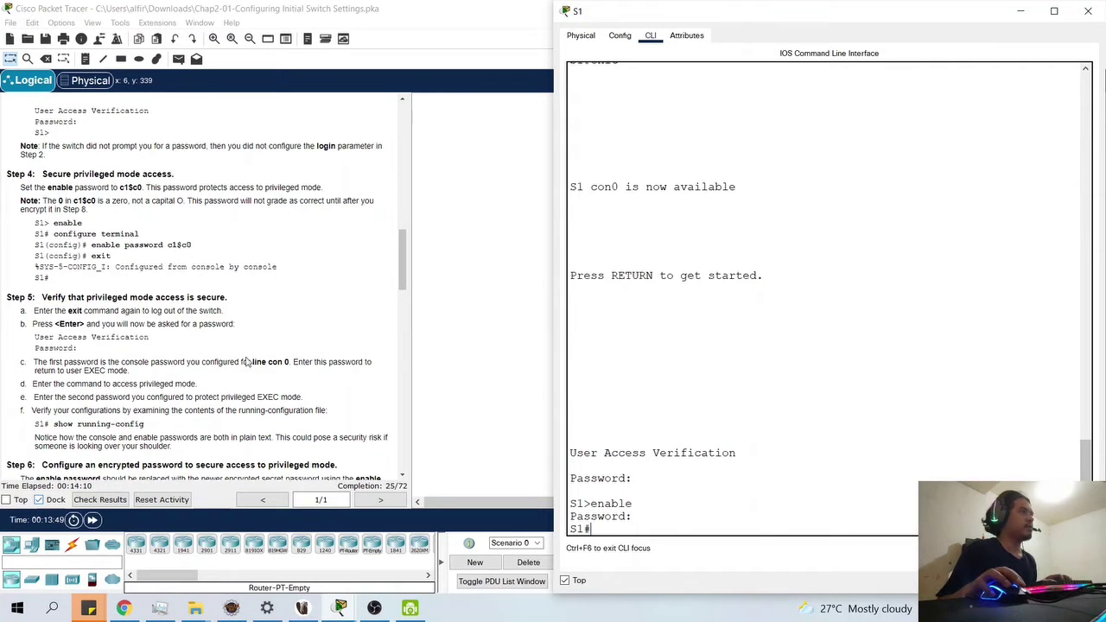
scroll(250, 362, "down", 1)
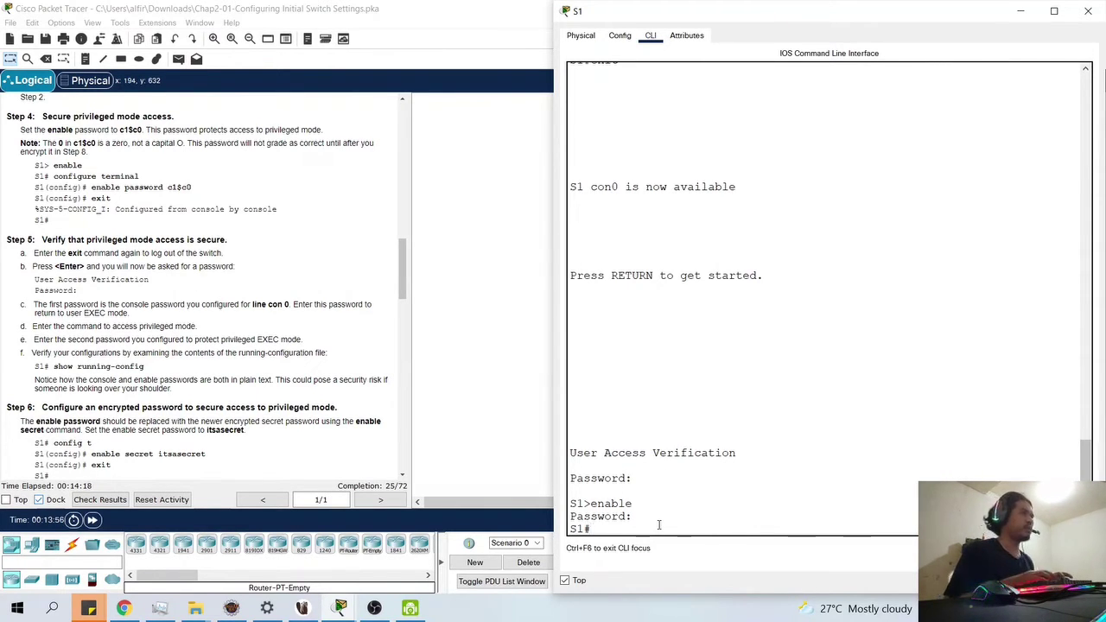
type("shp")
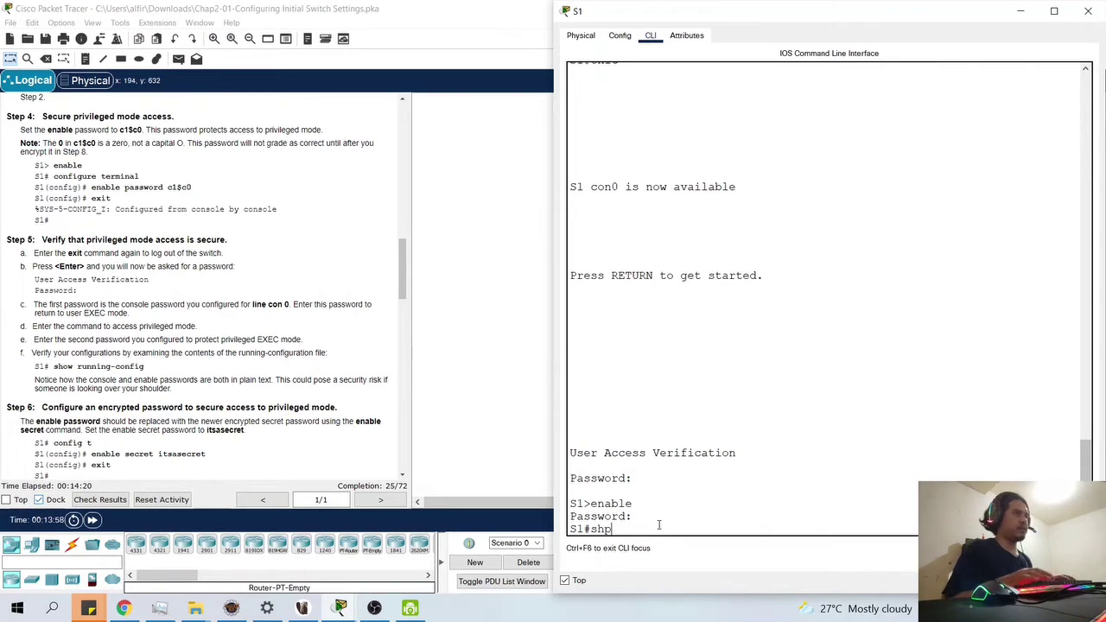
key("BackSpace")
type("ow run")
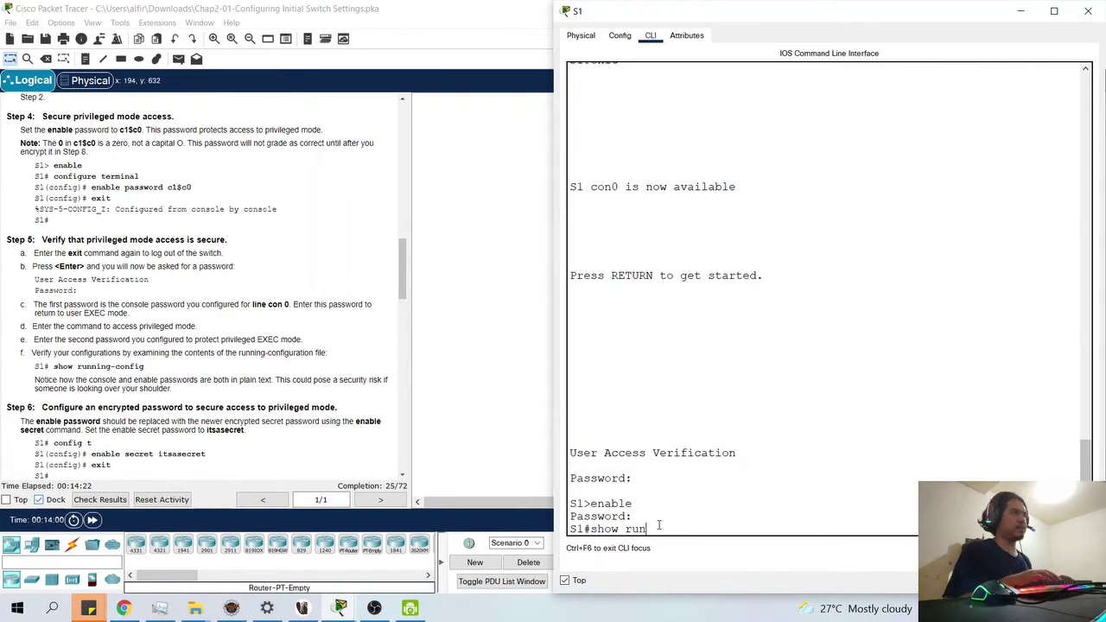
key("Return")
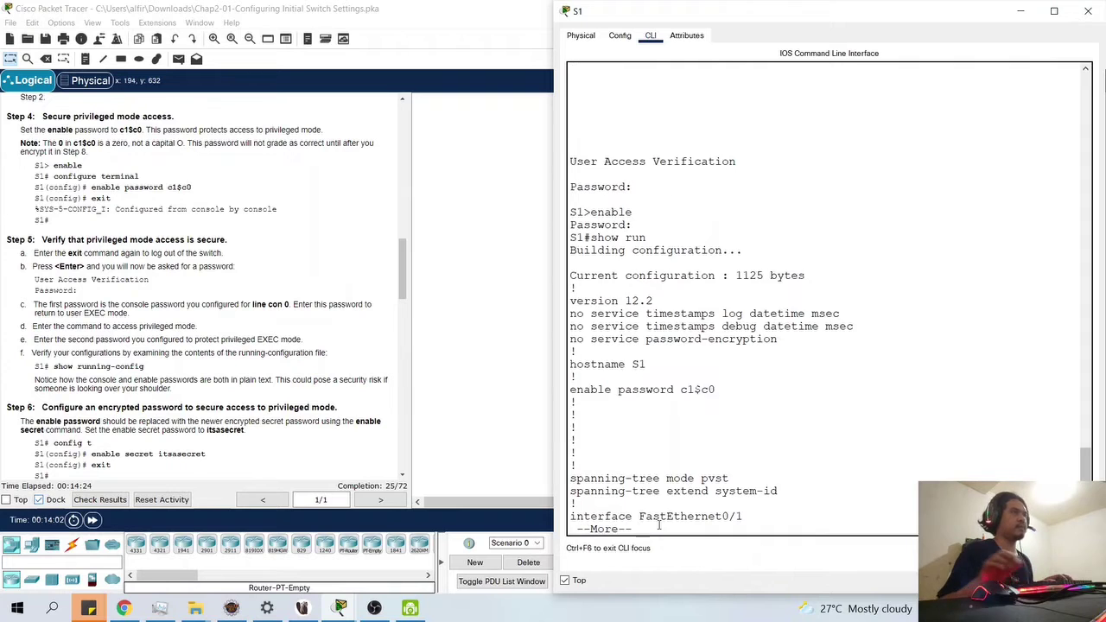
key("Return")
key("Return")
key("Return")
key("Return")
key("Return")
key("Return")
key("Return")
key("Return")
key("Return")
key("Return")
key("Return")
key("Return")
key("Return")
key("Return")
key("Return")
key("Return")
key("Return")
key("Return")
key("Return")
key("Return")
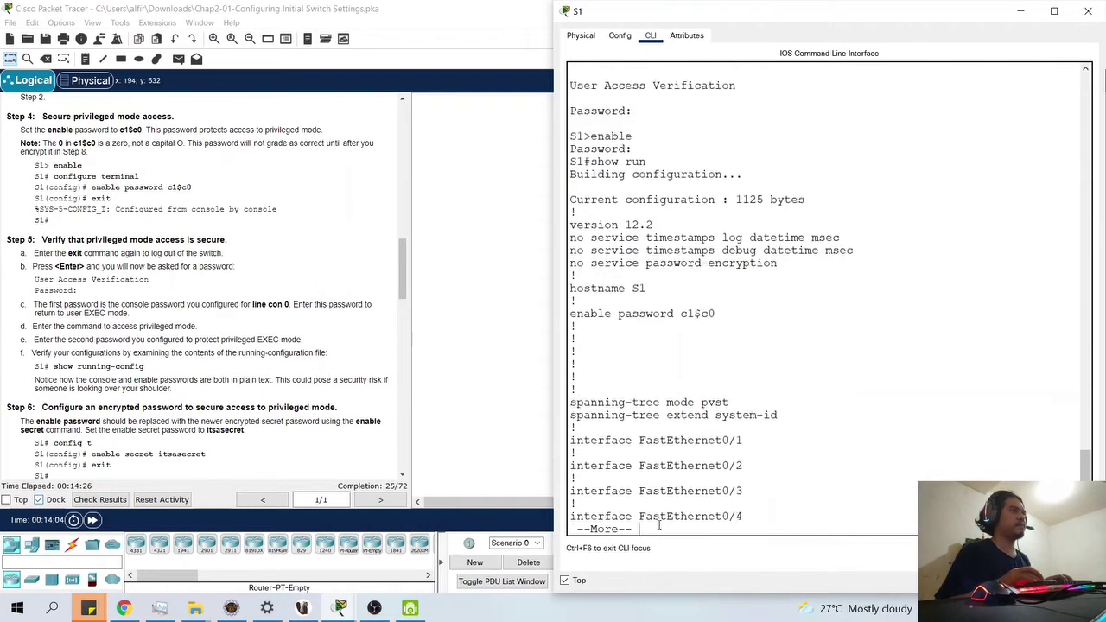
key("Return")
key("Return")
key("Return")
key("Return")
key("Return")
key("Return")
key("Return")
key("Return")
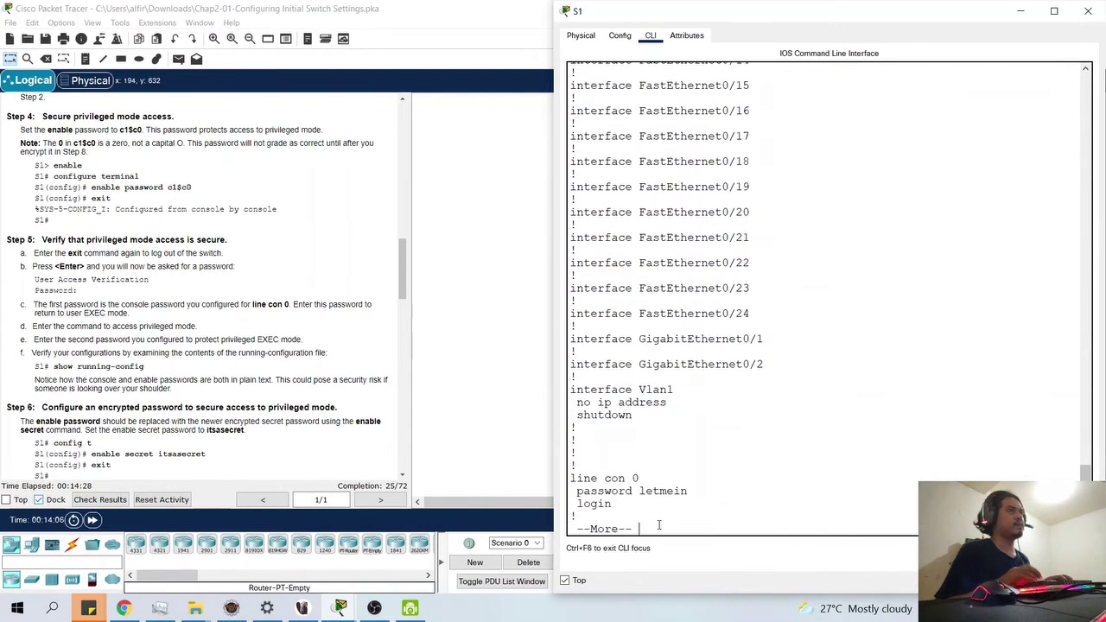
scroll(723, 392, "up", 8)
scroll(723, 392, "down", 8)
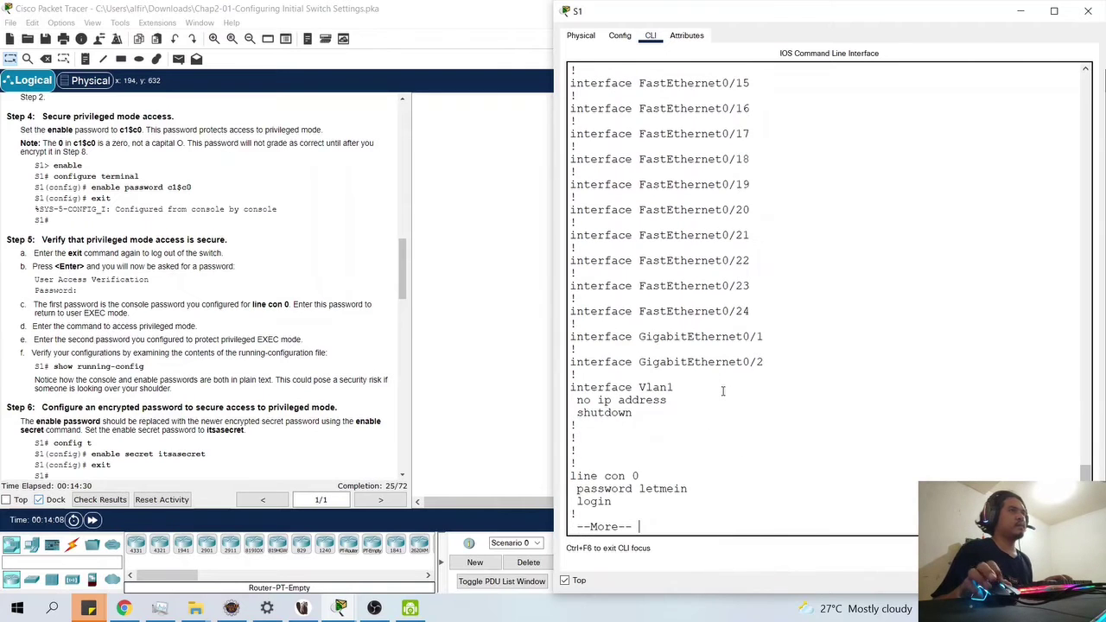
key("Return")
key("Return")
key("Return")
key("Return")
key("Return")
key("Return")
key("Return")
key("Return")
key("Return")
key("Return")
key("Return")
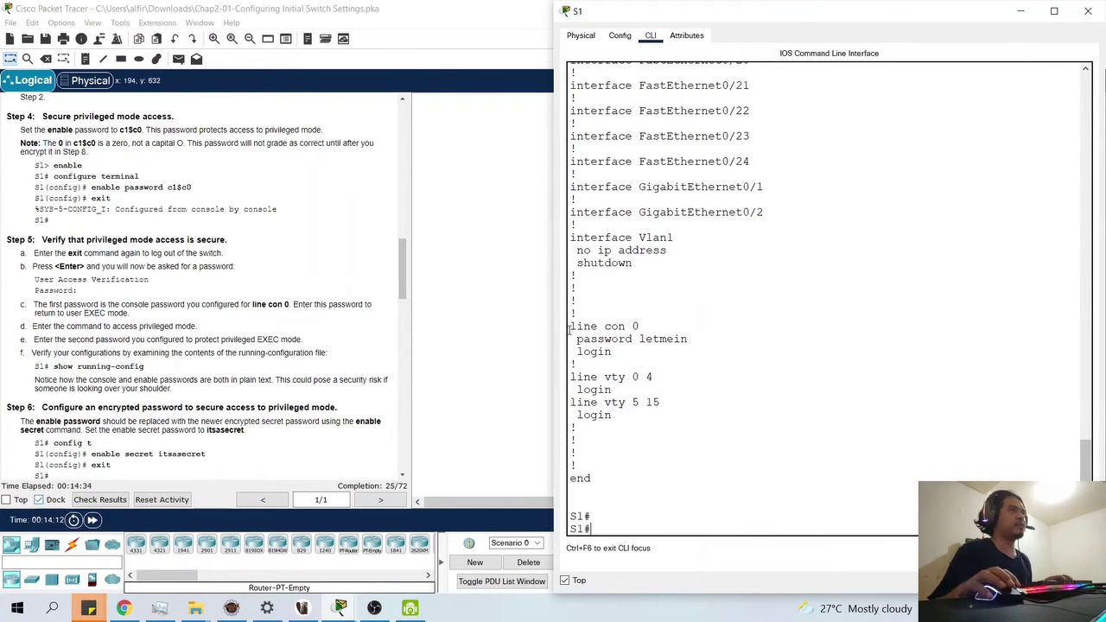
left_click_drag(570, 327, 646, 327)
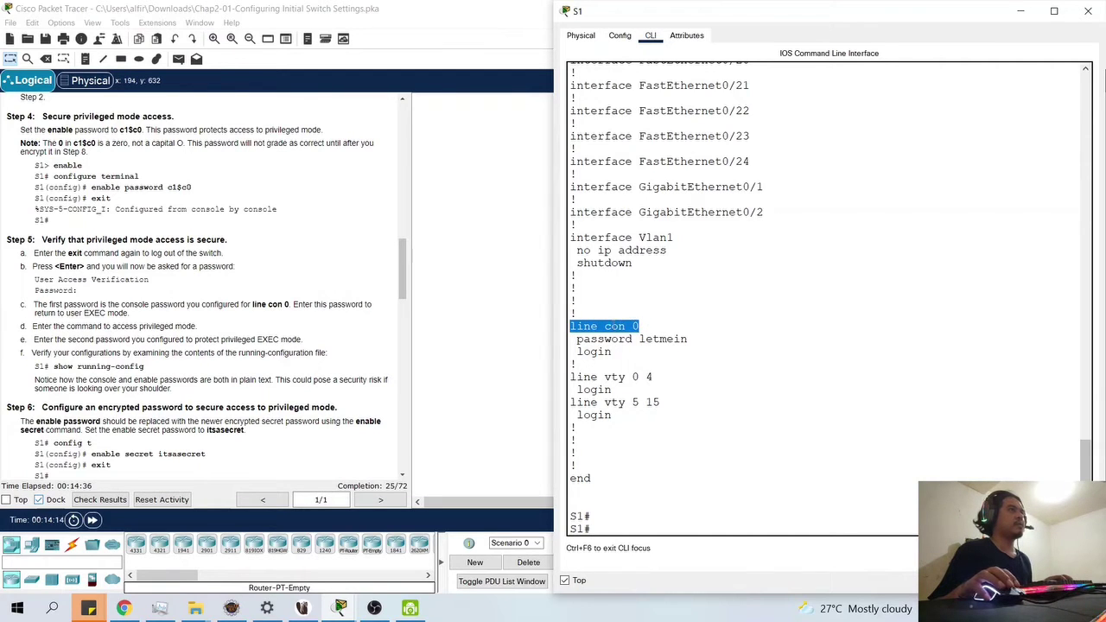
left_click_drag(577, 339, 649, 355)
scroll(710, 362, "up", 15)
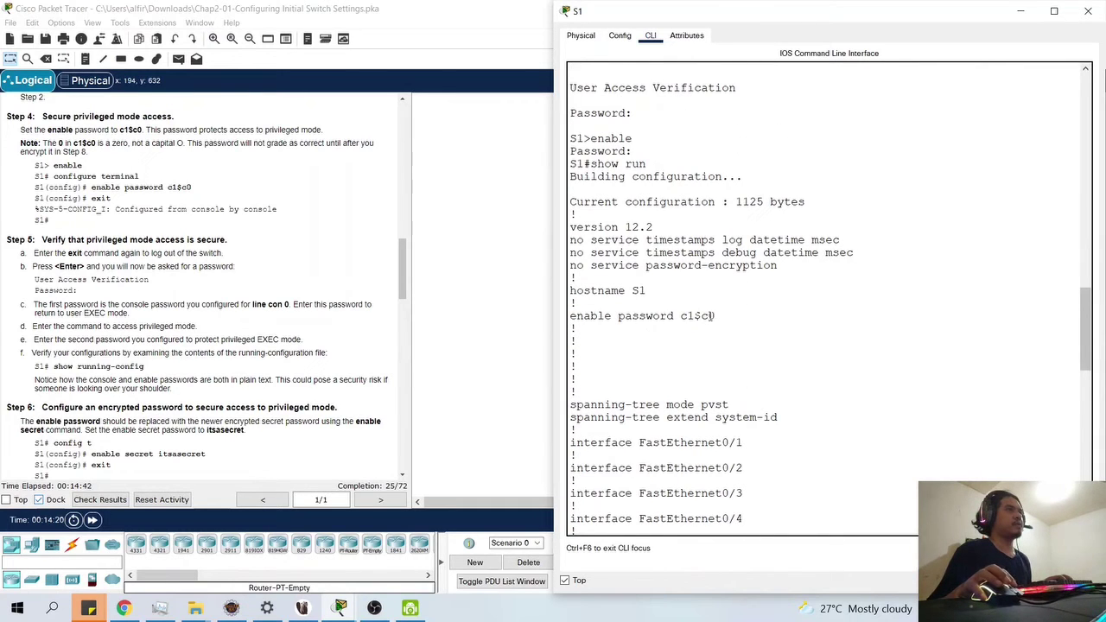
left_click_drag(714, 316, 570, 316)
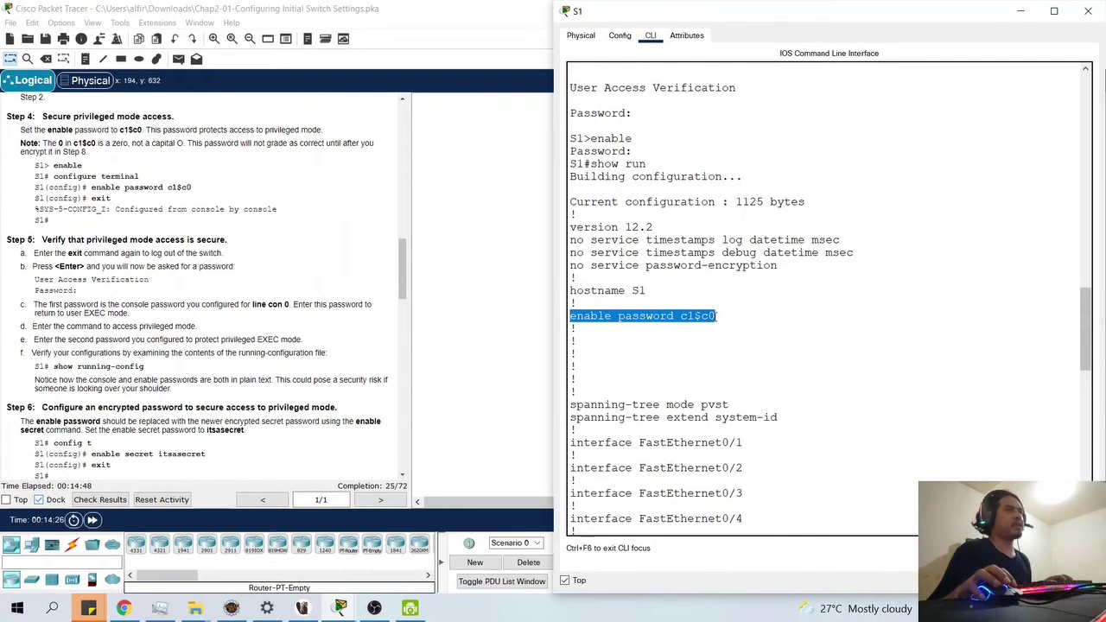
left_click_drag(716, 316, 568, 320)
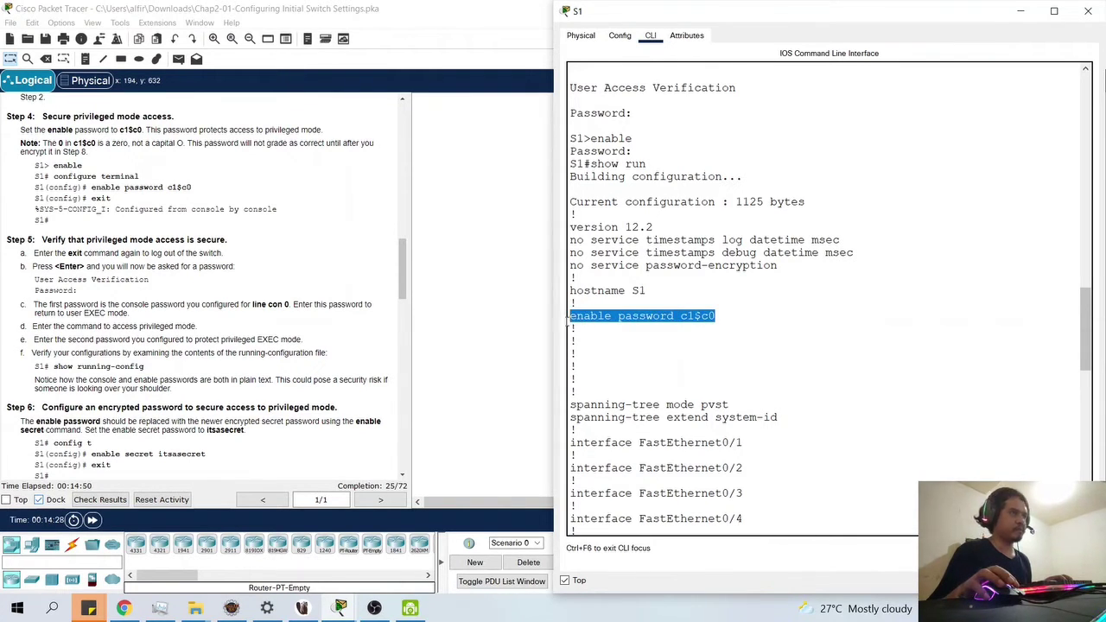
scroll(568, 320, "down", 18)
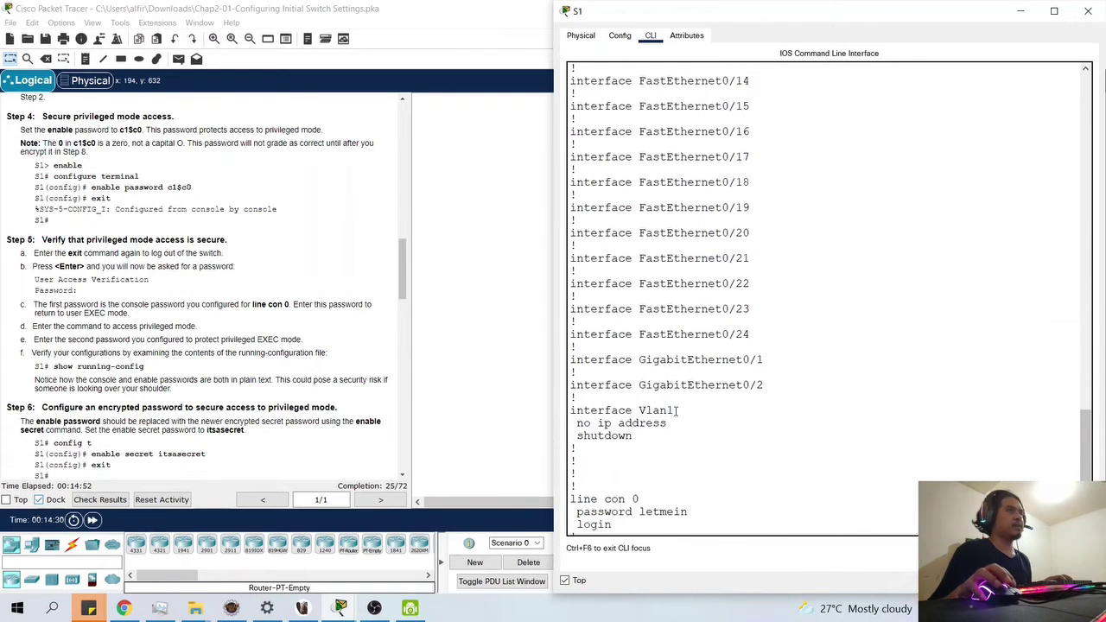
scroll(678, 411, "down", 3)
left_click_drag(693, 397, 569, 397)
scroll(664, 339, "up", 15)
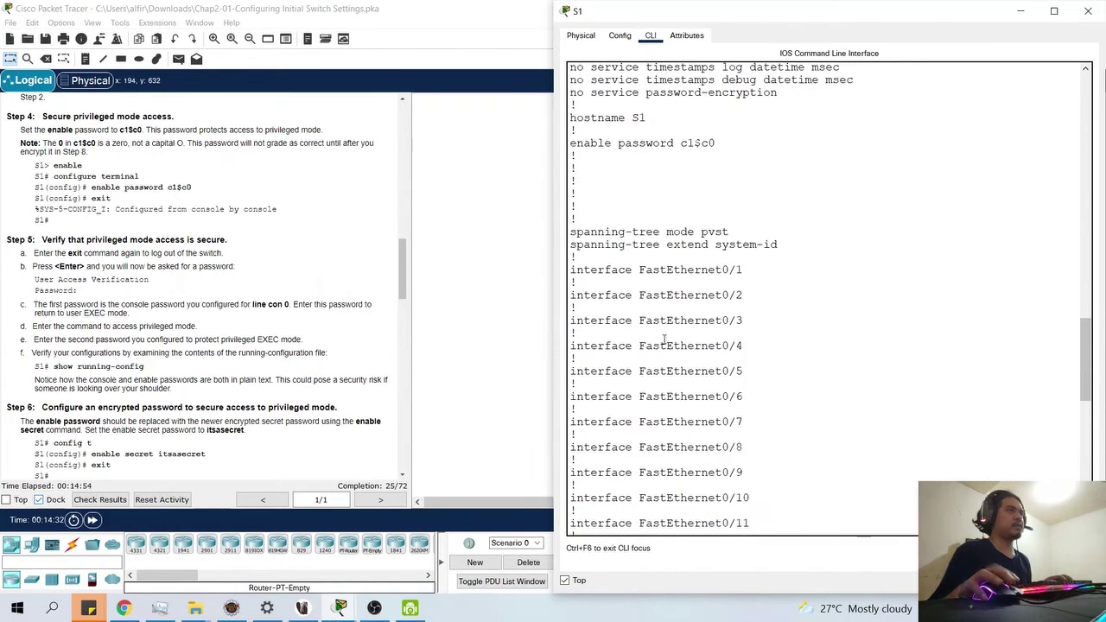
scroll(663, 339, "up", 5)
left_click_drag(717, 316, 568, 316)
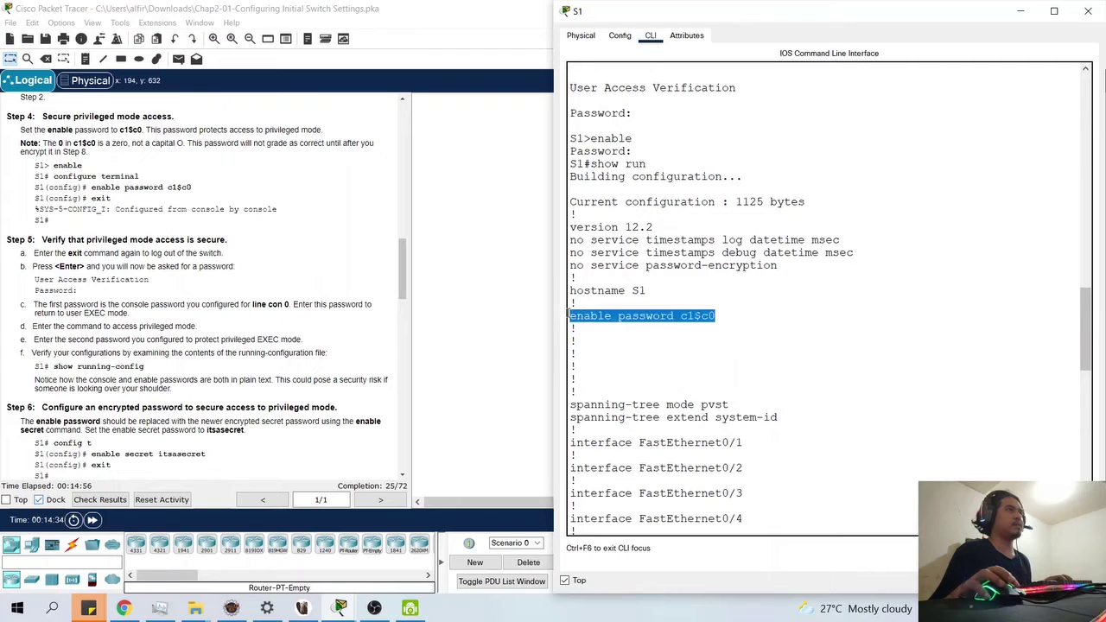
left_click(680, 316)
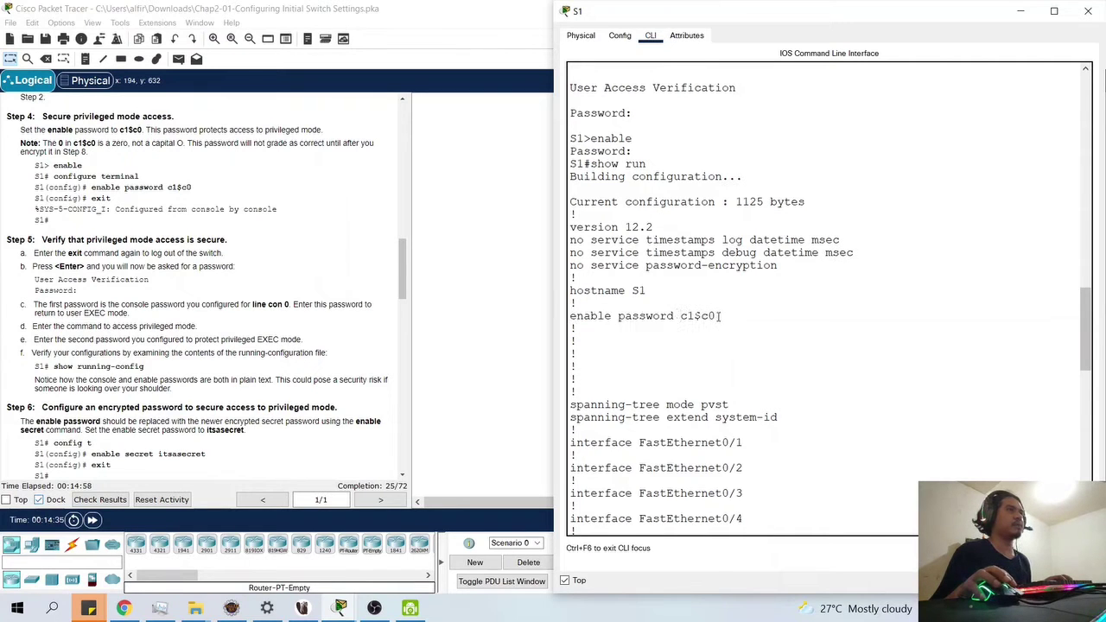
left_click_drag(721, 316, 570, 318)
scroll(636, 364, "down", 6)
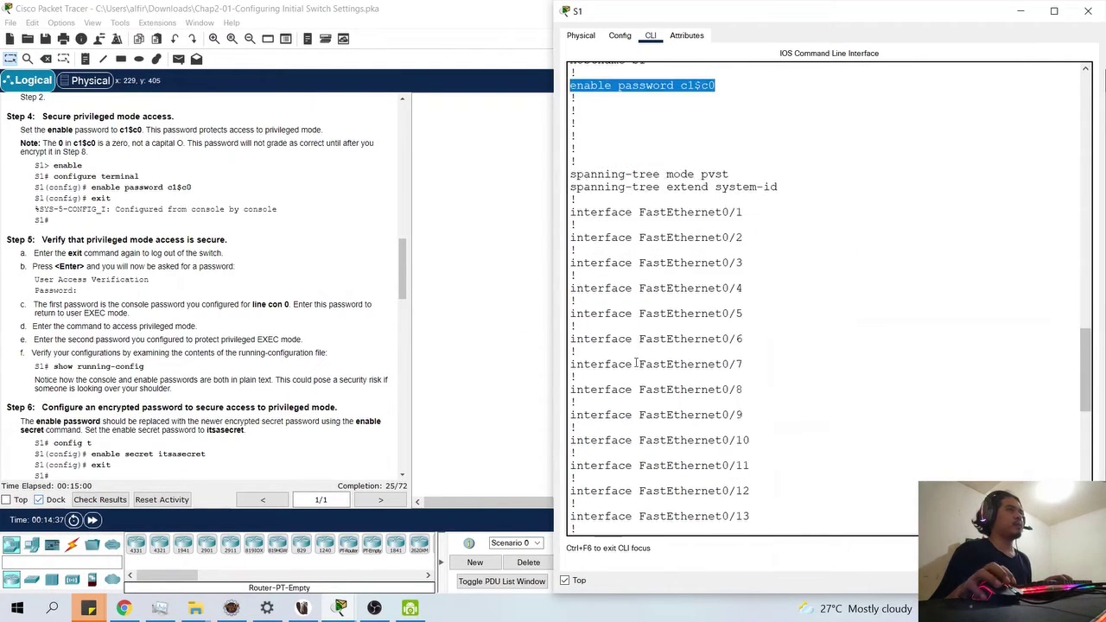
scroll(636, 363, "down", 10)
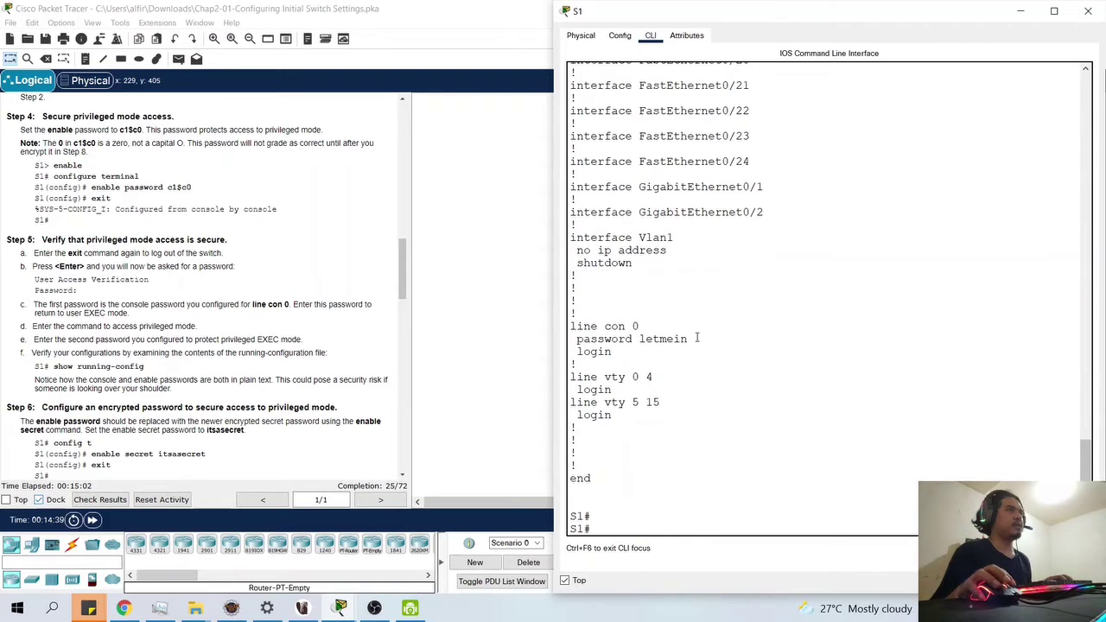
left_click_drag(697, 338, 573, 332)
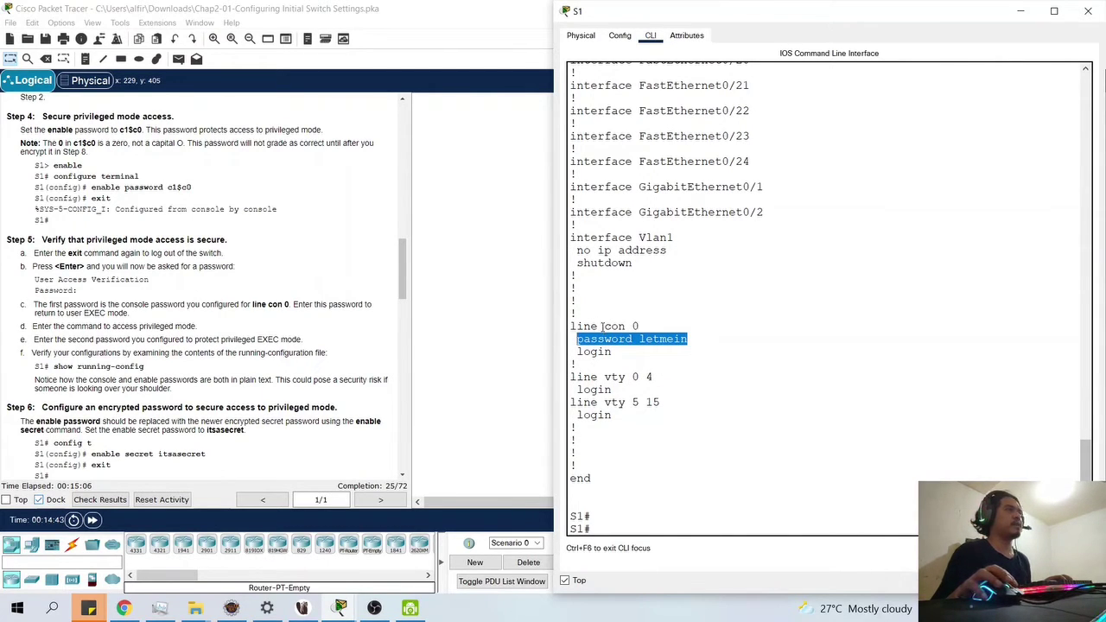
left_click_drag(641, 327, 576, 327)
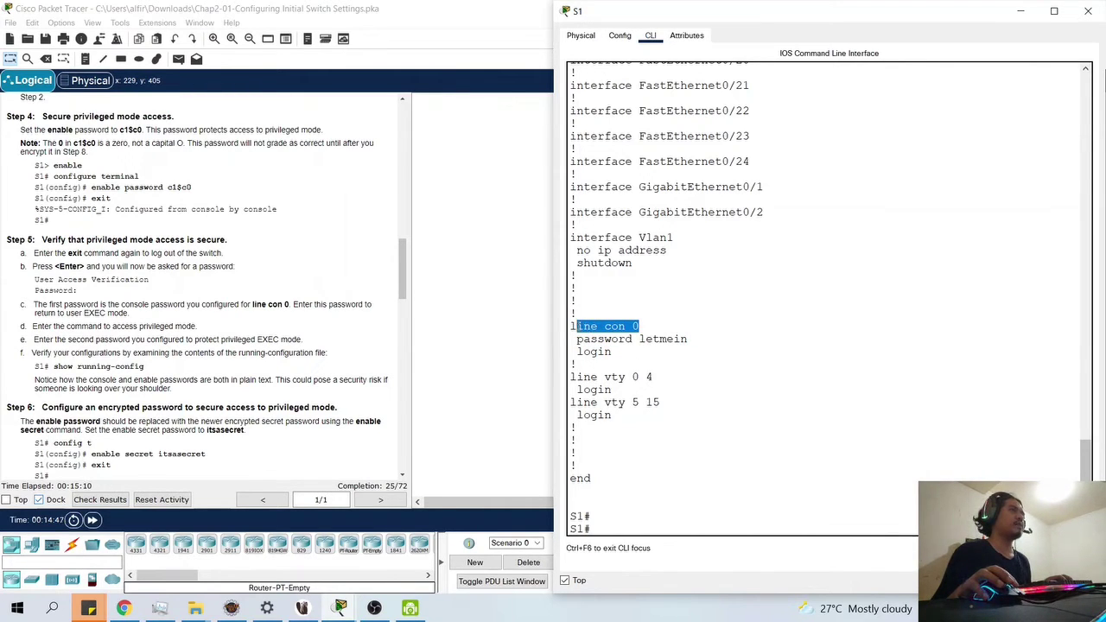
left_click(648, 326)
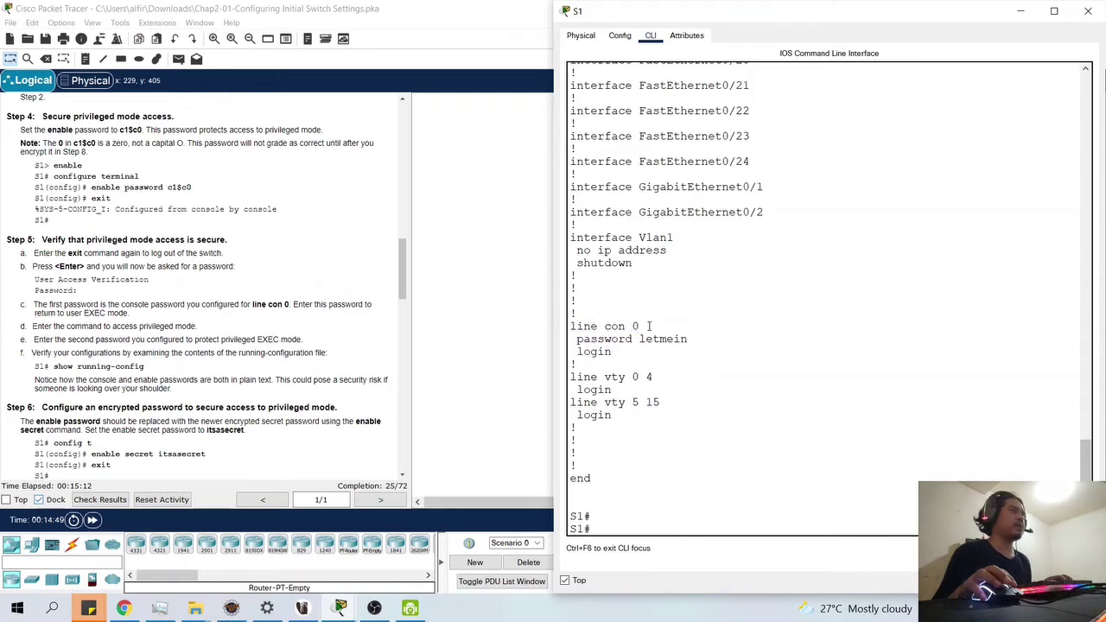
left_click_drag(577, 339, 693, 340)
double_click(593, 352)
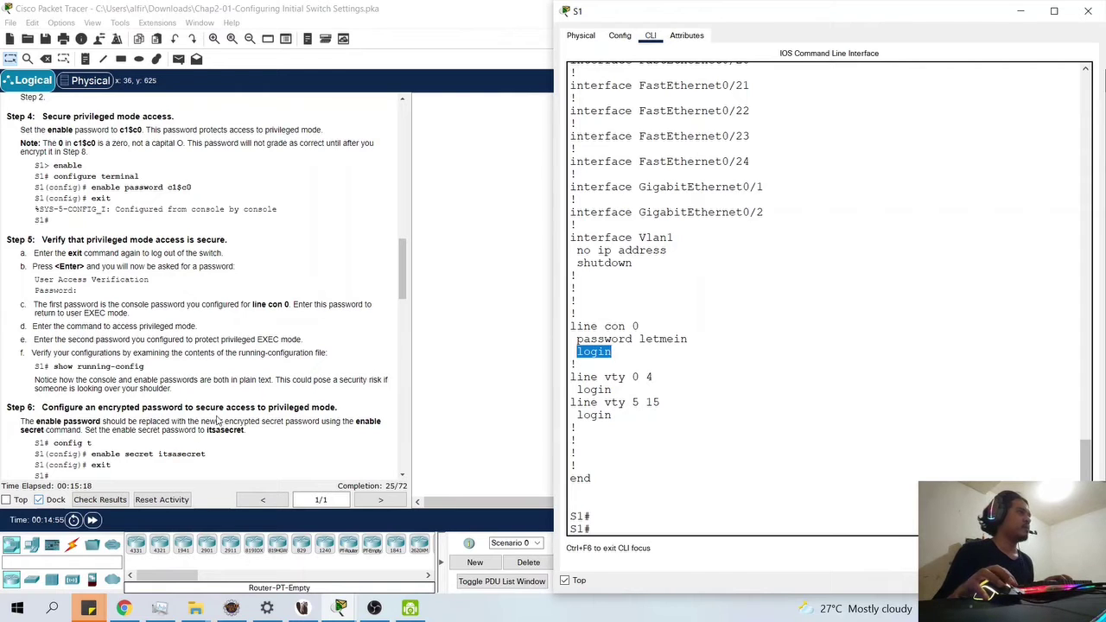
scroll(189, 421, "down", 1)
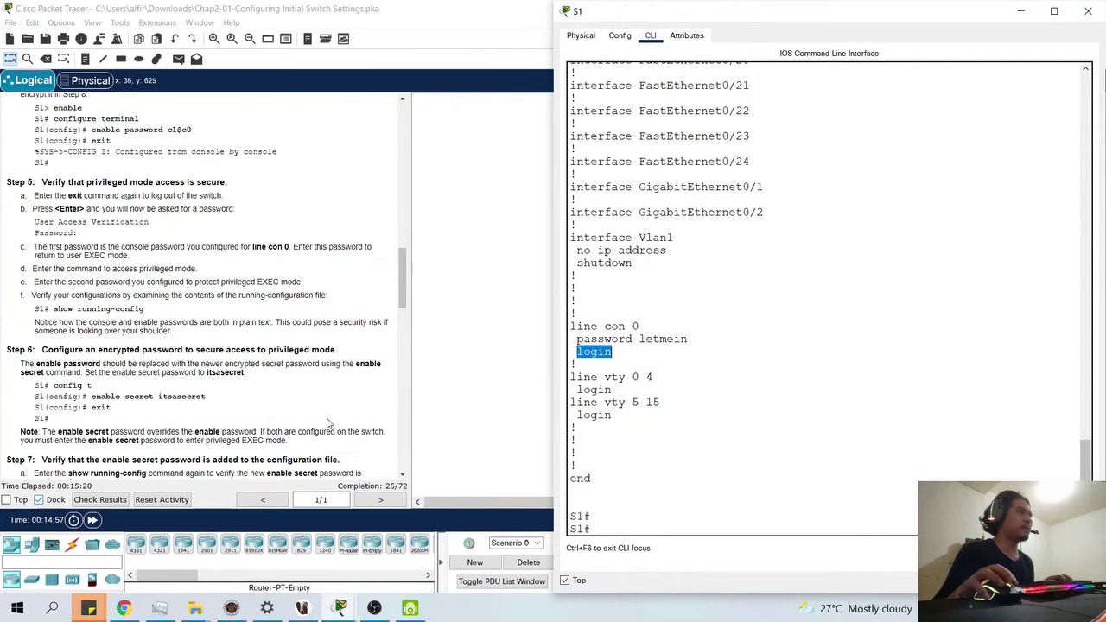
left_click(603, 508)
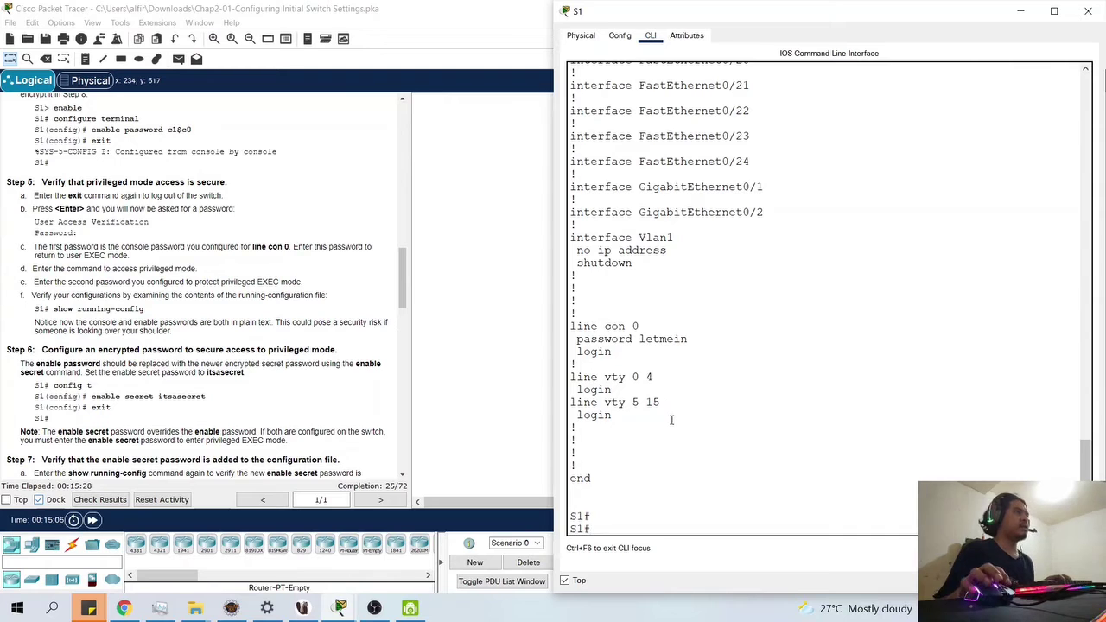
scroll(667, 422, "up", 10)
scroll(672, 420, "up", 9)
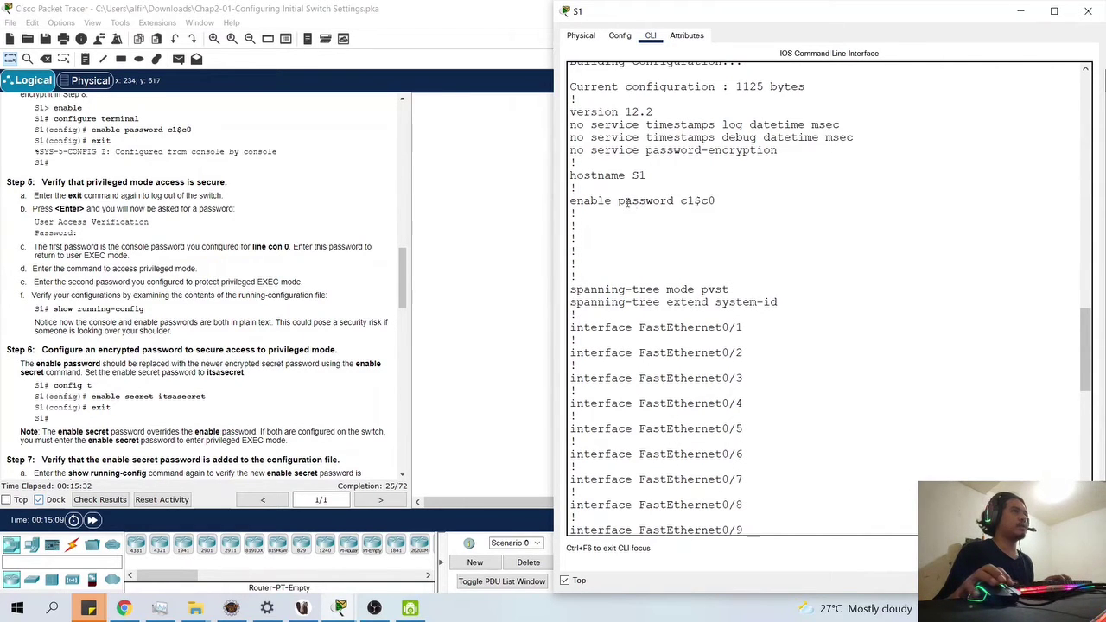
left_click_drag(616, 201, 715, 201)
scroll(656, 346, "down", 18)
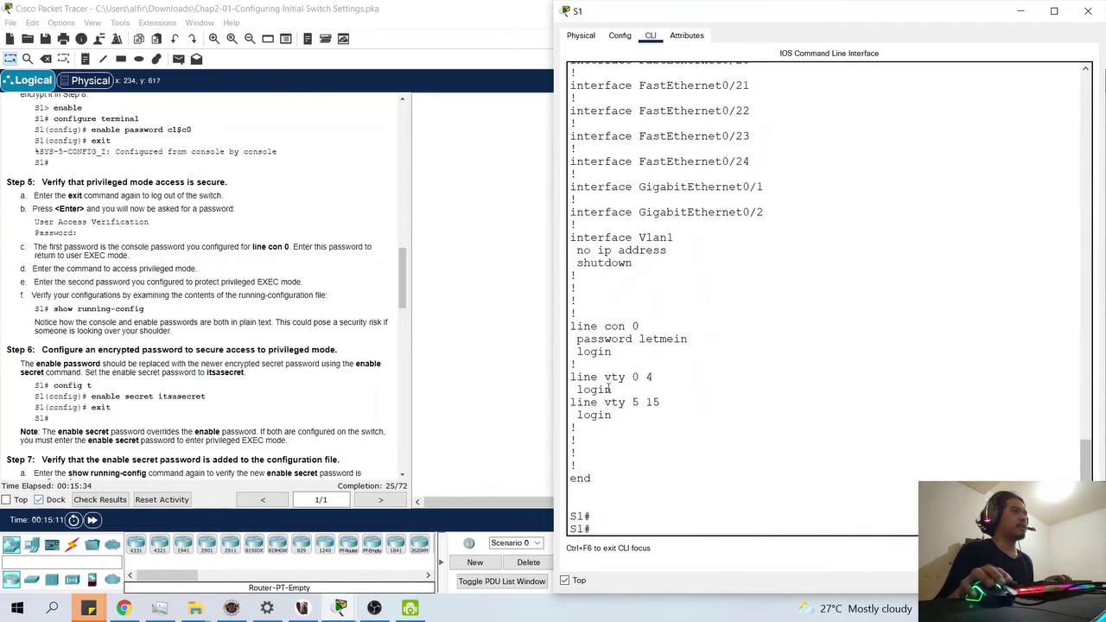
scroll(212, 389, "down", 1)
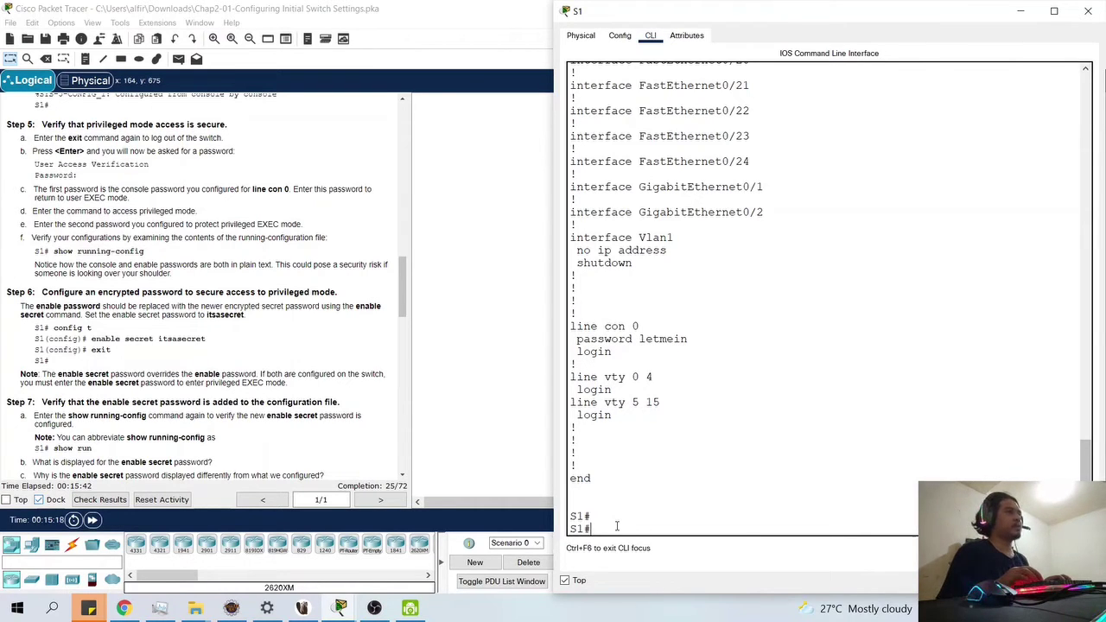
- Configure an enable secret on S1 via conf t, then leave configuration mode
type("conf t")
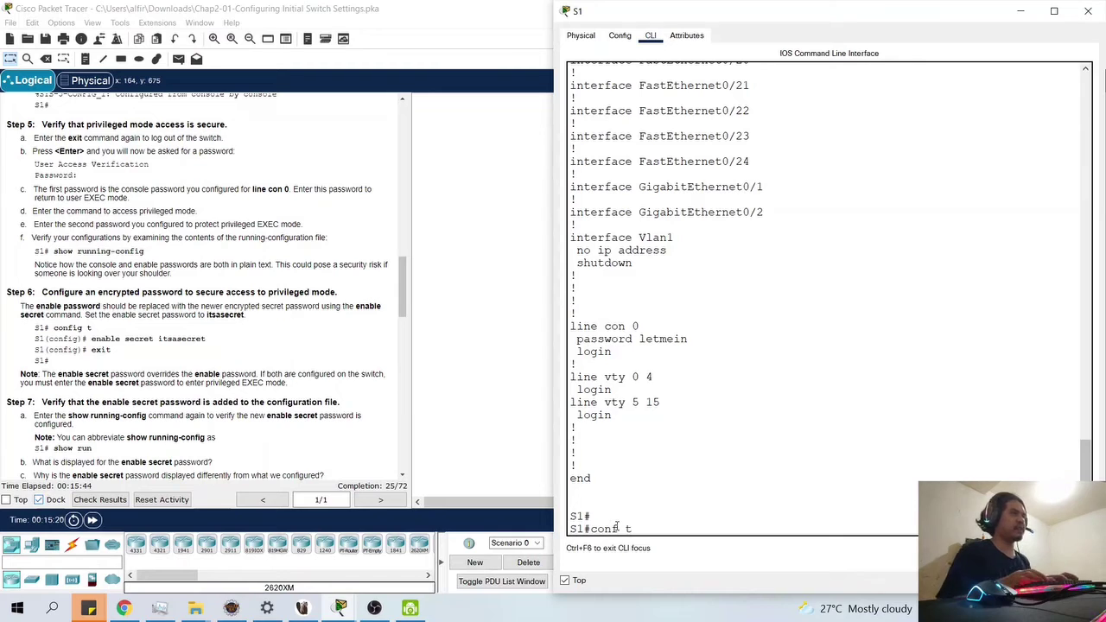
key("Return")
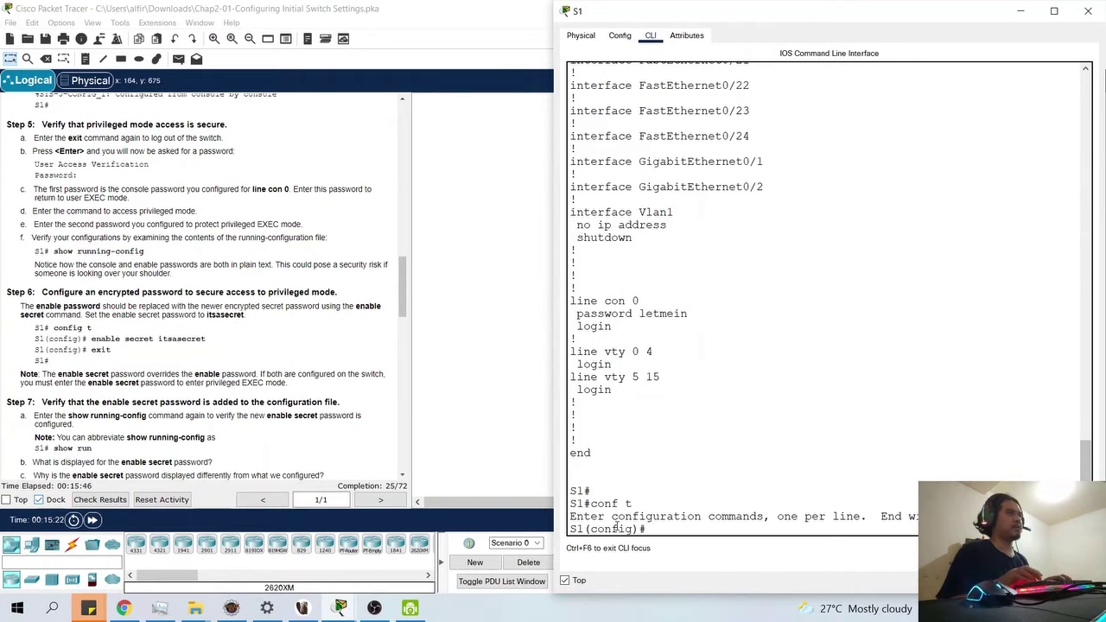
type("ena")
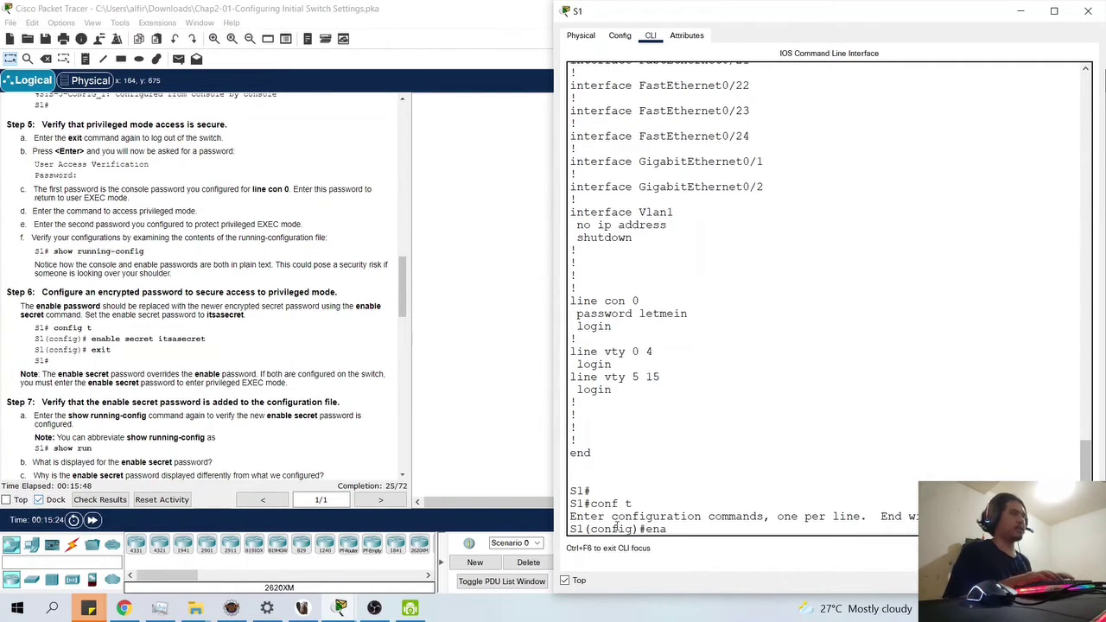
type("ble secre")
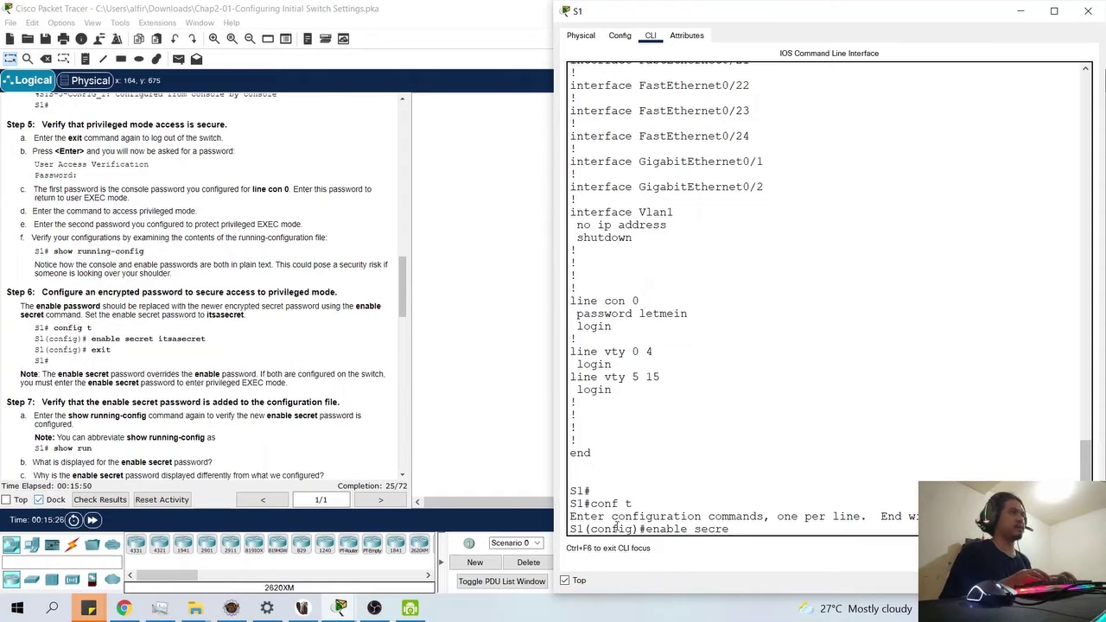
type("t itsase")
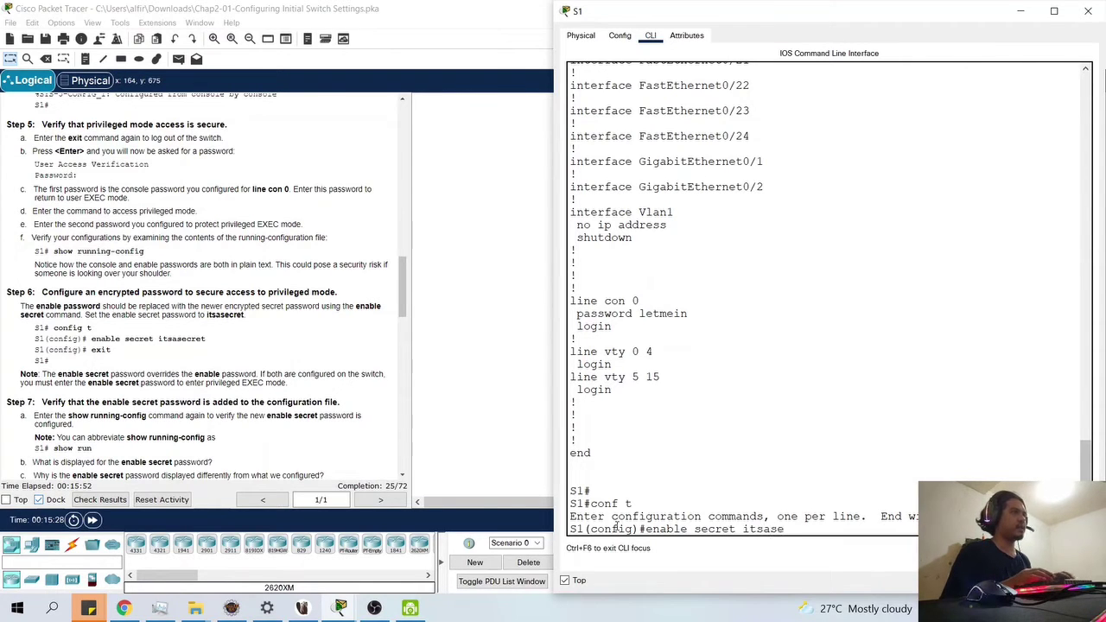
type("cret")
key("Return")
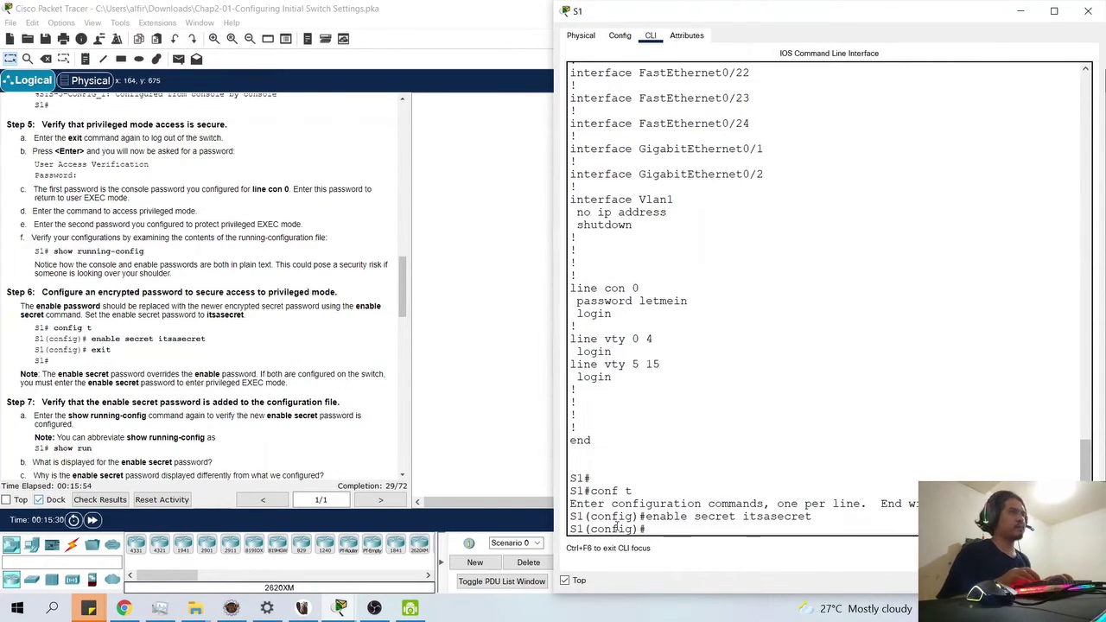
type("en")
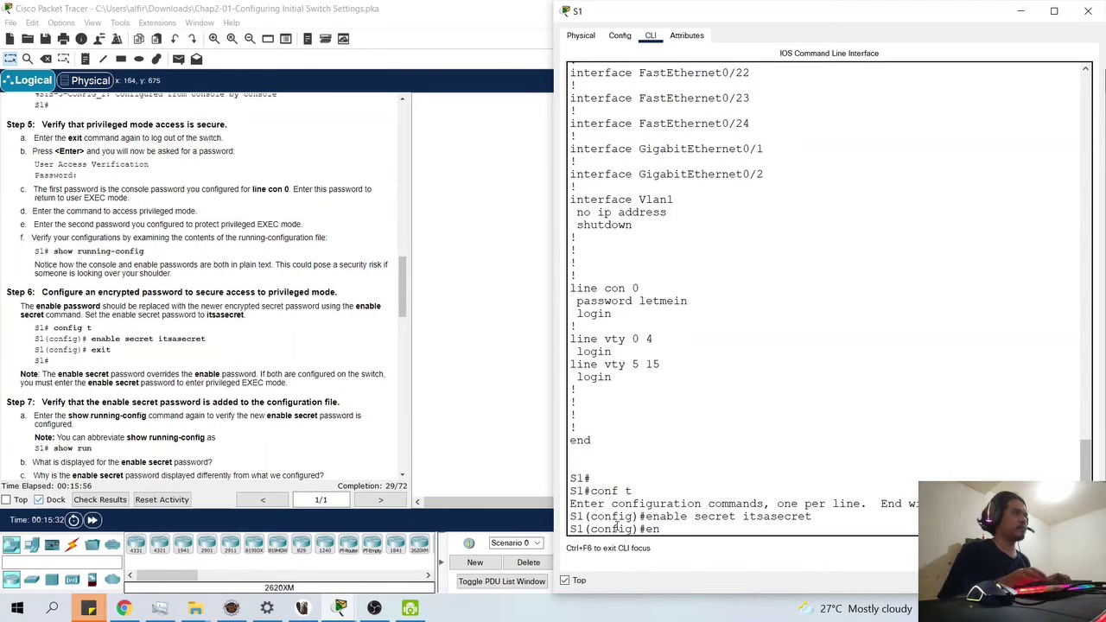
type("dit")
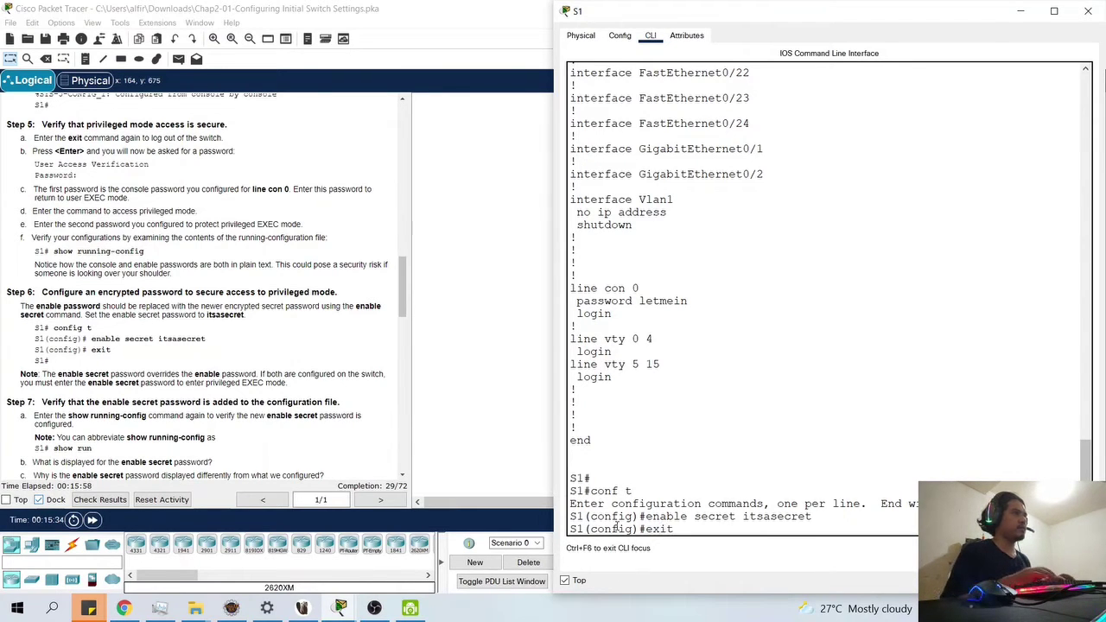
key("Return")
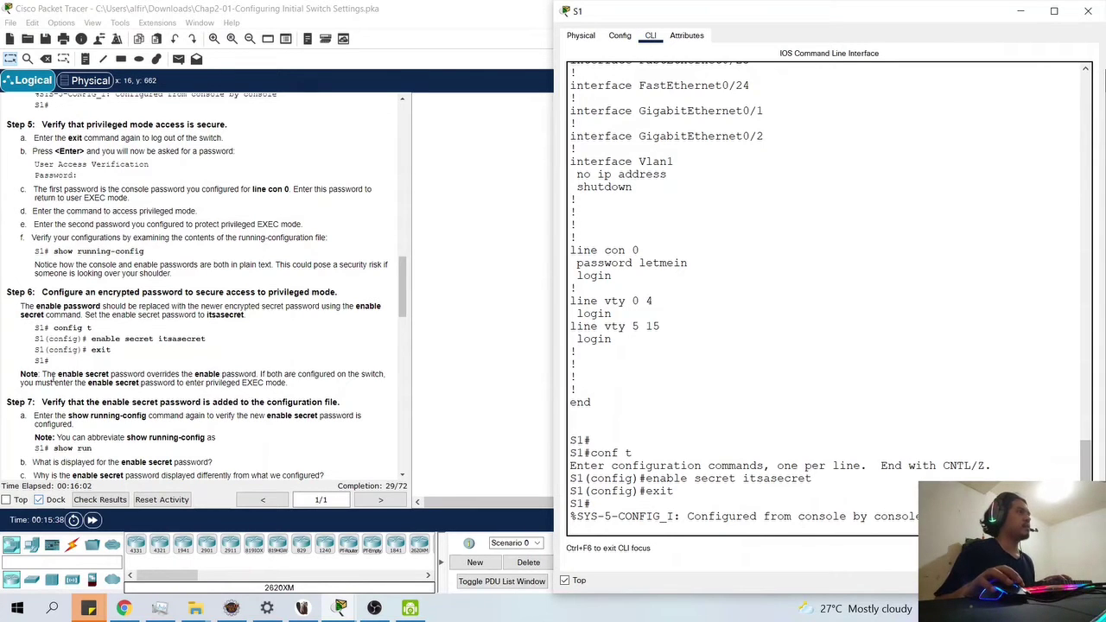
- Highlight the enable secret and enable password wording in the lab note, then refresh S1's prompt
left_click_drag(62, 375, 256, 374)
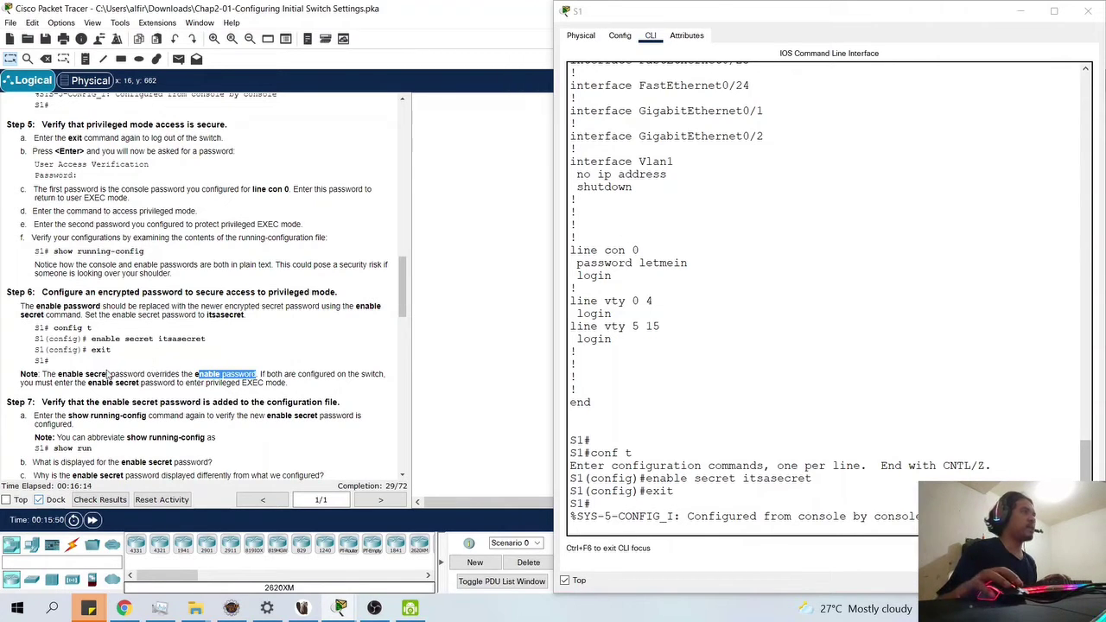
left_click_drag(43, 375, 97, 374)
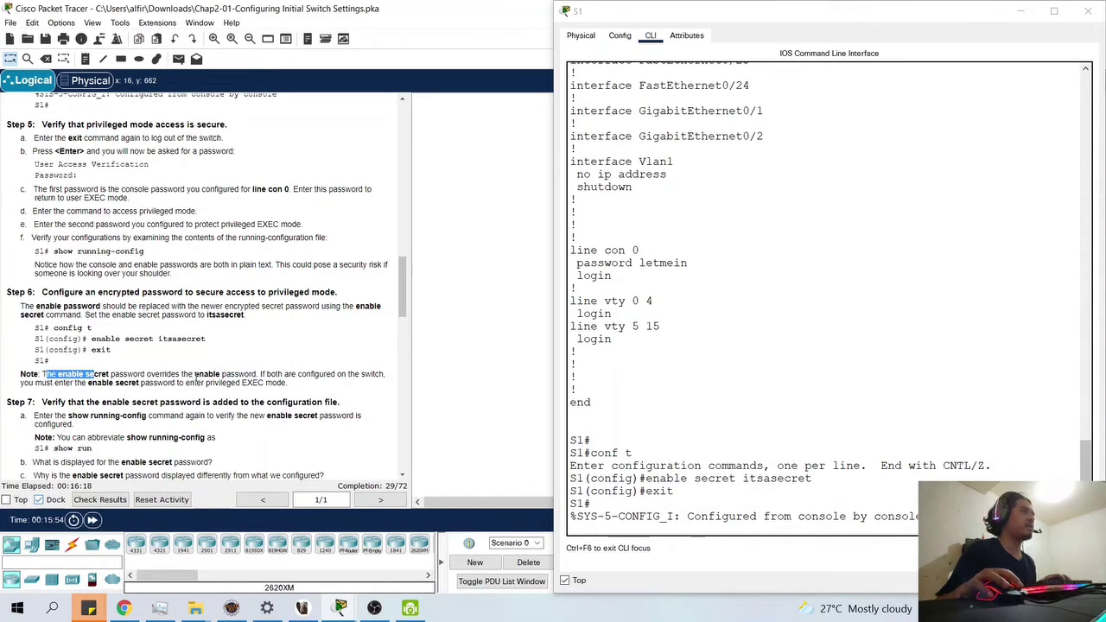
left_click_drag(195, 374, 258, 375)
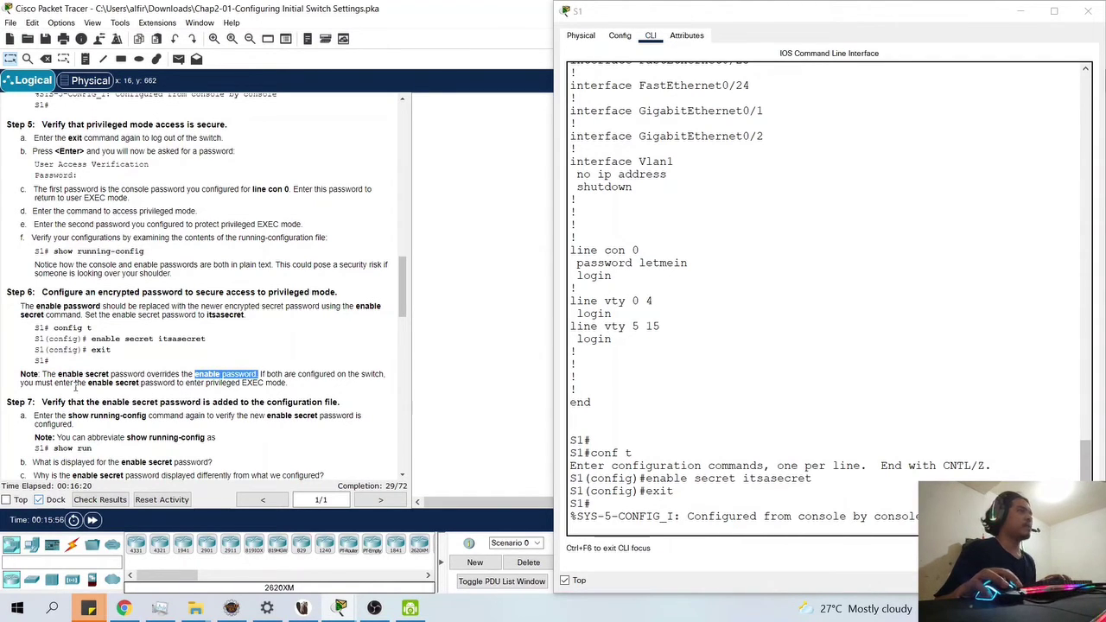
left_click_drag(43, 375, 110, 375)
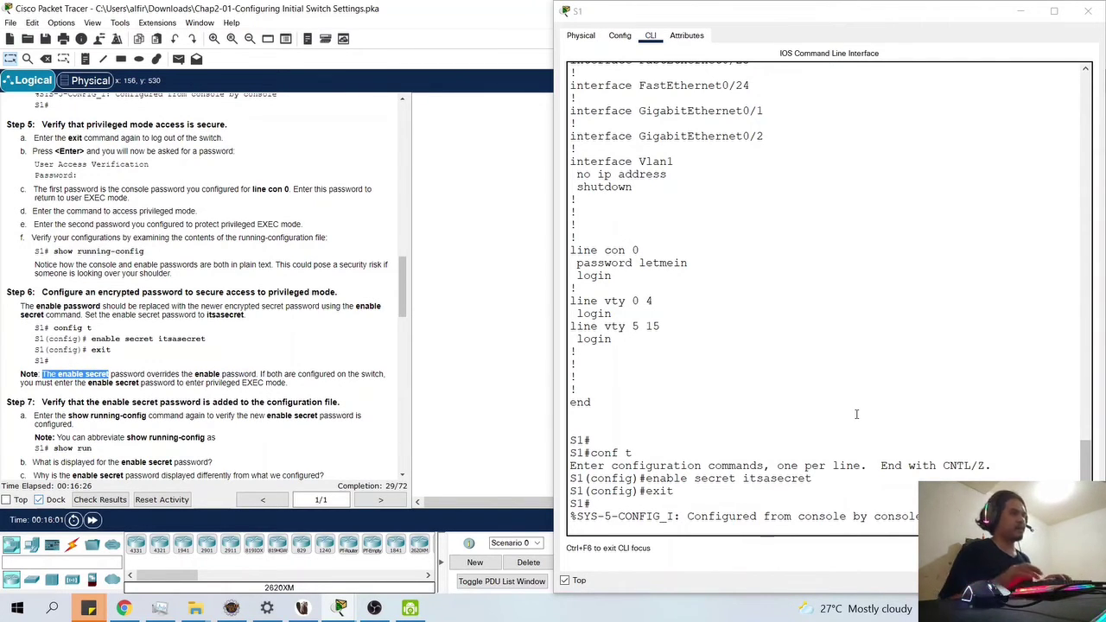
left_click(906, 513)
key("Return")
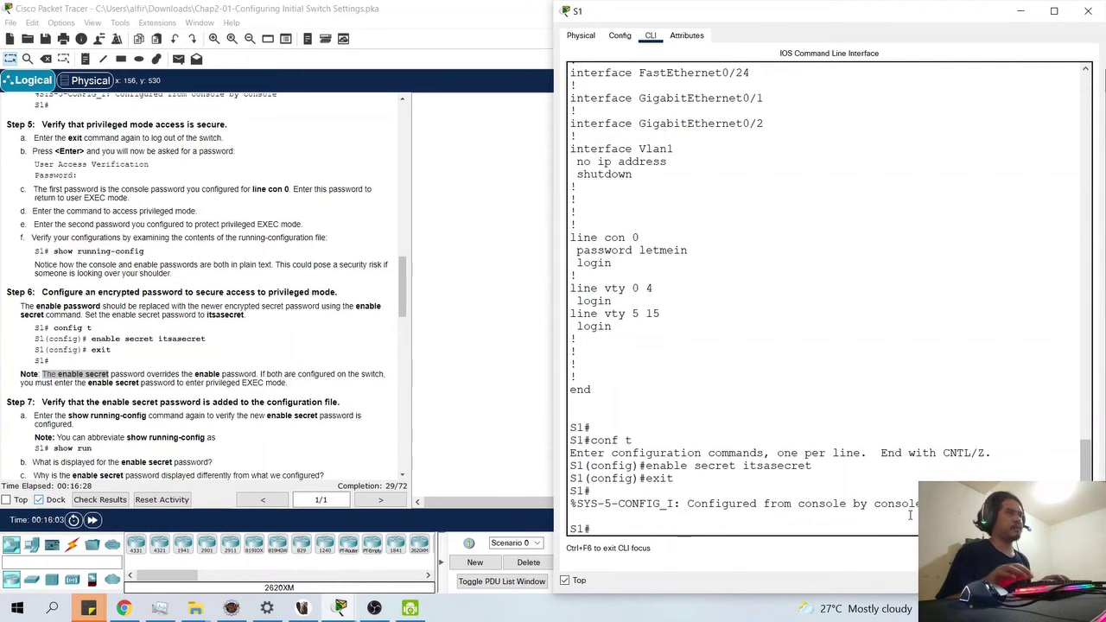
- Log out of S1 and back in with the console password and enable secret, succeeding on the second try
type("exit")
key("Return")
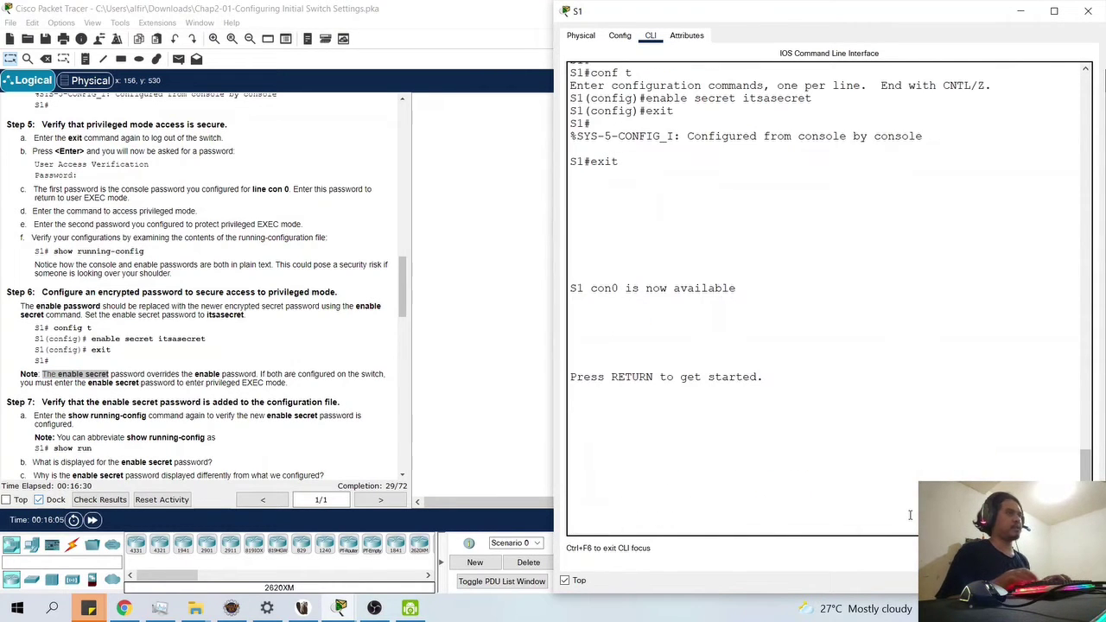
key("Return")
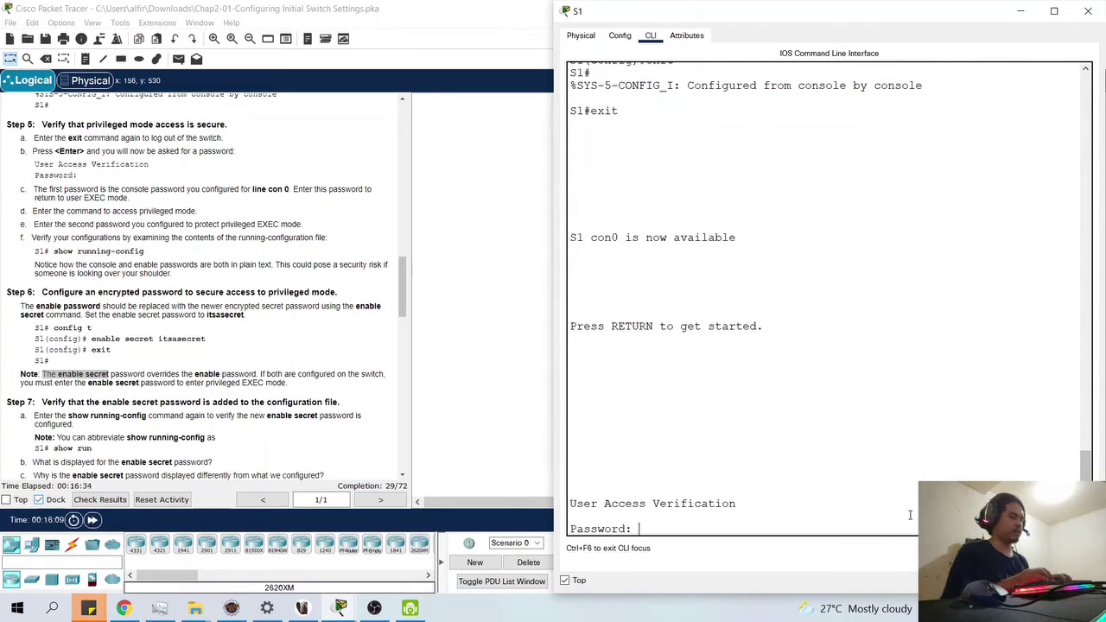
key("Return")
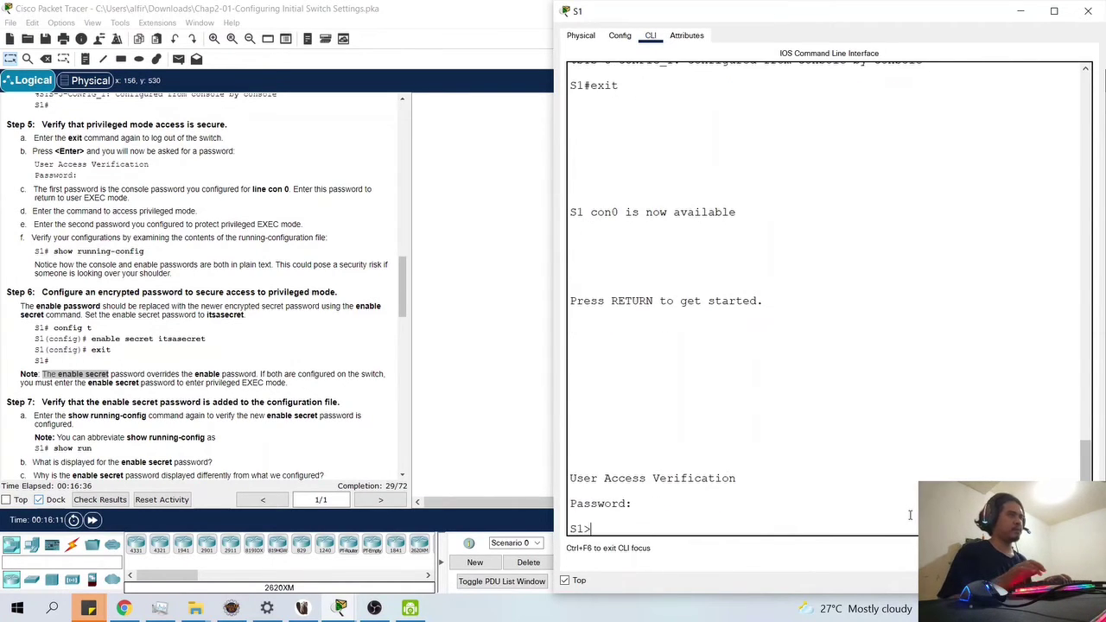
type("enable")
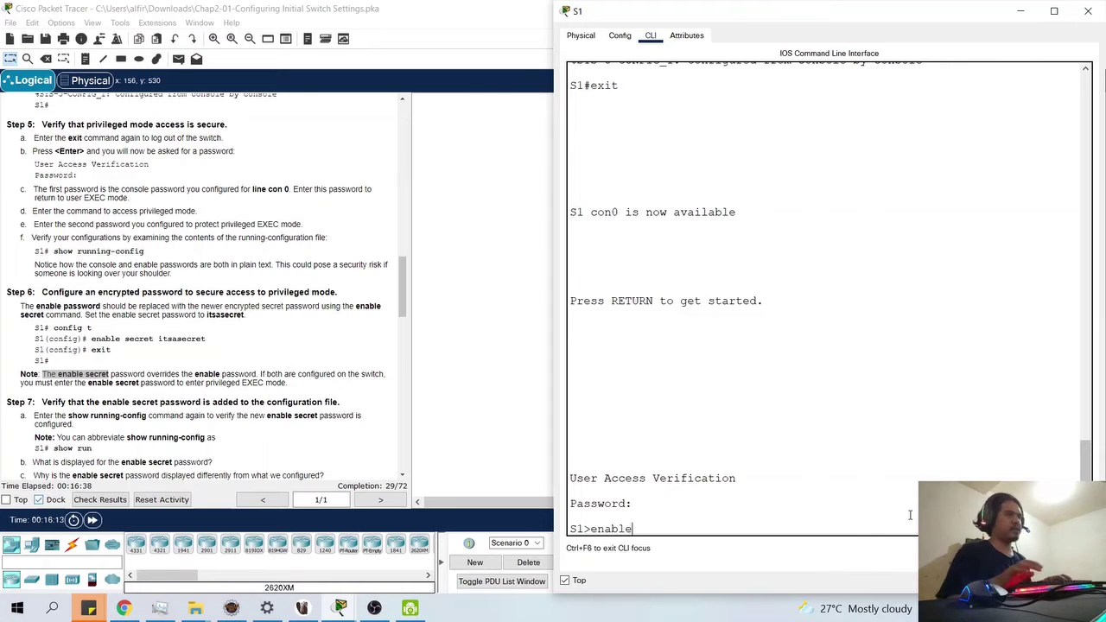
key("Return")
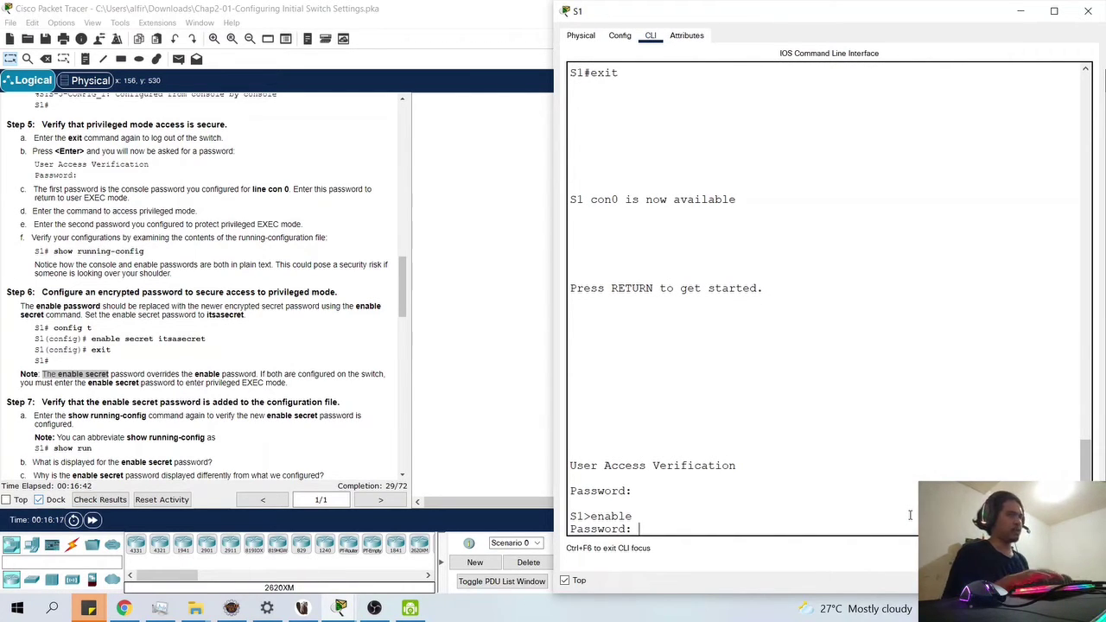
key("Return")
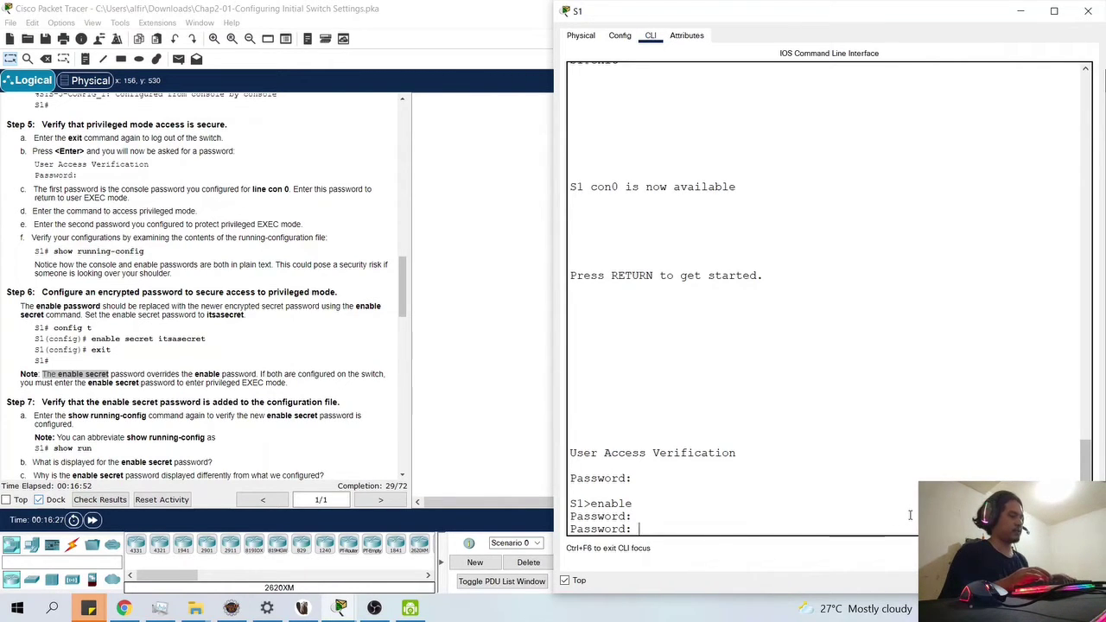
key("Return")
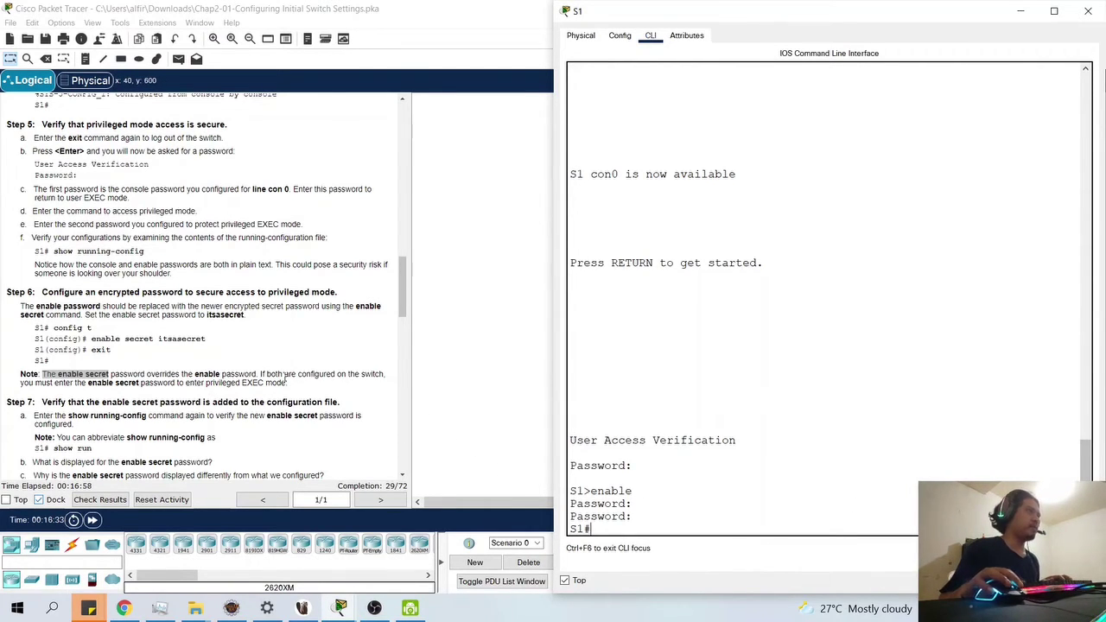
- Scroll the lab instructions to Parts 4 and 5, then return to a fresh S1 prompt
left_click(161, 372)
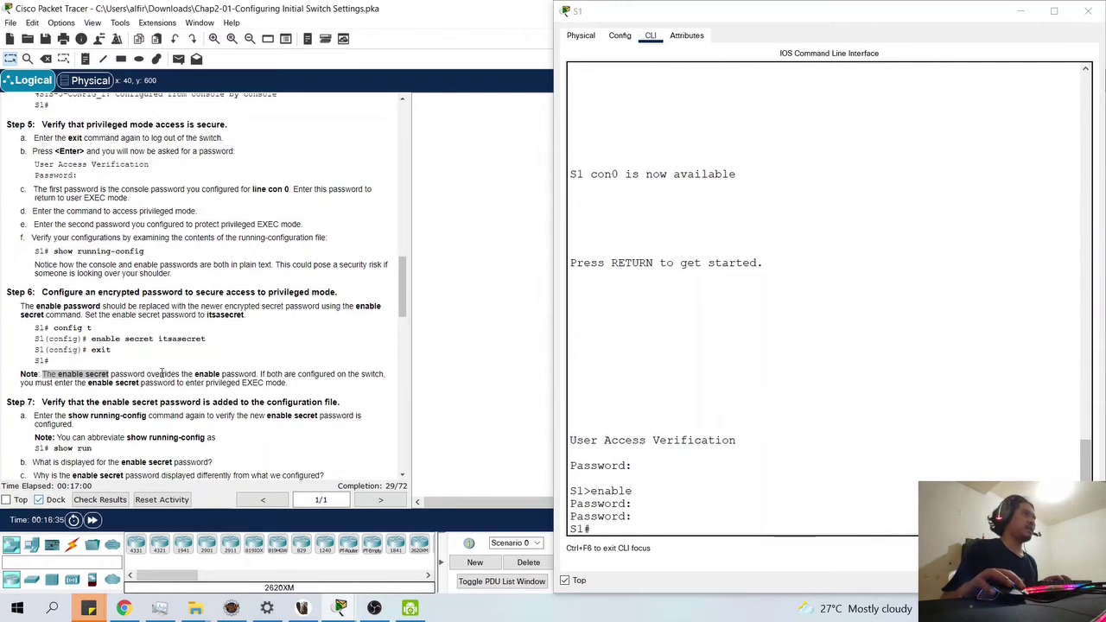
scroll(161, 373, "down", 1)
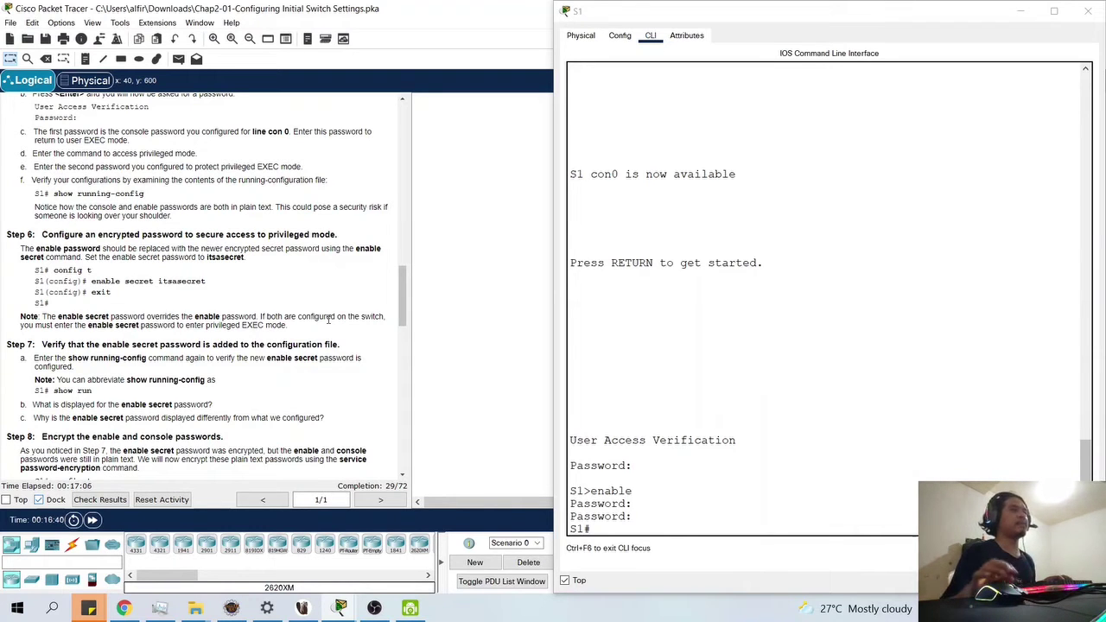
scroll(328, 319, "down", 4)
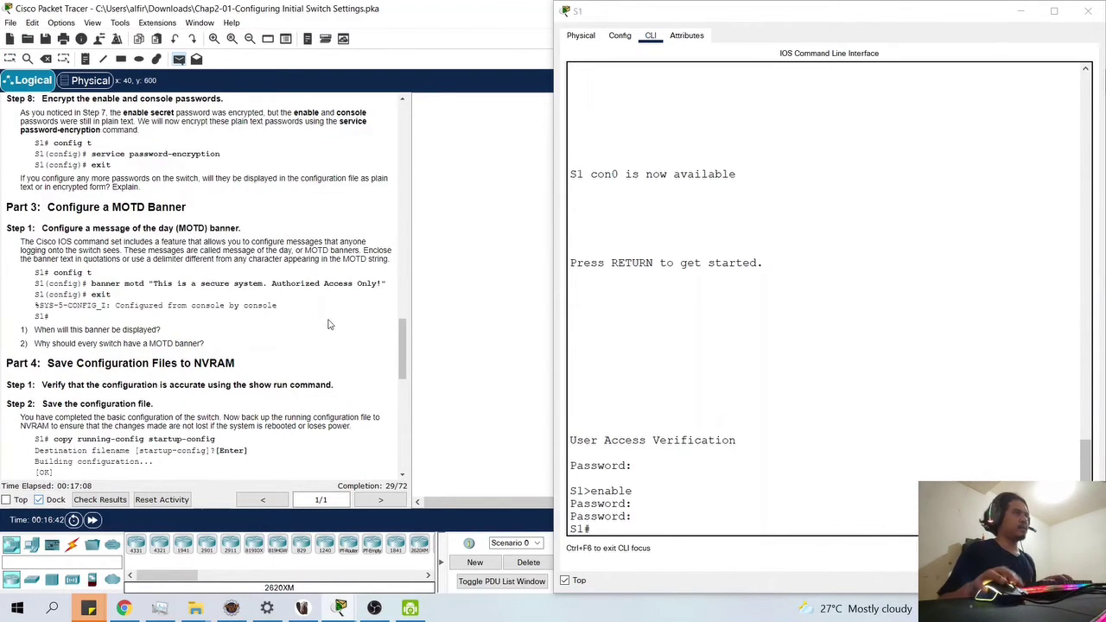
scroll(328, 319, "down", 2)
key("p")
scroll(315, 412, "up", 1)
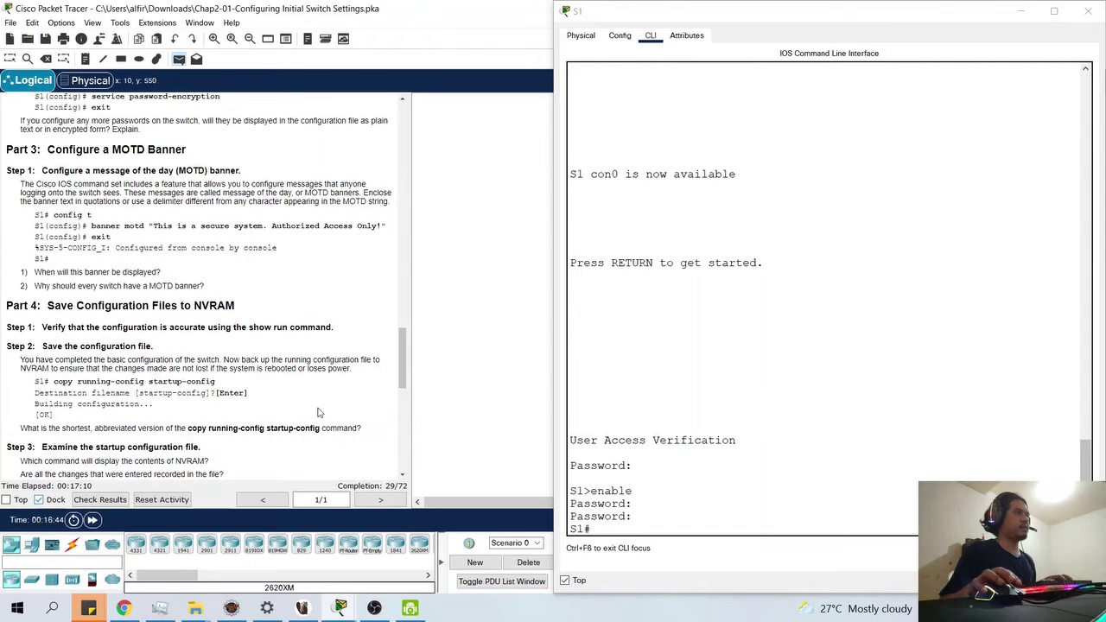
scroll(324, 413, "down", 1)
left_click(672, 490)
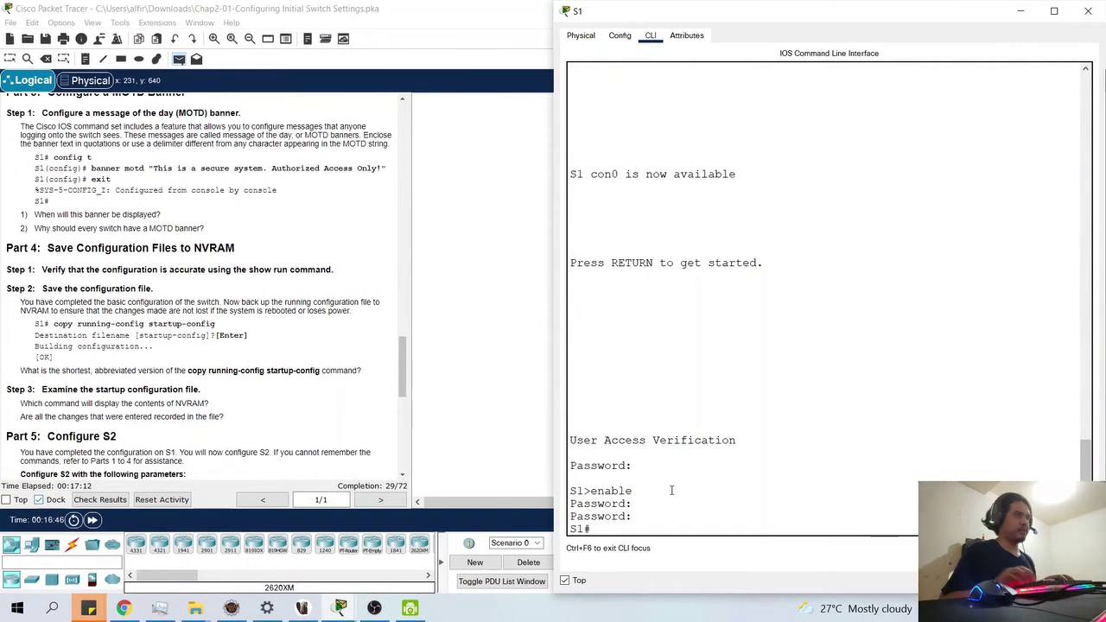
key("Return")
- Run show run on S1 to list the running configuration
type("whp")
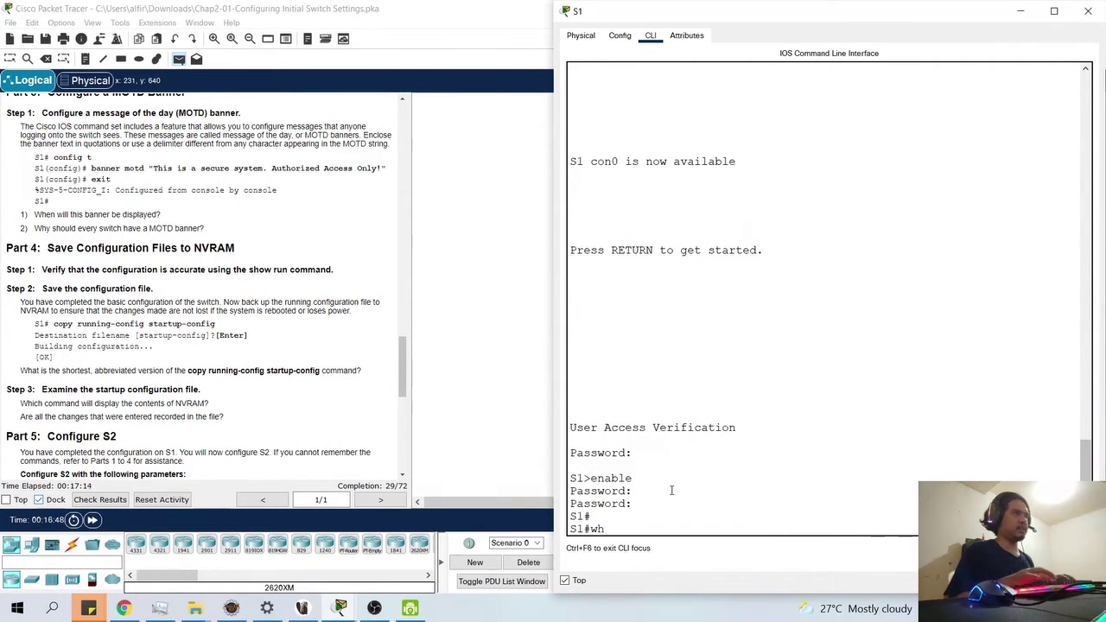
key("BackSpace")
key("BackSpace")
type("show run")
key("Return")
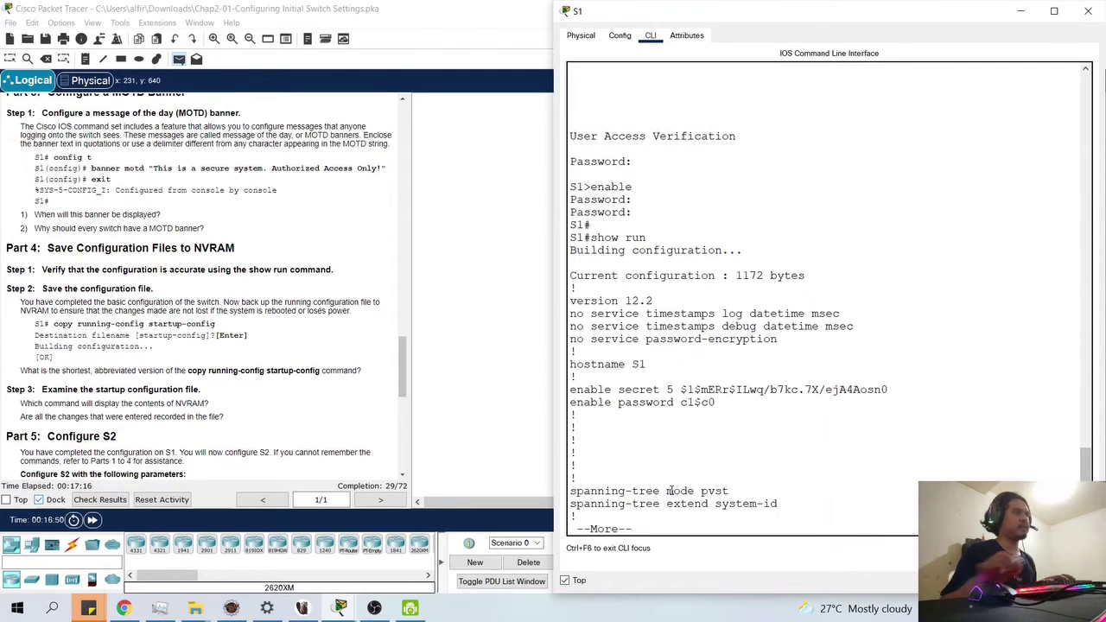
- Highlight the plain-text enable password and the type 5 hashed enable secret in the output
left_click_drag(635, 405, 675, 389)
left_click(689, 406)
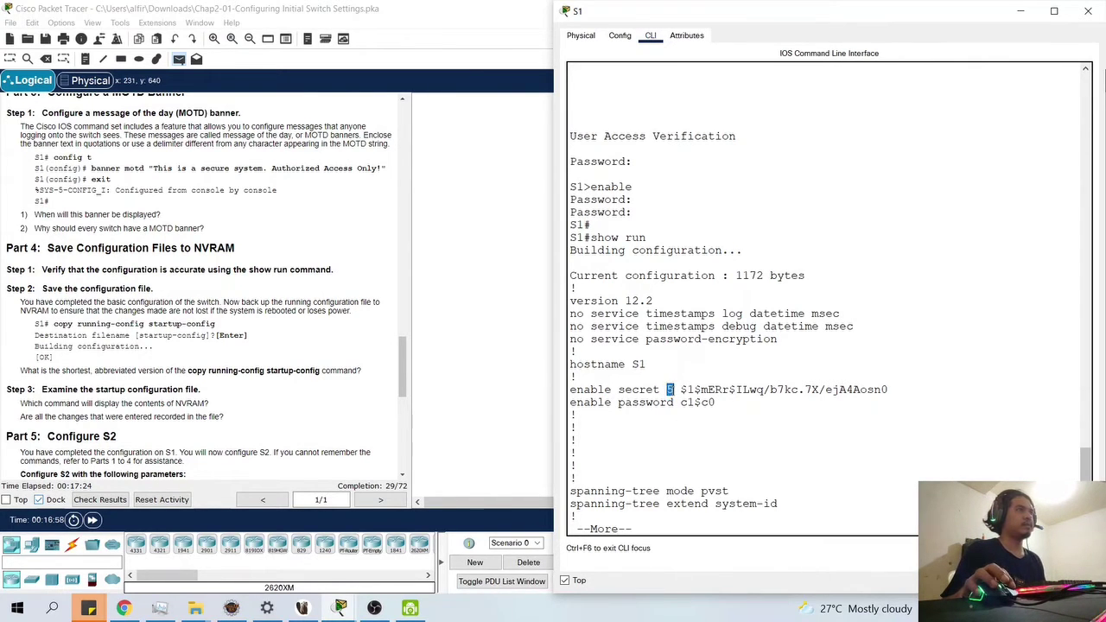
left_click_drag(888, 390, 681, 390)
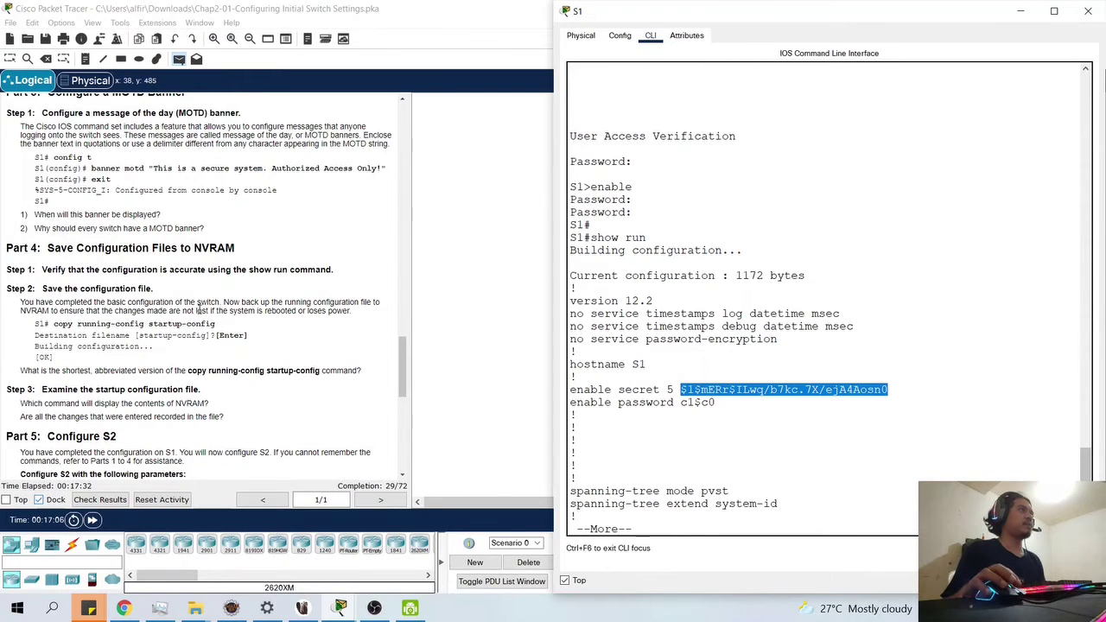
scroll(199, 309, "up", 6)
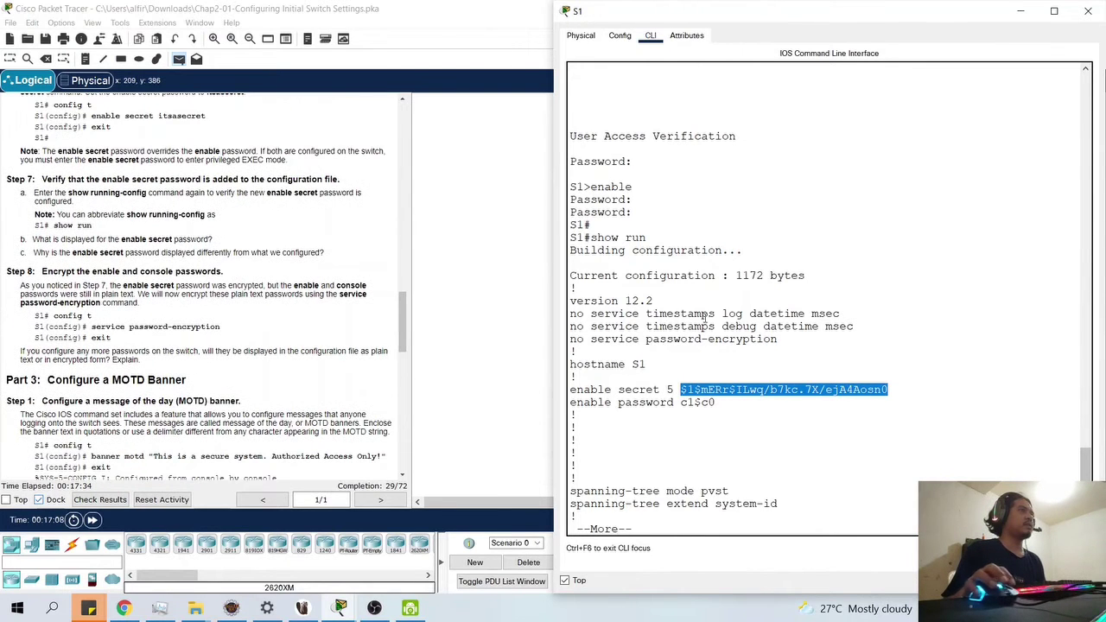
left_click_drag(622, 389, 890, 391)
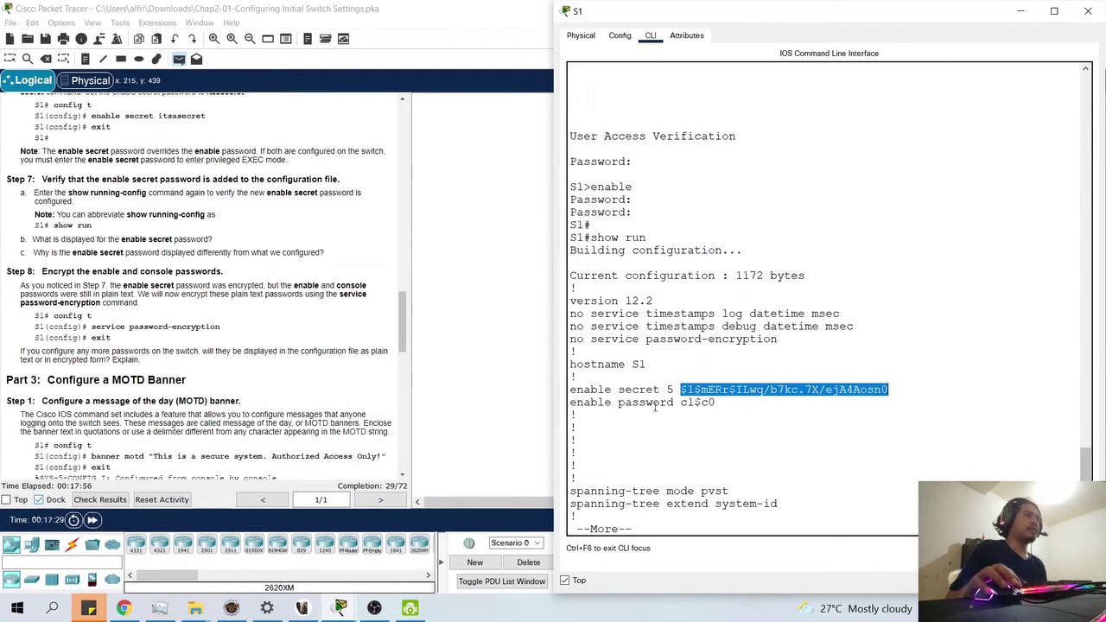
left_click_drag(675, 404, 715, 404)
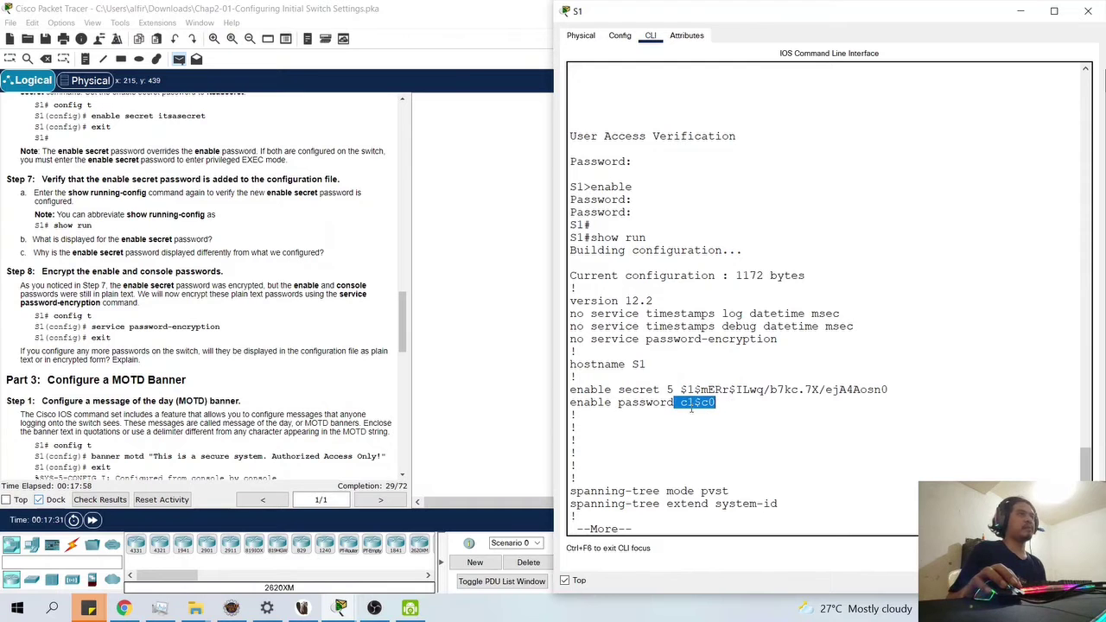
left_click(692, 408)
- Scroll through the output and reselect the hashed enable secret value
scroll(707, 432, "up", 6)
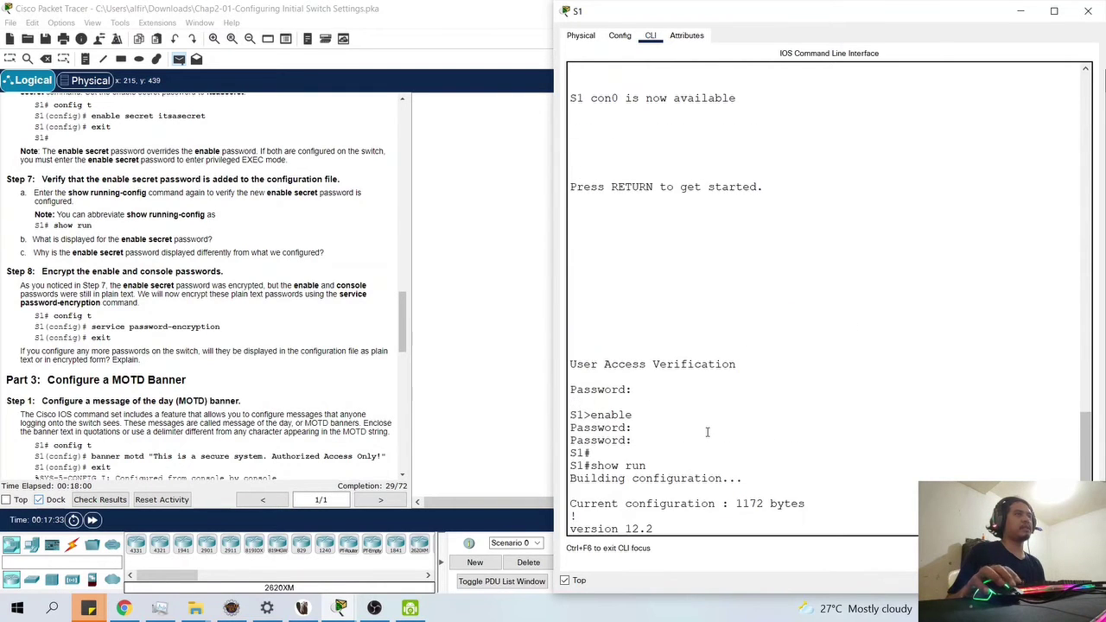
scroll(707, 432, "up", 9)
scroll(731, 424, "down", 13)
scroll(739, 437, "up", 12)
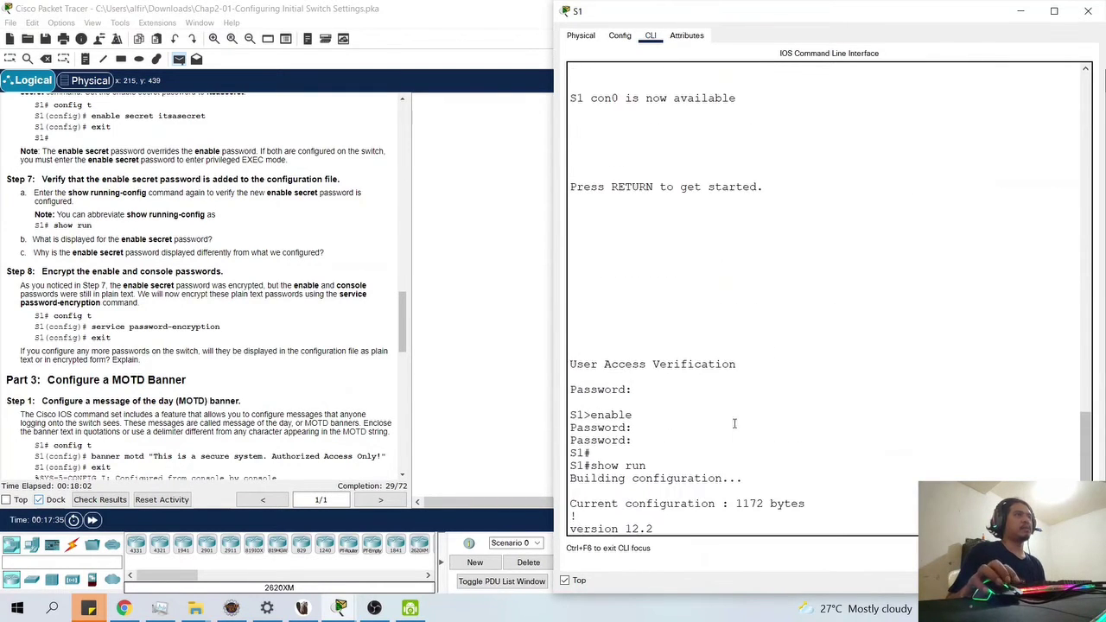
scroll(726, 196, "up", 2)
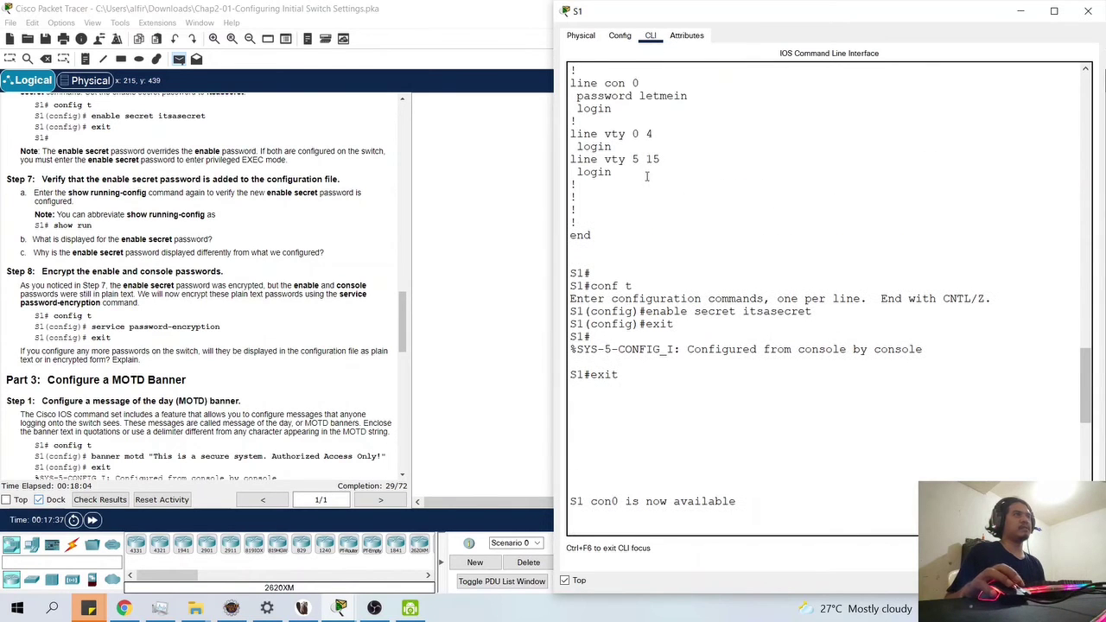
scroll(759, 427, "down", 10)
scroll(758, 427, "down", 2)
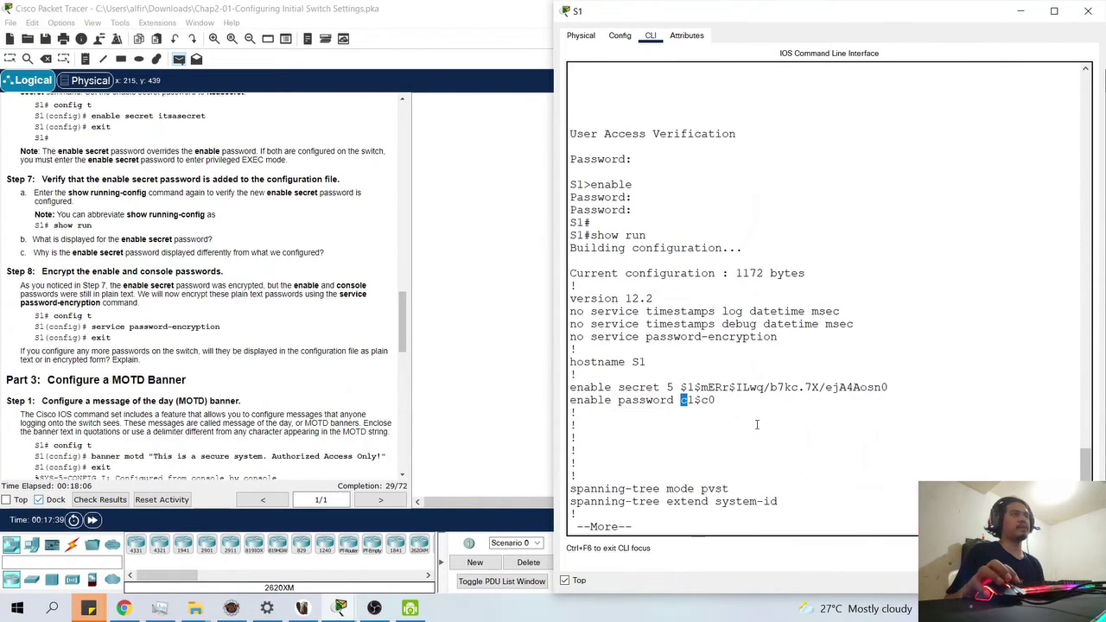
left_click_drag(675, 388, 892, 393)
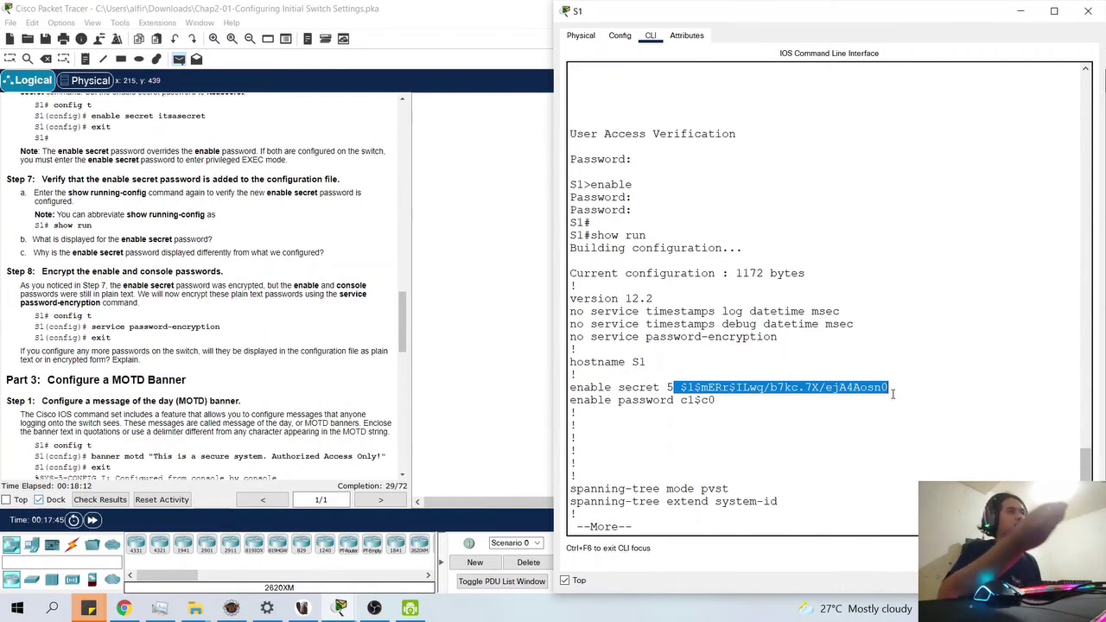
left_click(892, 394)
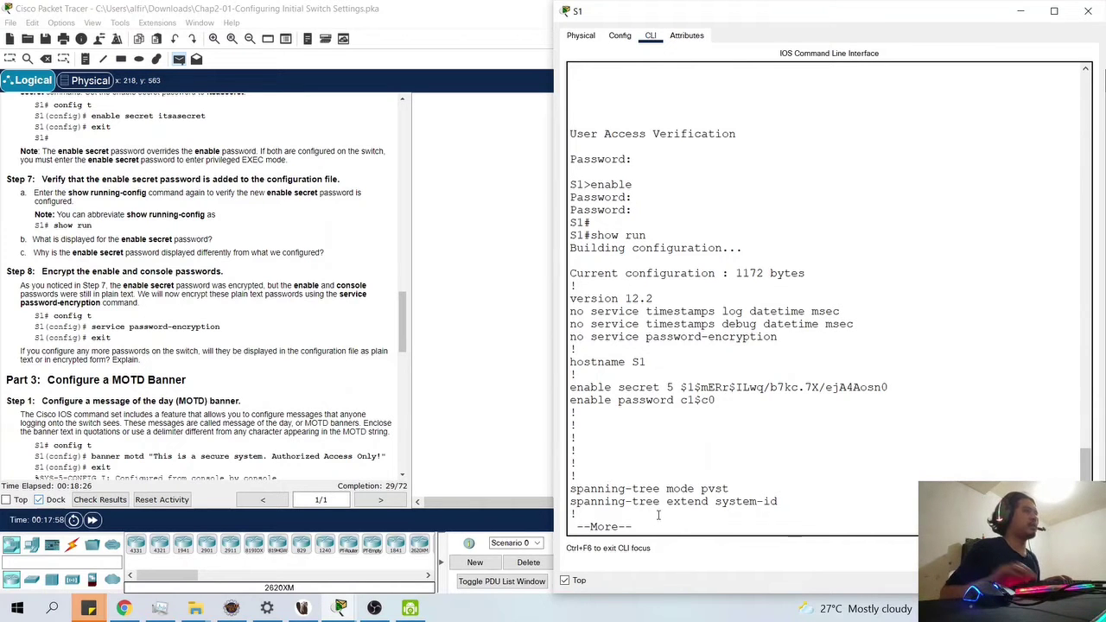
- Page through the rest of the running config, then enter global config and begin the service command
key("Return")
key("Return")
key("Return")
key("Return")
key("Return")
key("Return")
key("Return")
key("Return")
key("Return")
key("Return")
key("Return")
key("Return")
key("Return")
key("Return")
key("Return")
key("Return")
key("Return")
key("Return")
key("Return")
key("Return")
key("Return")
key("Return")
key("Return")
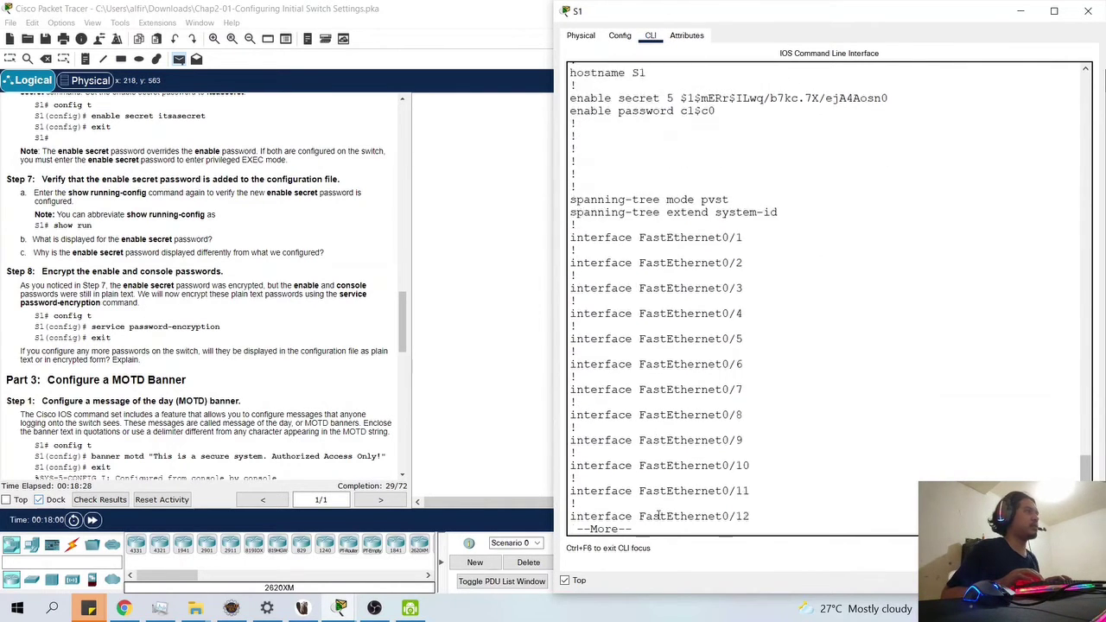
key("Return")
key("Return")
key("Return")
key("Return")
key("Return")
key("Return")
key("Return")
key("Return")
key("Return")
key("Return")
key("Return")
key("Return")
key("Return")
key("Return")
key("Return")
key("Return")
key("Return")
key("Return")
key("Return")
key("Return")
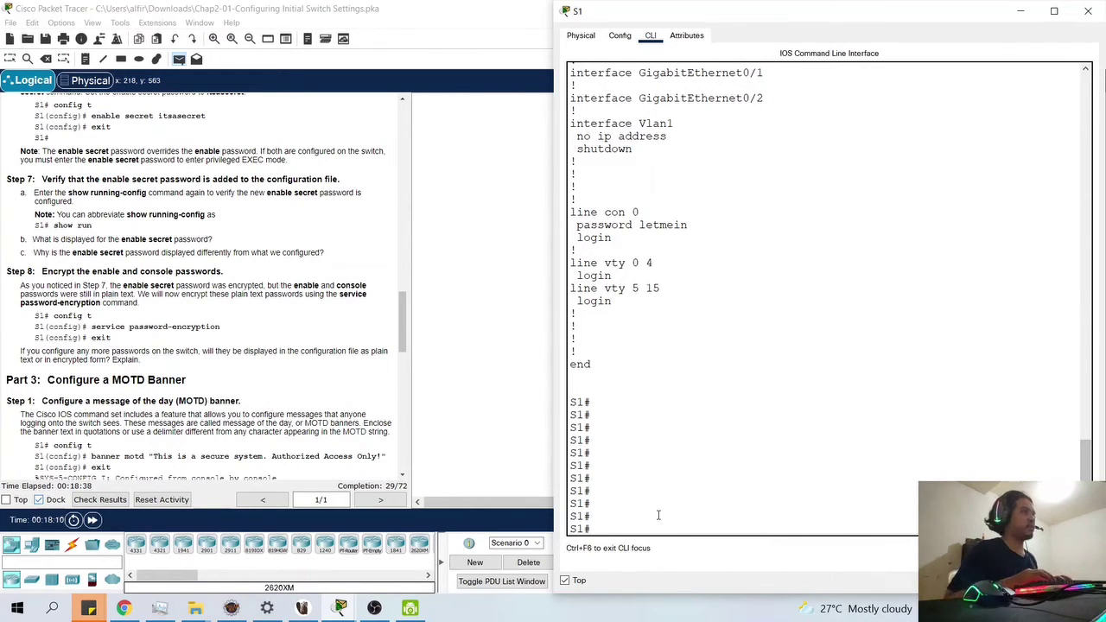
type("conf t")
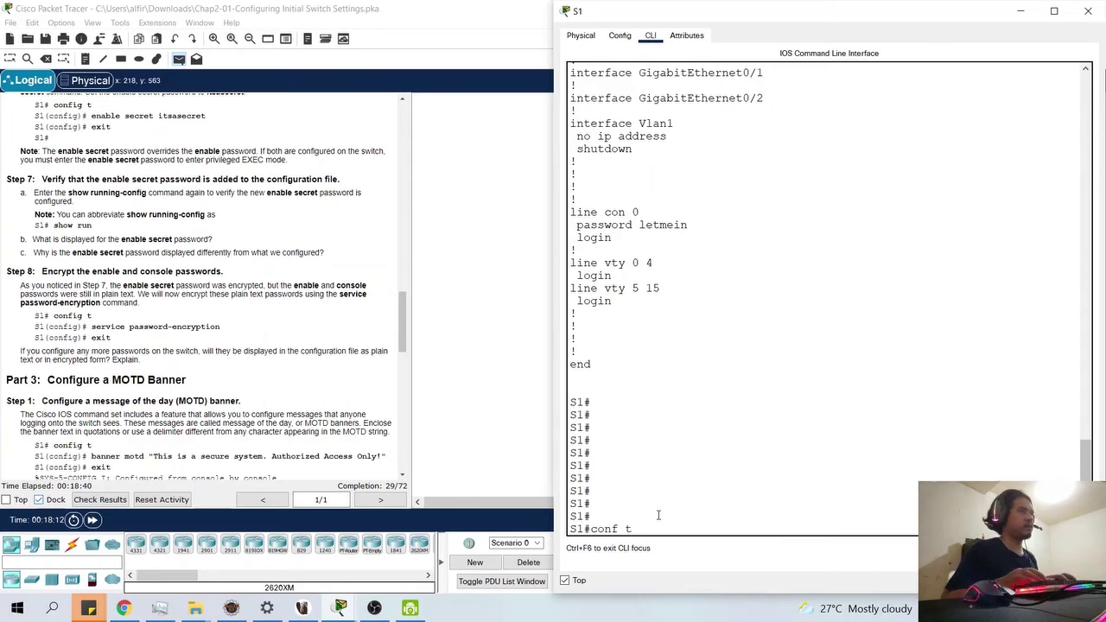
key("Return")
type("service")
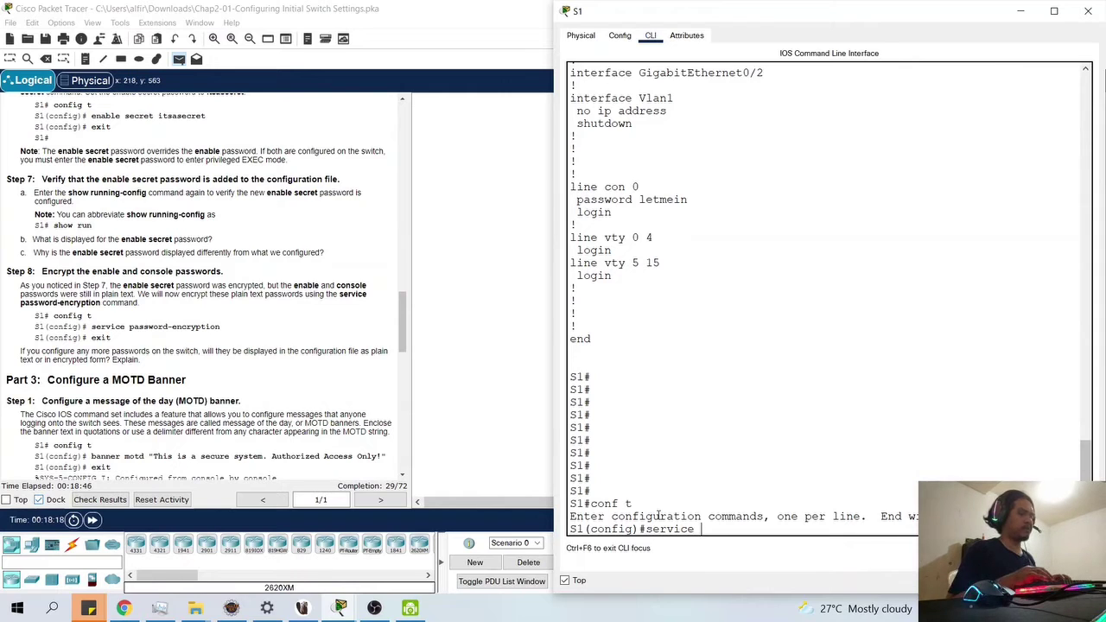
type(" password-encruy")
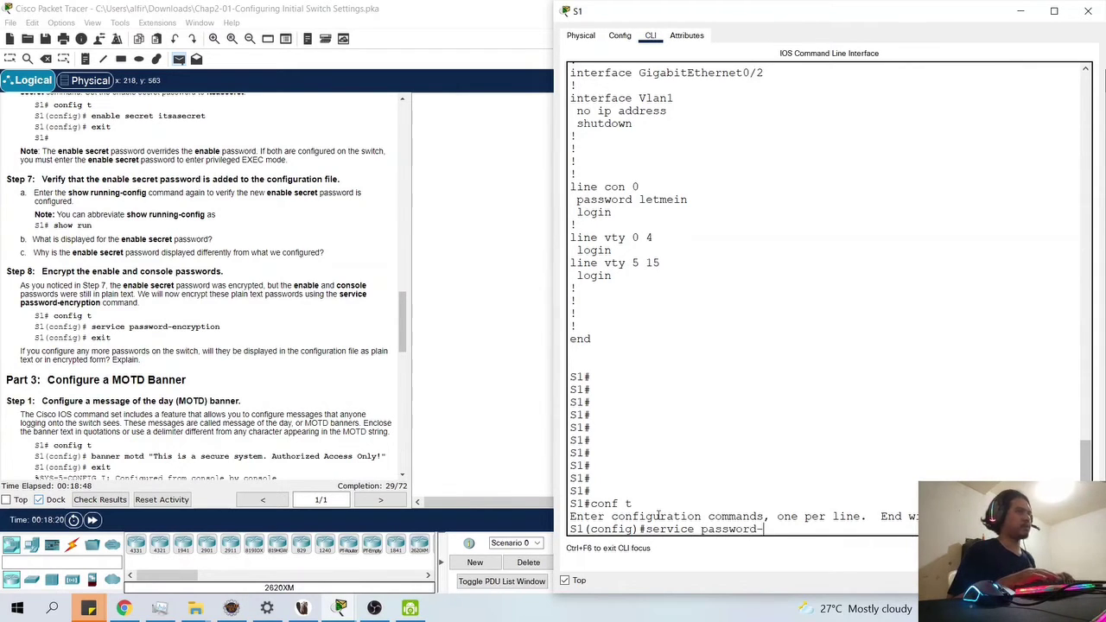
- Enable service password-encryption on S1 and return to the privileged S1# prompt
key("BackSpace")
key("BackSpace")
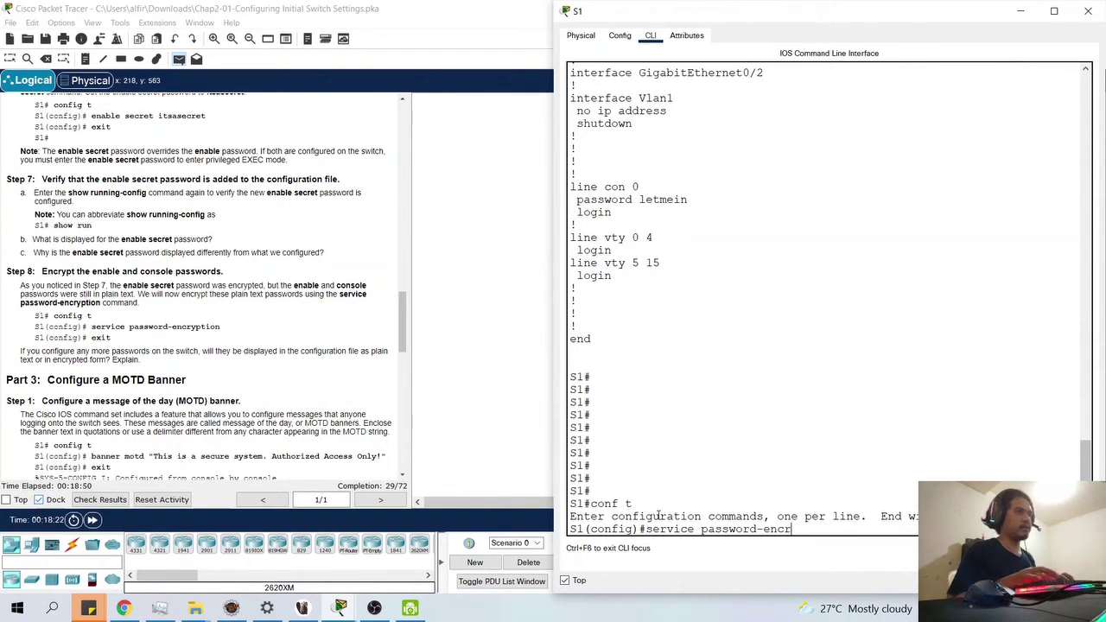
type("r")
key("BackSpace")
type("yption")
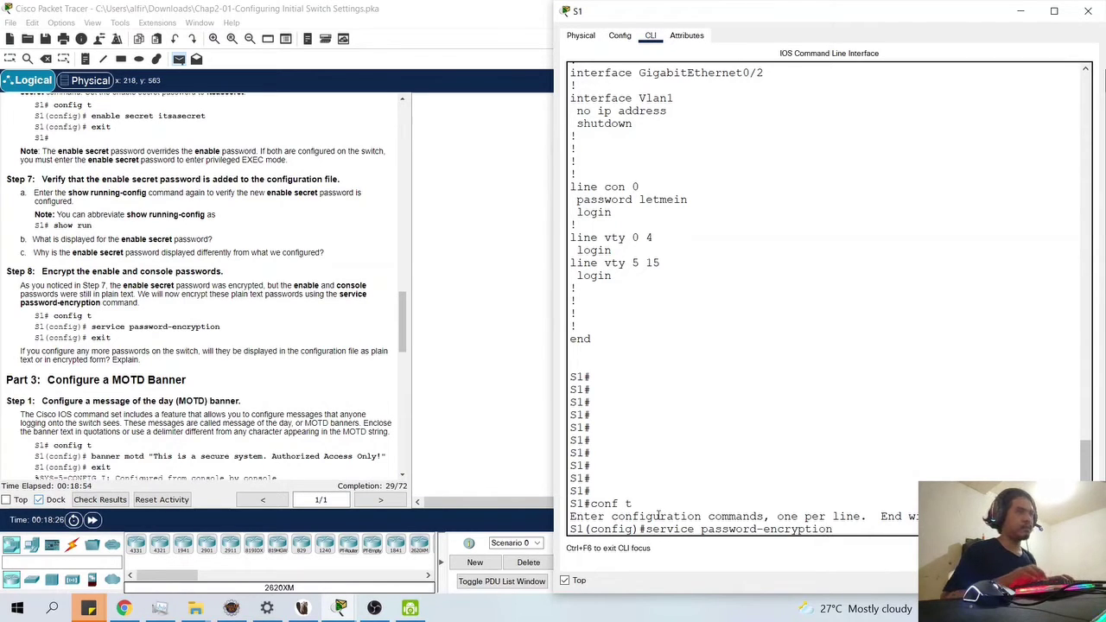
key("Return")
type("e")
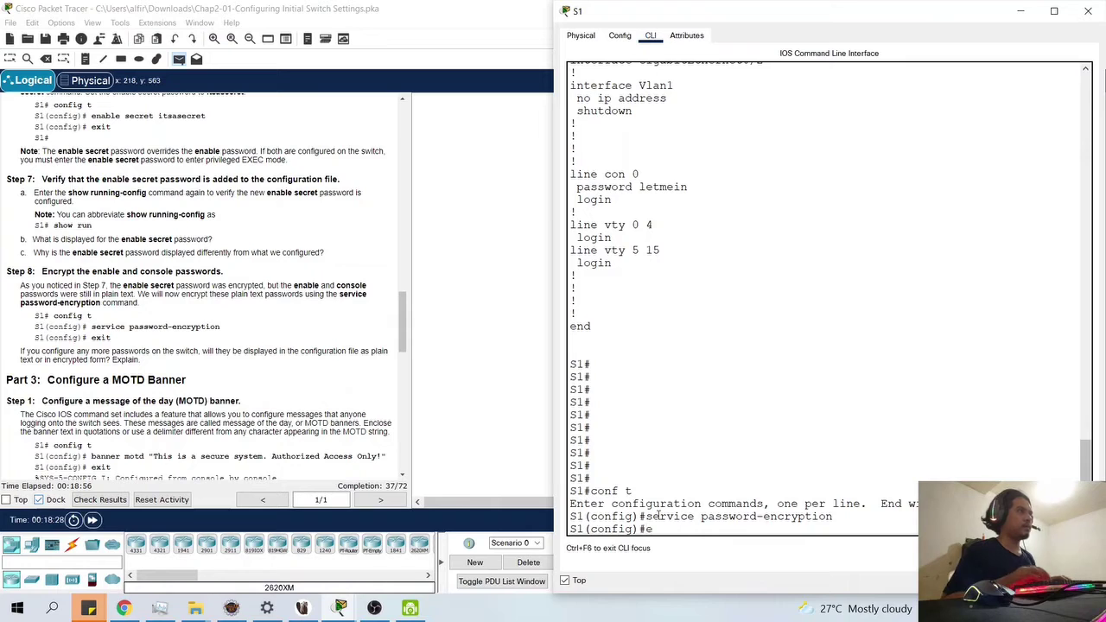
type("xit")
key("Return")
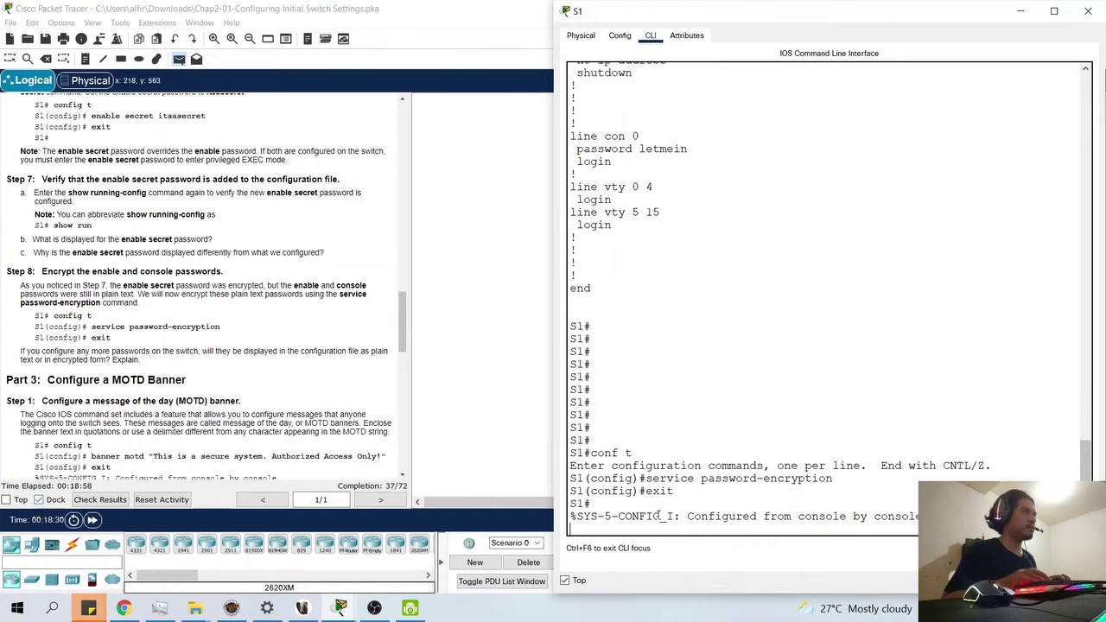
key("Return")
type("show ")
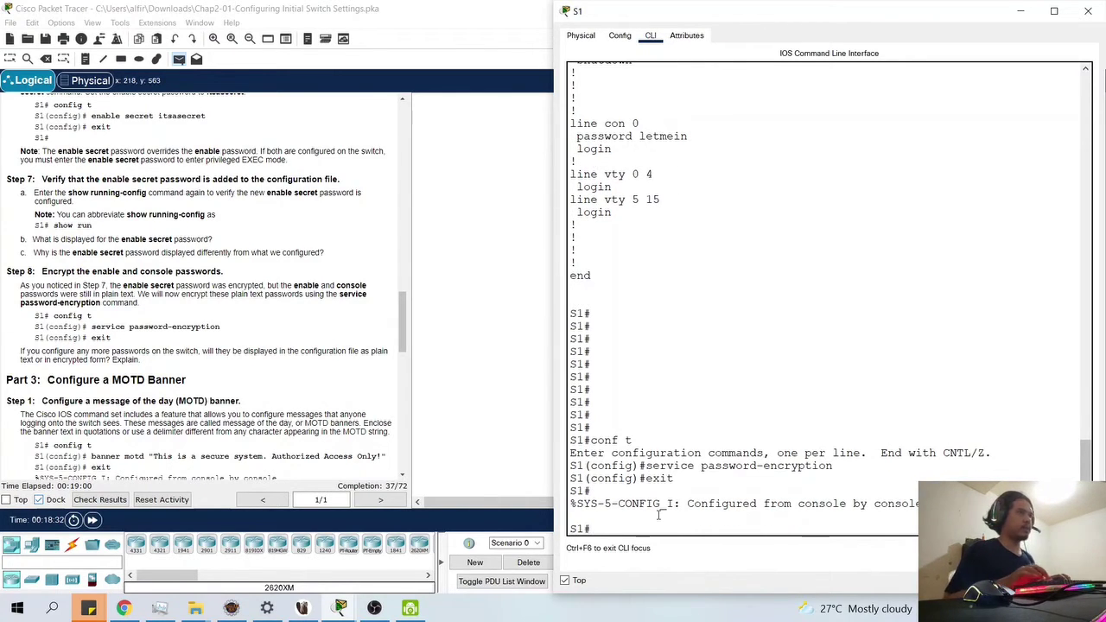
type("run")
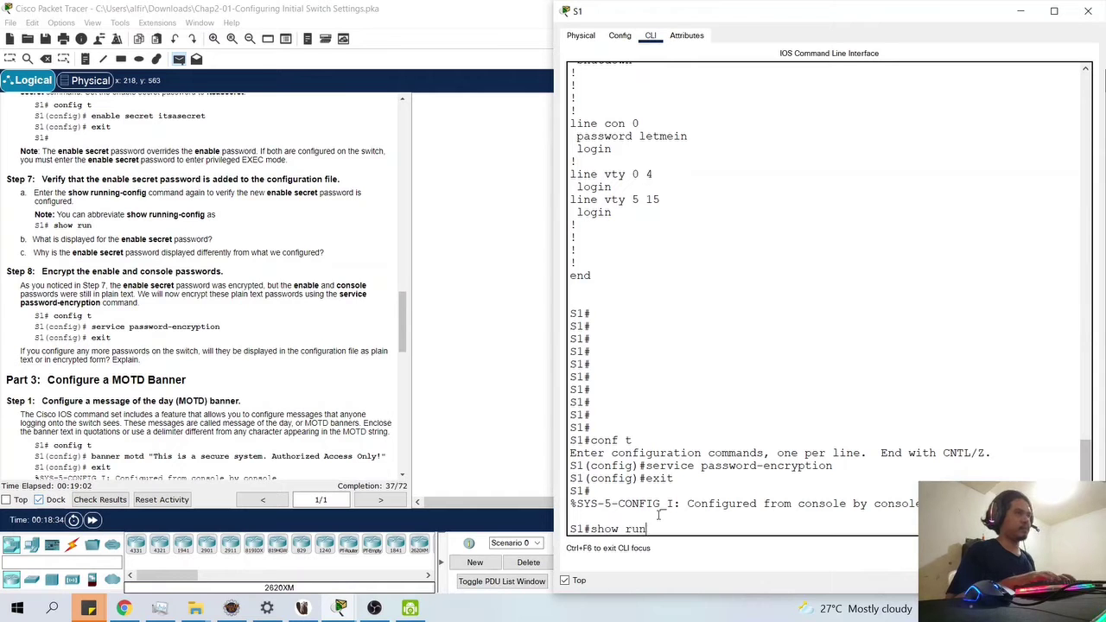
- Page through S1's running config and highlight the console password's type 7 encrypted string
key("Return")
key("space")
key("space")
key("space")
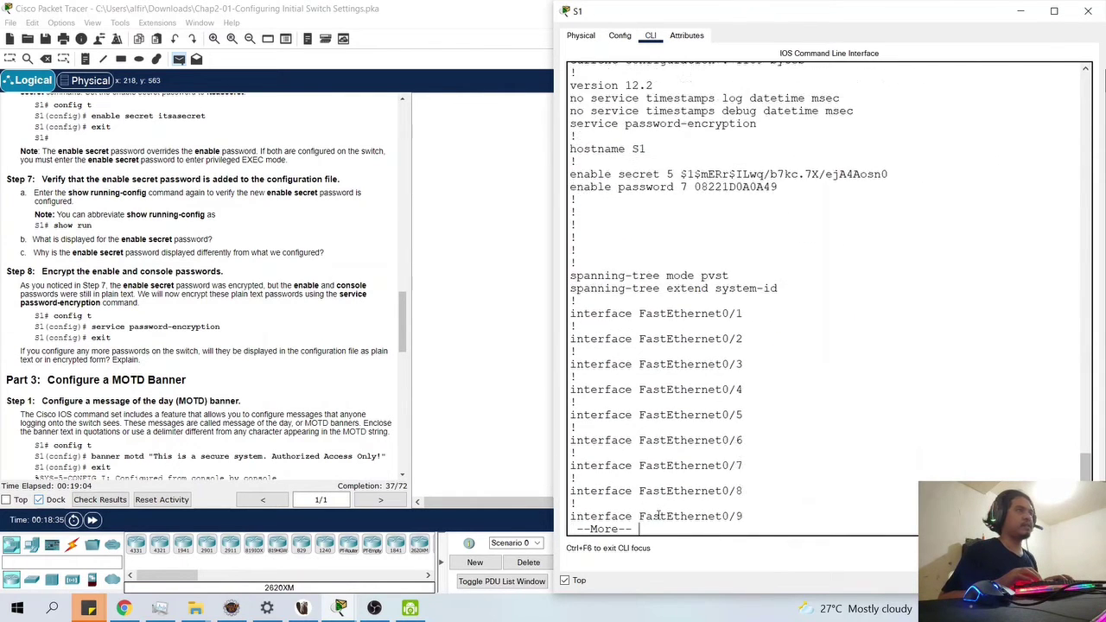
key("space")
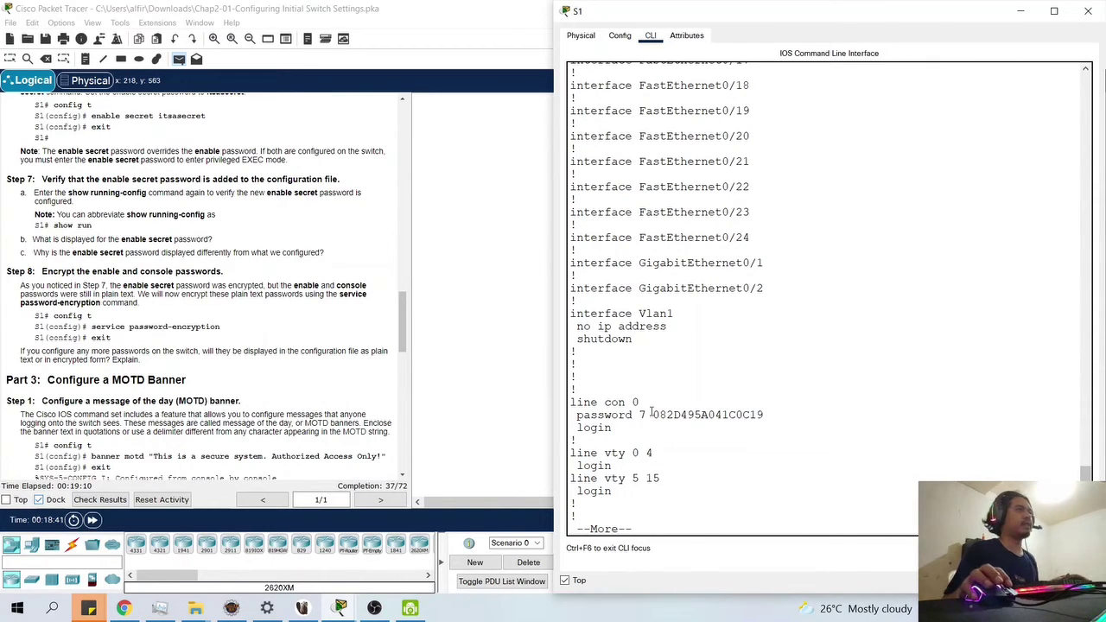
left_click_drag(654, 415, 768, 415)
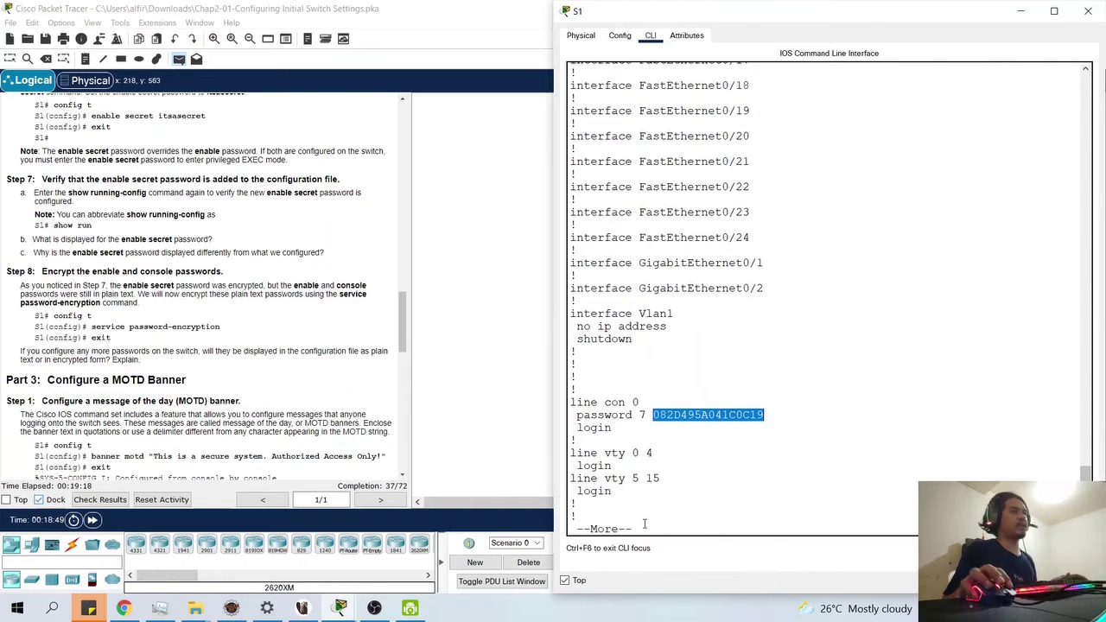
key("space")
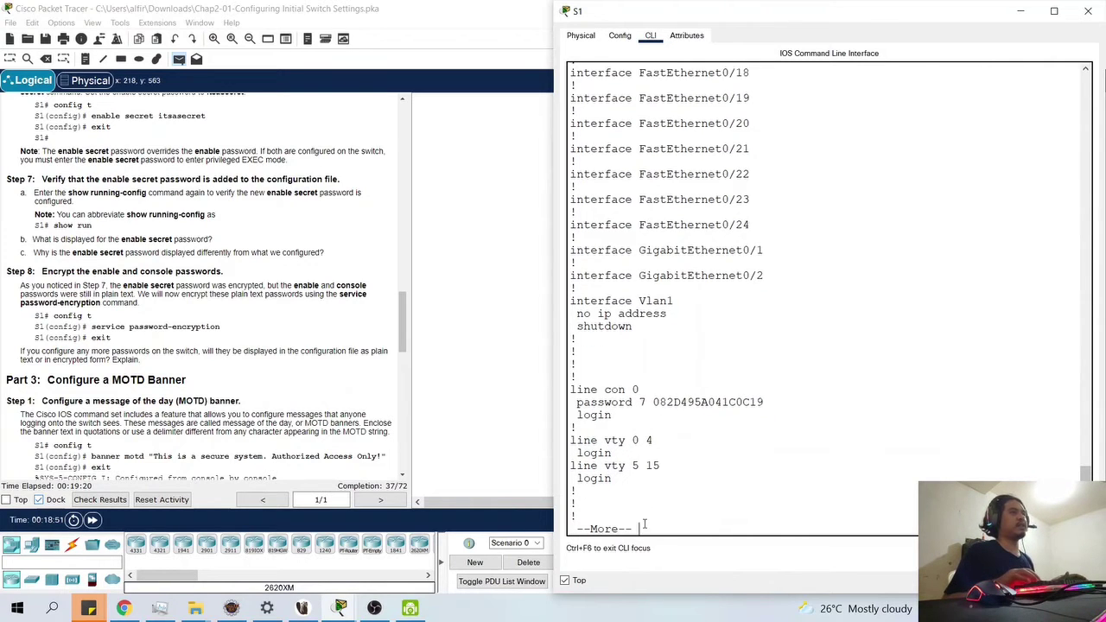
key("Return")
key("Return")
key("Return")
key("Return")
key("Return")
key("Return")
key("Return")
key("Return")
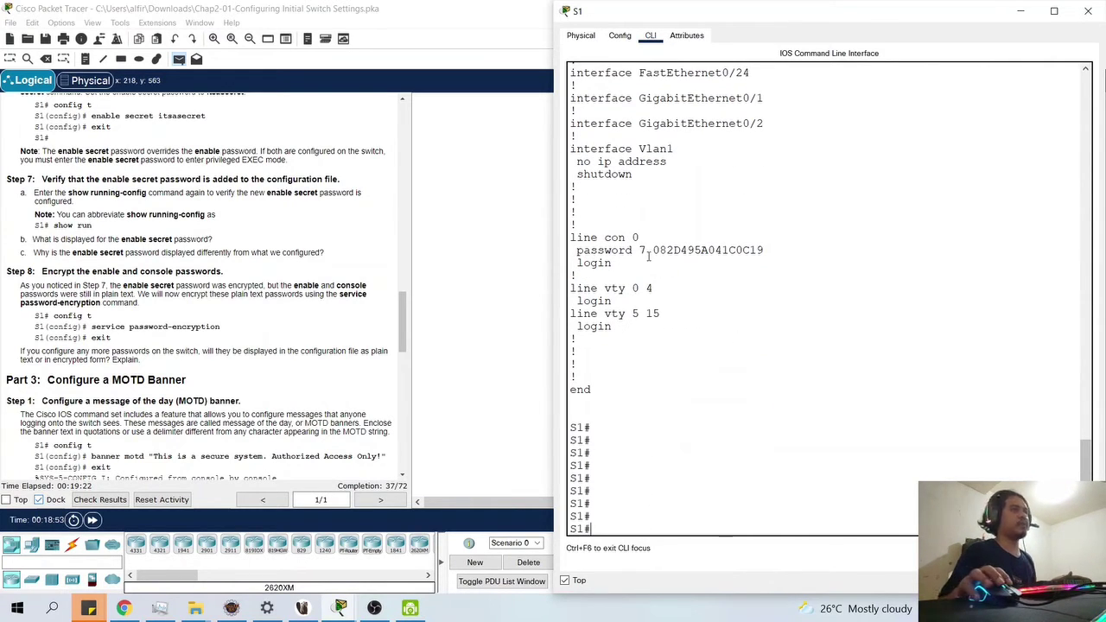
left_click_drag(653, 249, 764, 252)
scroll(744, 403, "up", 5)
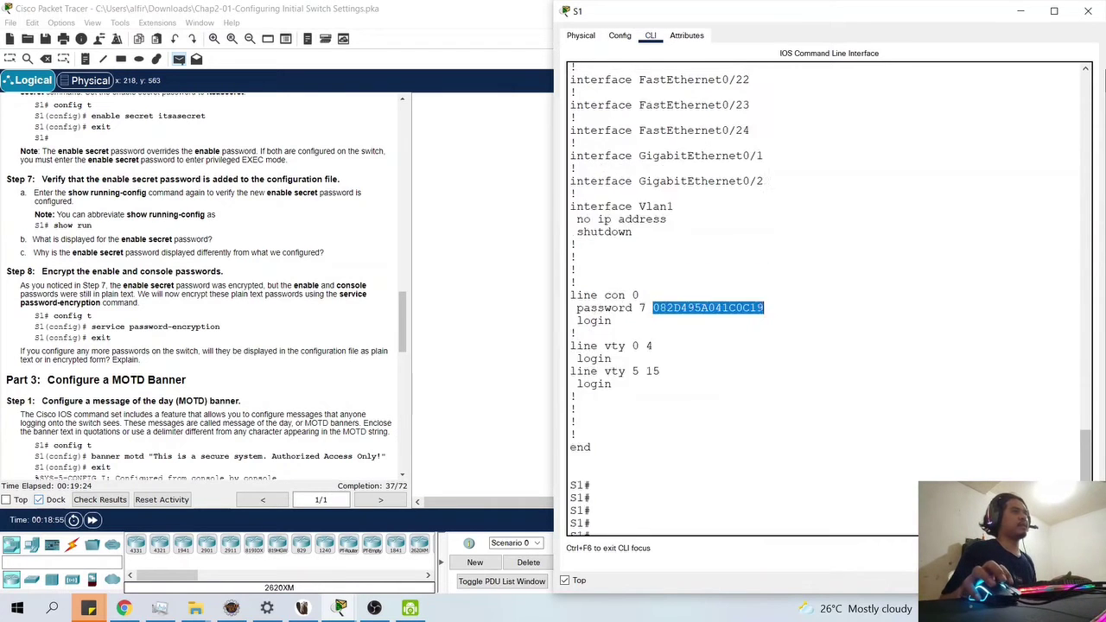
scroll(744, 403, "up", 18)
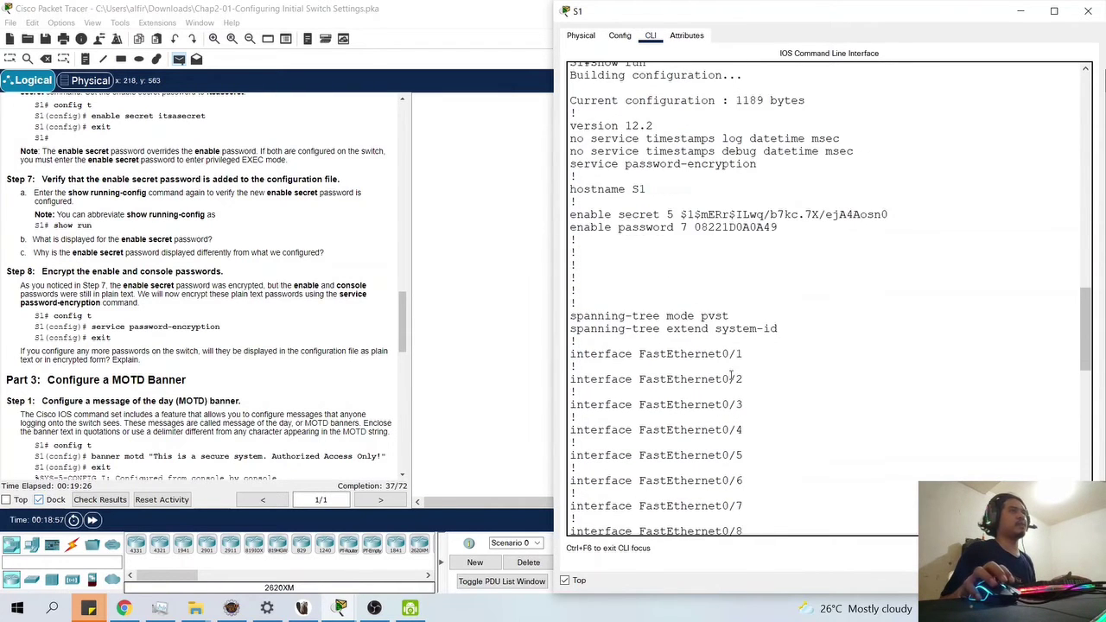
scroll(732, 377, "up", 3)
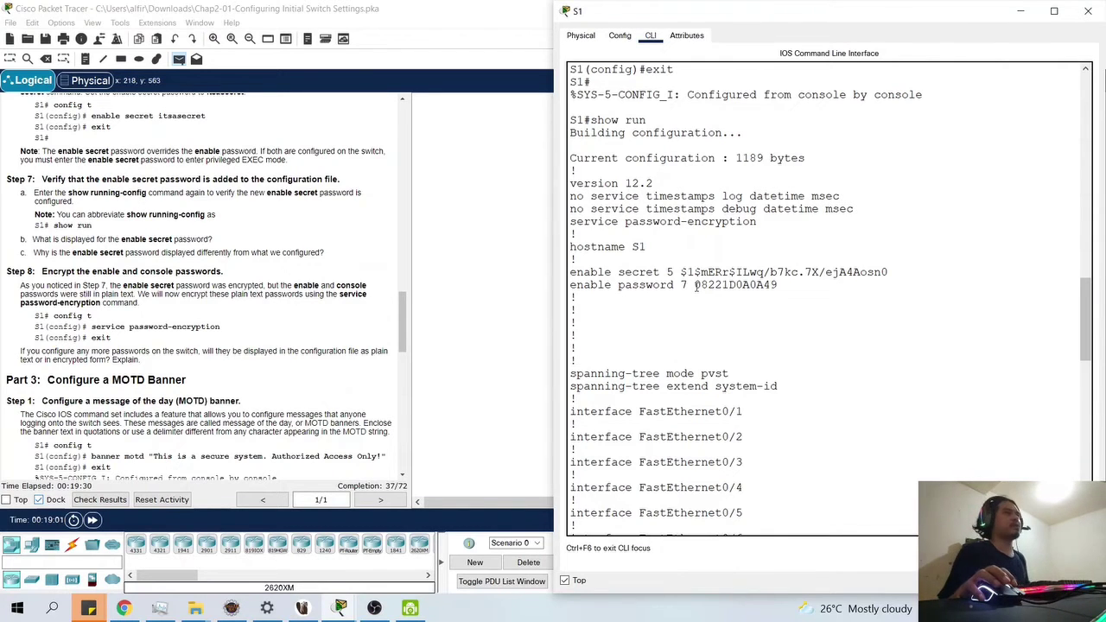
left_click_drag(694, 286, 779, 286)
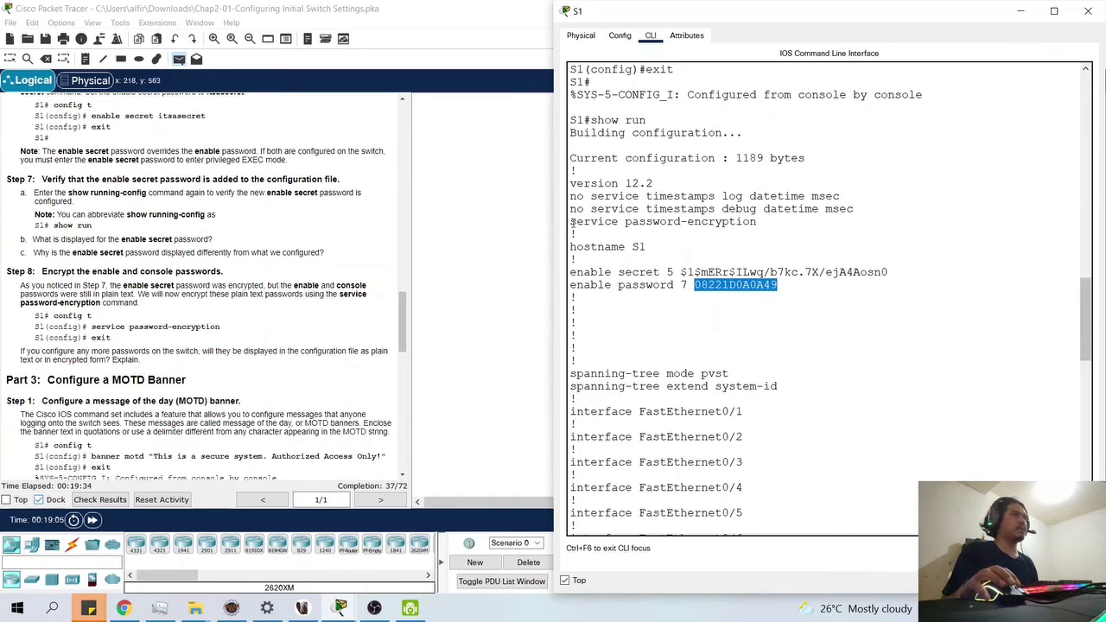
left_click_drag(572, 222, 759, 222)
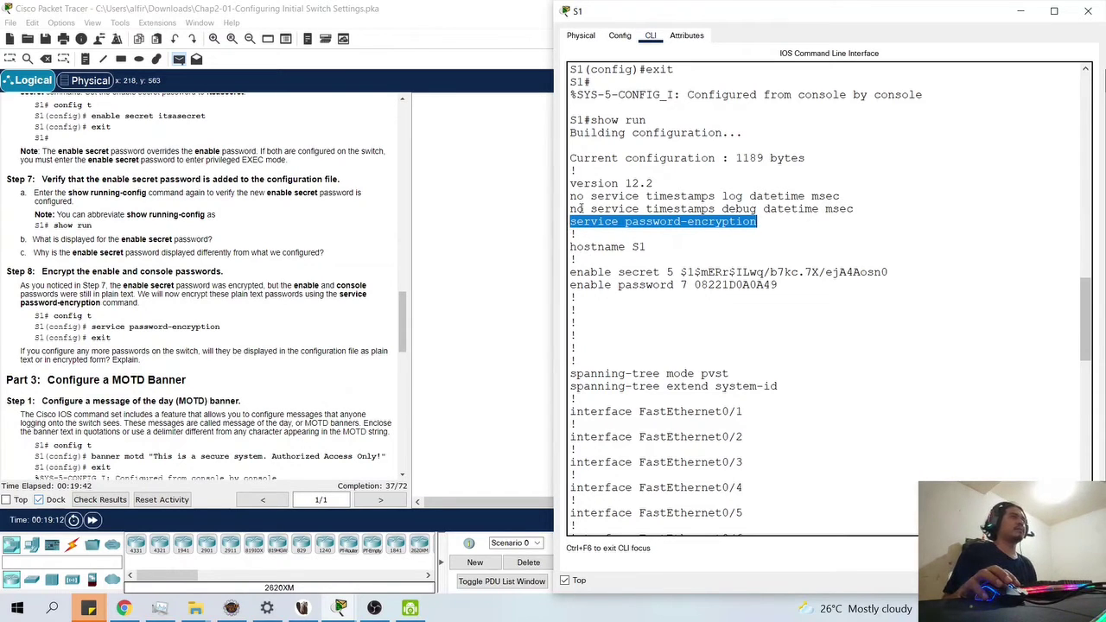
left_click_drag(585, 208, 569, 209)
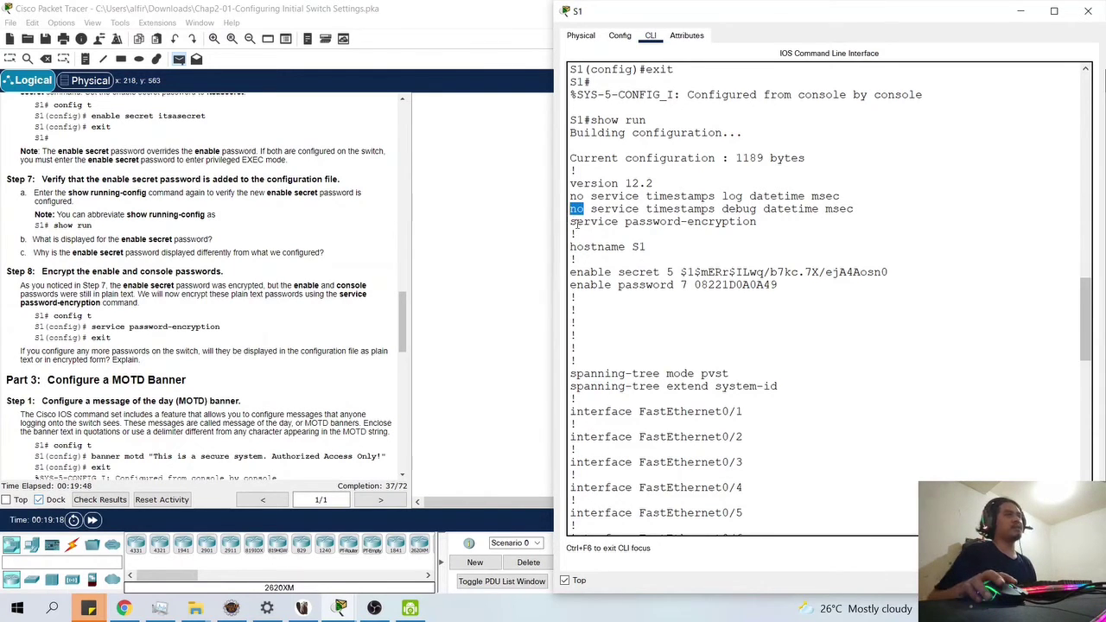
left_click_drag(576, 221, 587, 223)
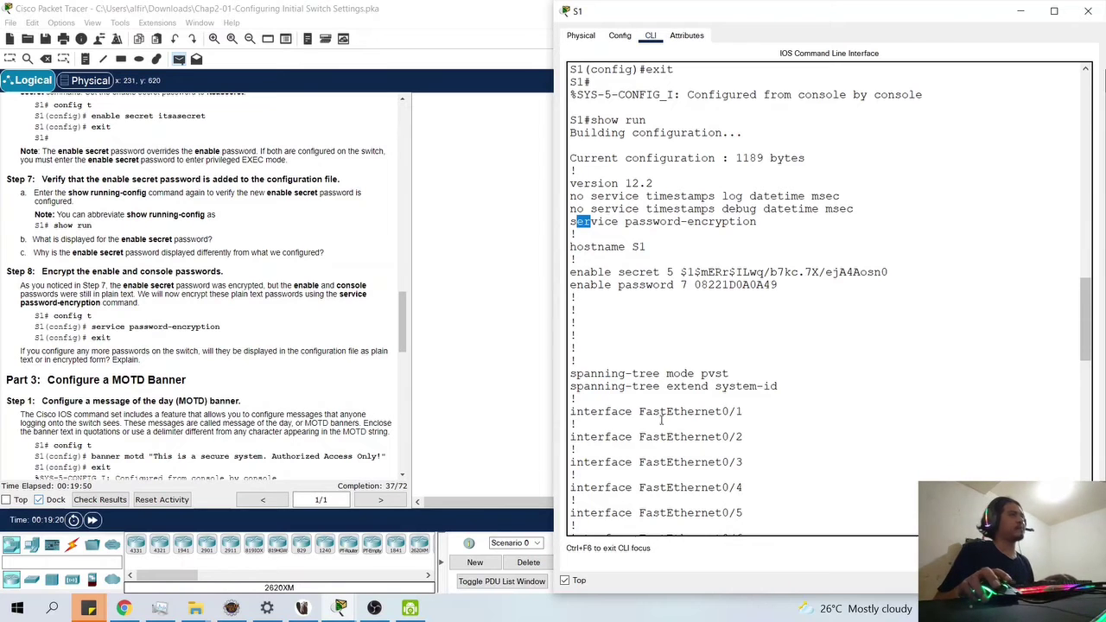
scroll(680, 403, "down", 3)
scroll(680, 403, "down", 15)
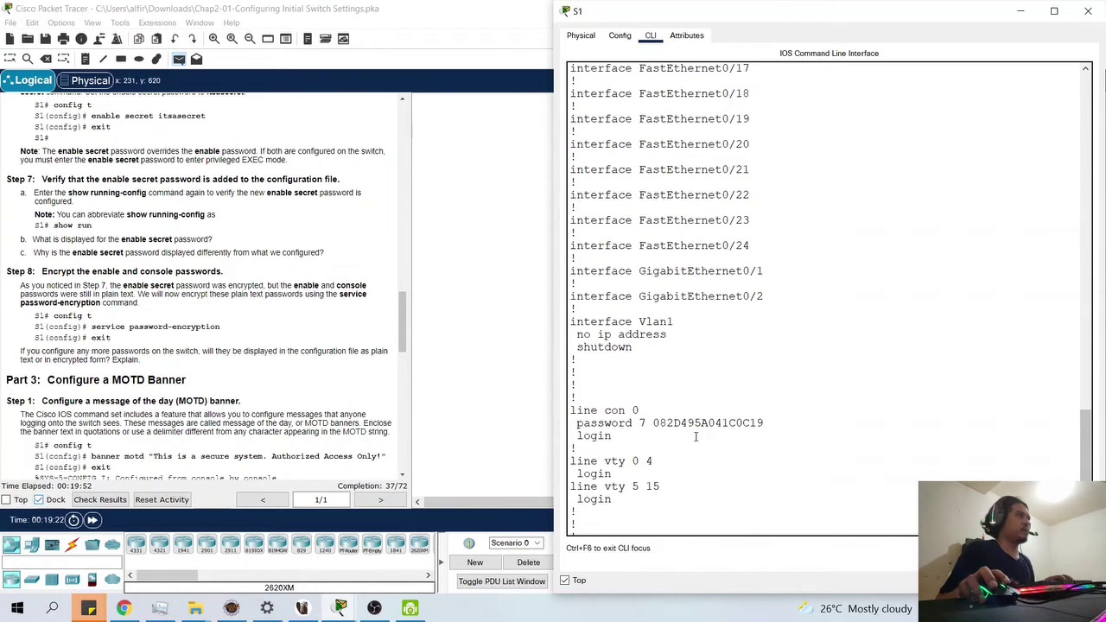
scroll(695, 437, "down", 5)
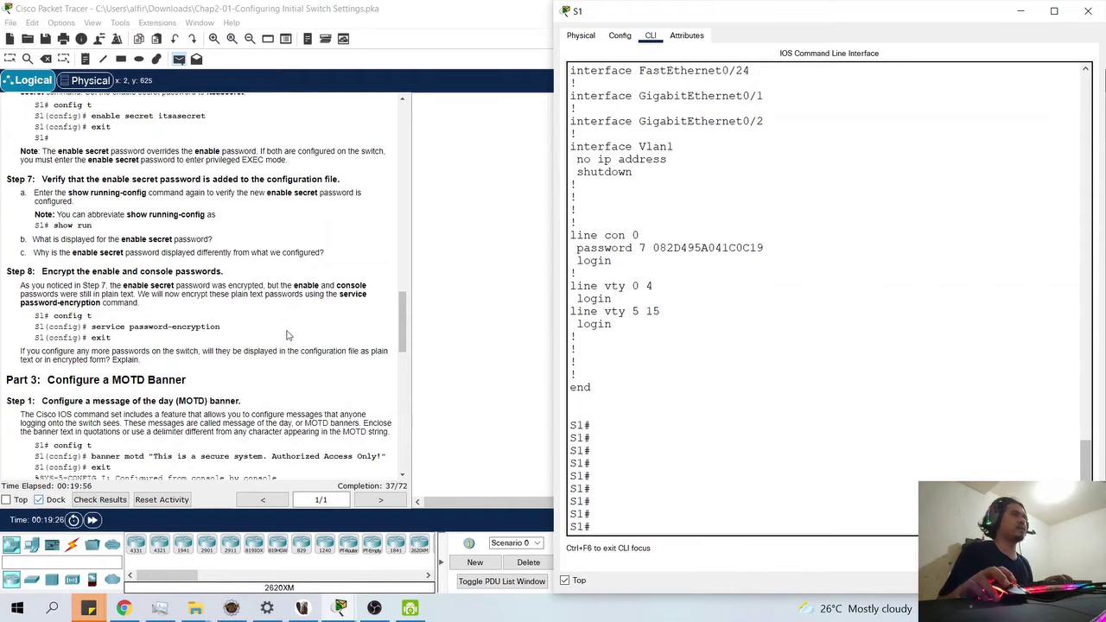
scroll(227, 369, "down", 3)
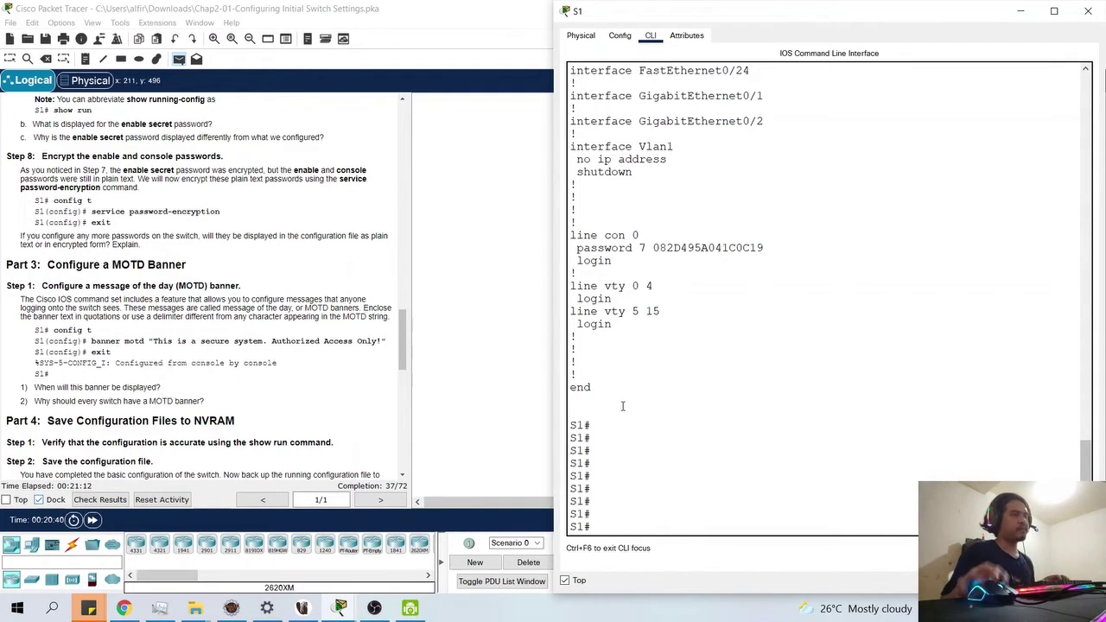
- From global config, set S1's MOTD banner to "This is a secure system. Authorized Access Only!"
type("conf t")
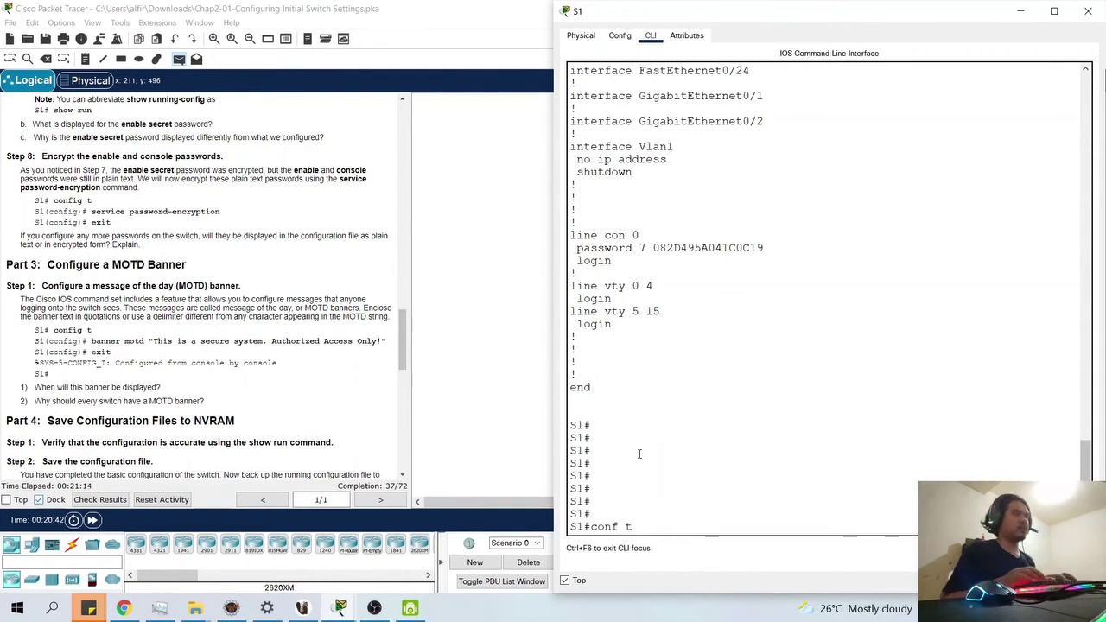
key("Return")
type("banner")
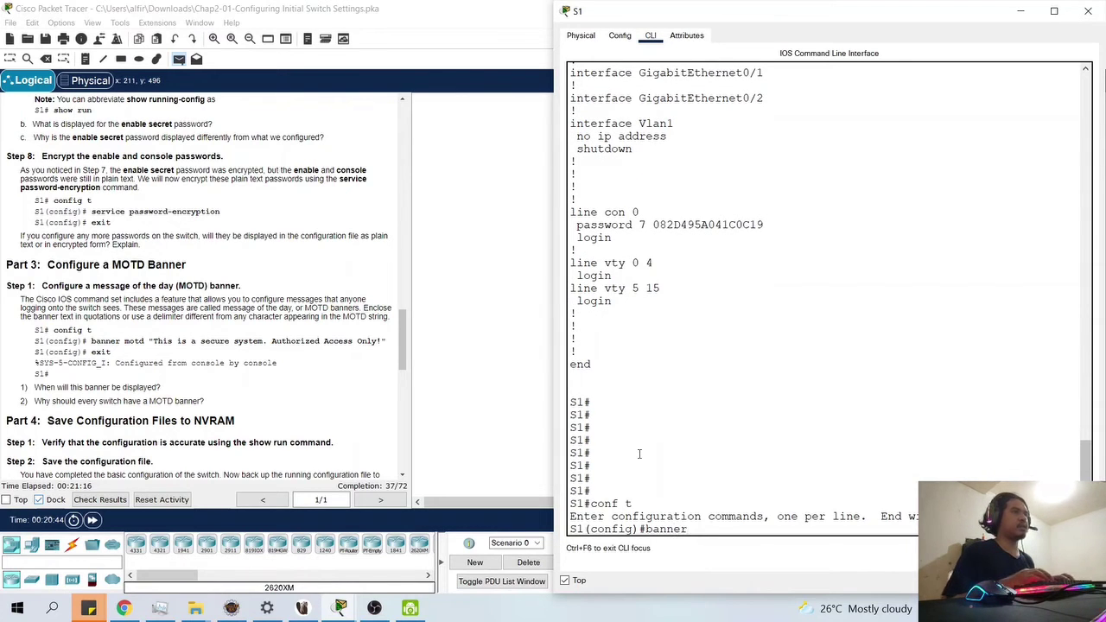
type(" motd \"\"")
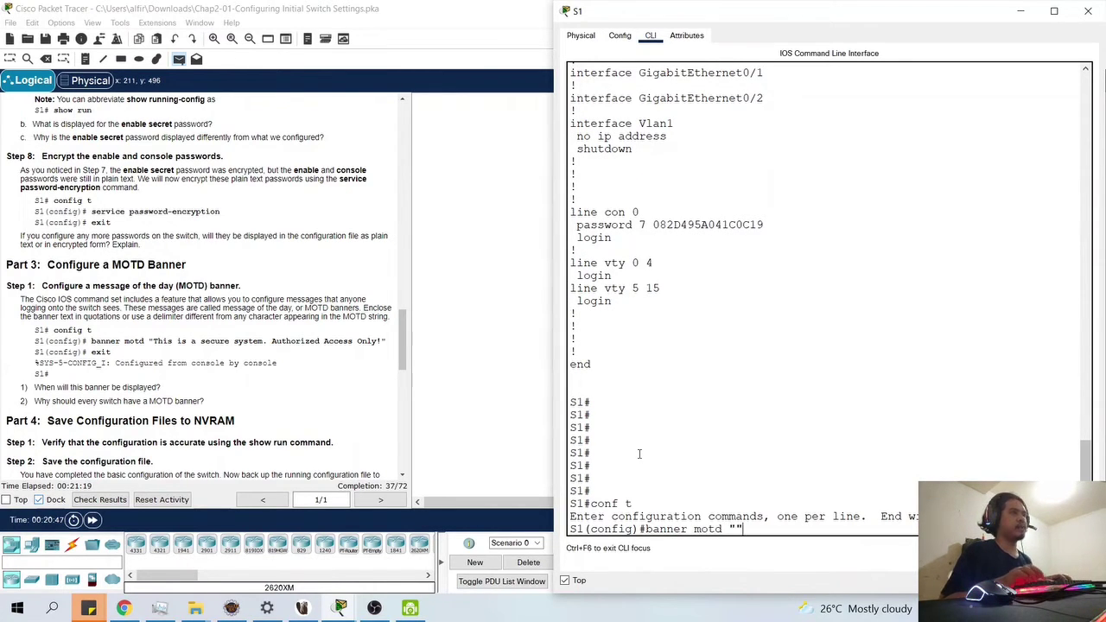
key("Left")
type("Thi")
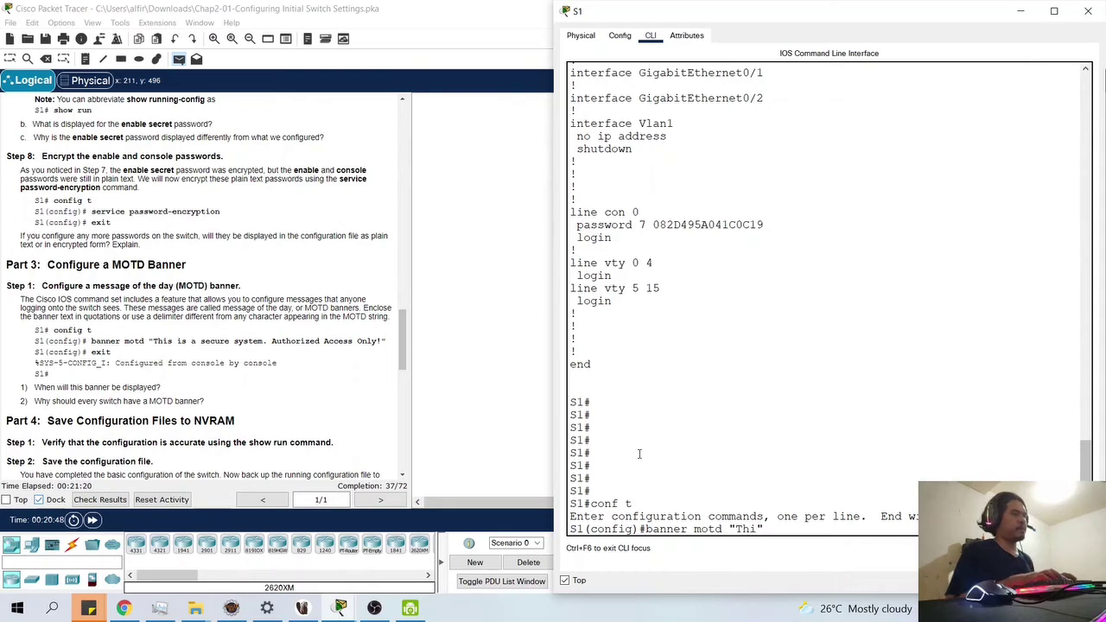
type("s is ")
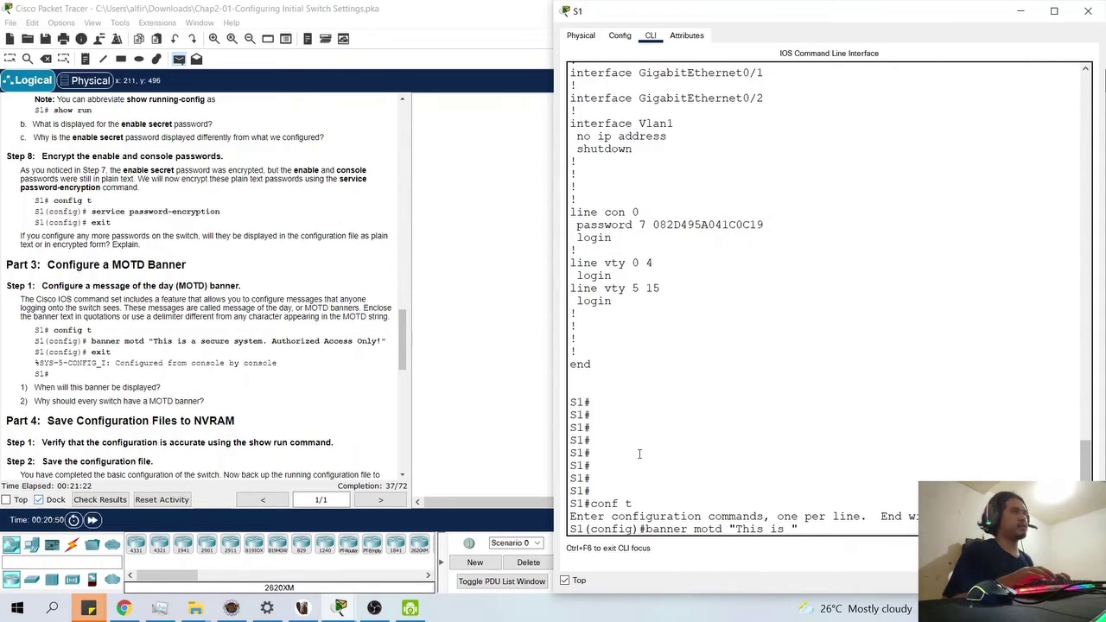
type("a secure s")
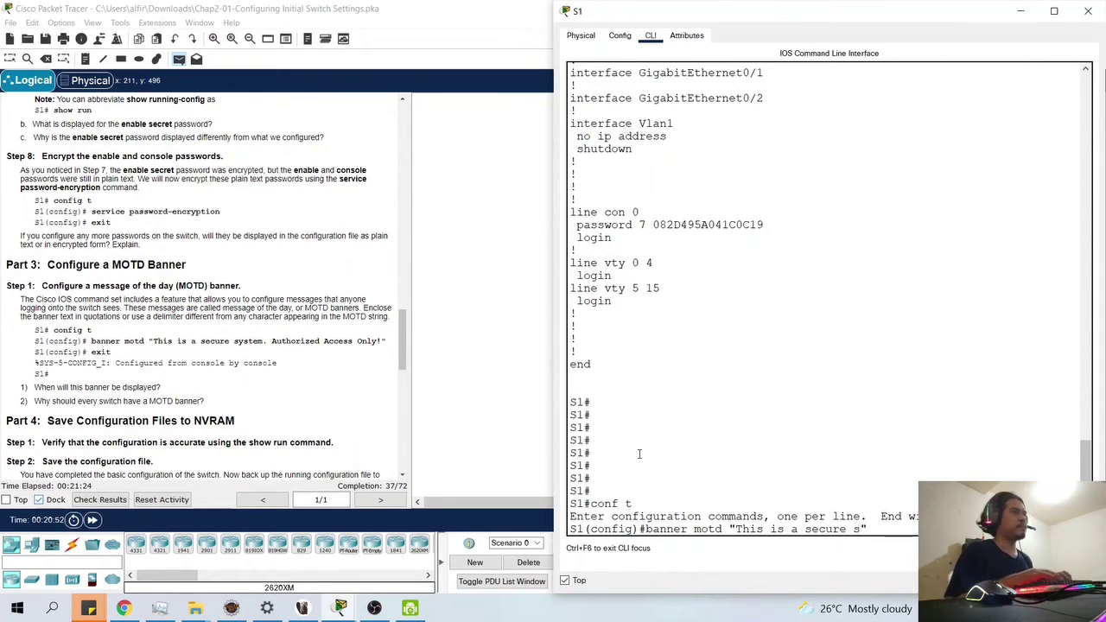
type("ystem,")
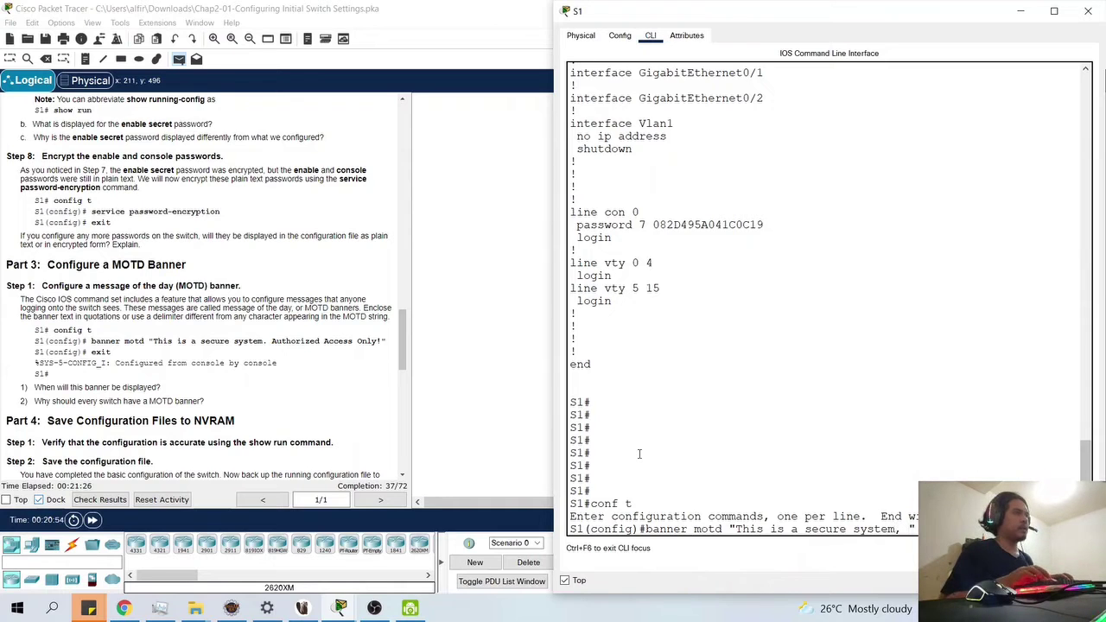
type(" A")
key("Left")
key("BackSpace")
type(".")
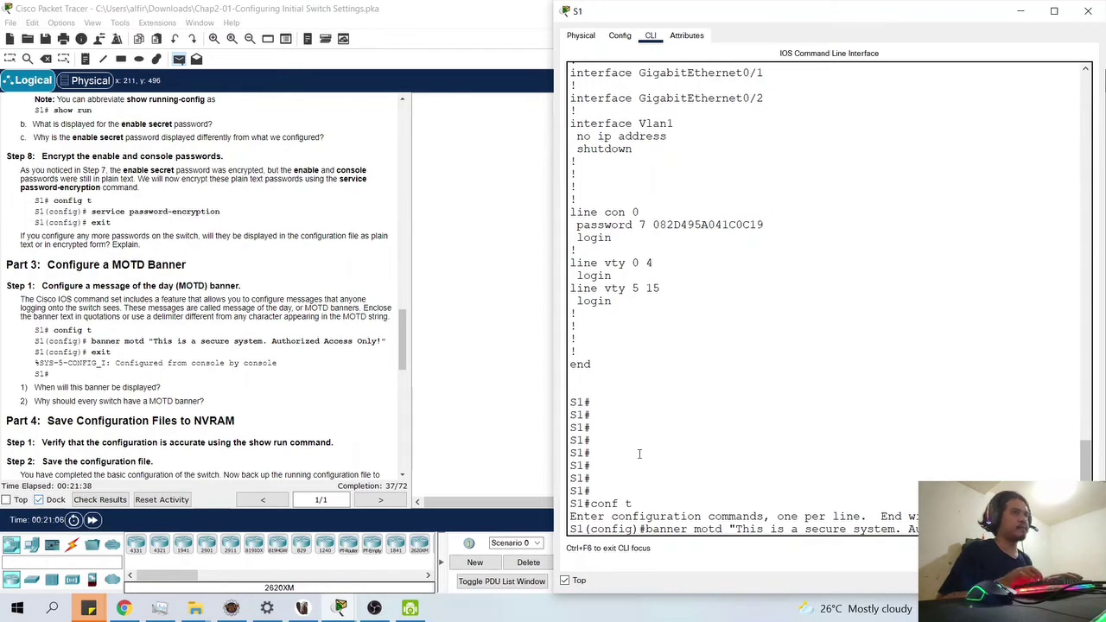
key("Return")
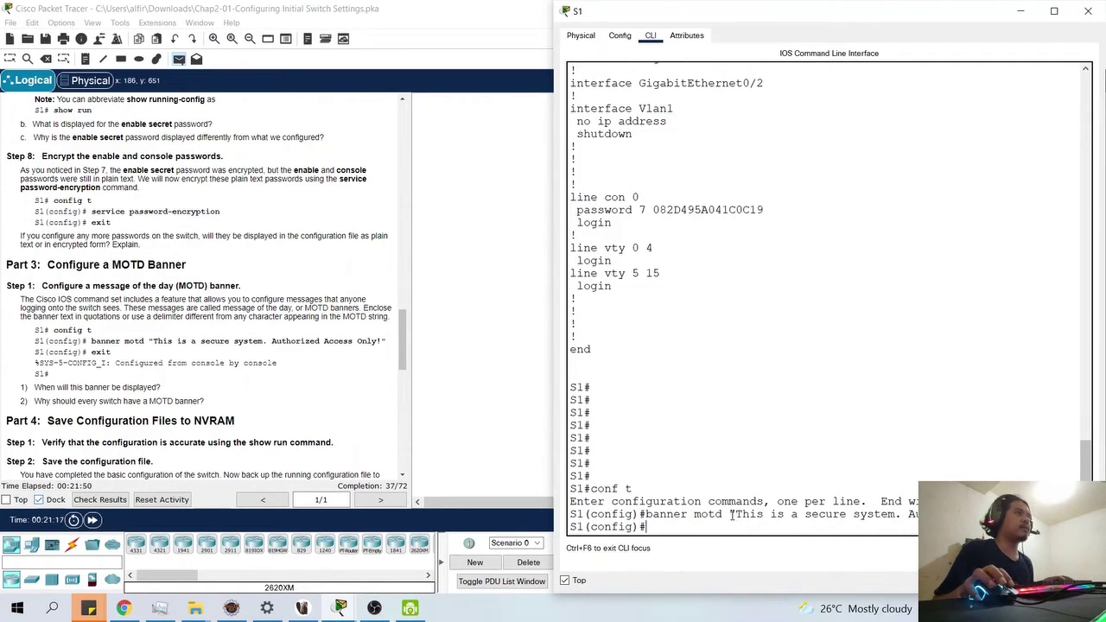
left_click_drag(737, 513, 730, 513)
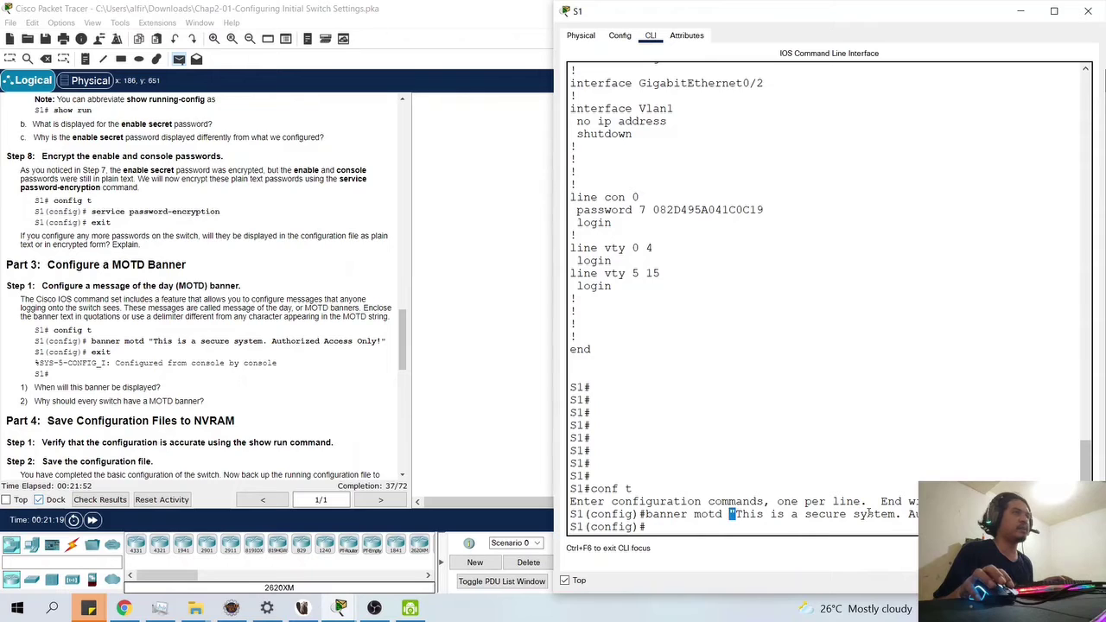
left_click(729, 514)
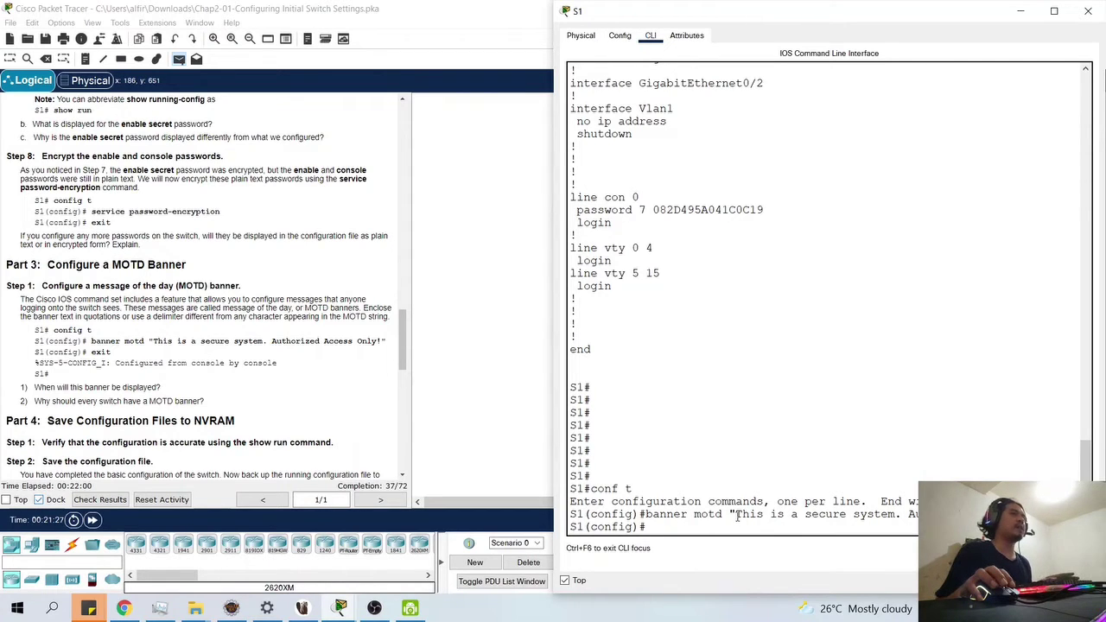
left_click_drag(734, 515, 729, 515)
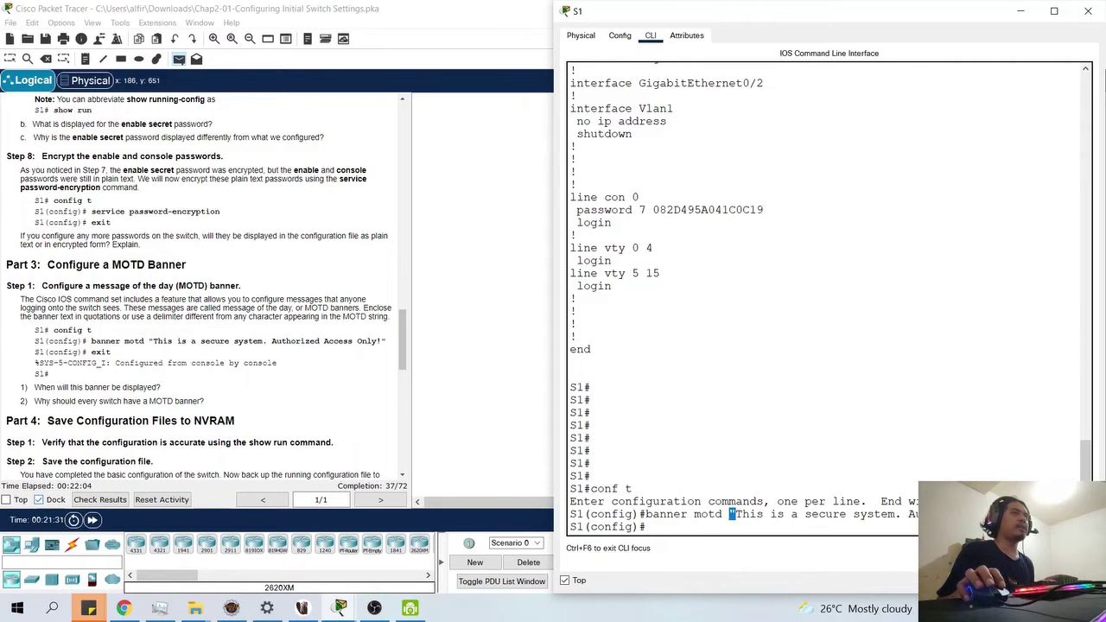
left_click(732, 515)
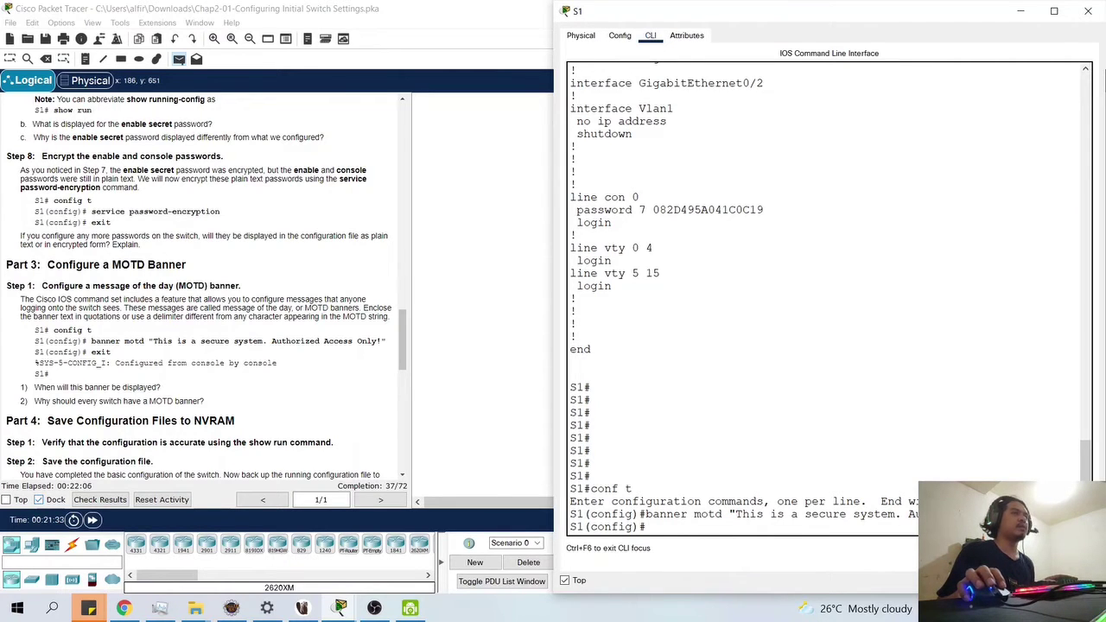
left_click_drag(736, 515, 729, 515)
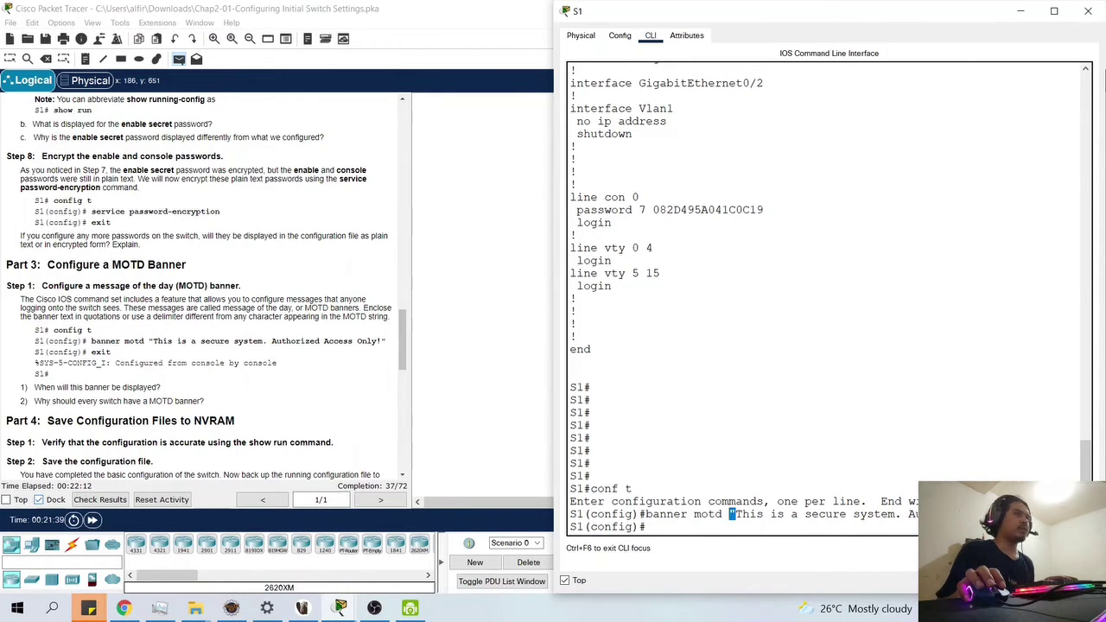
left_click(730, 515)
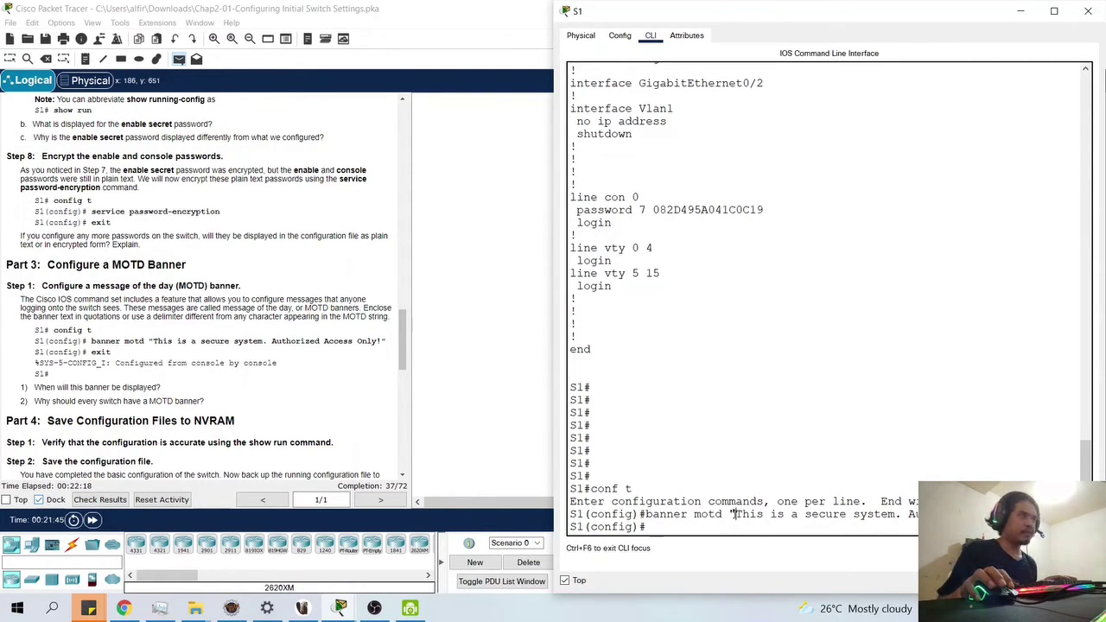
left_click_drag(735, 514, 728, 514)
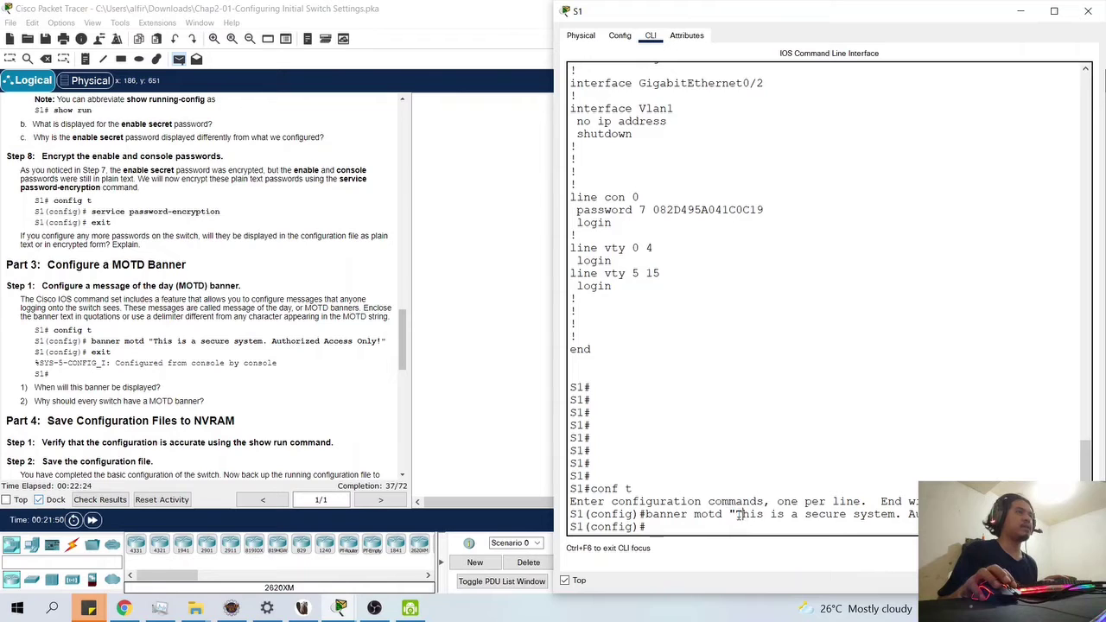
left_click_drag(735, 514, 770, 514)
left_click(774, 514)
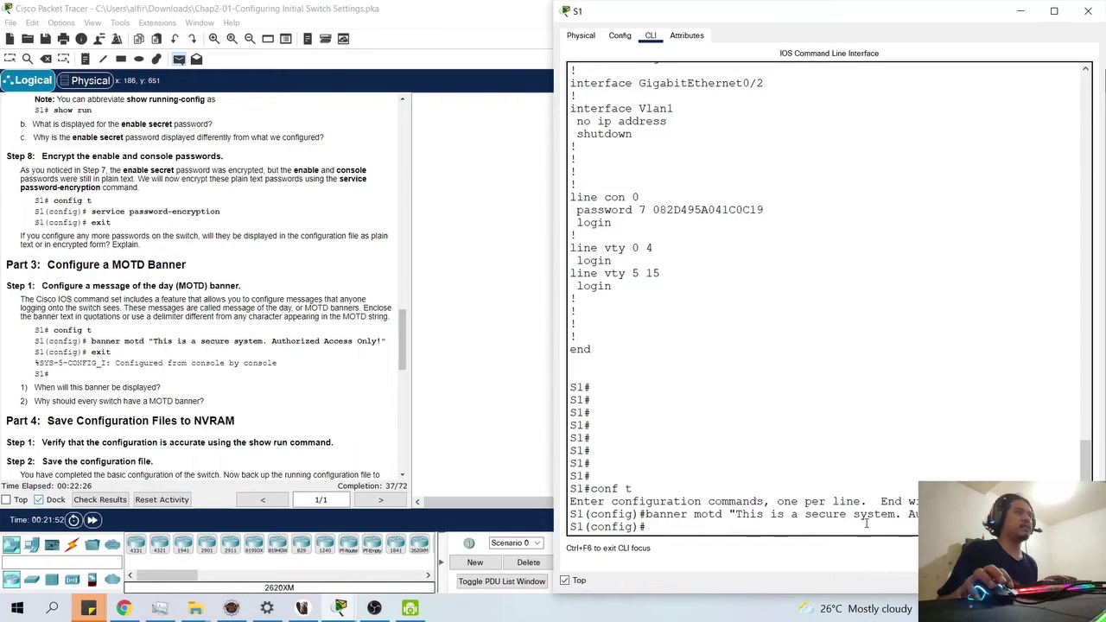
left_click_drag(735, 514, 921, 514)
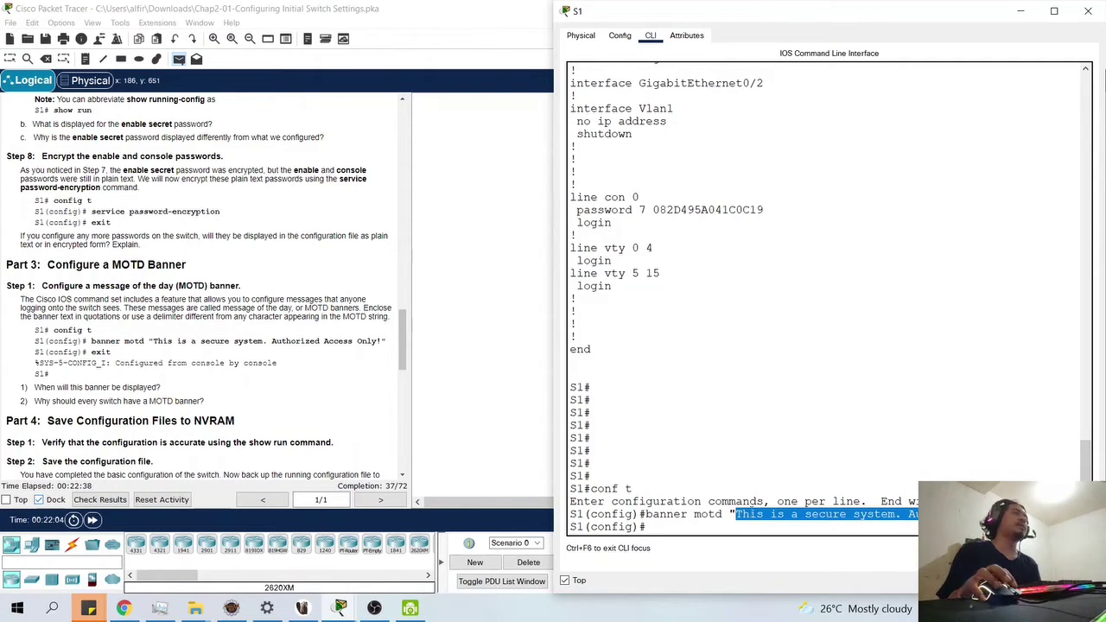
left_click(707, 532)
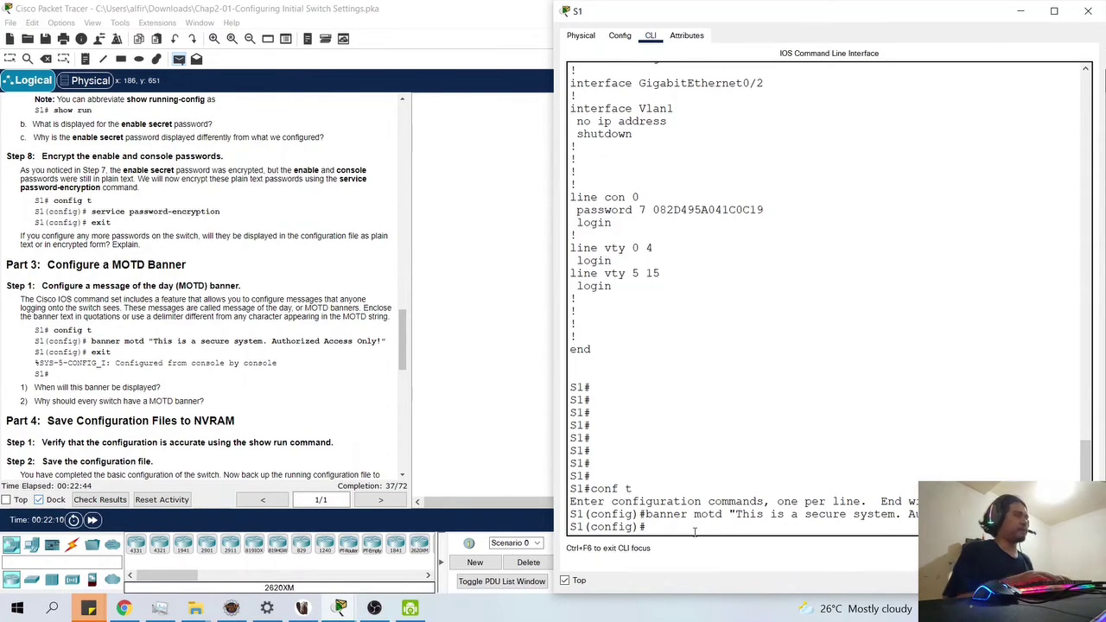
- Exit global configuration mode on S1, returning to the S1# prompt
type("rxi")
key("BackSpace")
key("BackSpace")
key("BackSpace")
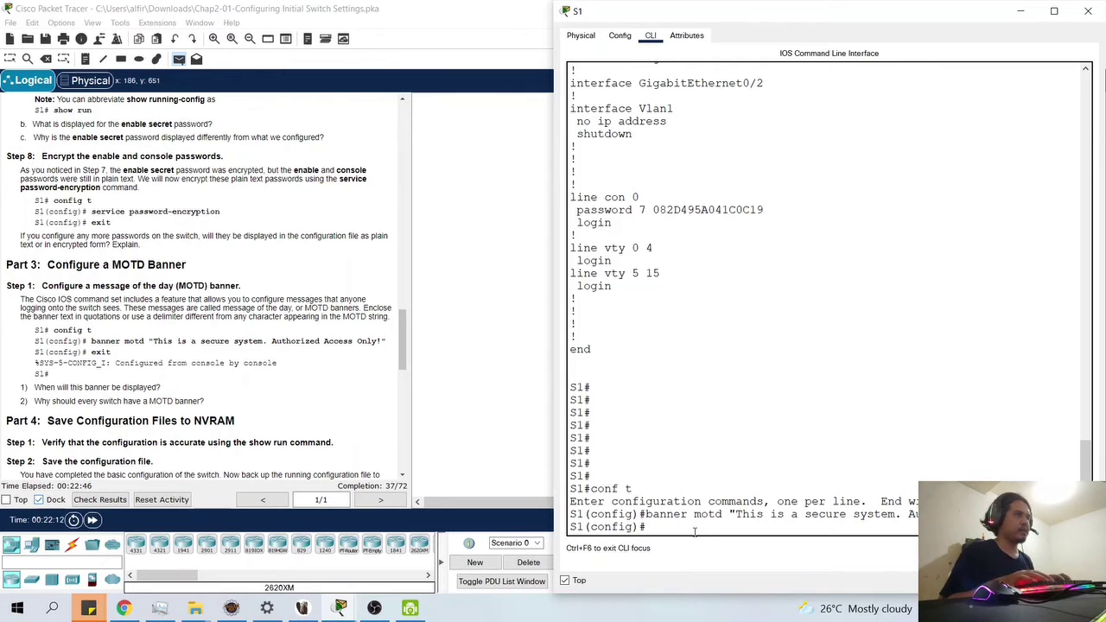
type("exit")
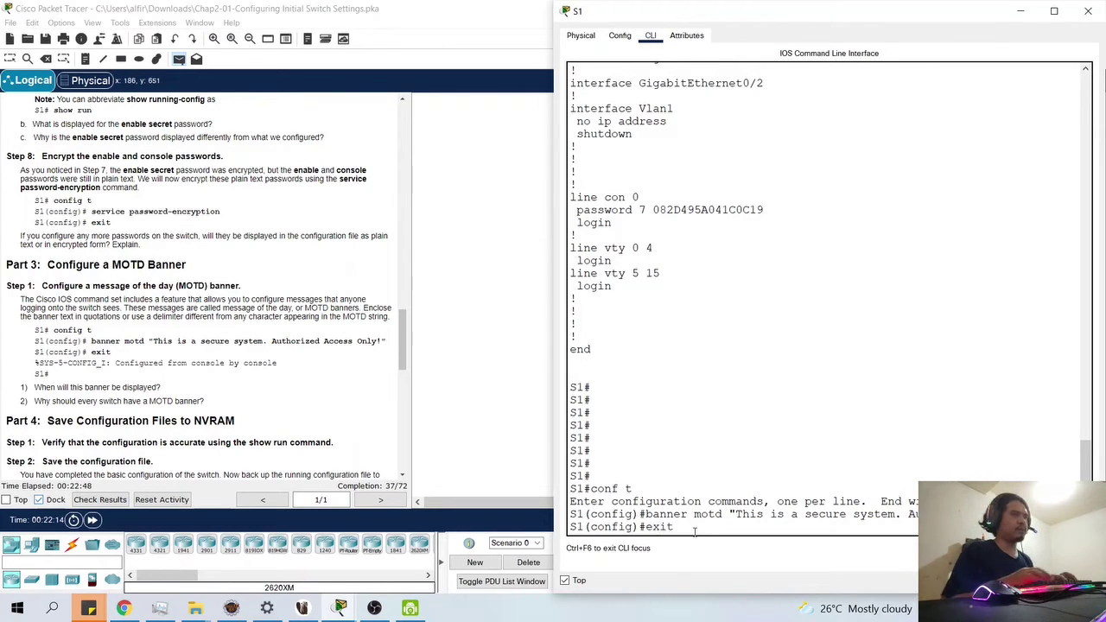
key("Return")
key("Return")
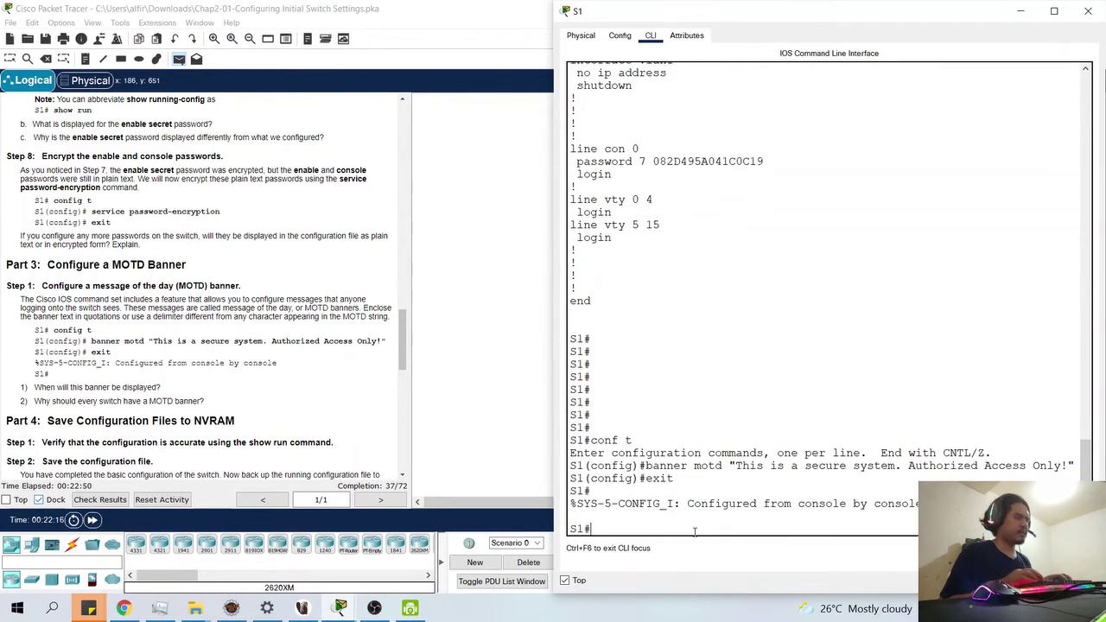
- Log out of S1's console and start a new session to display the MOTD banner
type("exit")
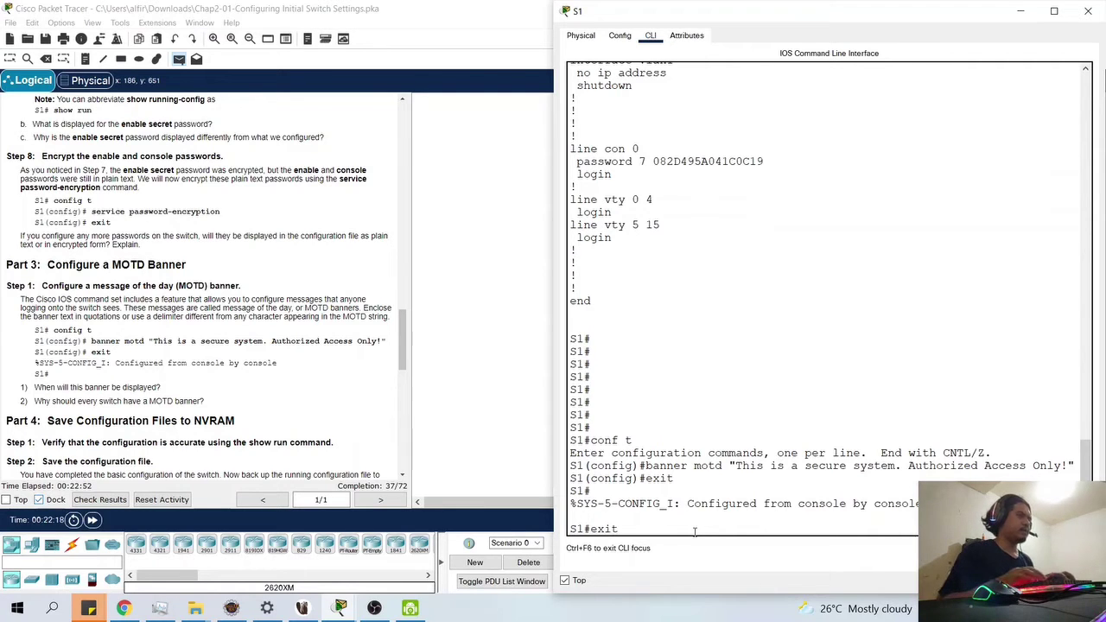
key("Return")
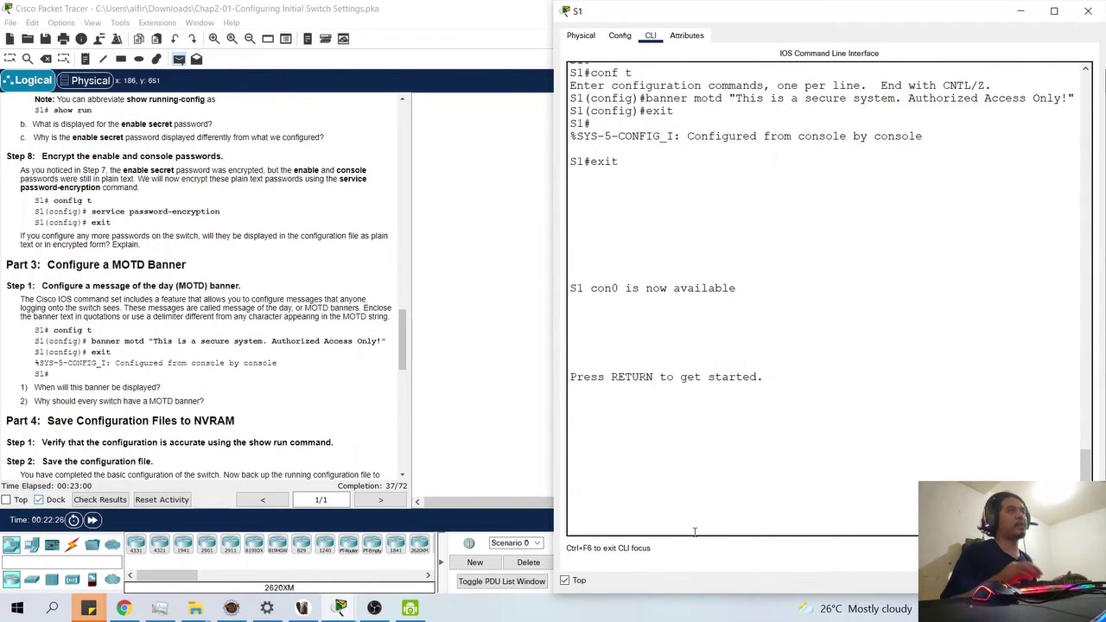
key("Return")
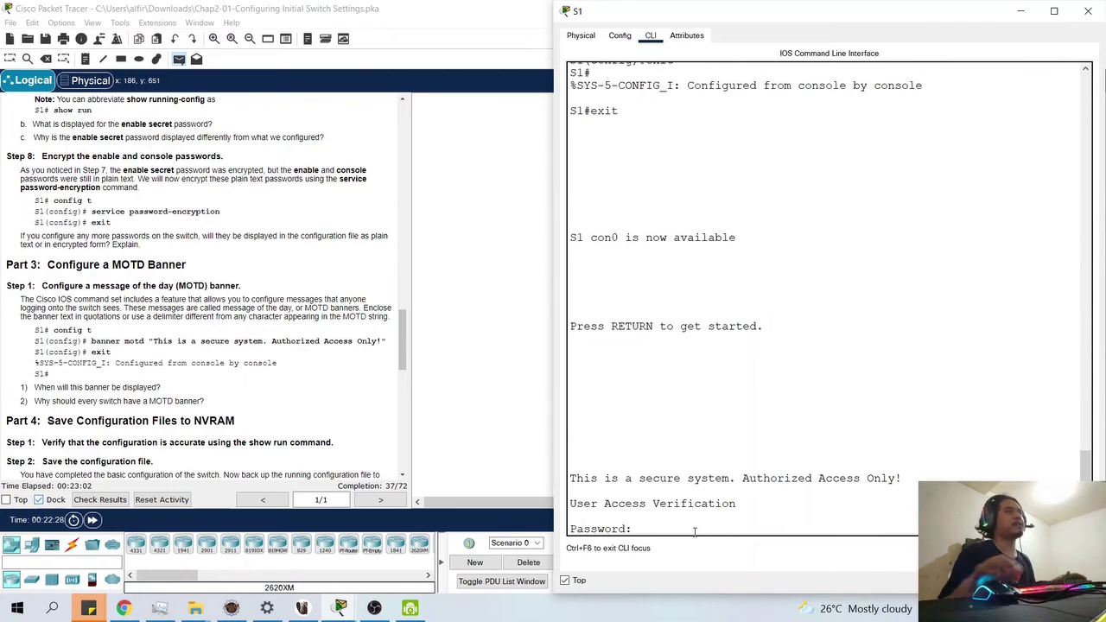
- Highlight 'This is a secure system' and 'Authorized Access Only' in the displayed banner
left_click_drag(904, 479, 548, 483)
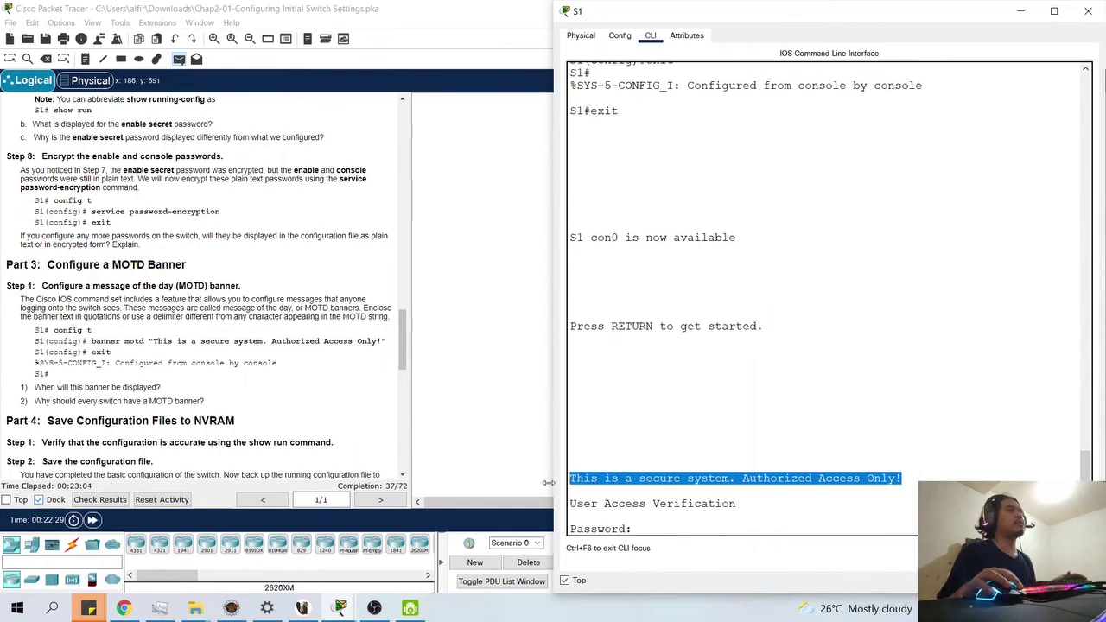
left_click(642, 529)
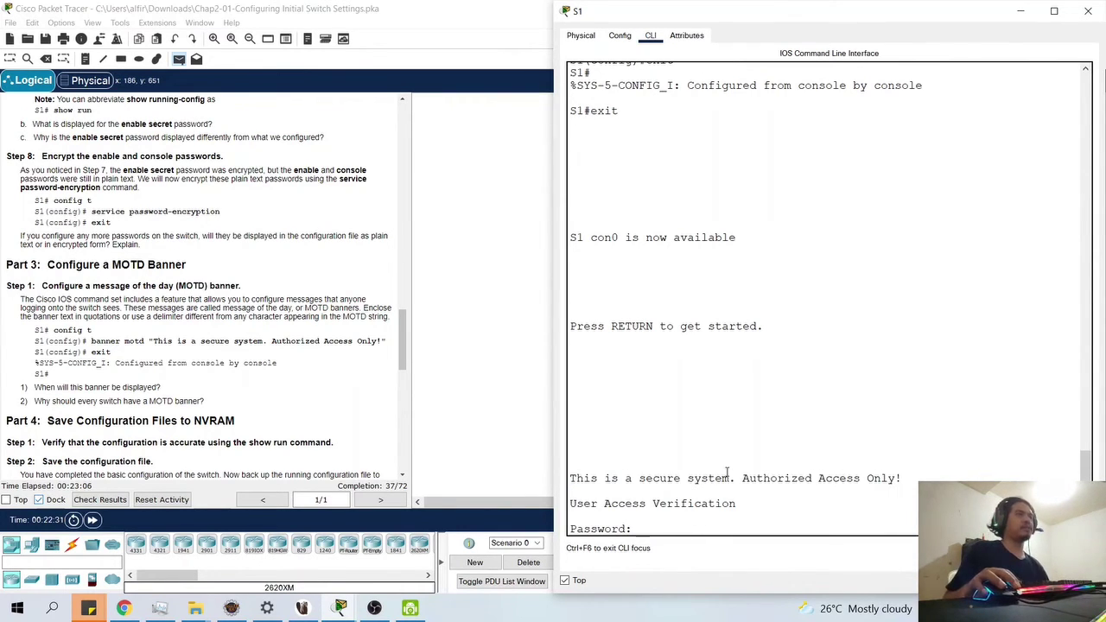
left_click_drag(734, 478, 895, 480)
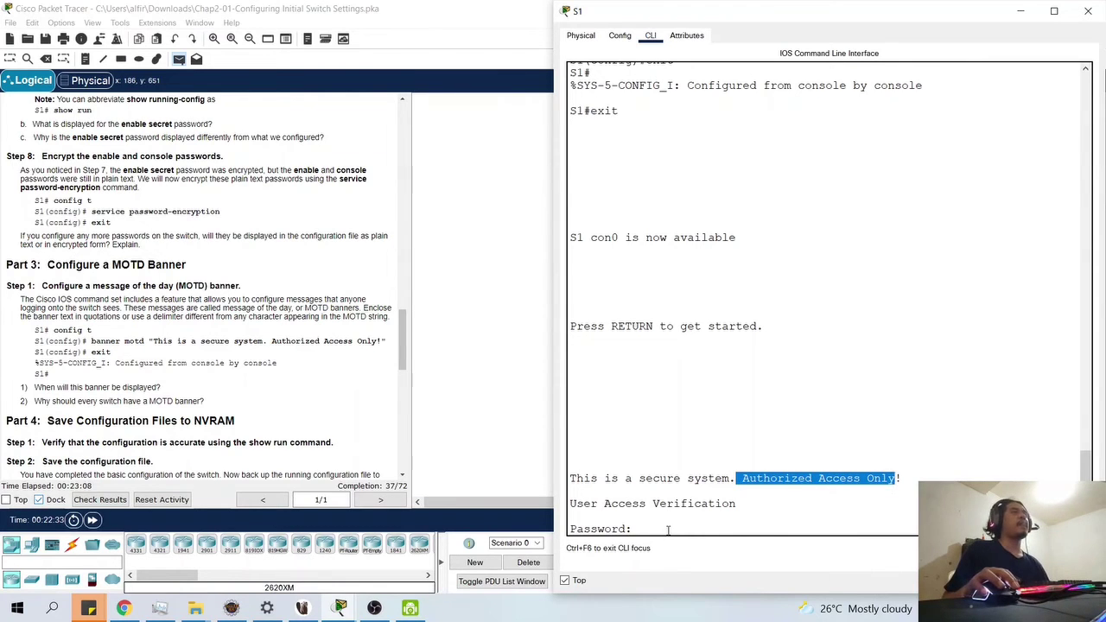
left_click(668, 529)
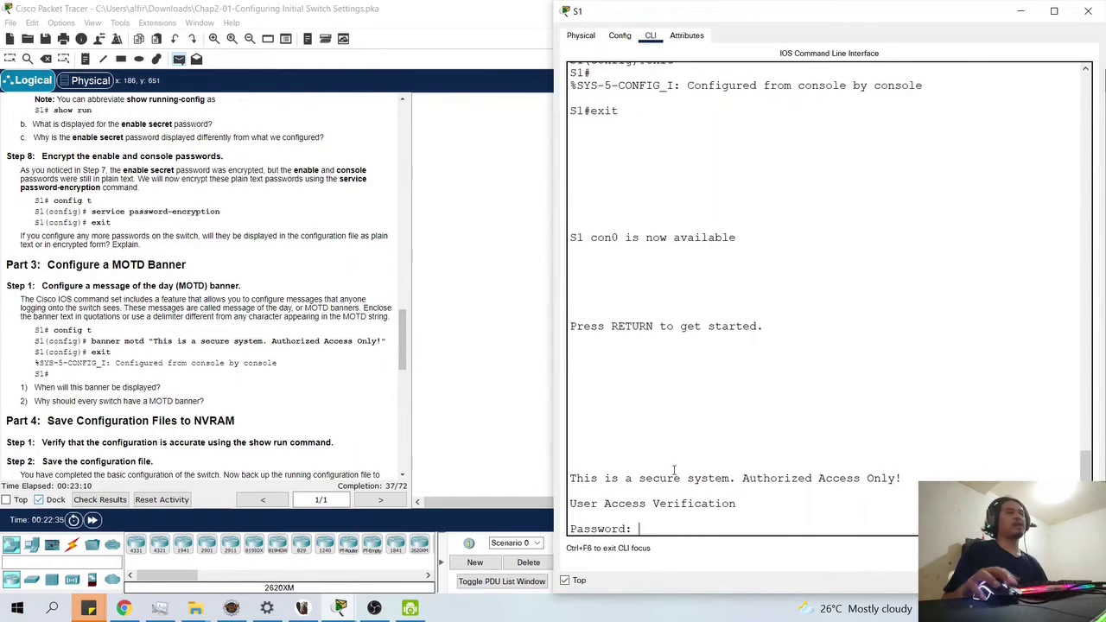
left_click_drag(730, 478, 570, 479)
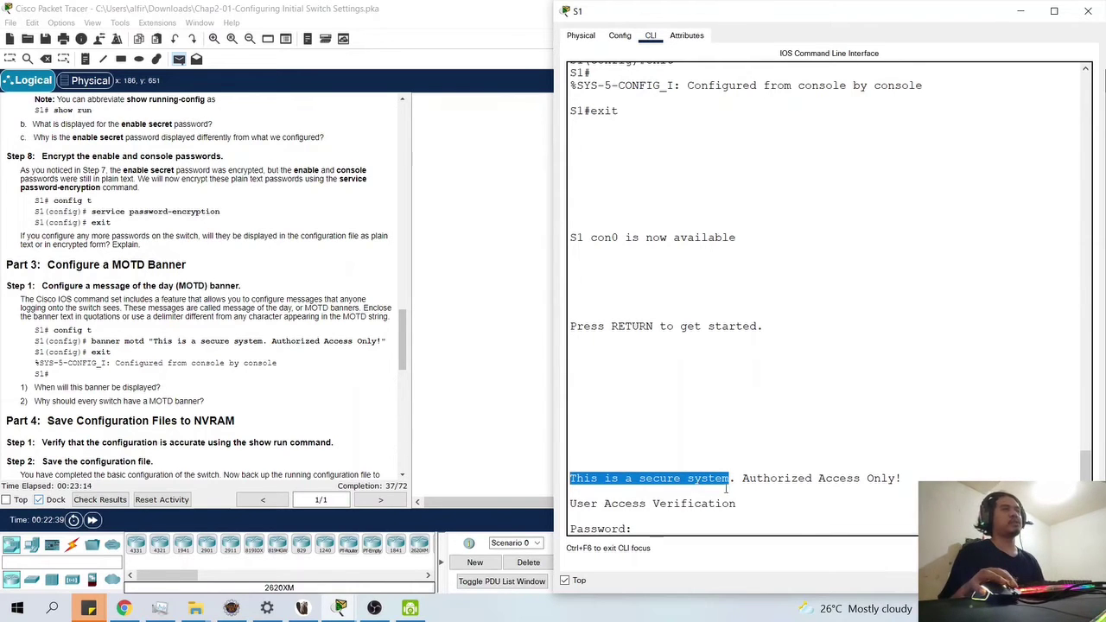
left_click_drag(742, 479, 895, 480)
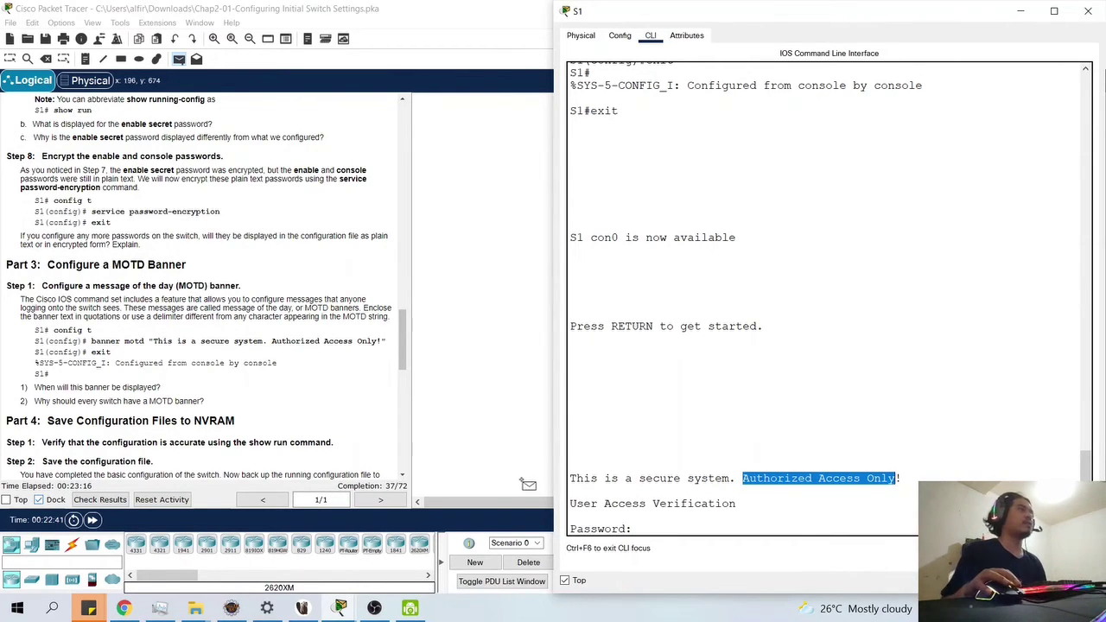
scroll(282, 441, "down", 3)
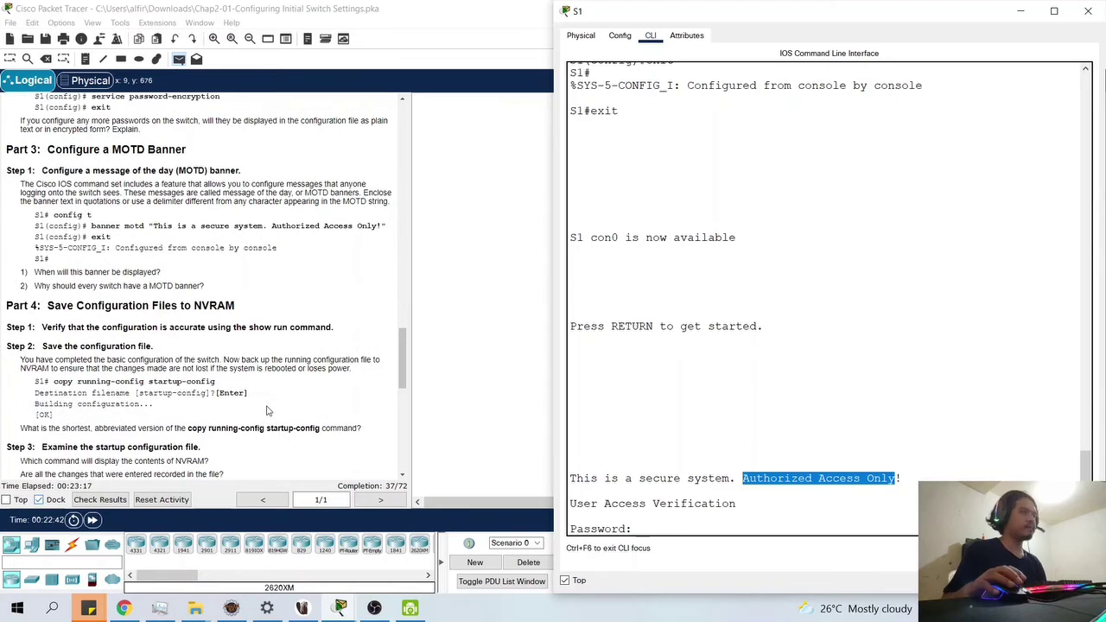
- Log back into S1's console by entering the console password
left_click(644, 521)
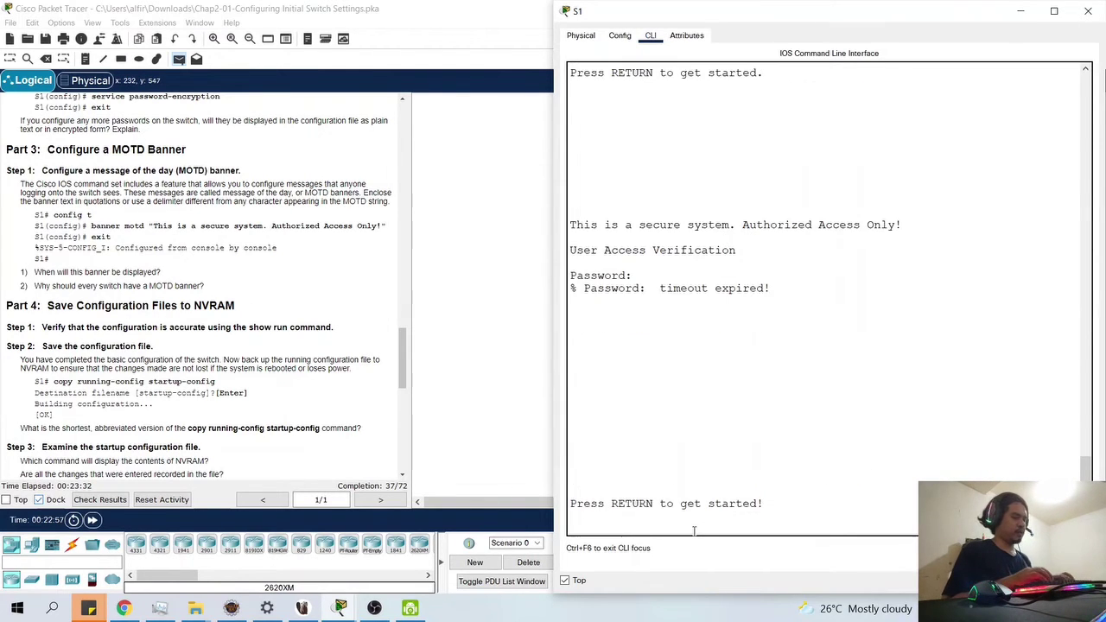
key("Return")
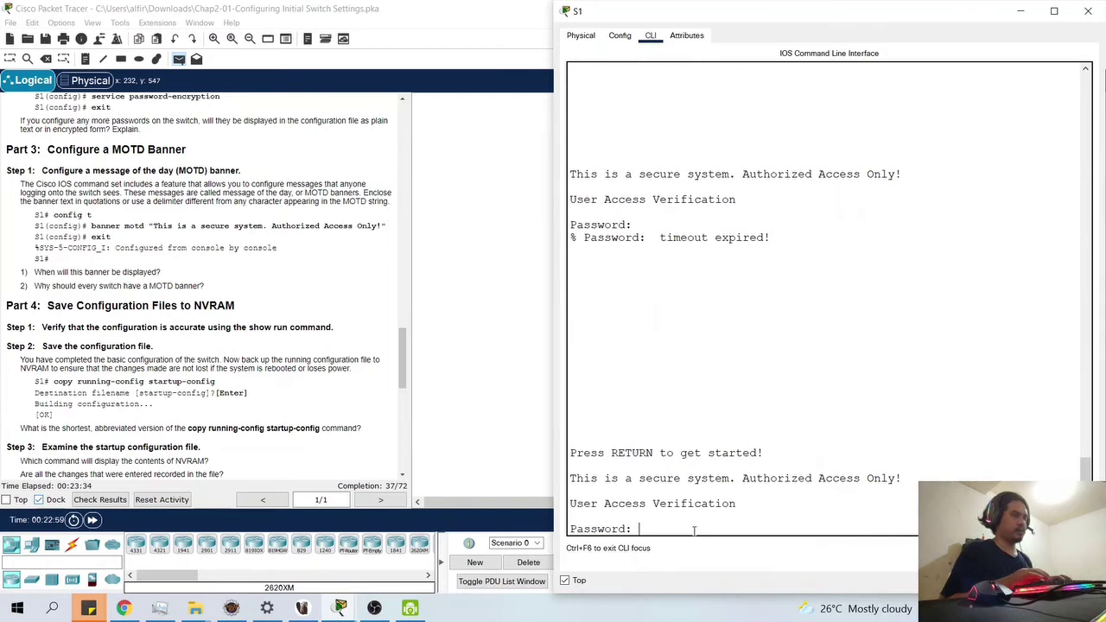
type("letmein")
key("Return")
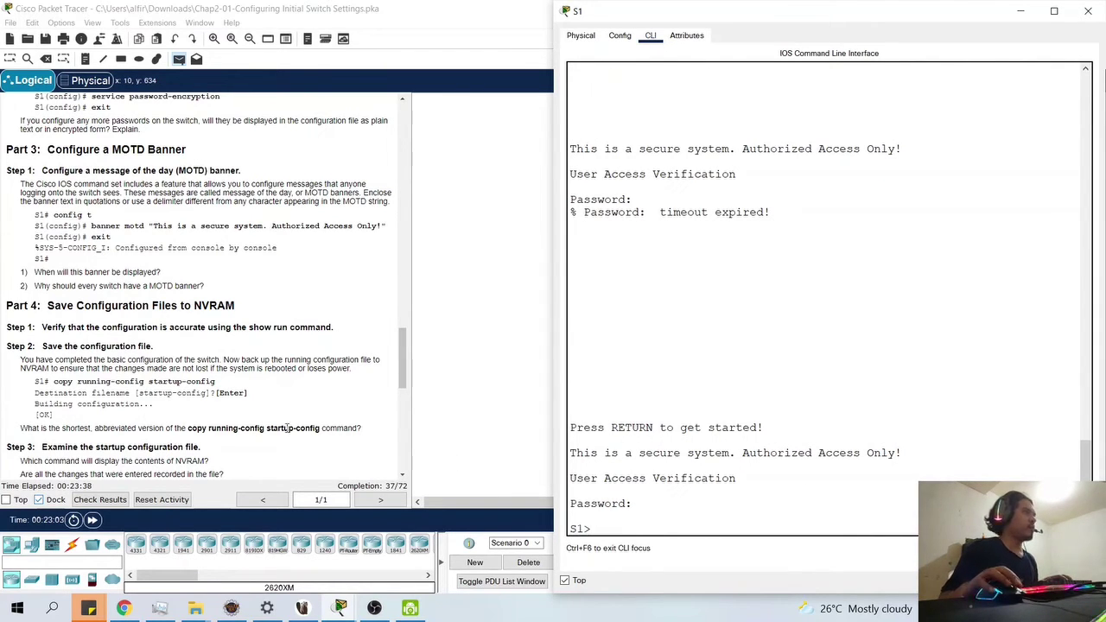
- Run enable and supply the enable password to reach the S1# prompt
type("en")
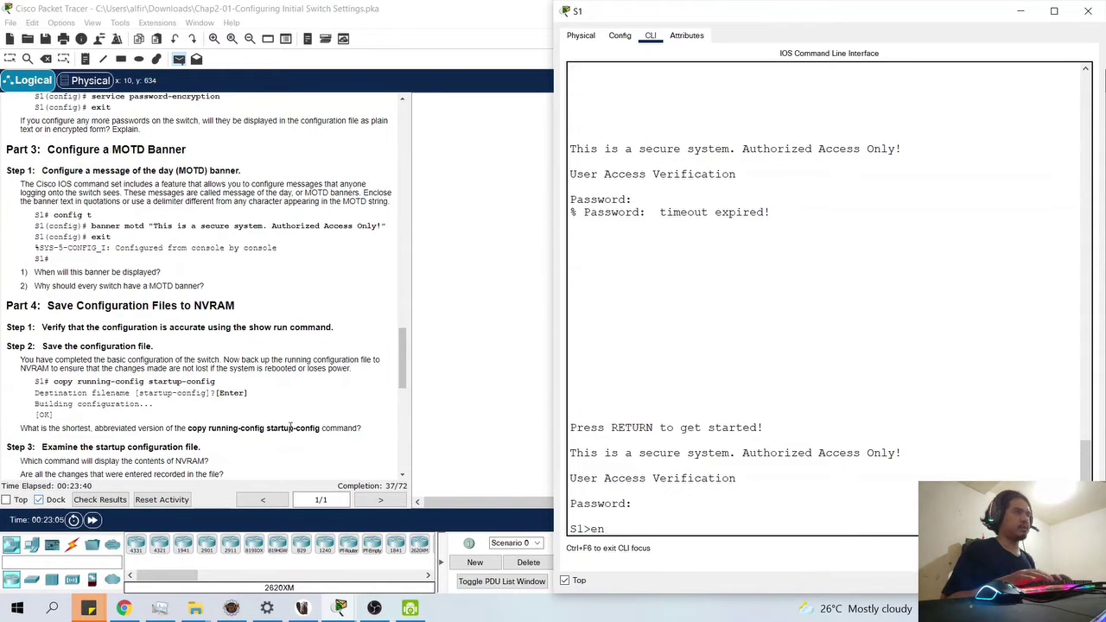
type("b")
key("BackSpace")
type("able")
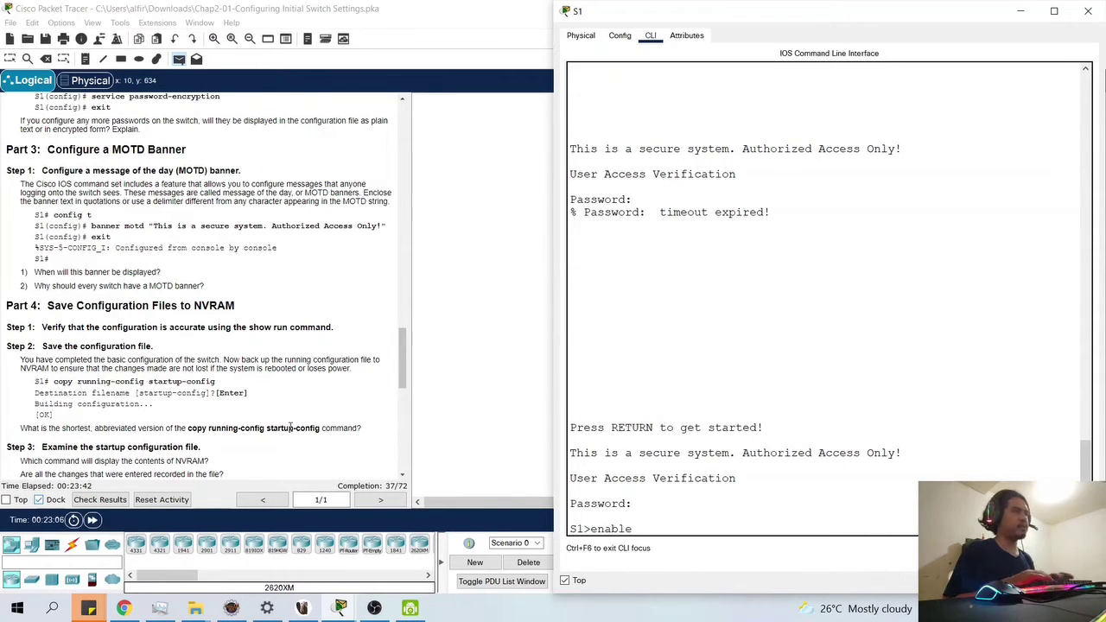
key("Return")
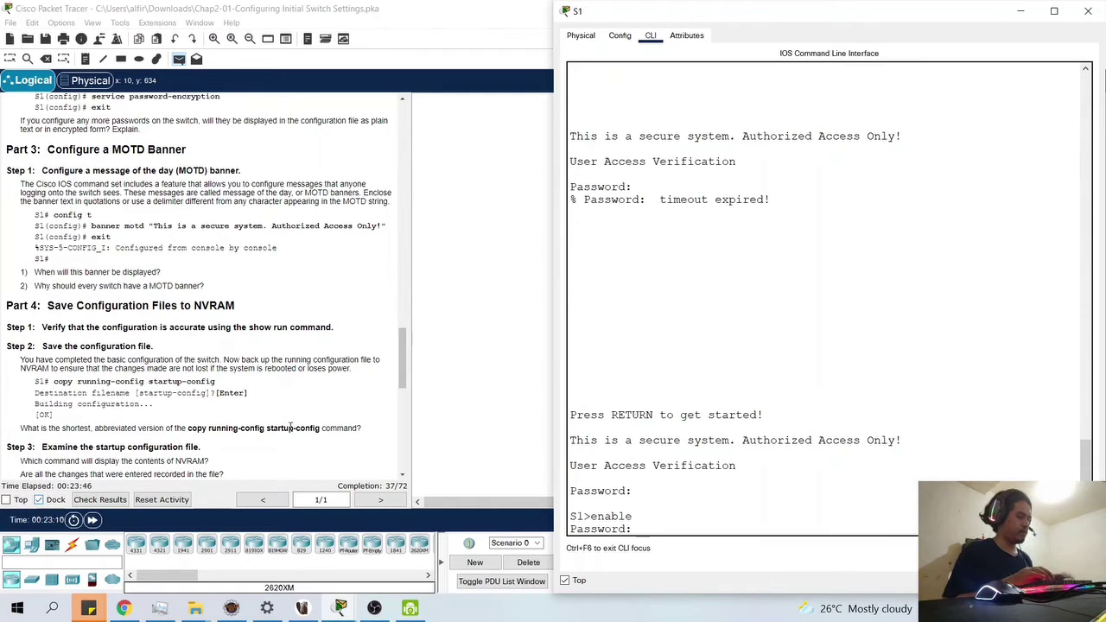
key("Return")
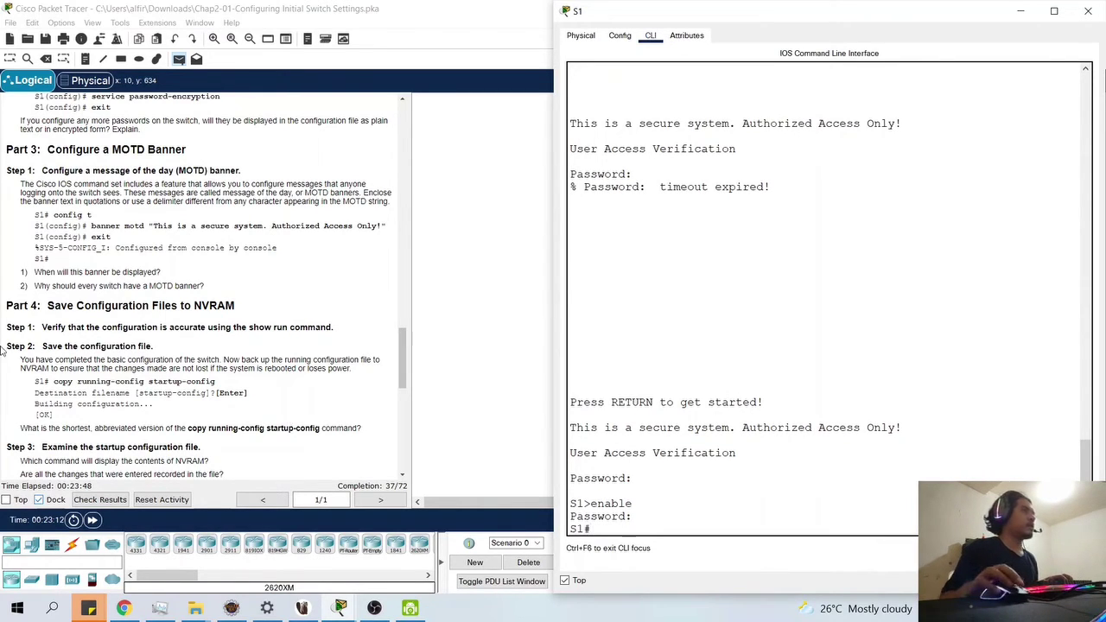
- Save S1 with copy running-config startup-config, accepting the default destination filename
type("co")
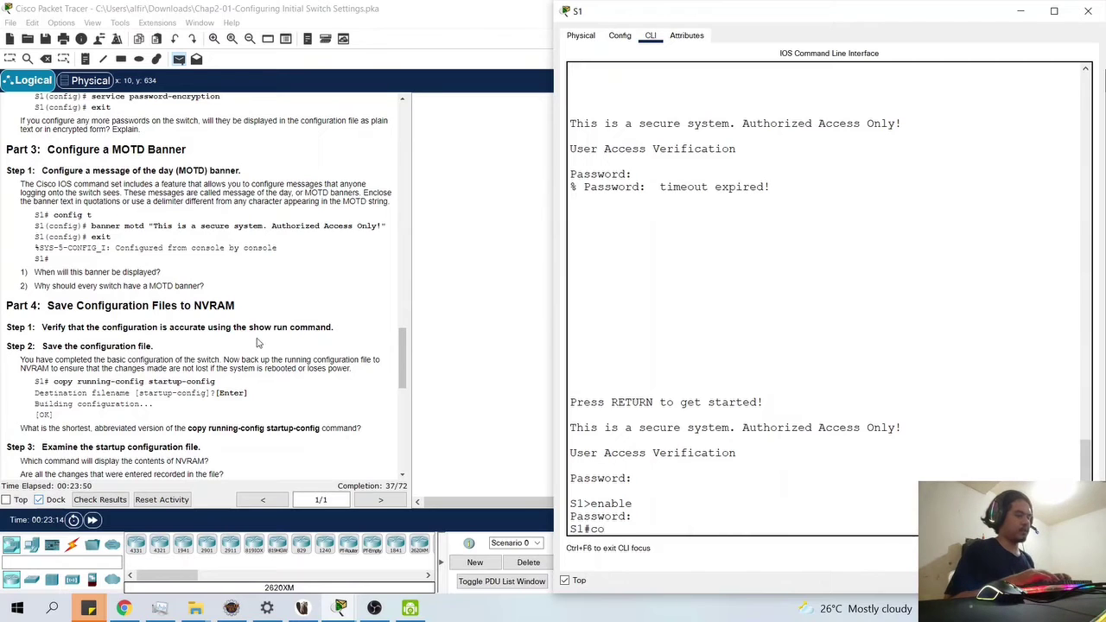
type("py running-c")
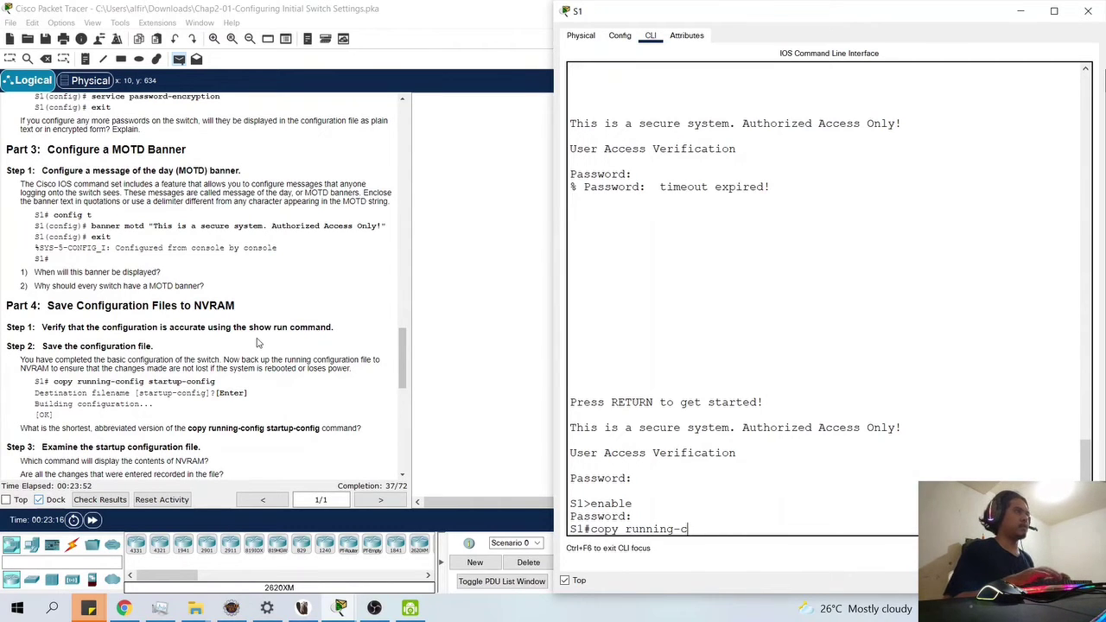
type("onfig st")
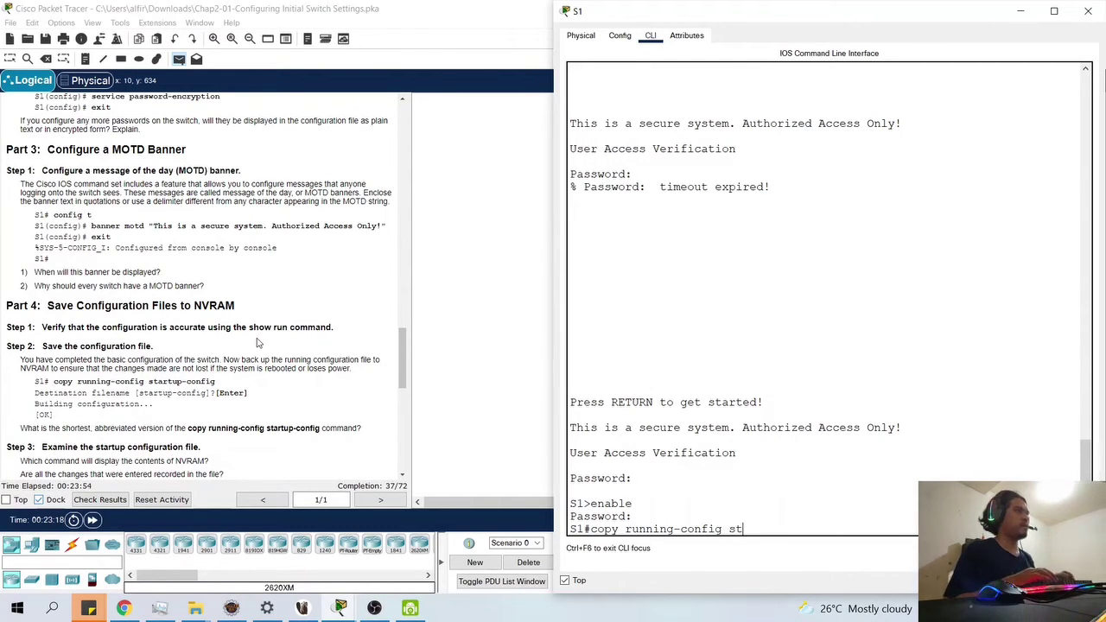
type("artup-config")
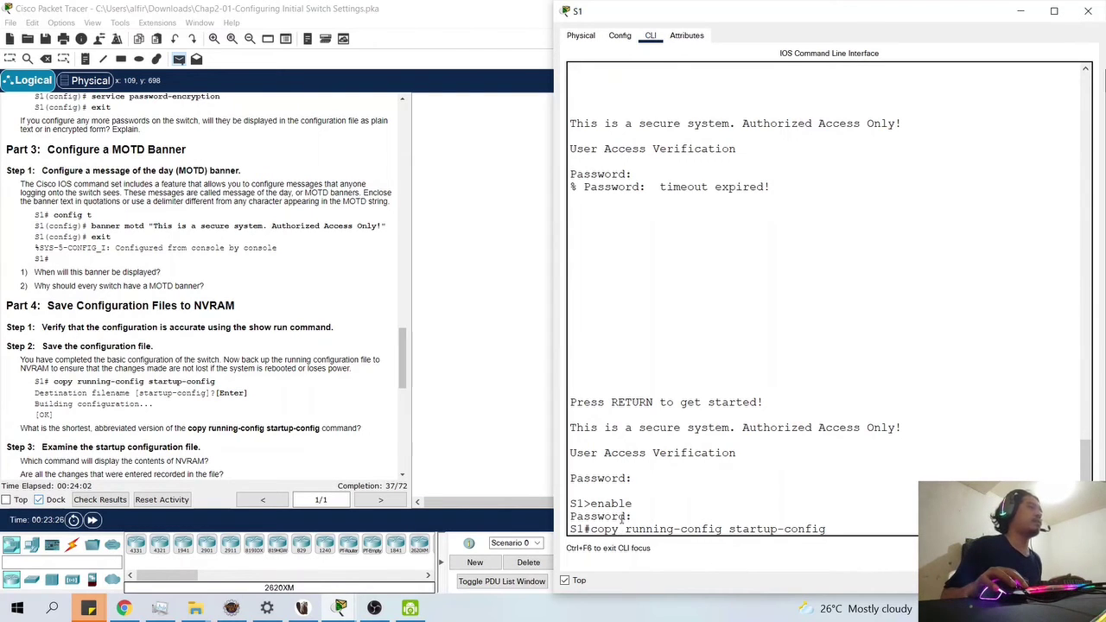
left_click_drag(619, 528, 584, 529)
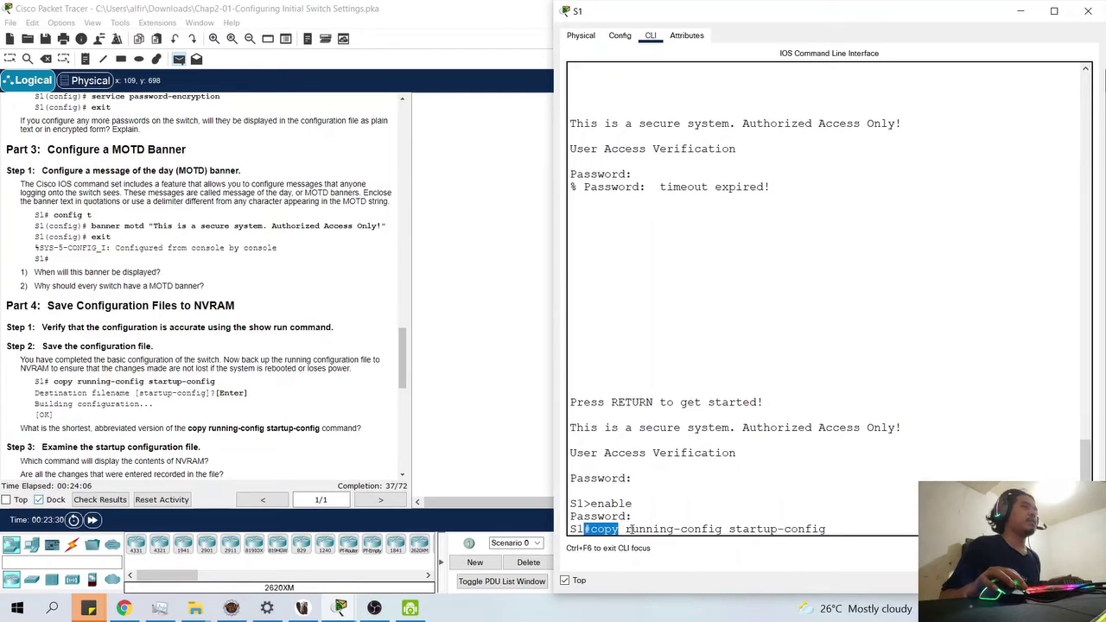
left_click_drag(627, 529, 661, 528)
left_click_drag(758, 529, 790, 530)
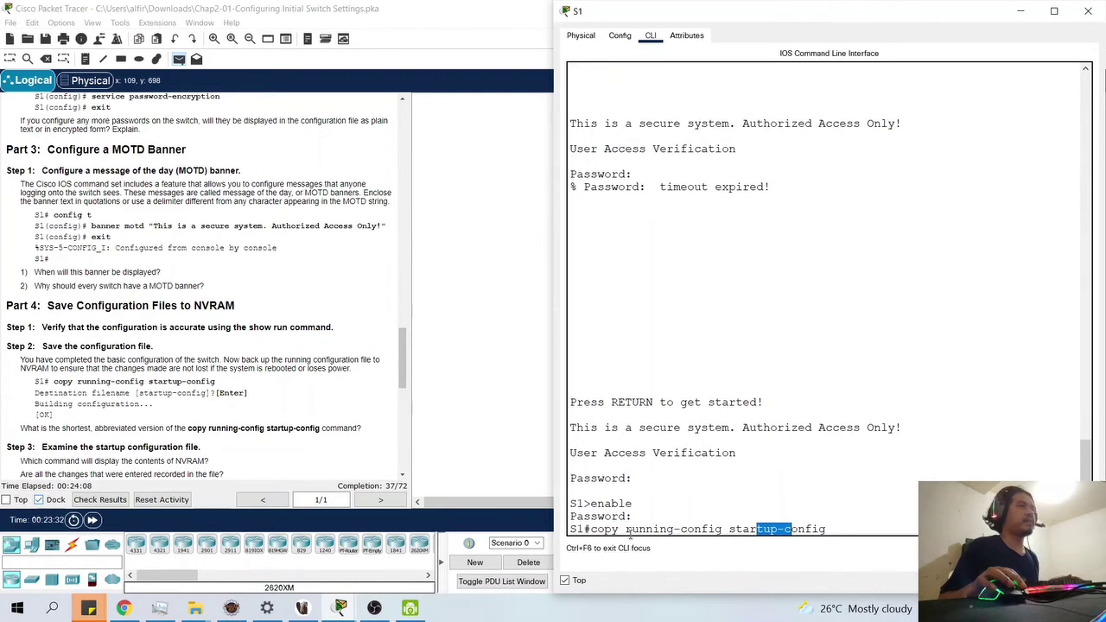
left_click_drag(620, 528, 784, 537)
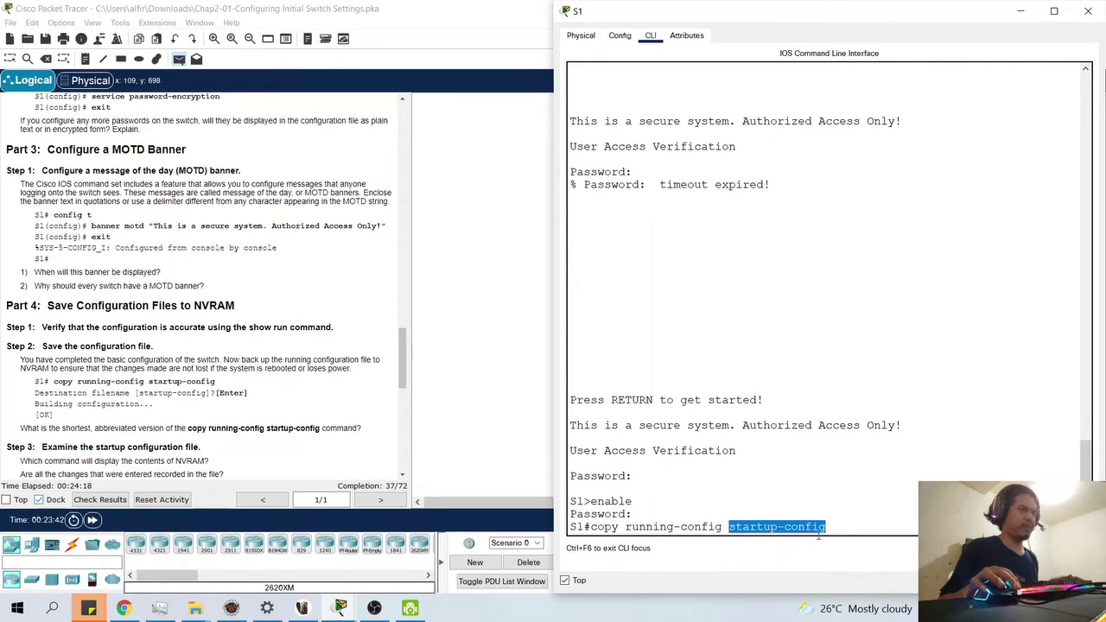
left_click(846, 526)
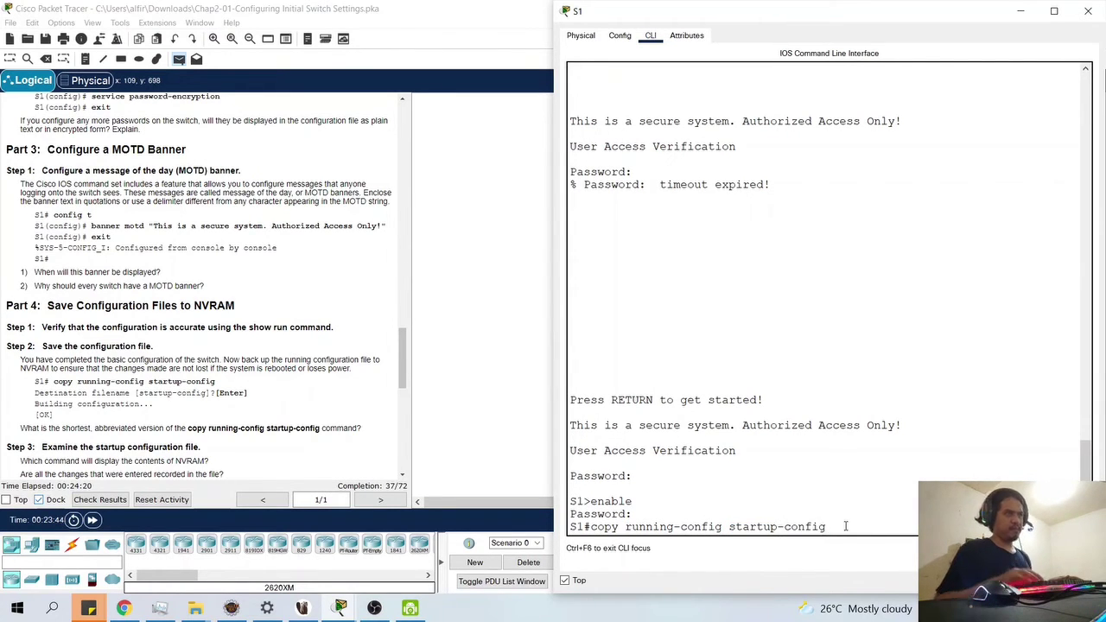
key("Return")
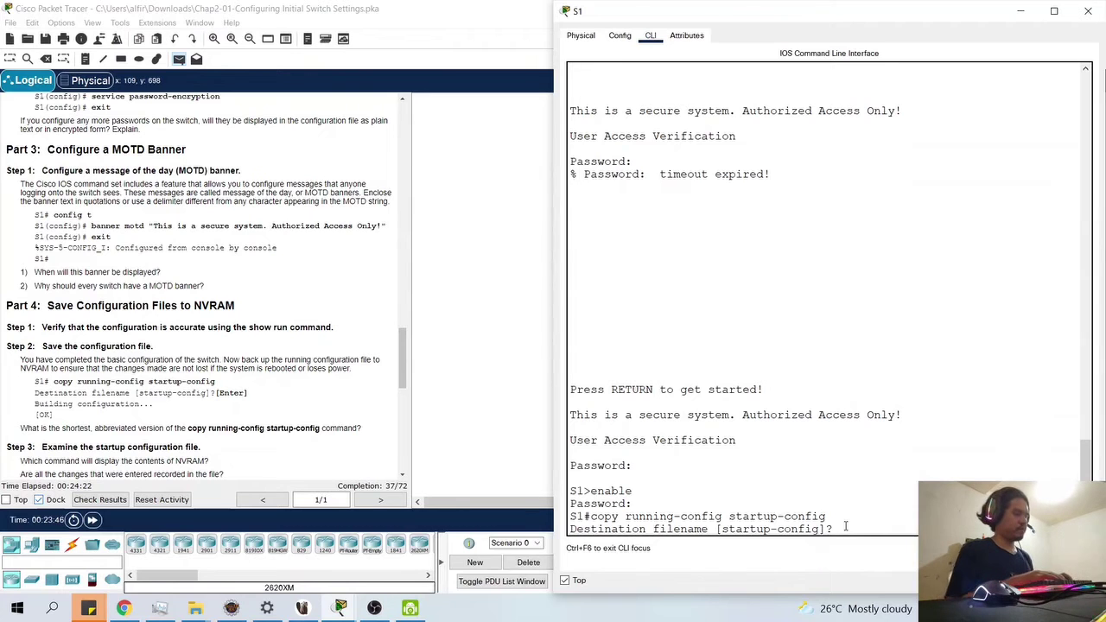
key("Return")
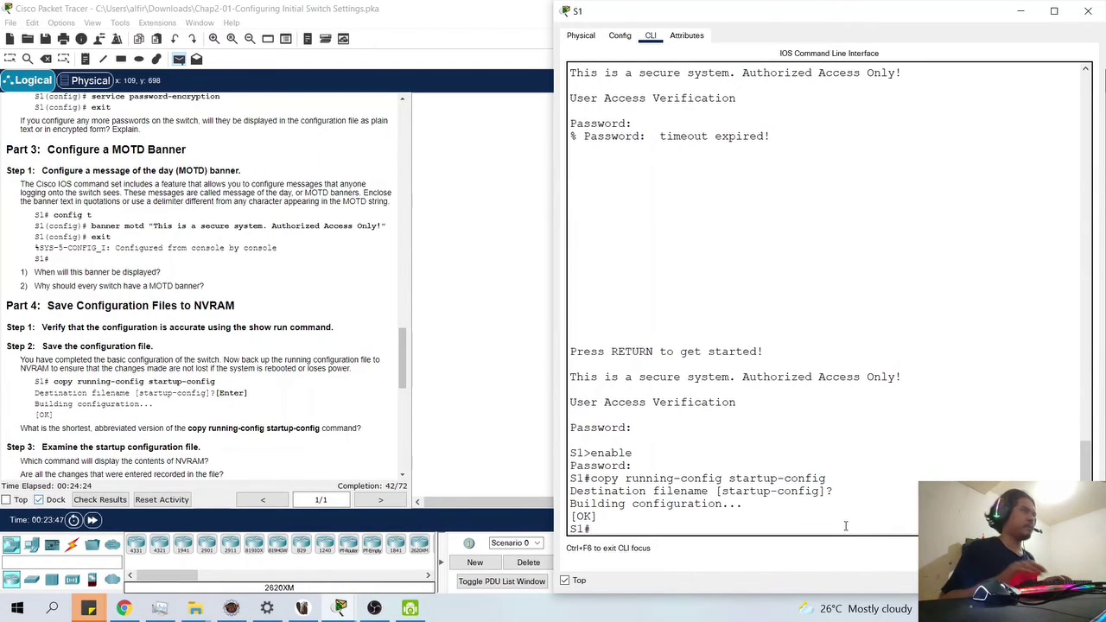
scroll(101, 439, "down", 1)
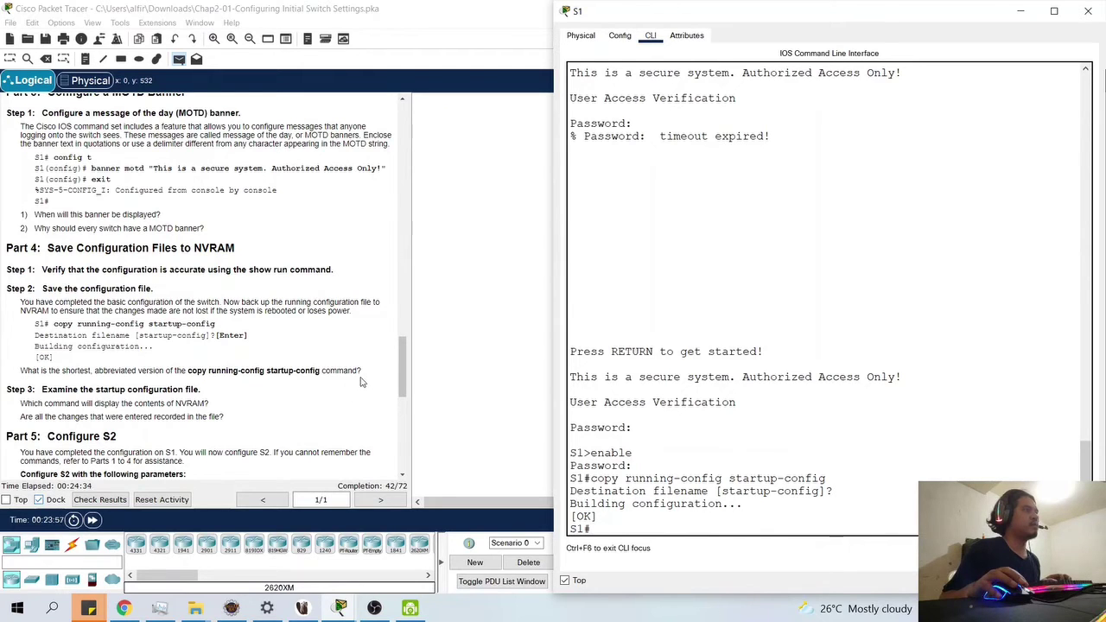
- Try the abbreviated cp run start command, which S1 rejects as invalid input
type("py running-")
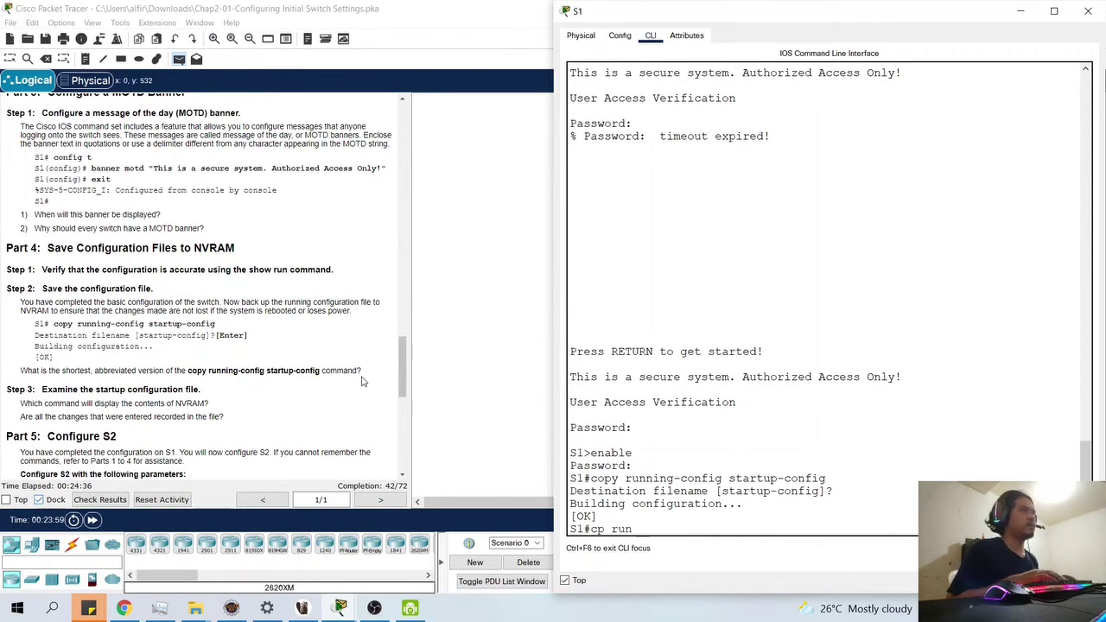
type("config star")
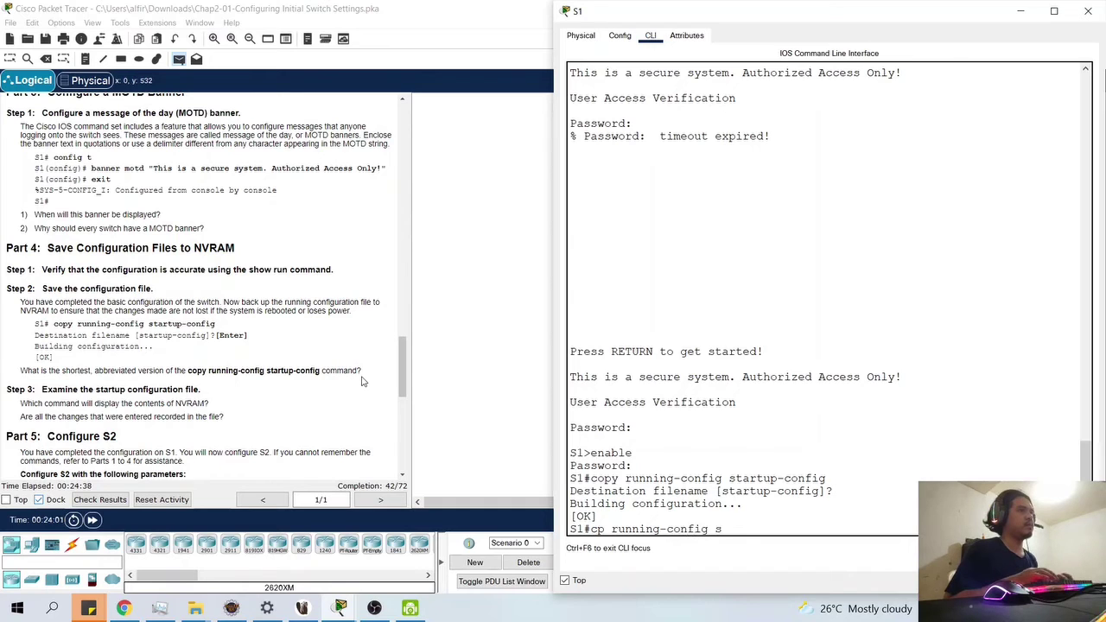
key("BackSpace")
key("BackSpace")
key("BackSpace")
type("tartu")
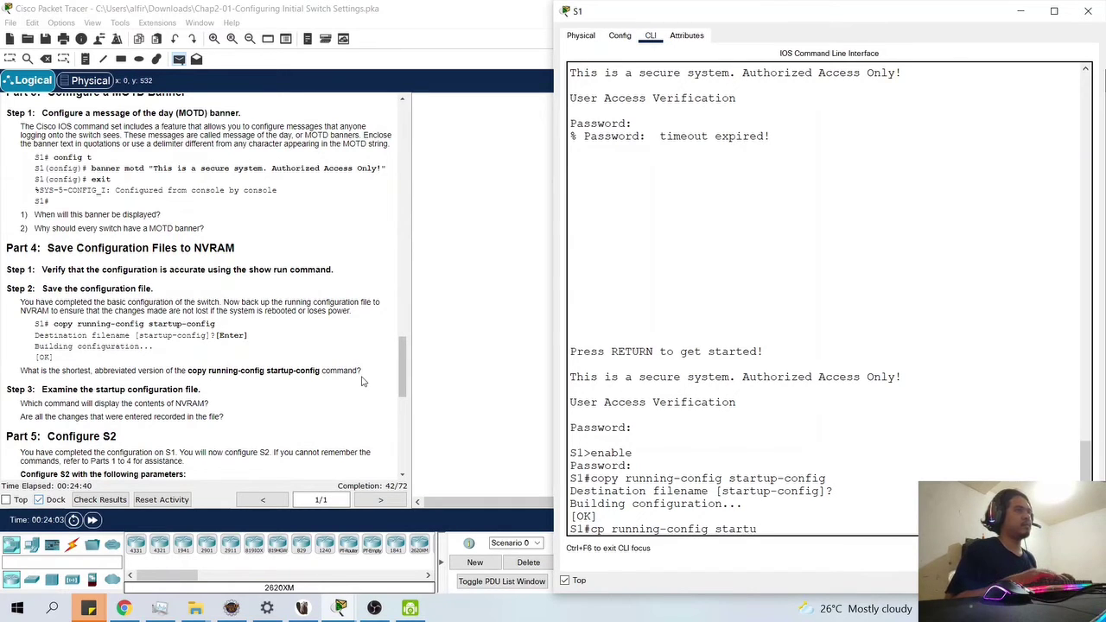
key("BackSpace")
key("BackSpace")
key("BackSpace")
key("BackSpace")
key("BackSpace")
key("BackSpace")
key("BackSpace")
key("BackSpace")
key("BackSpace")
key("BackSpace")
key("BackSpace")
key("BackSpace")
key("BackSpace")
key("BackSpace")
key("BackSpace")
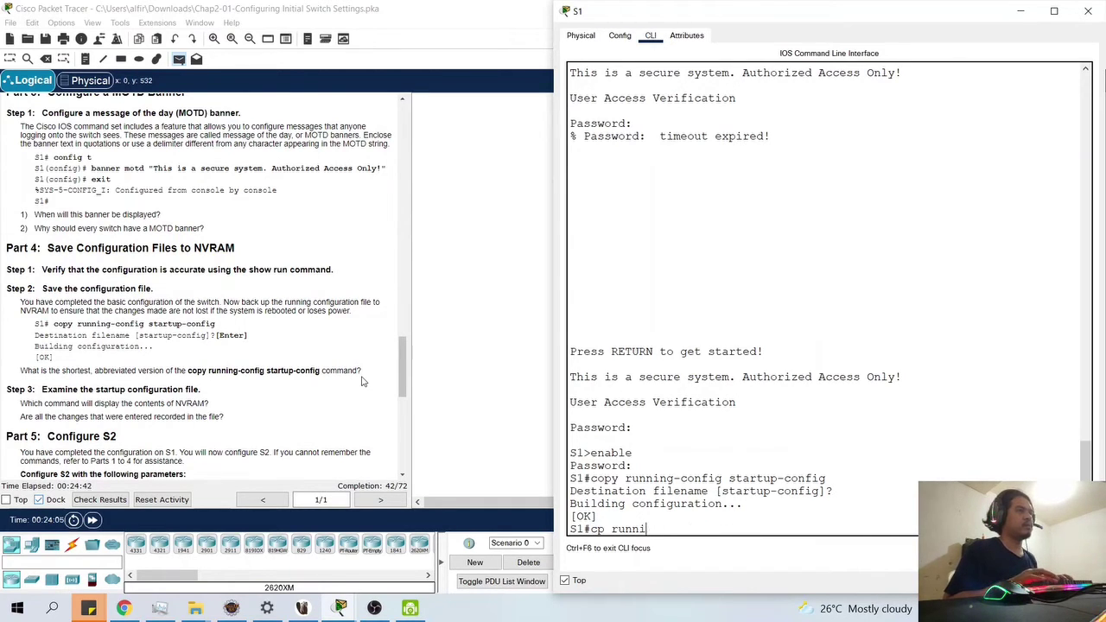
key("BackSpace")
type("start")
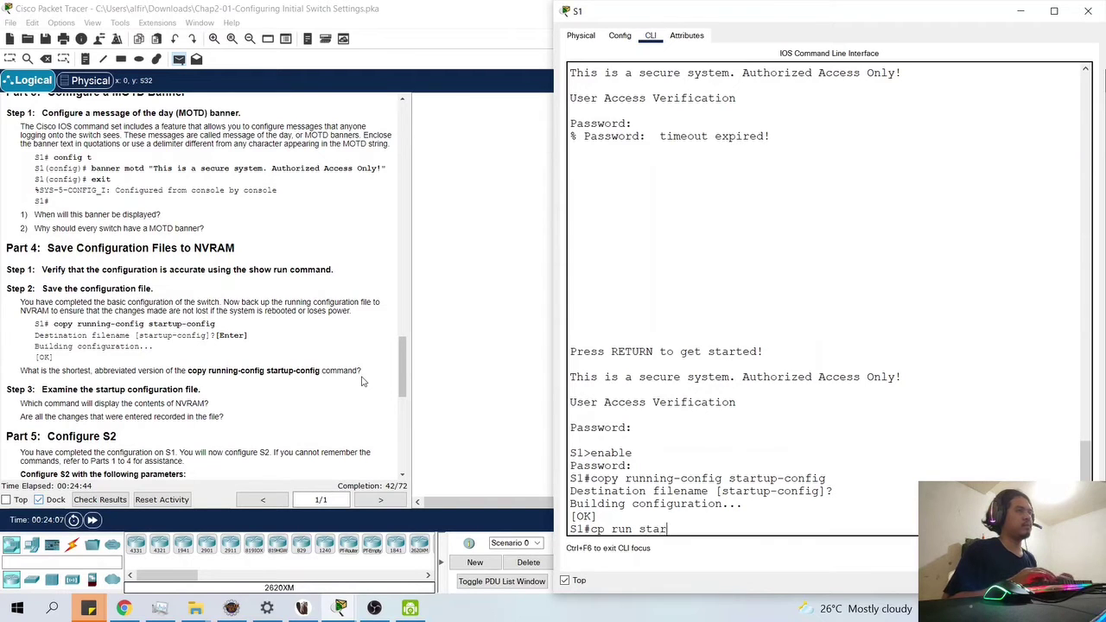
key("Return")
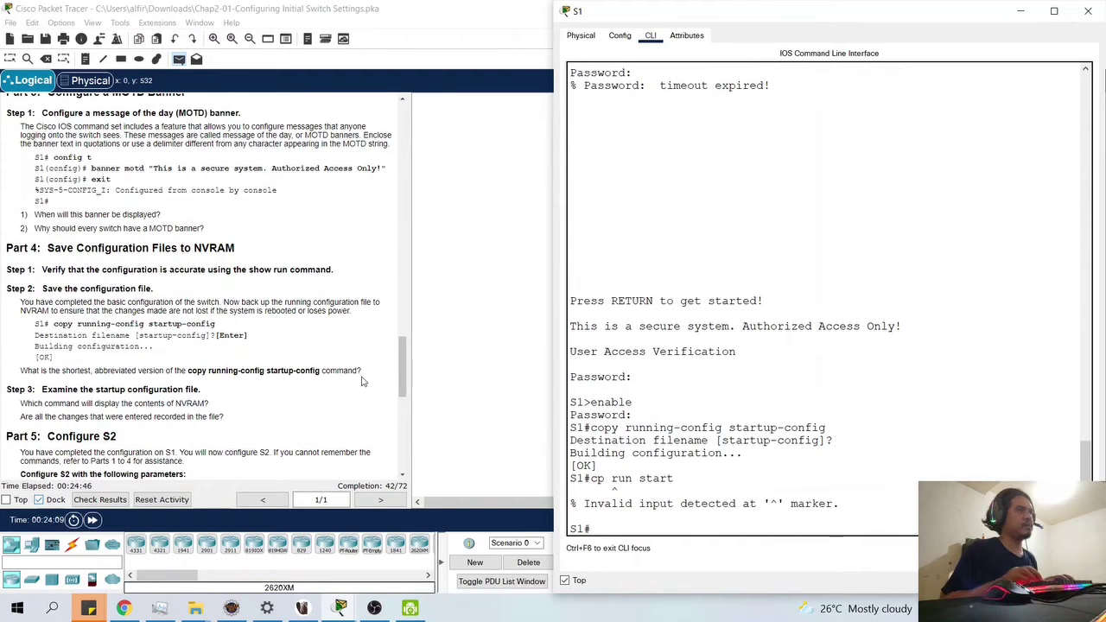
- Correct it to copy run start and save to the default startup-config filename
key("Up")
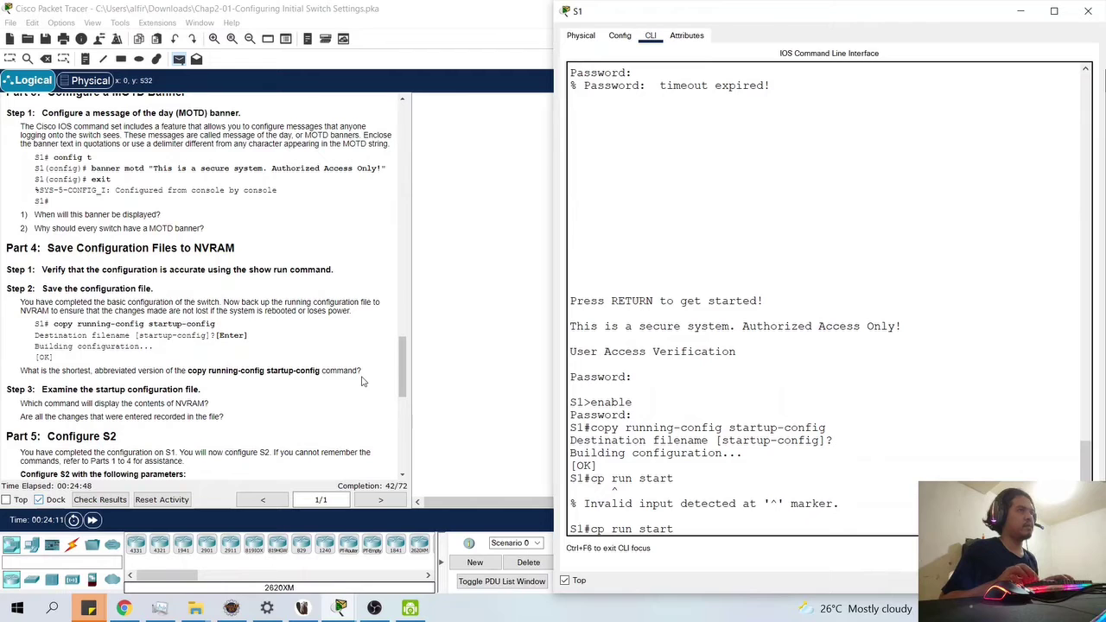
key("BackSpace")
type("opy")
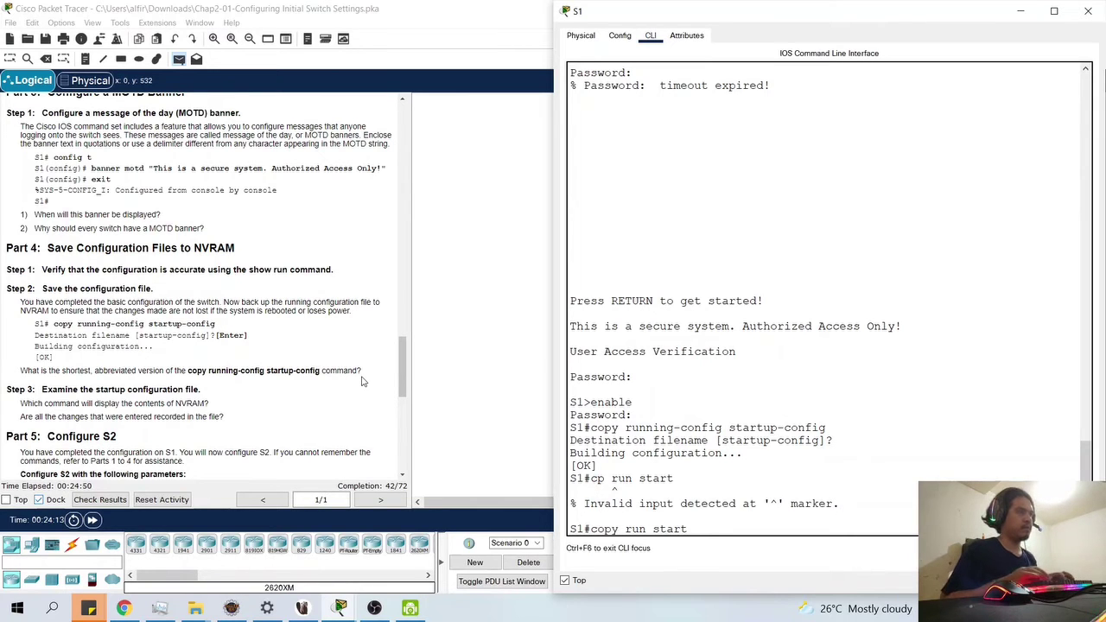
key("Return")
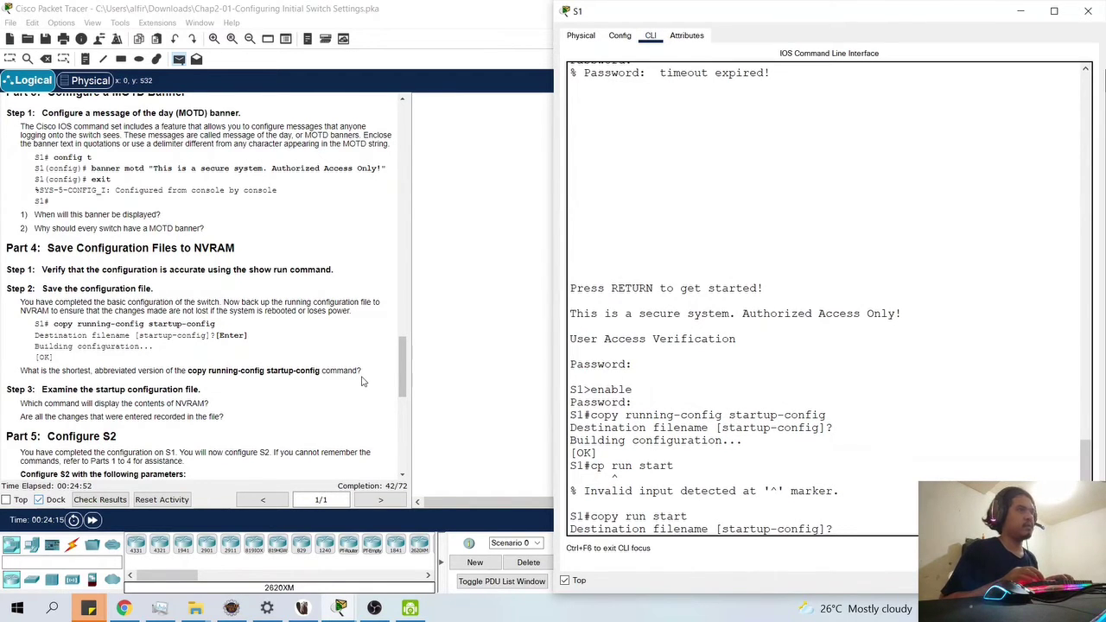
key("Return")
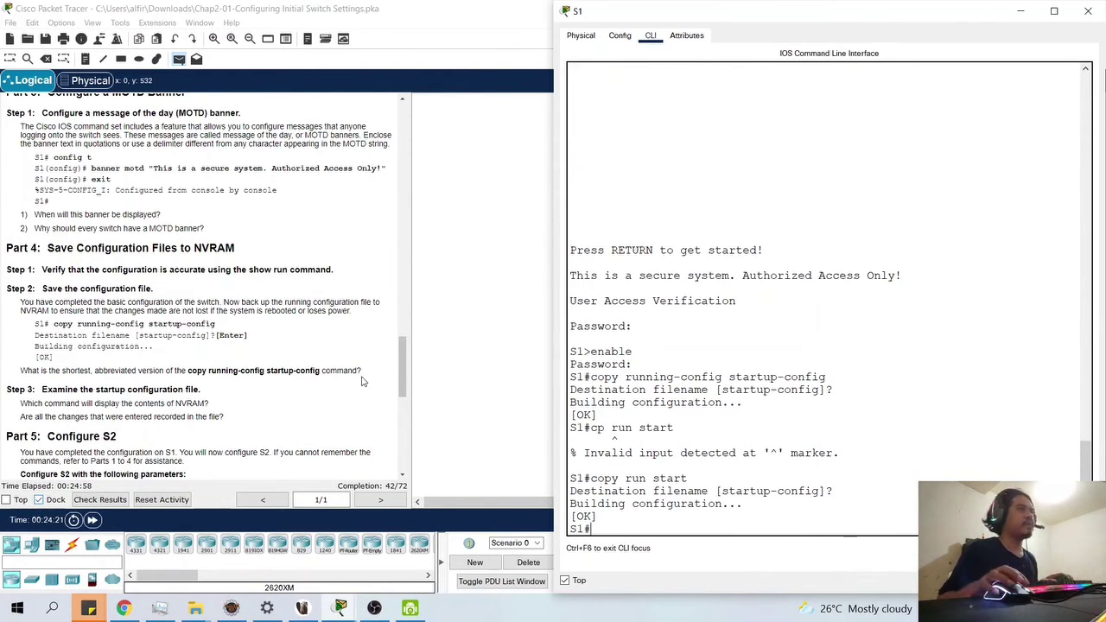
- Highlight the earlier copy command and recall copy run start from history
double_click(617, 376)
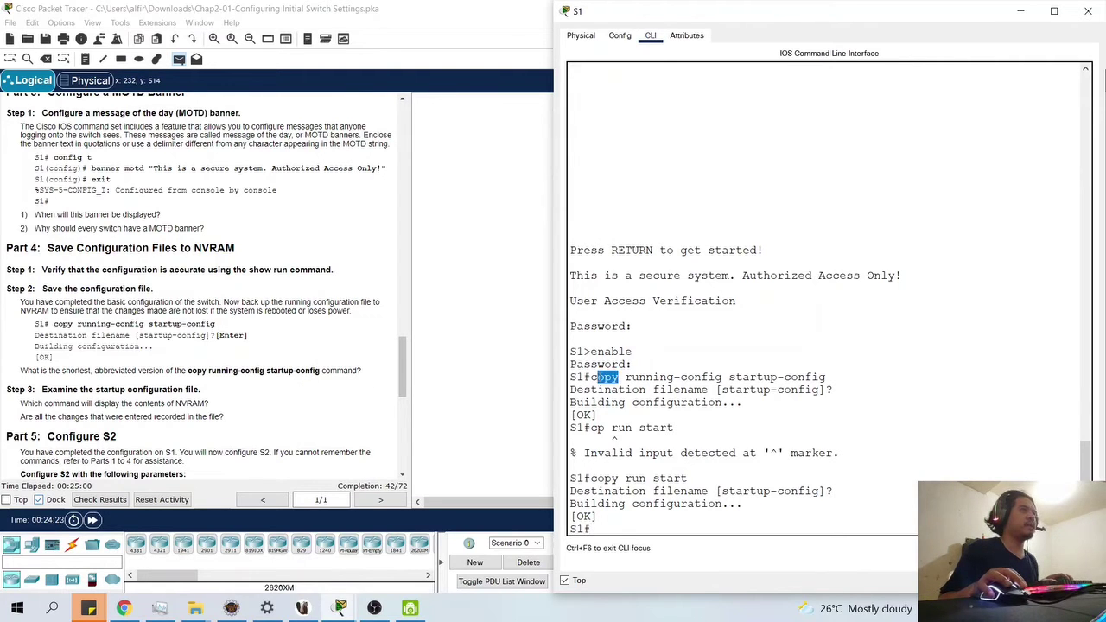
left_click_drag(627, 377, 742, 383)
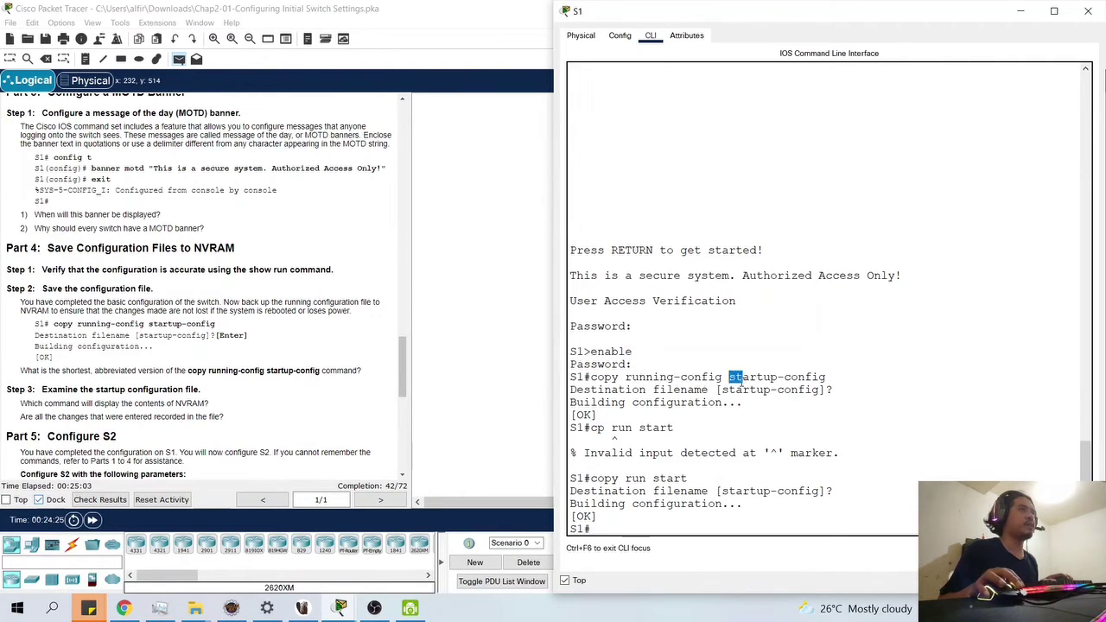
left_click(611, 527)
type("copy")
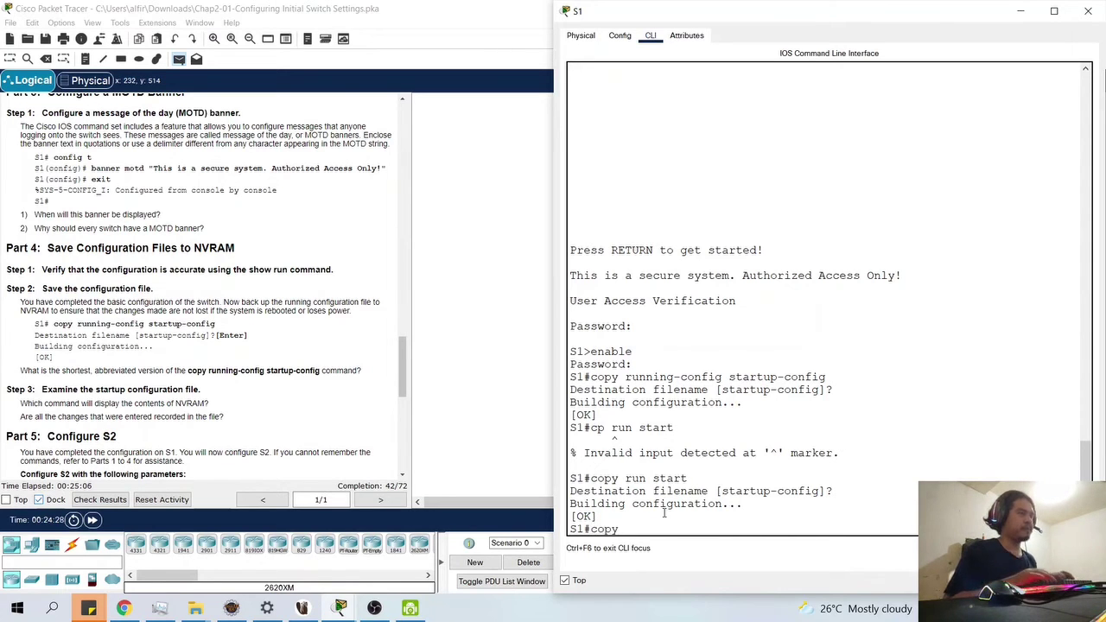
key("BackSpace")
key("BackSpace")
key("BackSpace")
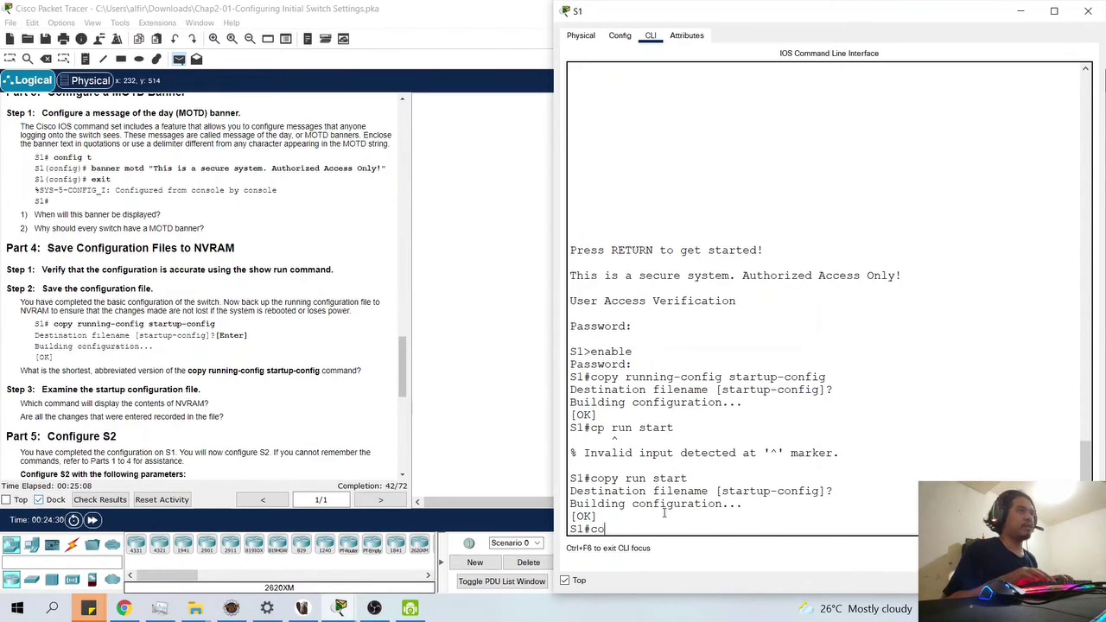
key("Up")
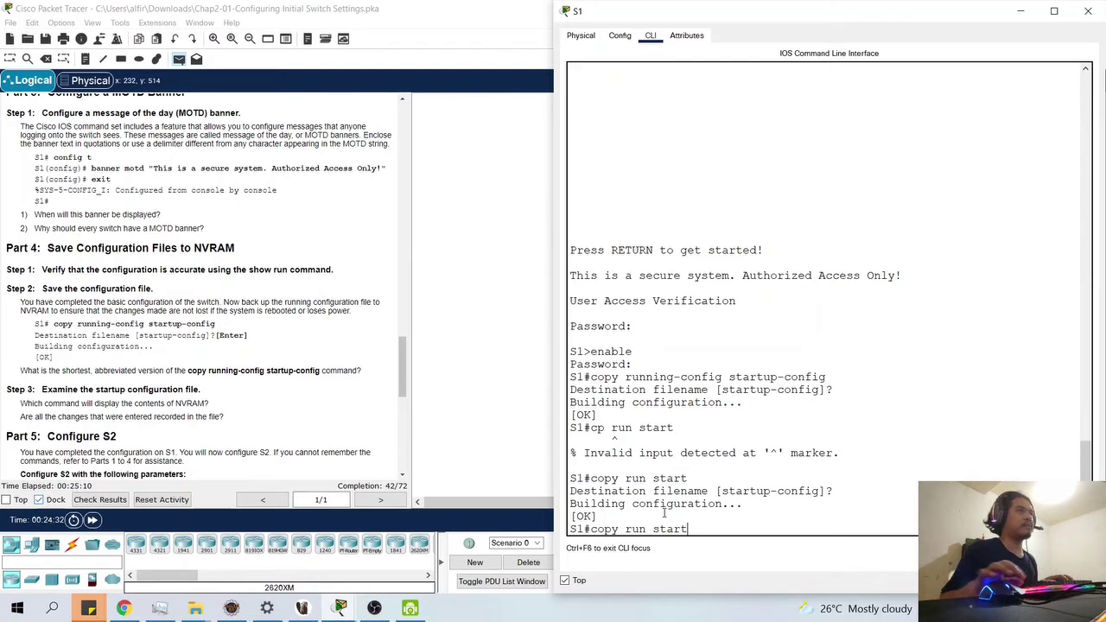
key("Left")
key("Left")
key("Left")
key("Left")
key("Left")
key("Left")
key("Left")
key("Left")
key("Left")
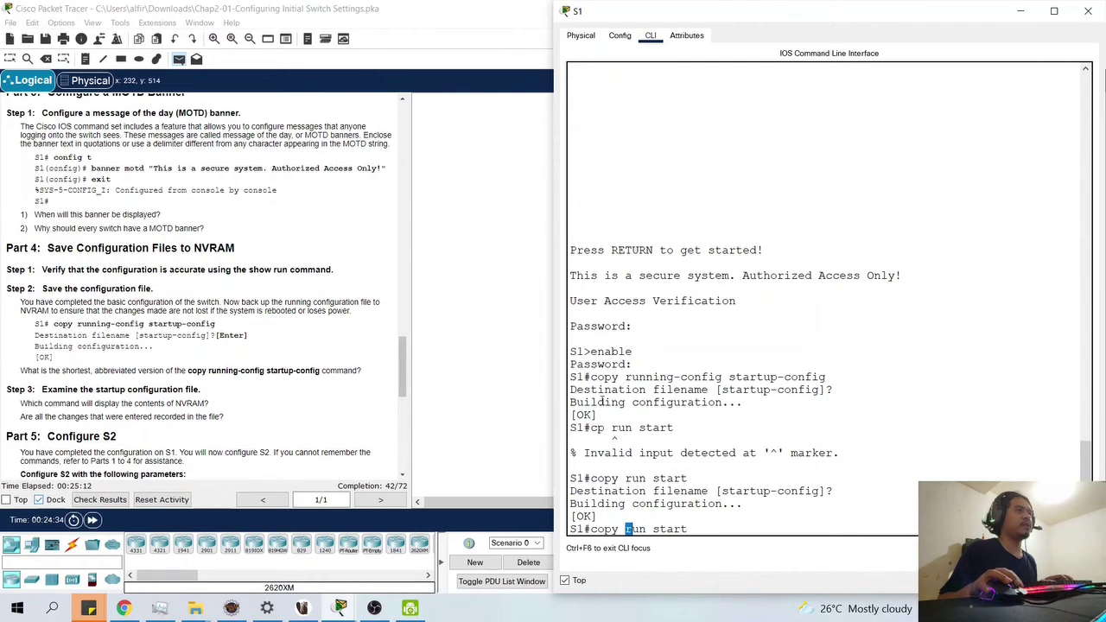
key("Right")
key("Right")
key("Right")
key("Right")
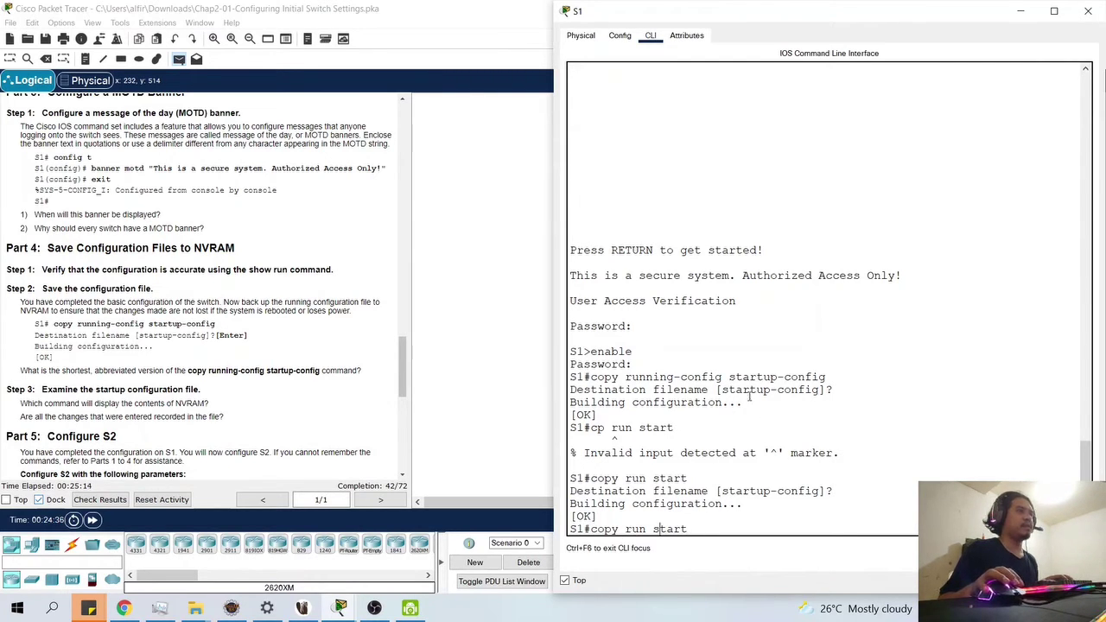
- Highlight the earlier copy and cp commands, then run copy run start again
left_click_drag(728, 378, 843, 366)
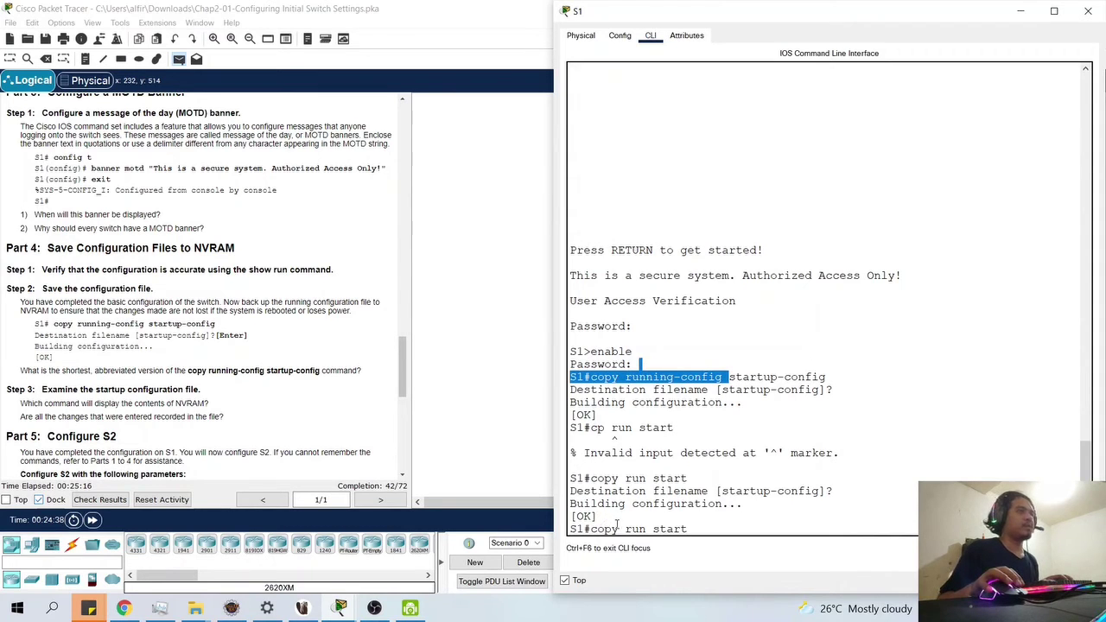
left_click_drag(618, 528, 585, 531)
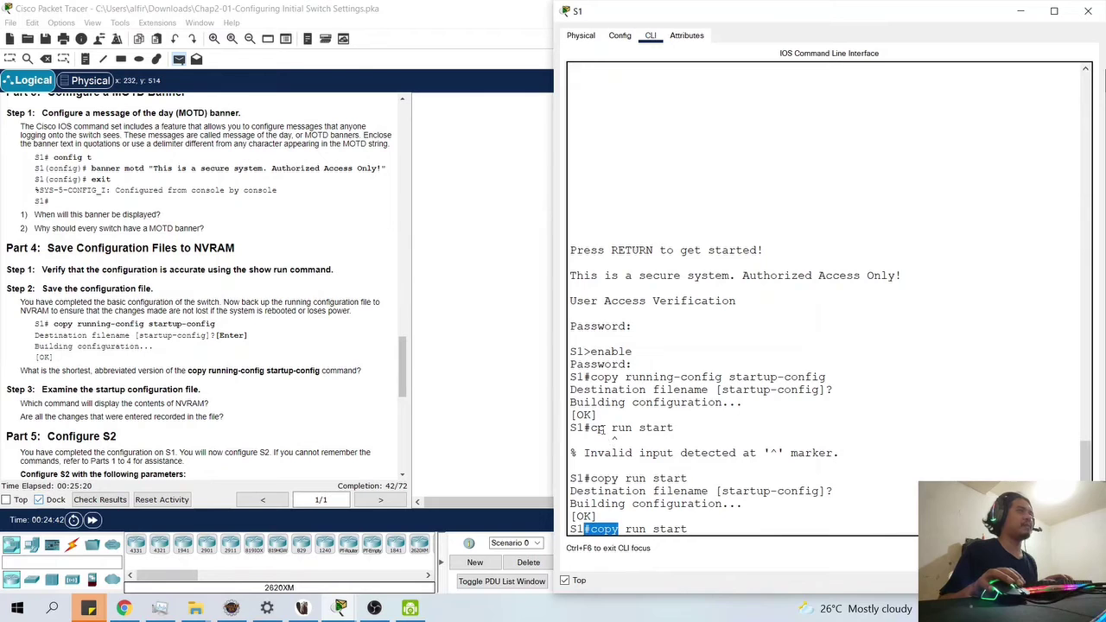
left_click_drag(605, 428, 591, 429)
left_click(712, 534)
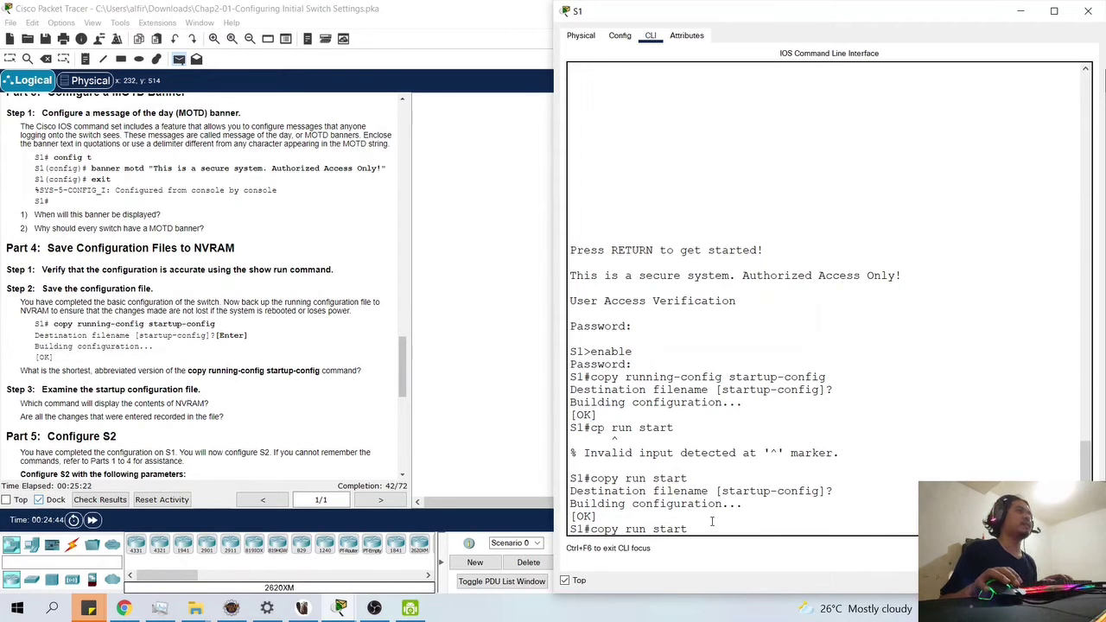
key("Return")
key("Return")
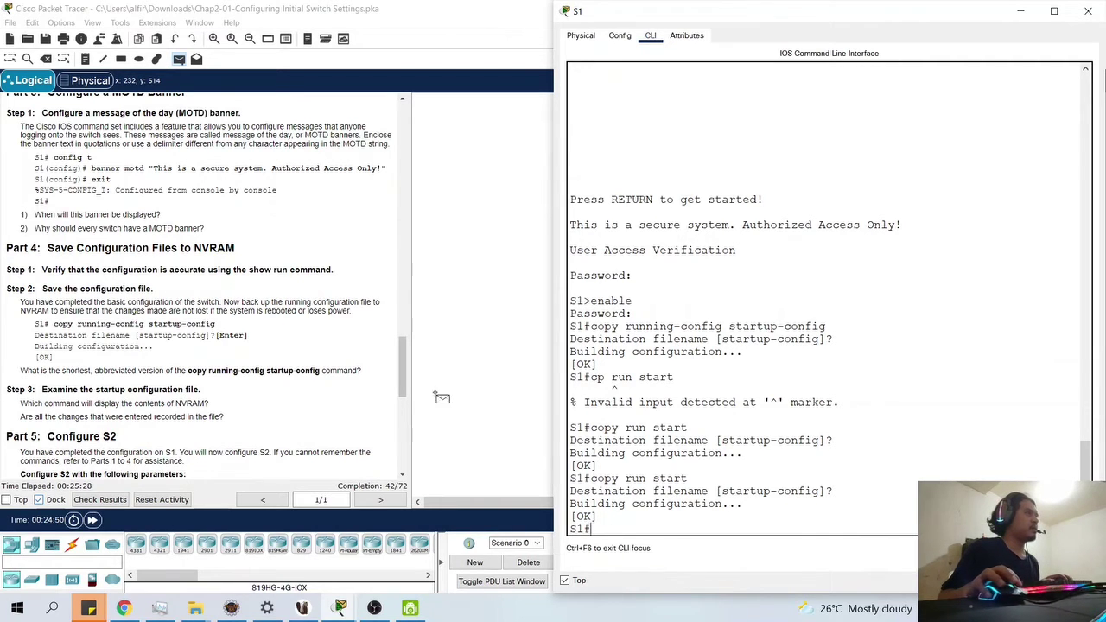
- Run show start and page through S1's startup configuration to the end
type("sh")
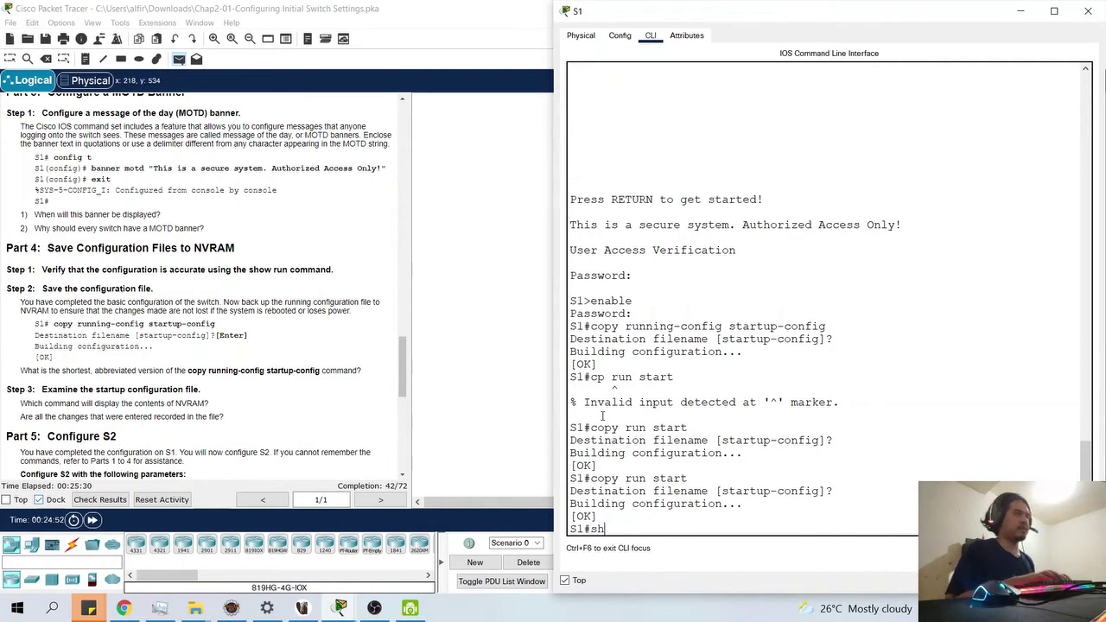
type("ow start")
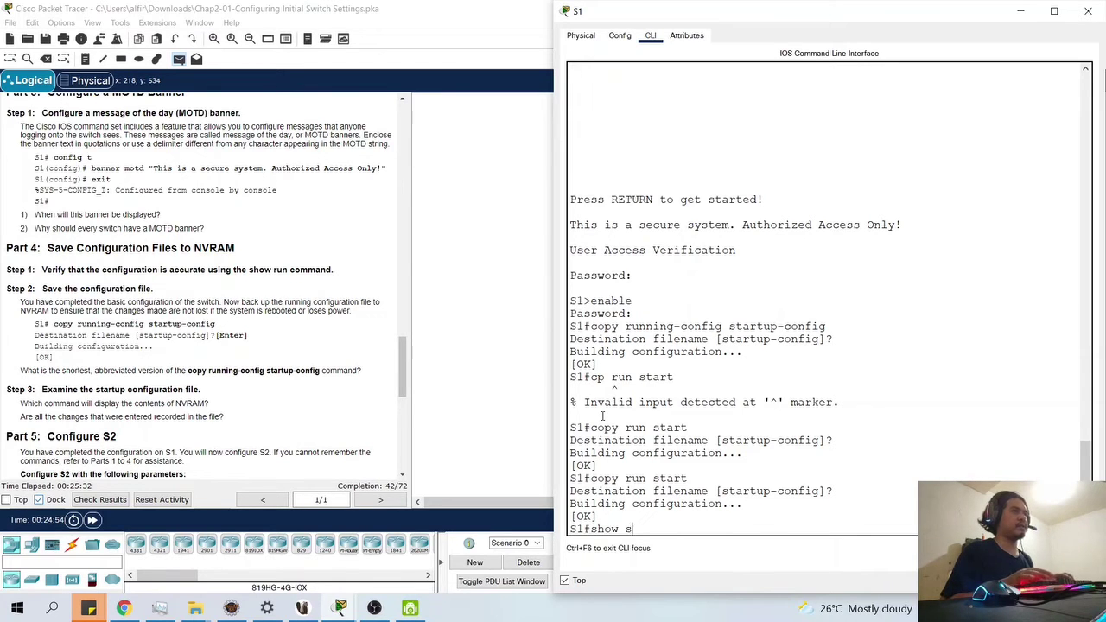
key("Return")
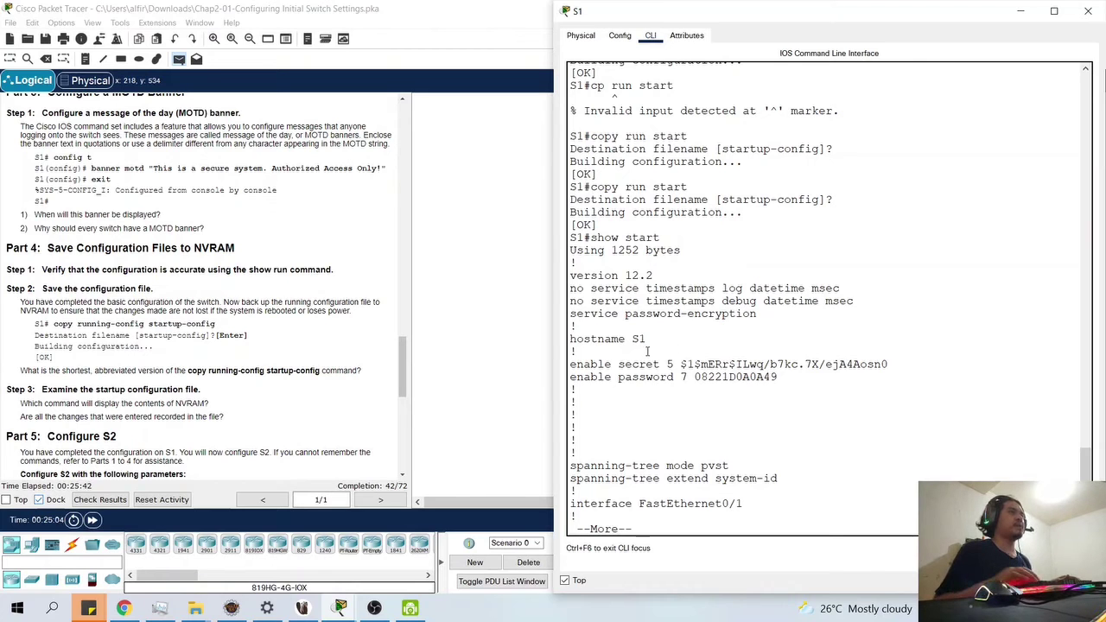
key("Return")
key("Return")
key("Return")
key("Return")
key("Return")
key("Return")
key("Return")
key("Return")
key("Return")
key("Return")
key("Return")
key("Return")
key("Return")
key("Return")
key("Return")
key("Return")
key("Return")
key("Return")
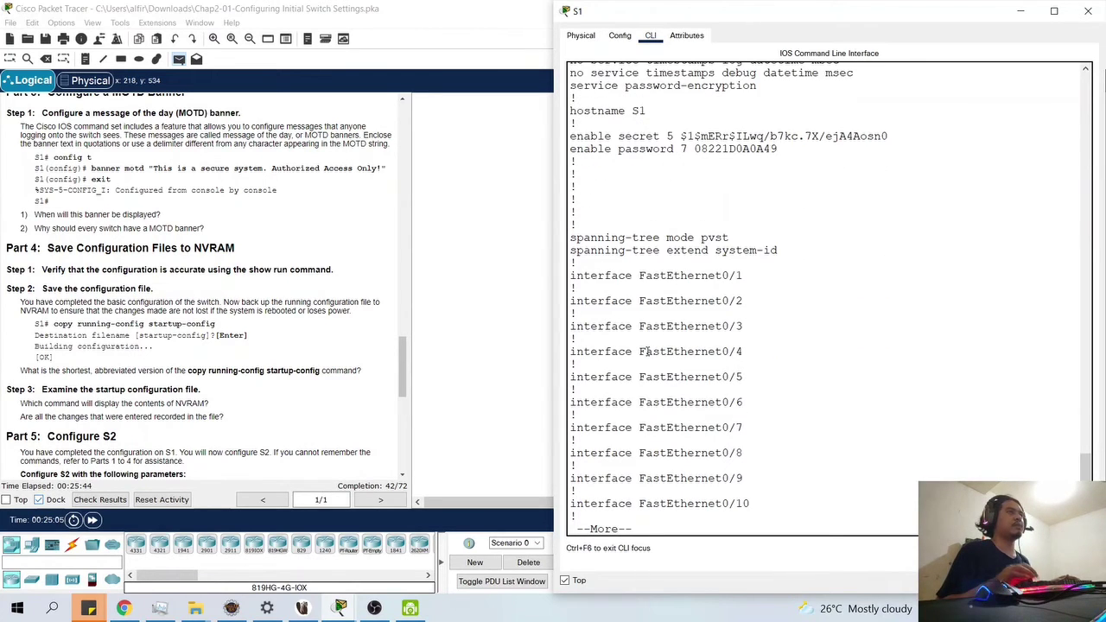
key("Return")
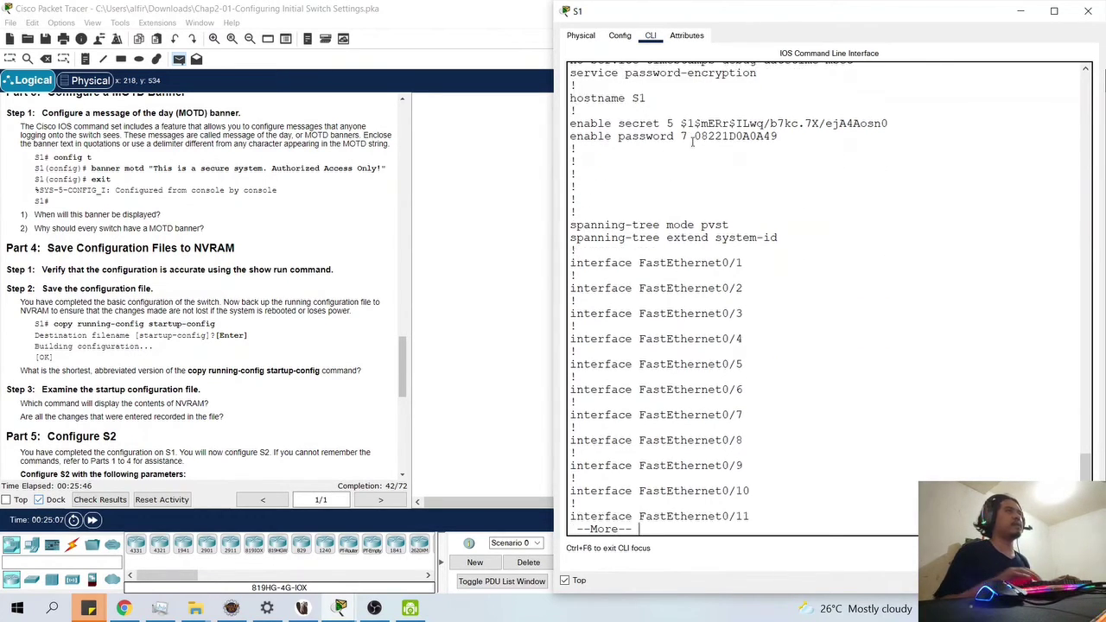
key("Return")
key("Return")
key("Return")
key("Return")
key("Return")
key("Return")
key("Return")
key("Return")
key("Return")
key("Return")
key("Return")
key("Return")
key("Return")
key("Return")
key("Return")
key("Return")
key("Return")
key("Return")
key("Return")
key("Return")
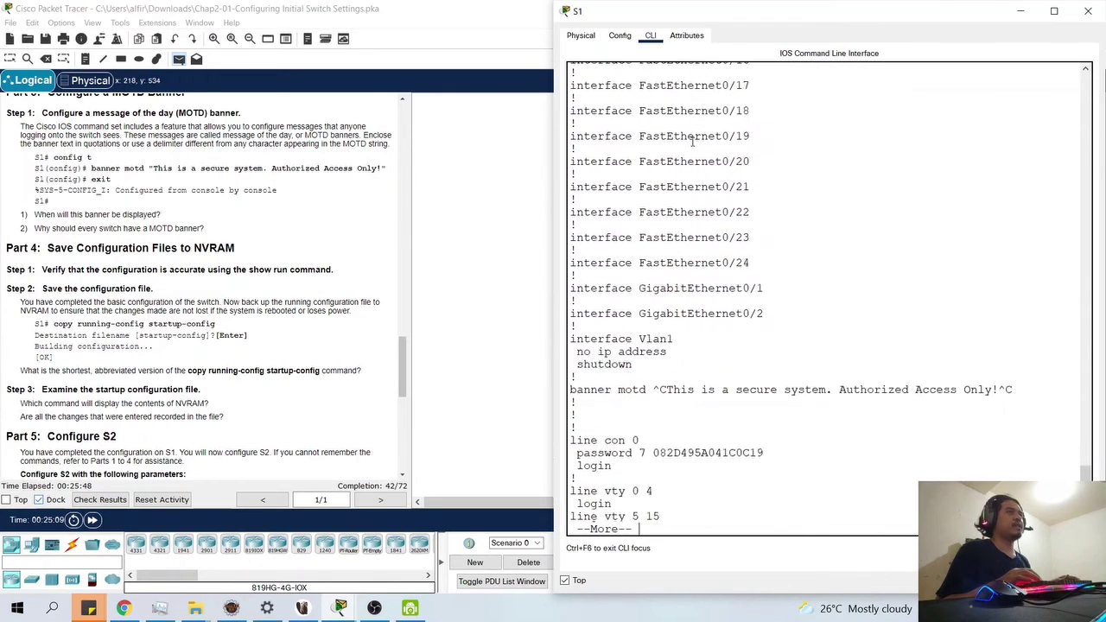
key("Return")
key("Return")
key("Return")
key("Return")
key("Return")
key("Return")
key("Return")
key("Return")
key("Return")
key("Return")
key("Return")
key("Return")
key("Return")
key("Return")
key("Return")
key("Return")
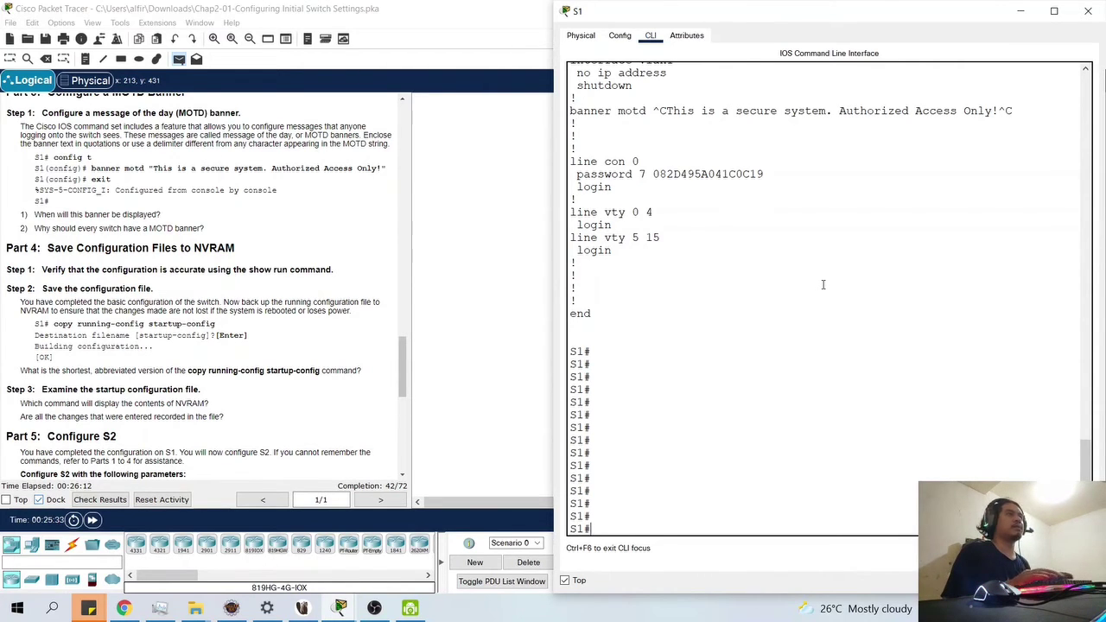
- Clear the recalled command, scroll the instructions to Part 5, and close the S1 window
key("Up")
key("Up")
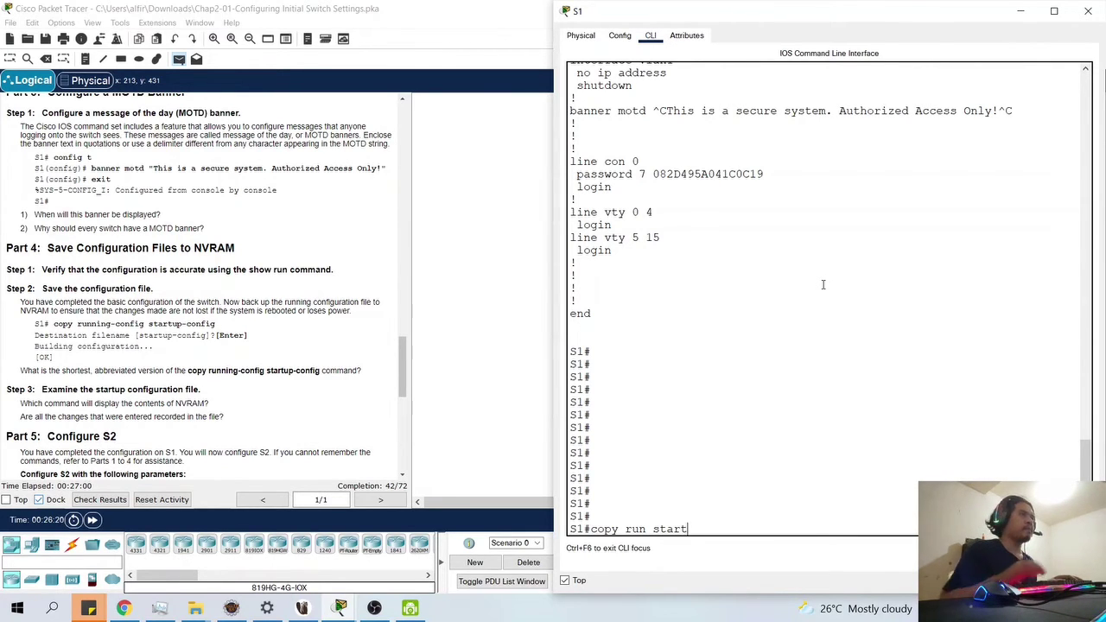
key("BackSpace")
key("BackSpace")
key("BackSpace")
key("BackSpace")
key("BackSpace")
key("BackSpace")
key("BackSpace")
key("BackSpace")
key("BackSpace")
key("BackSpace")
key("BackSpace")
key("BackSpace")
key("BackSpace")
key("BackSpace")
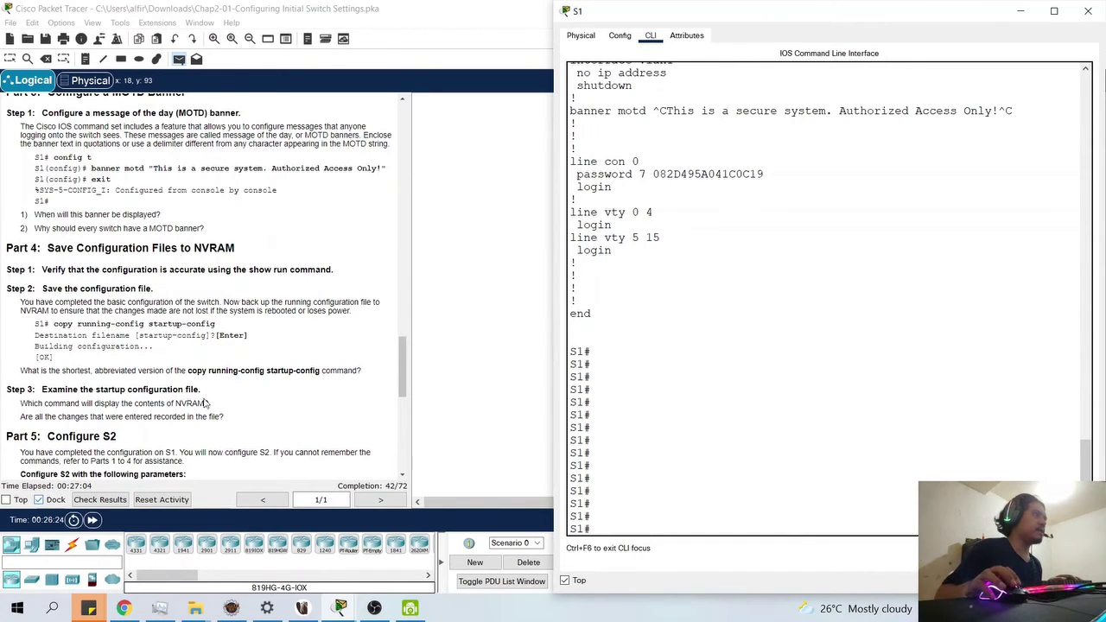
scroll(241, 435, "down", 1)
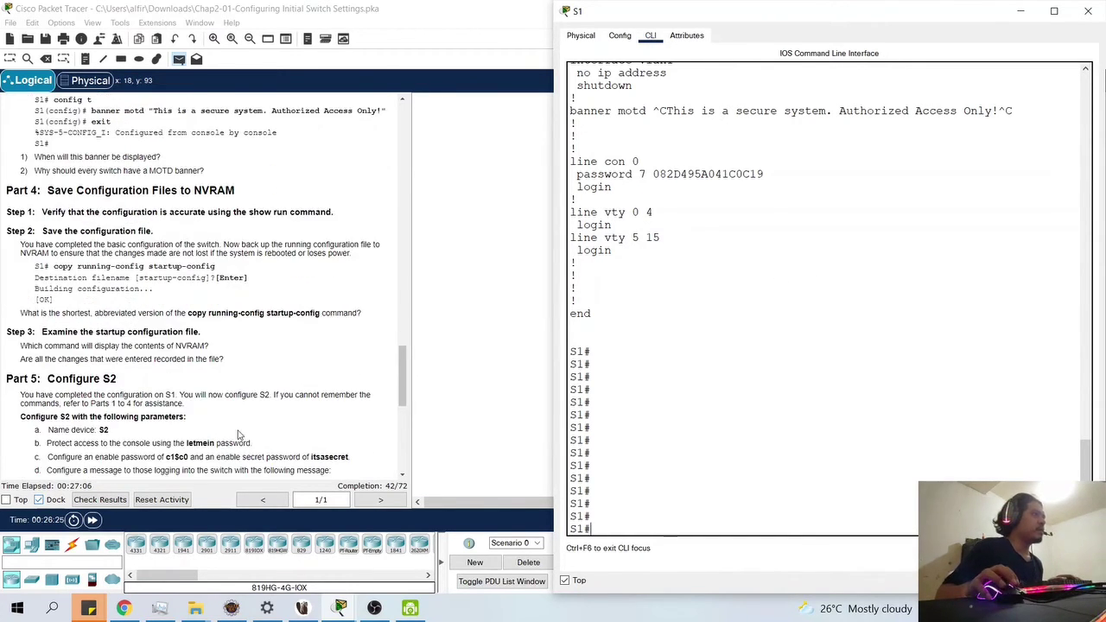
scroll(85, 382, "down", 1)
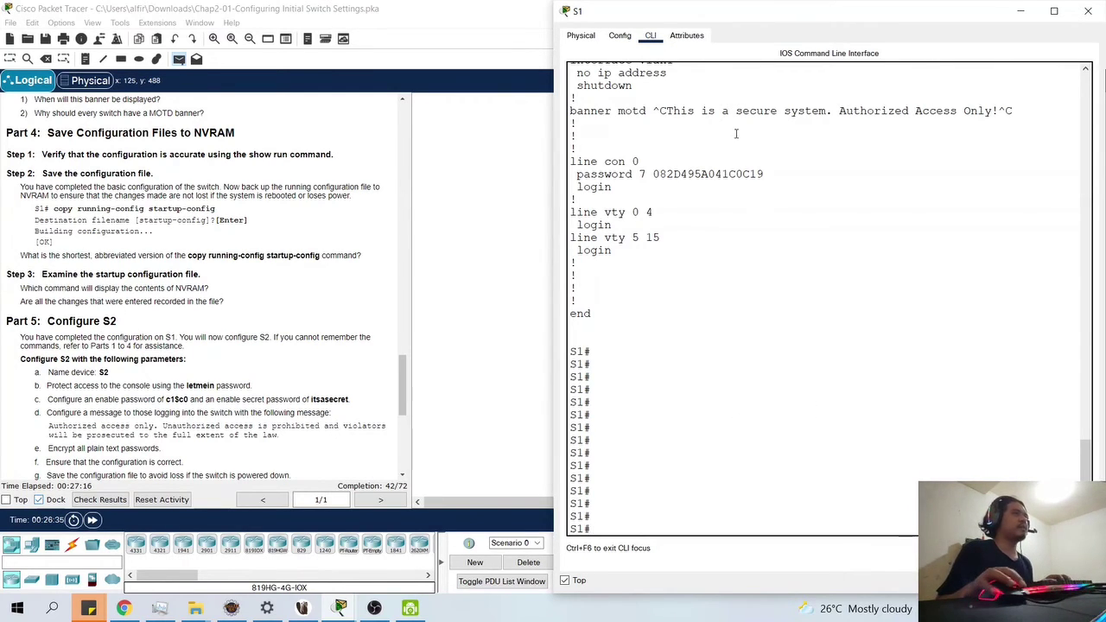
left_click(1088, 15)
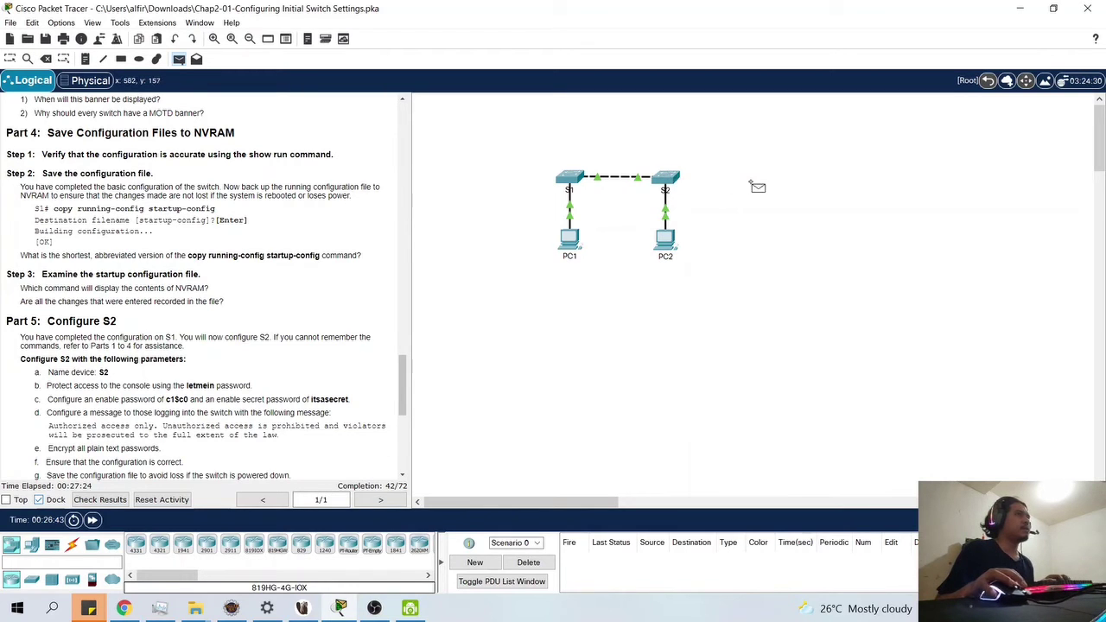
- Open S2's CLI window, keep it always on top, and snap it to the right half
key("Escape")
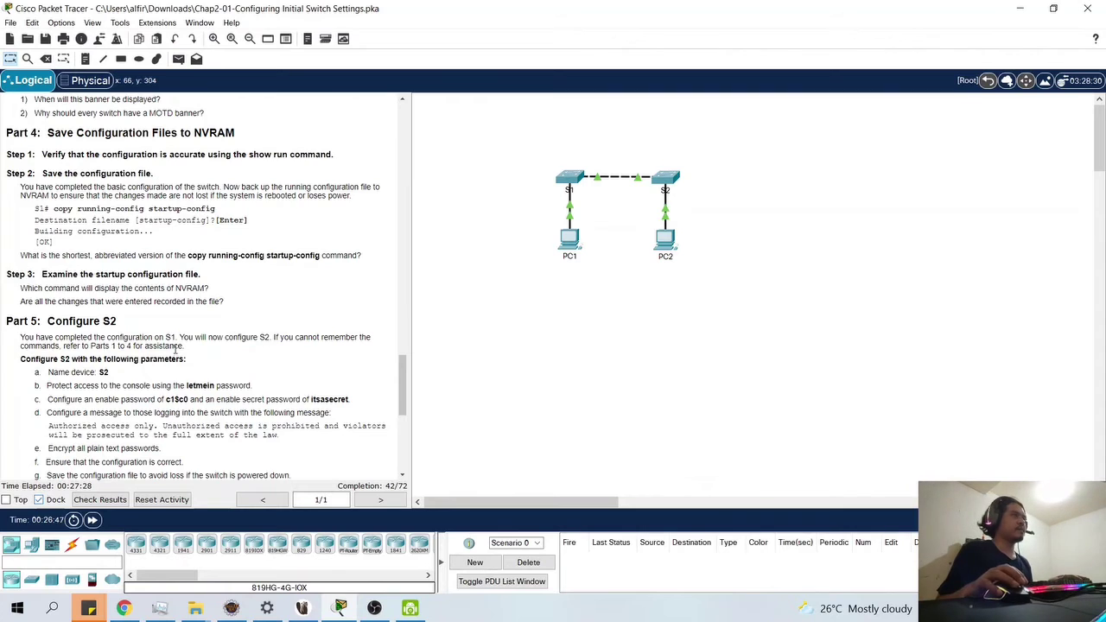
scroll(176, 349, "down", 1)
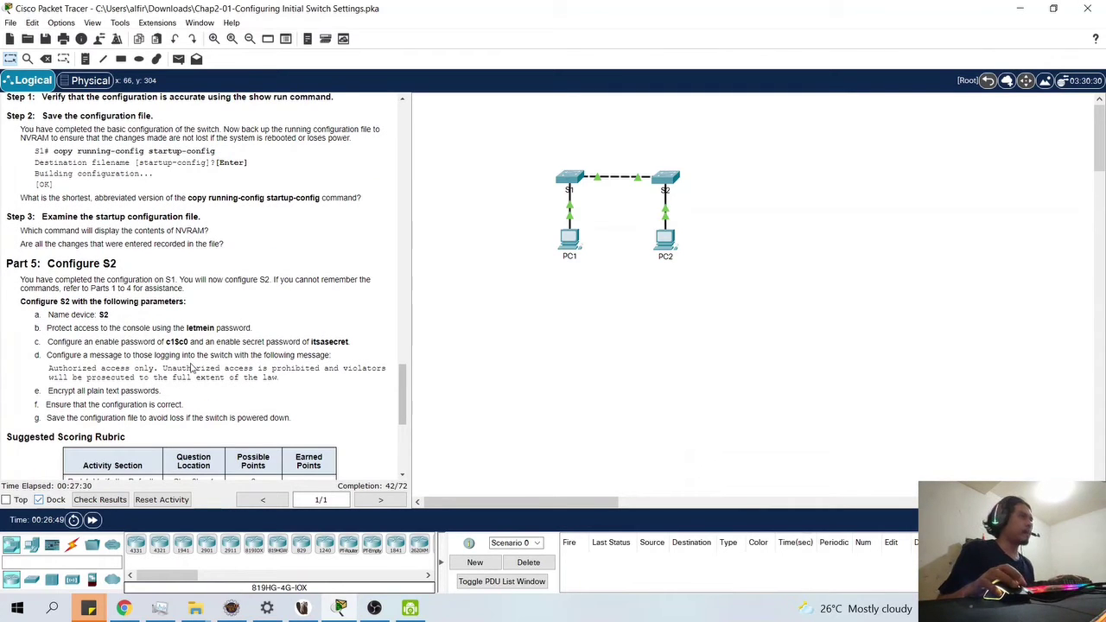
scroll(193, 358, "down", 1)
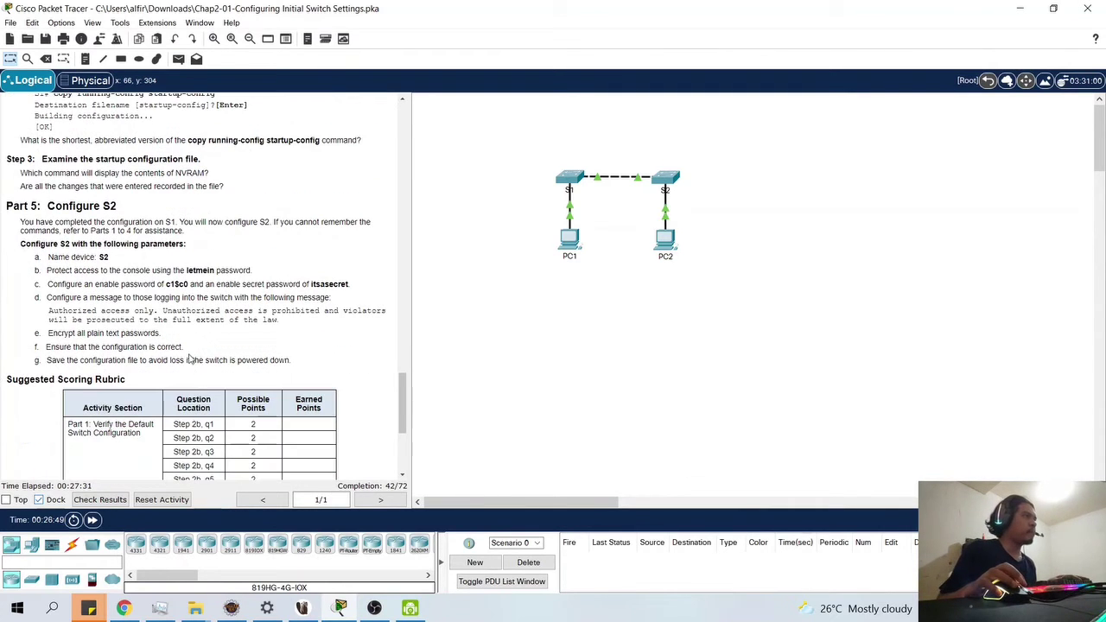
left_click(665, 178)
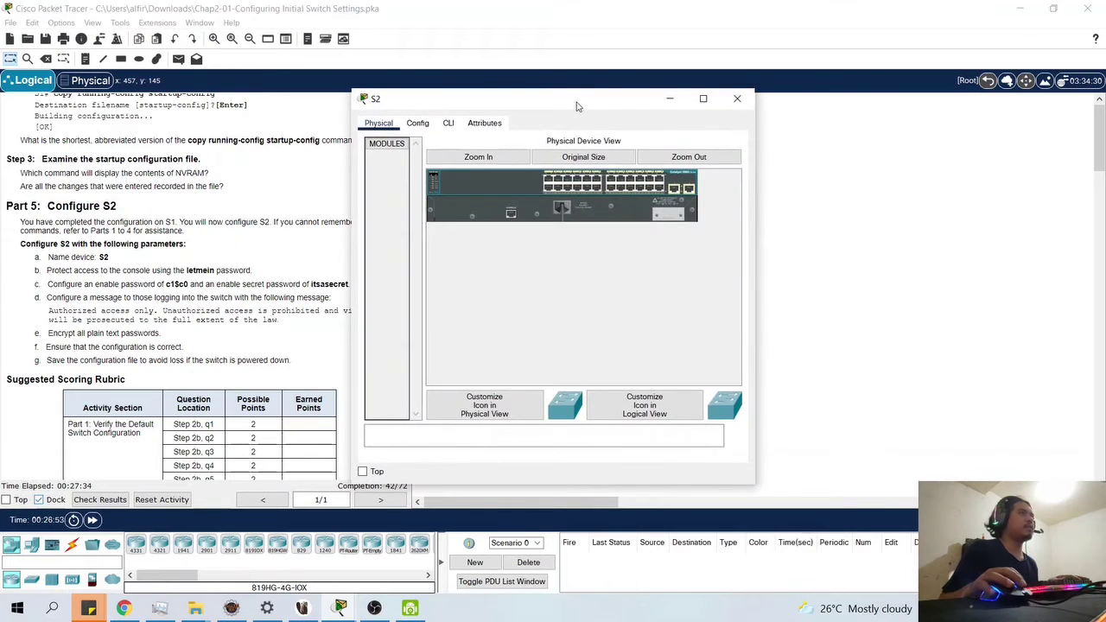
left_click_drag(577, 106, 799, 110)
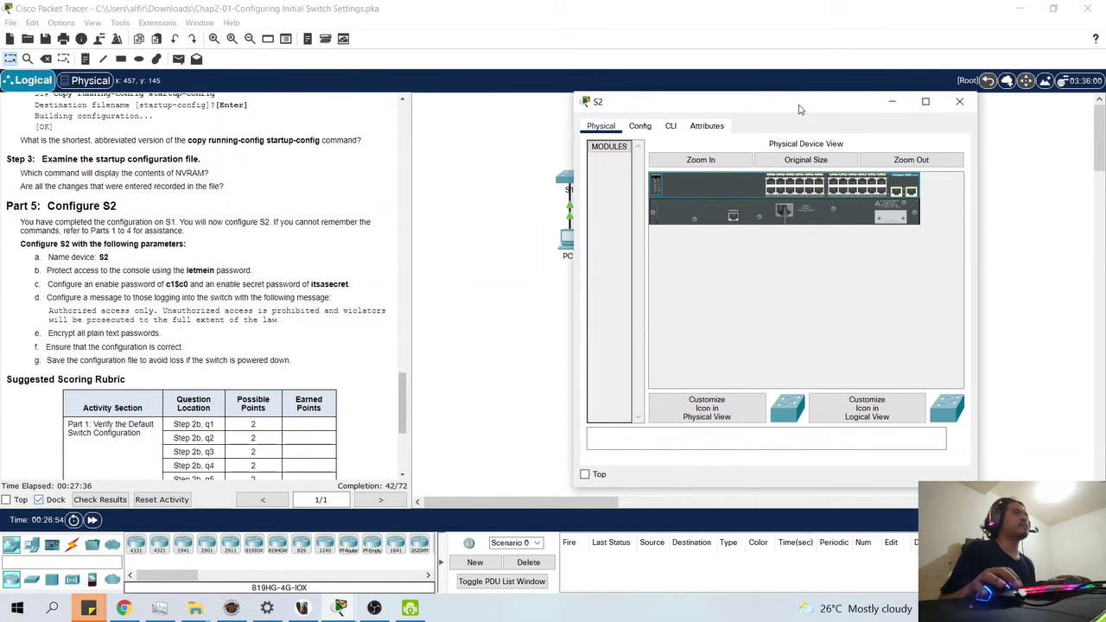
left_click(671, 127)
left_click(587, 475)
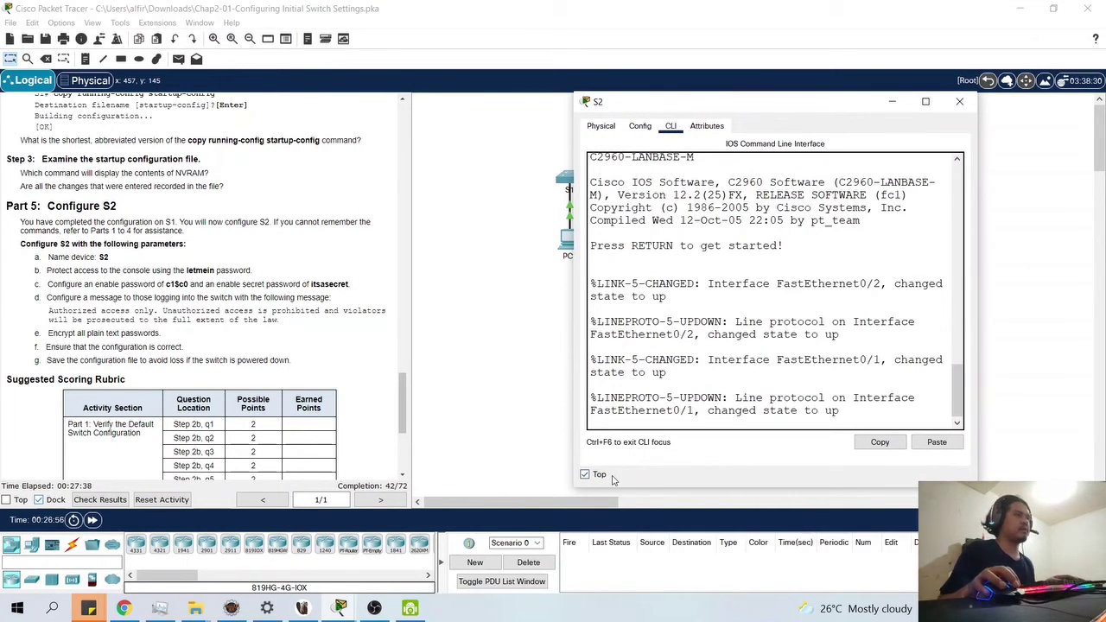
key("super+Right")
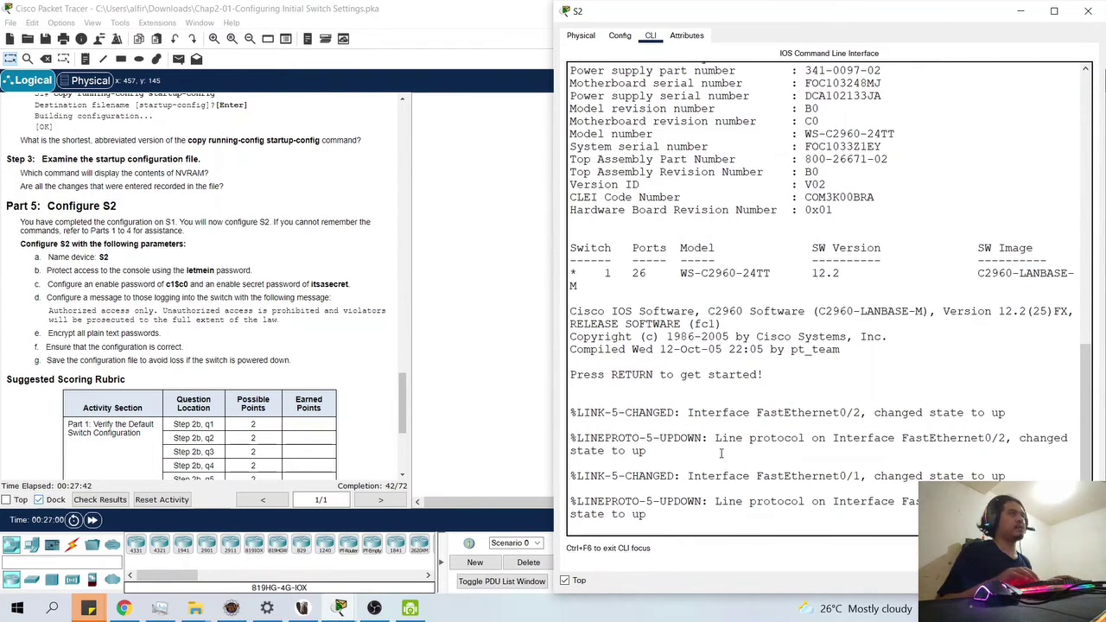
- Wake S2's console and enter privileged mode with enable at the Switch# prompt
key("Return")
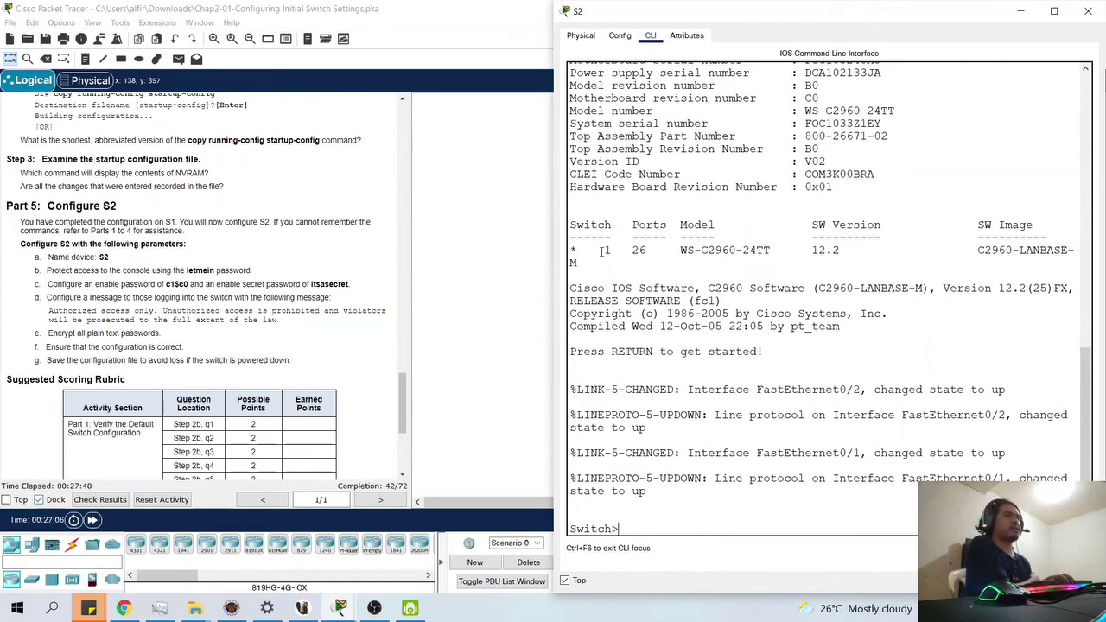
type("enabl")
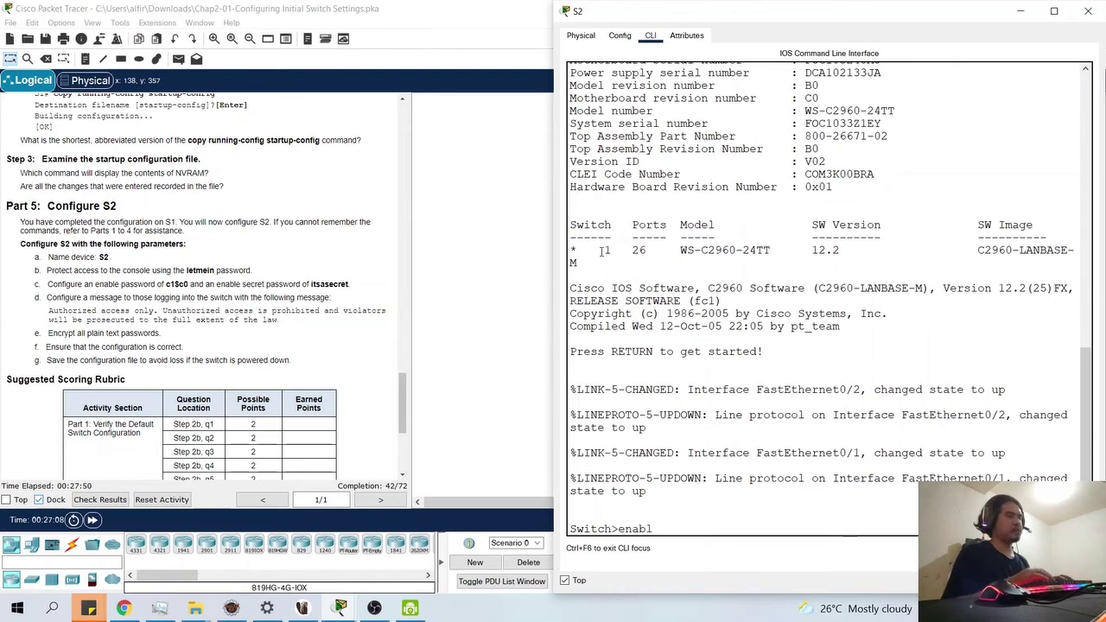
key("BackSpace")
key("BackSpace")
key("BackSpace")
key("BackSpace")
type("m")
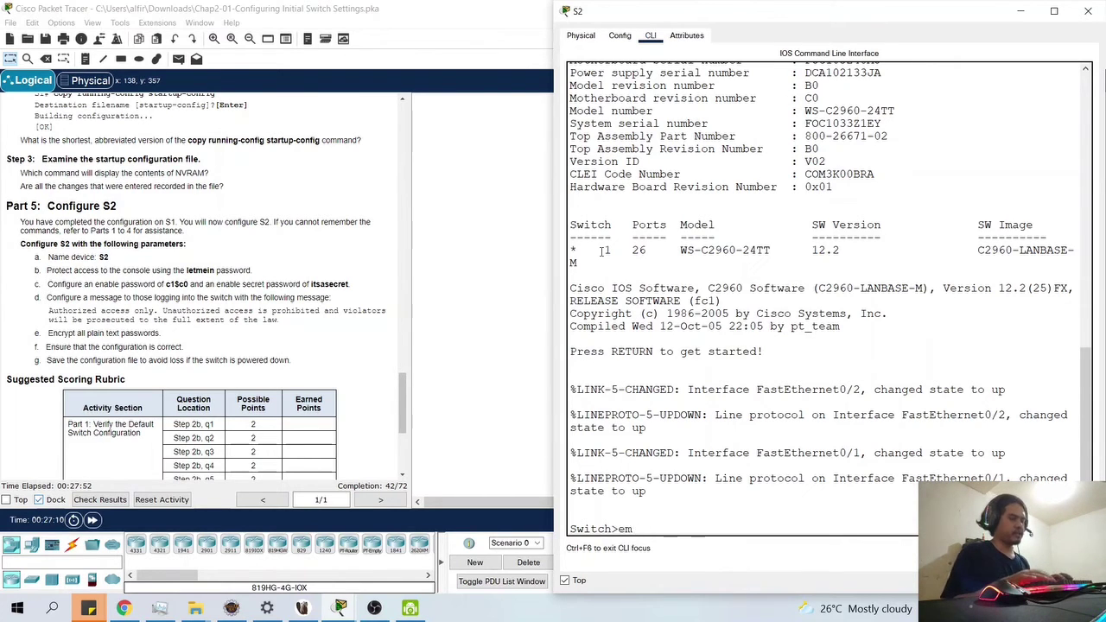
key("BackSpace")
type("nable")
key("Return")
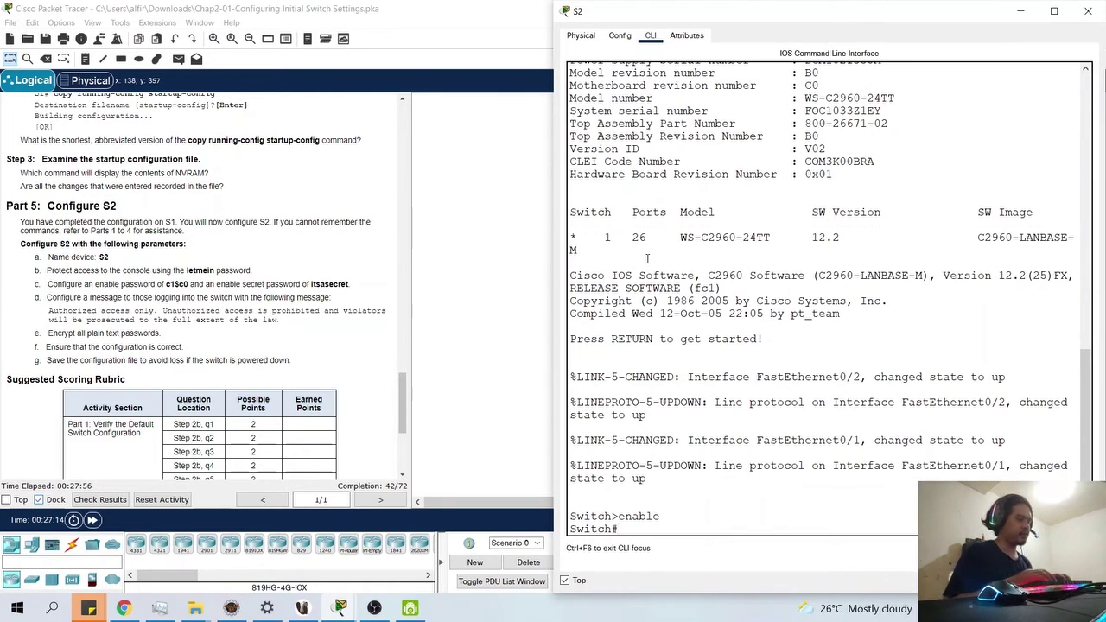
- Enter global configuration mode and rename the switch to S2
type("conf t")
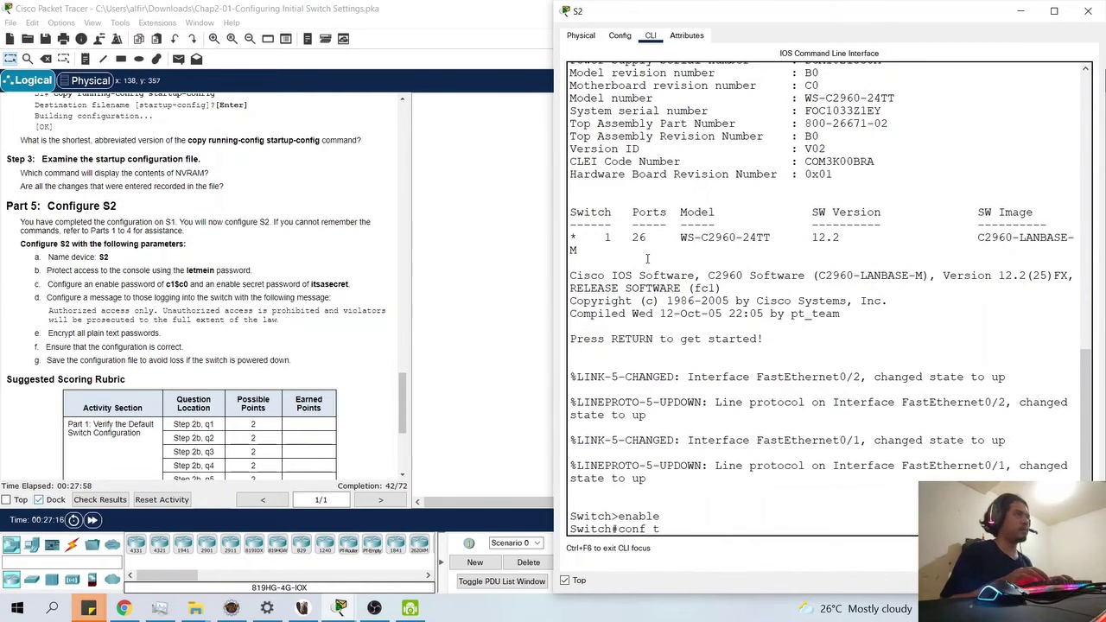
key("Return")
type("h(config)#h")
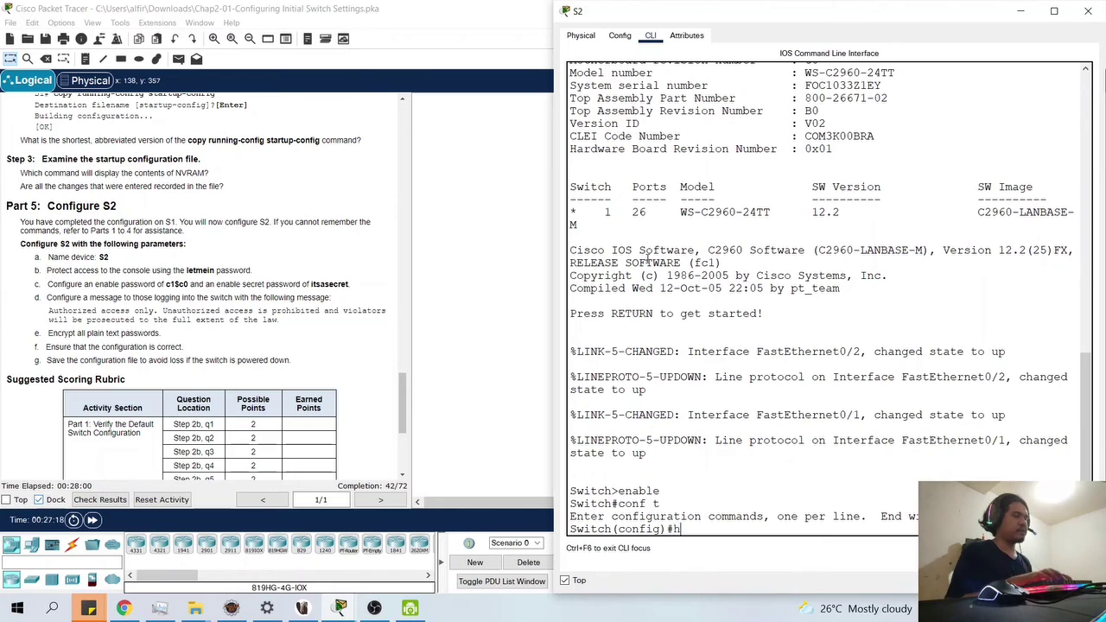
type("ostname S2")
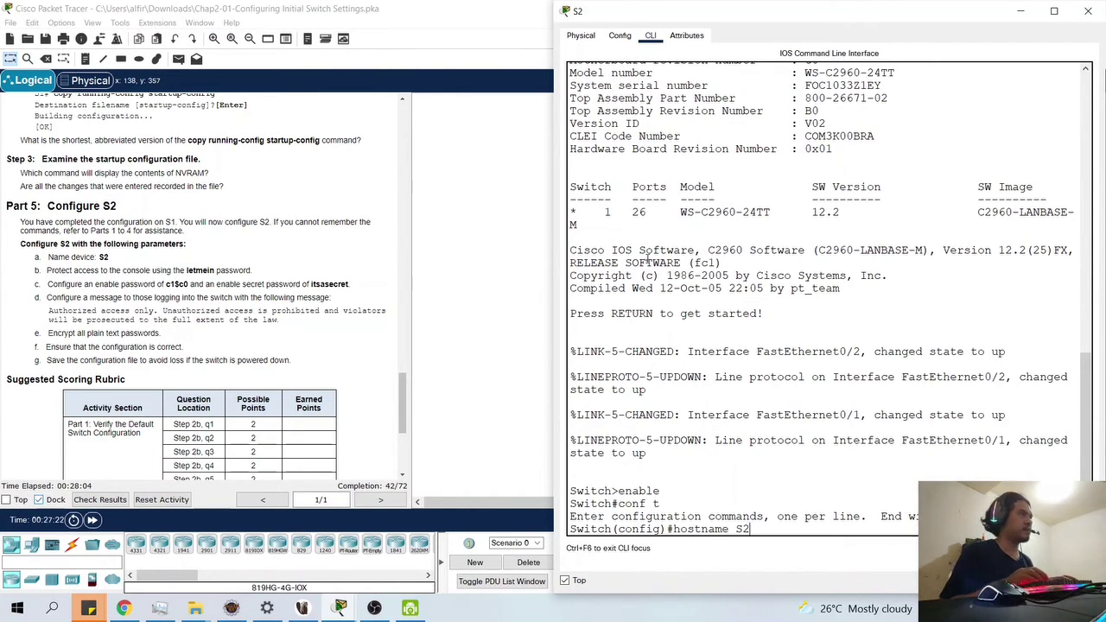
key("Return")
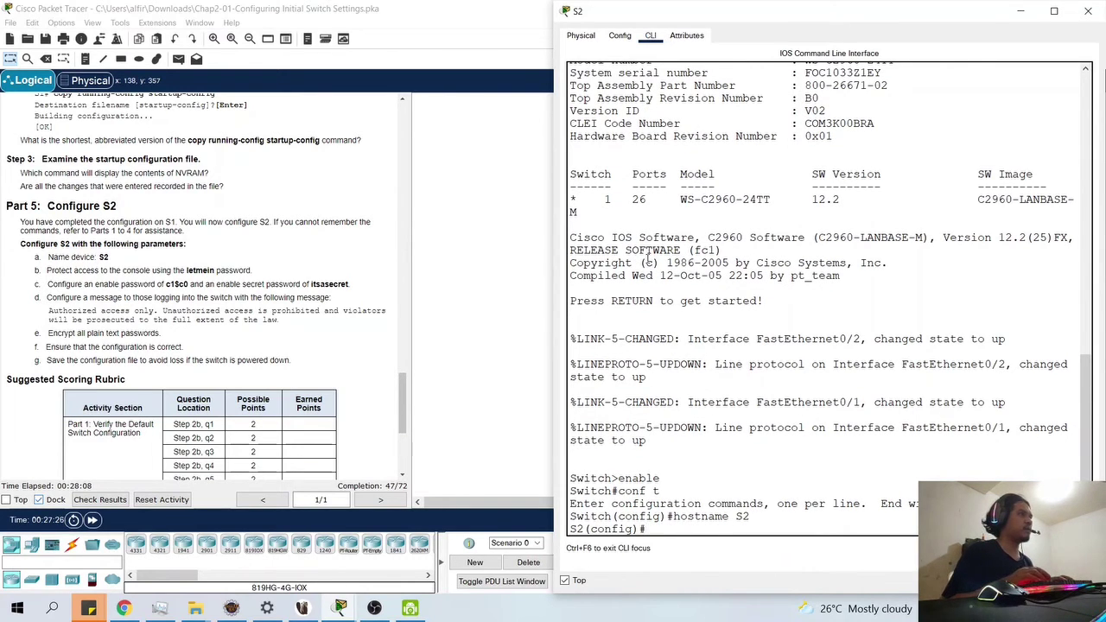
- Set the enable password, correcting it once, and then set the enable secret
type("enable")
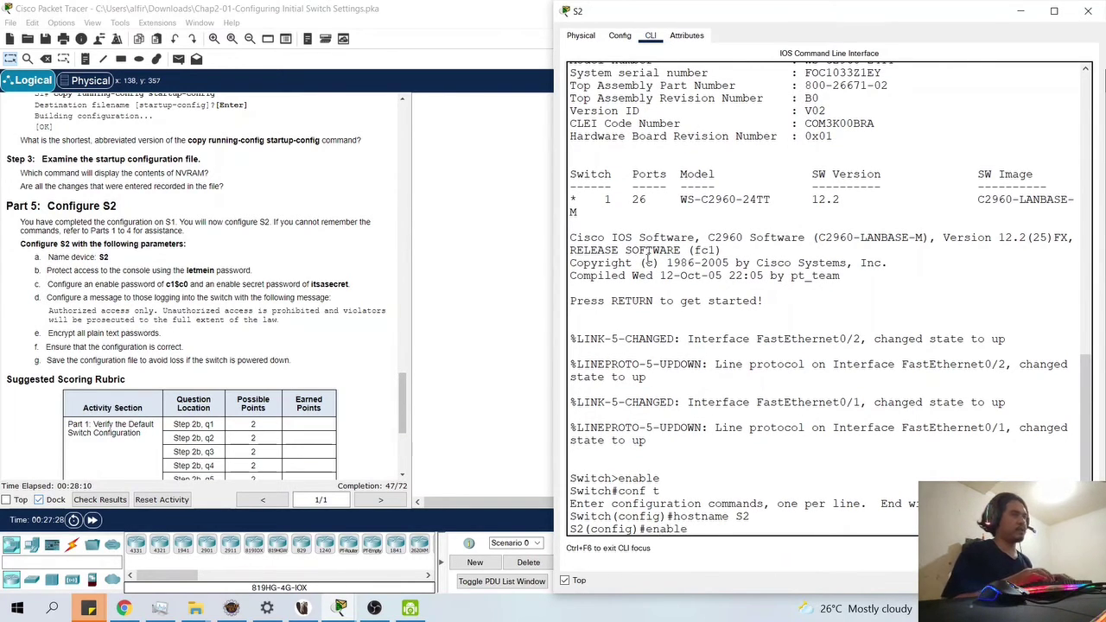
type(" password")
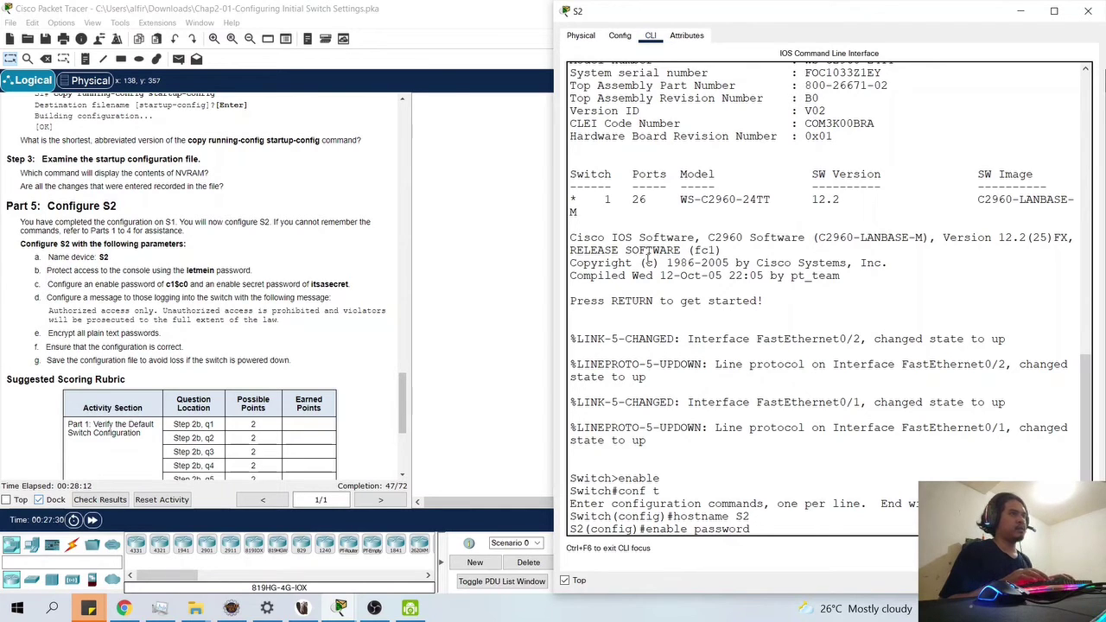
type(" letmein")
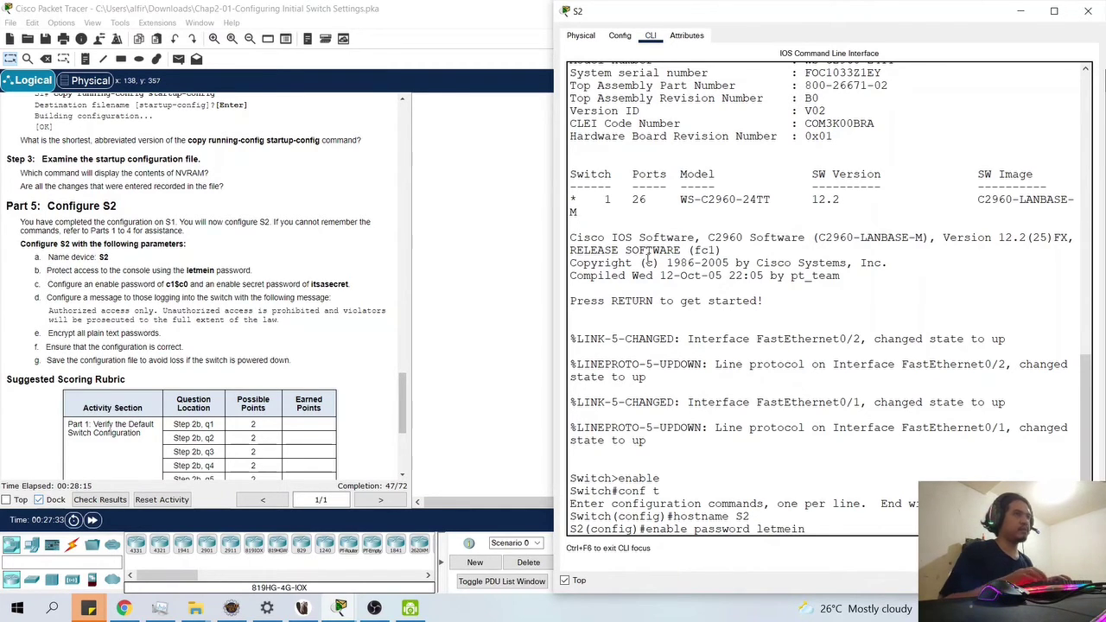
key("Return")
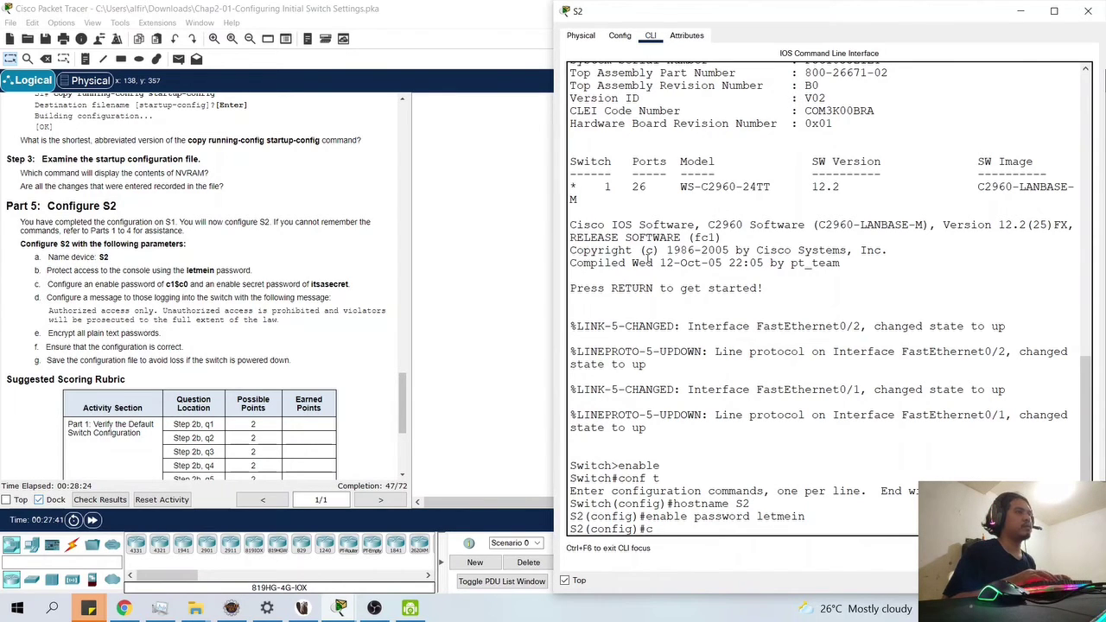
key("BackSpace")
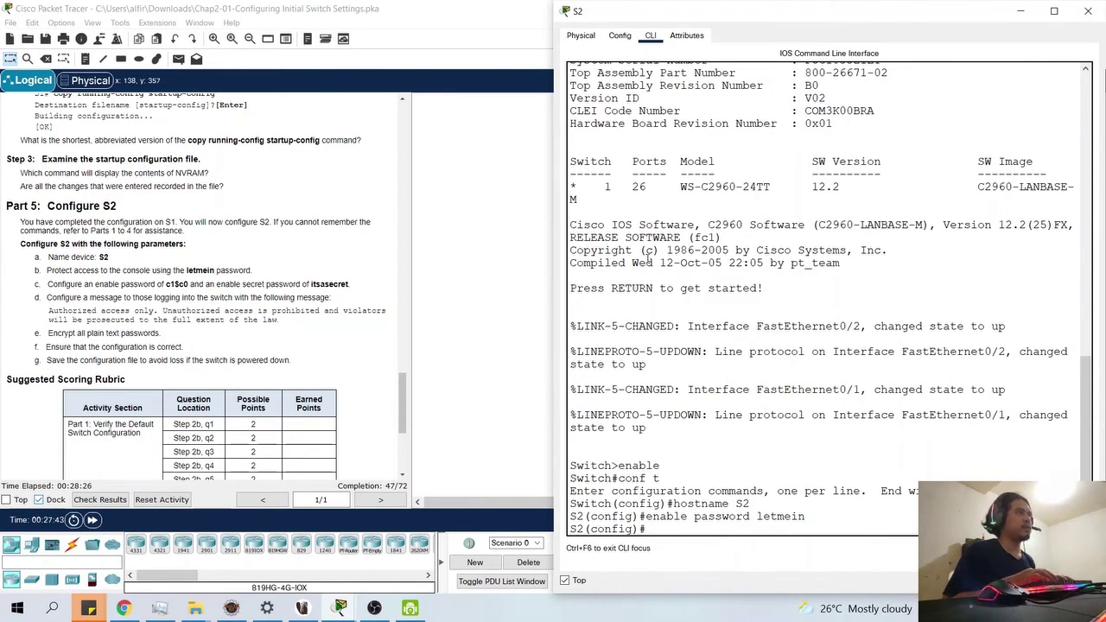
type("enab")
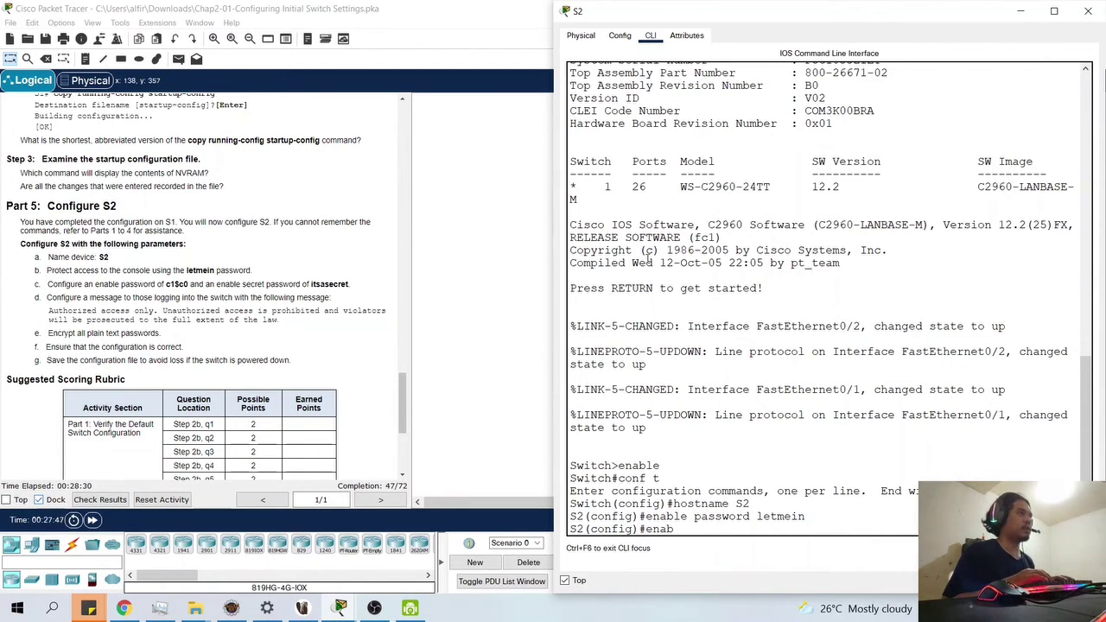
type("le")
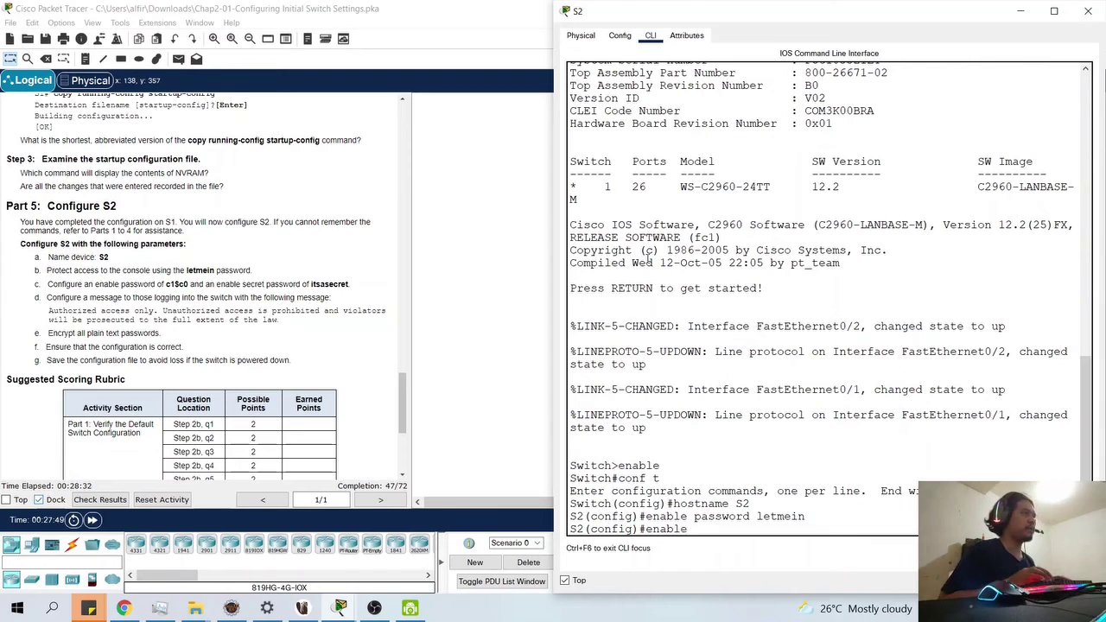
type(" pass")
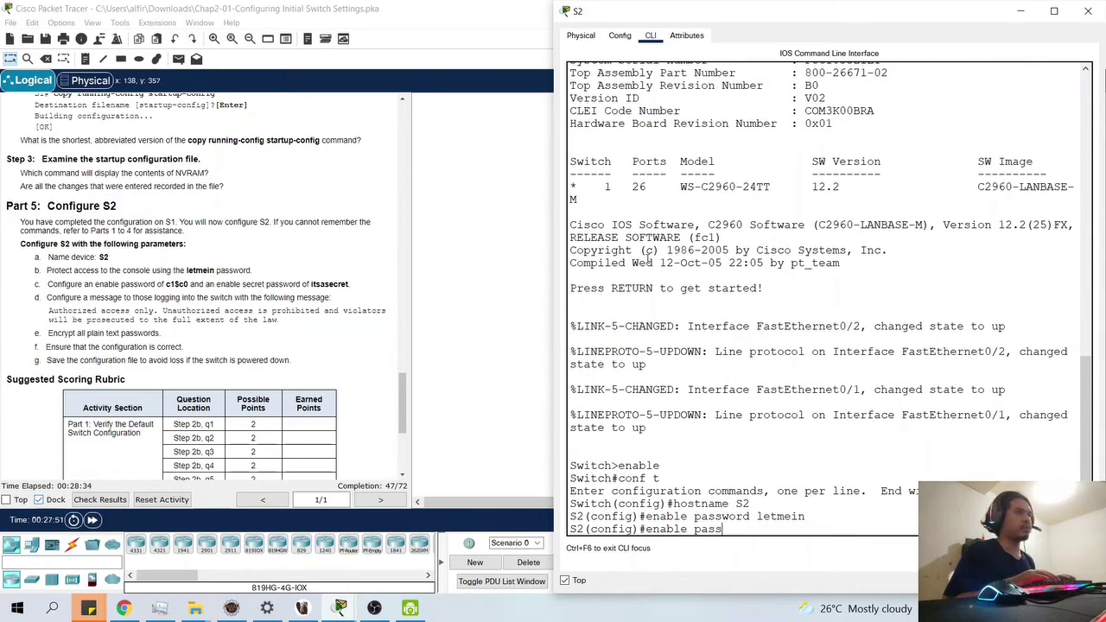
type("word c1")
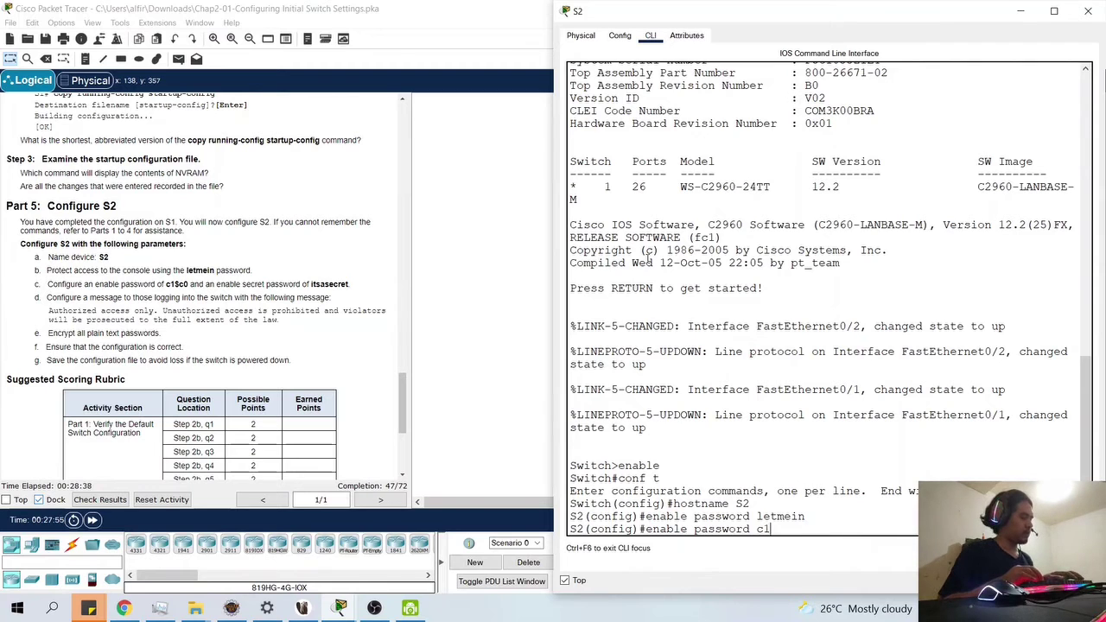
type("$c0")
key("Return")
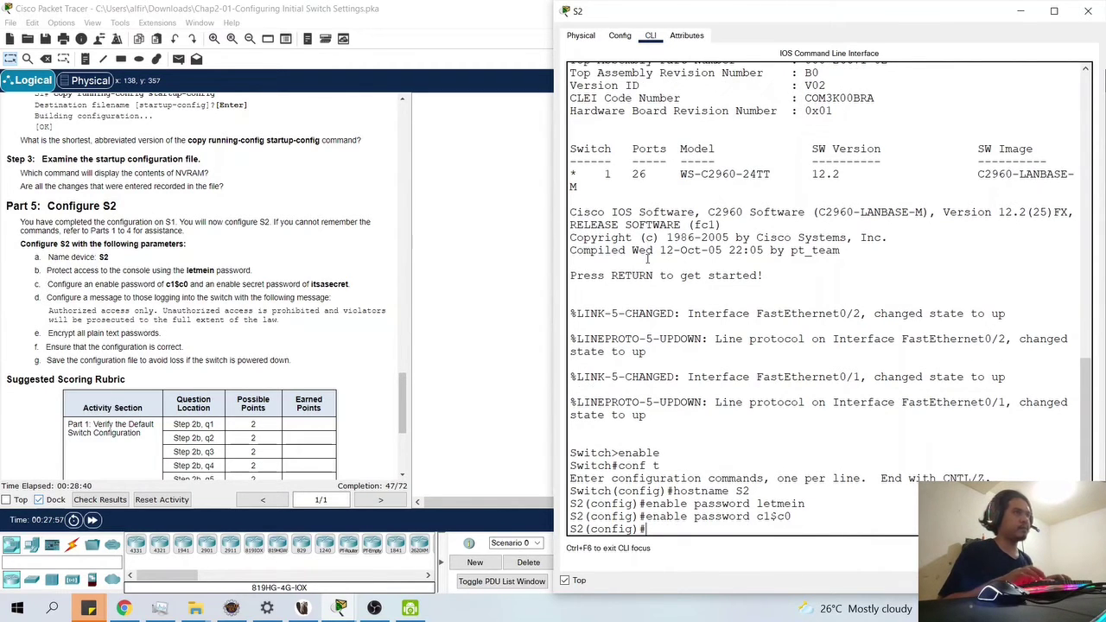
type("enable sec")
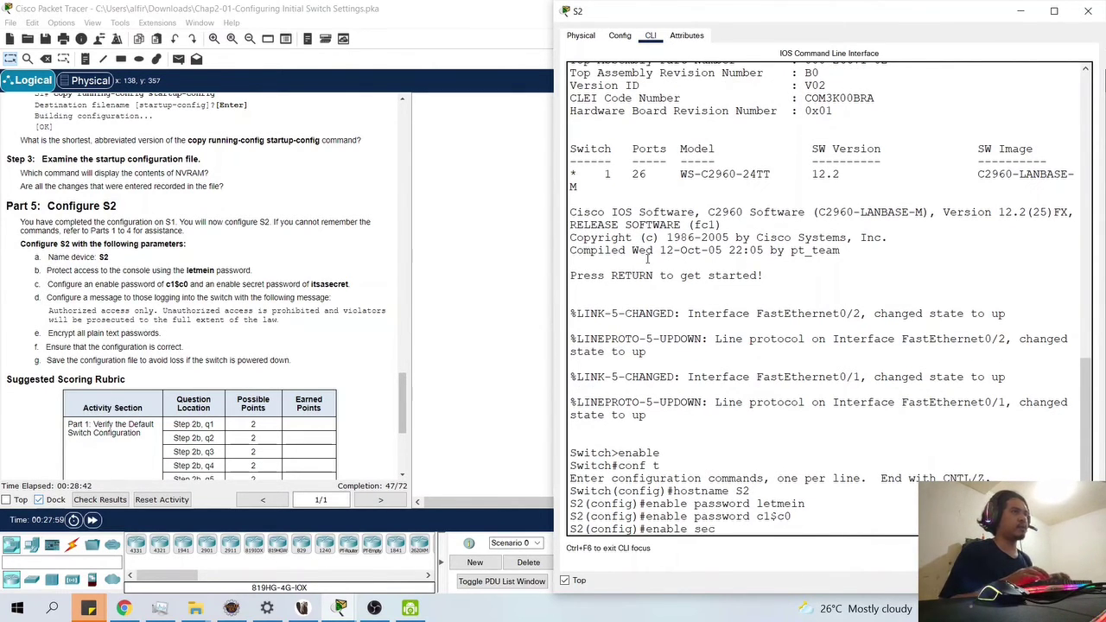
type("ret i")
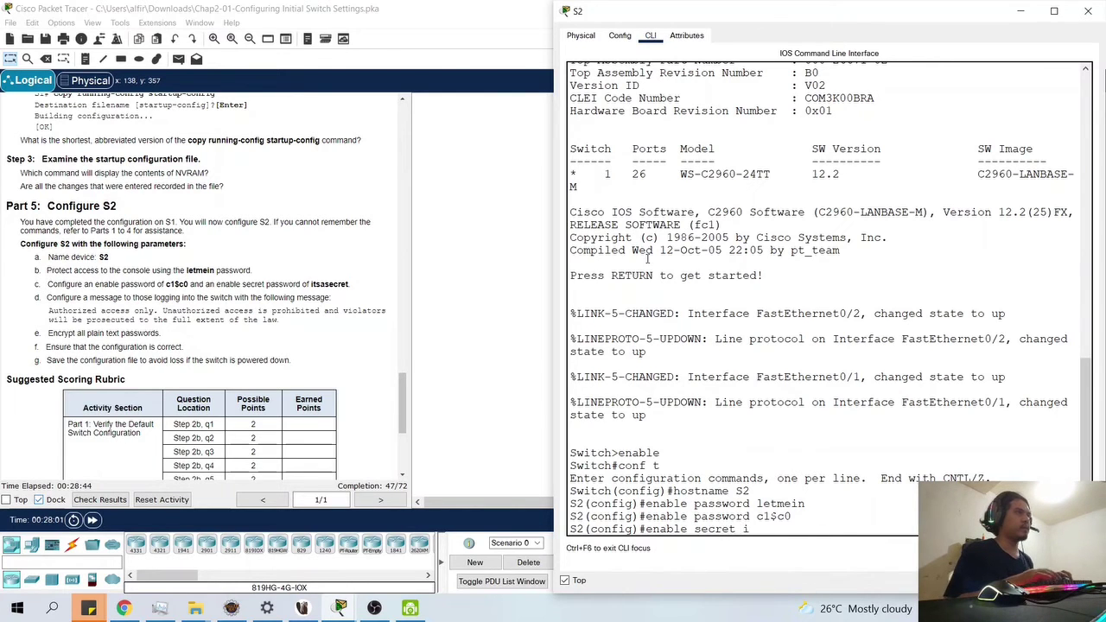
type("tsas")
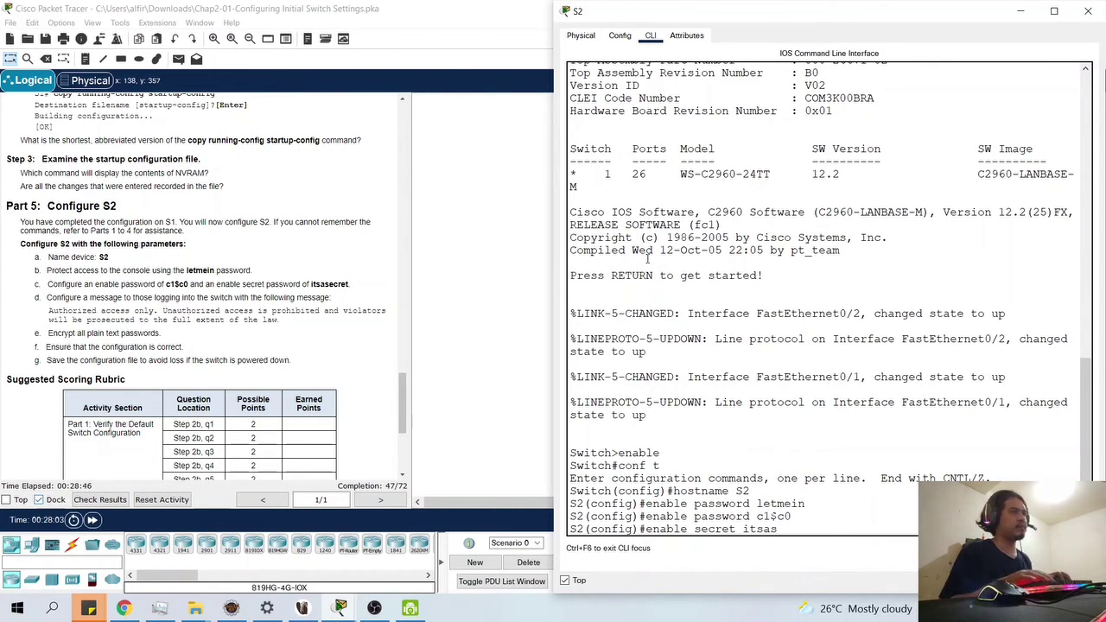
type("secret")
key("Return")
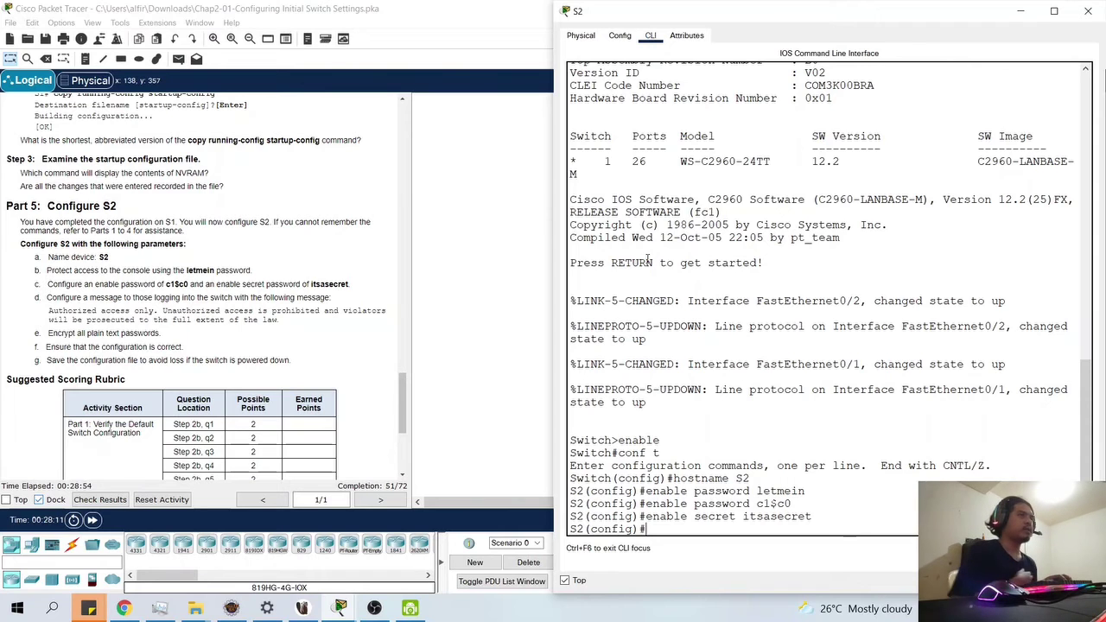
- Give console line 0 a password and require login
type("line 0")
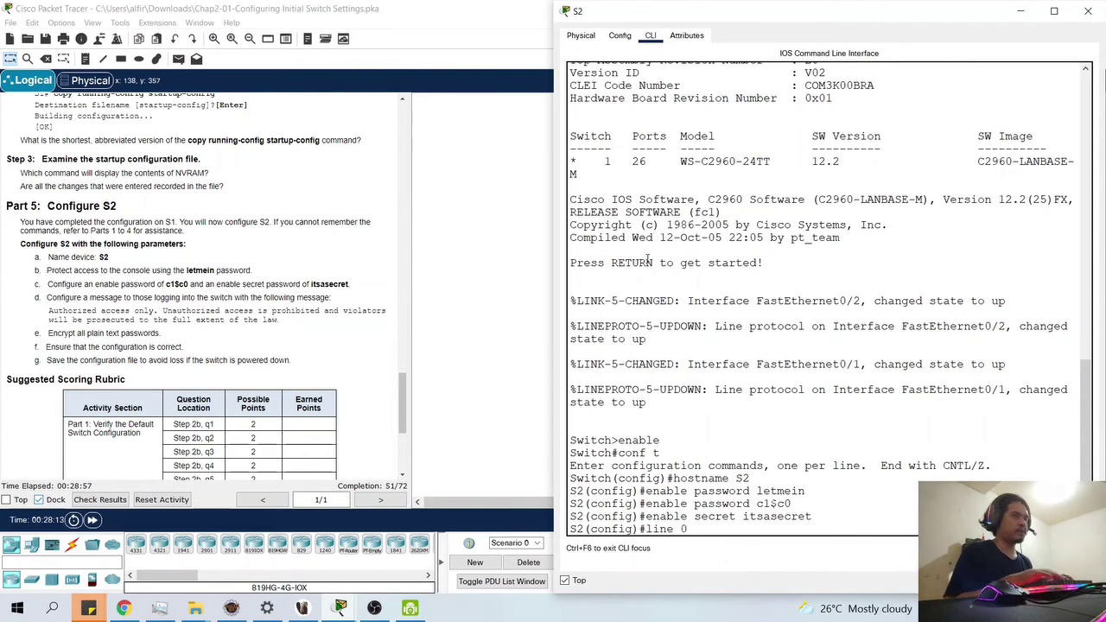
key("Return")
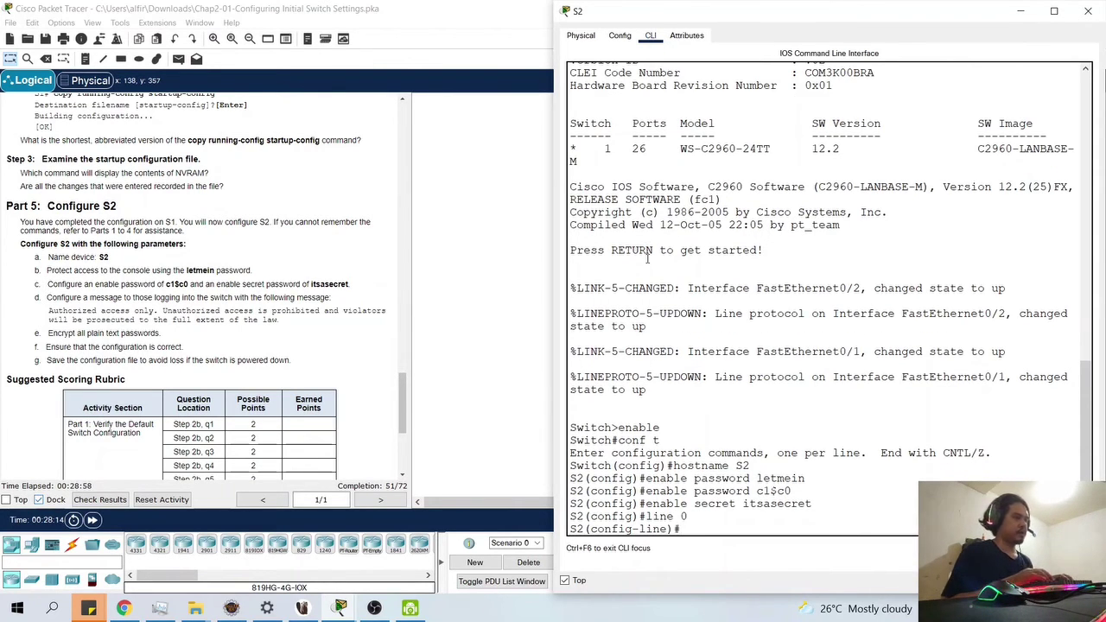
type("enable")
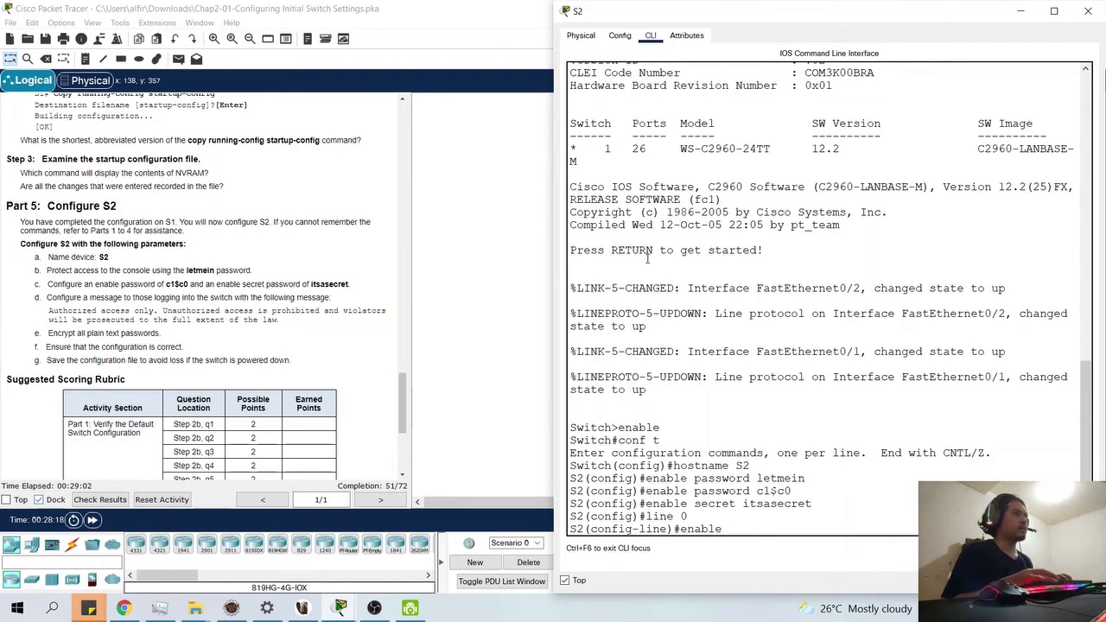
key("BackSpace")
key("BackSpace")
key("BackSpace")
key("BackSpace")
key("BackSpace")
key("BackSpace")
type("password")
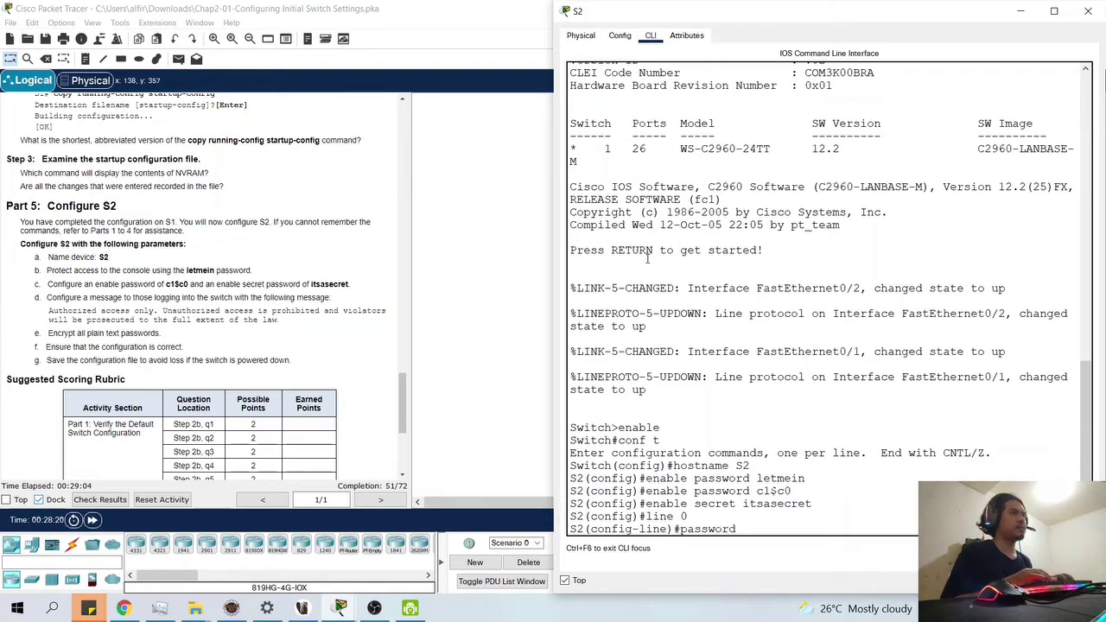
type(" letmein")
key("Return")
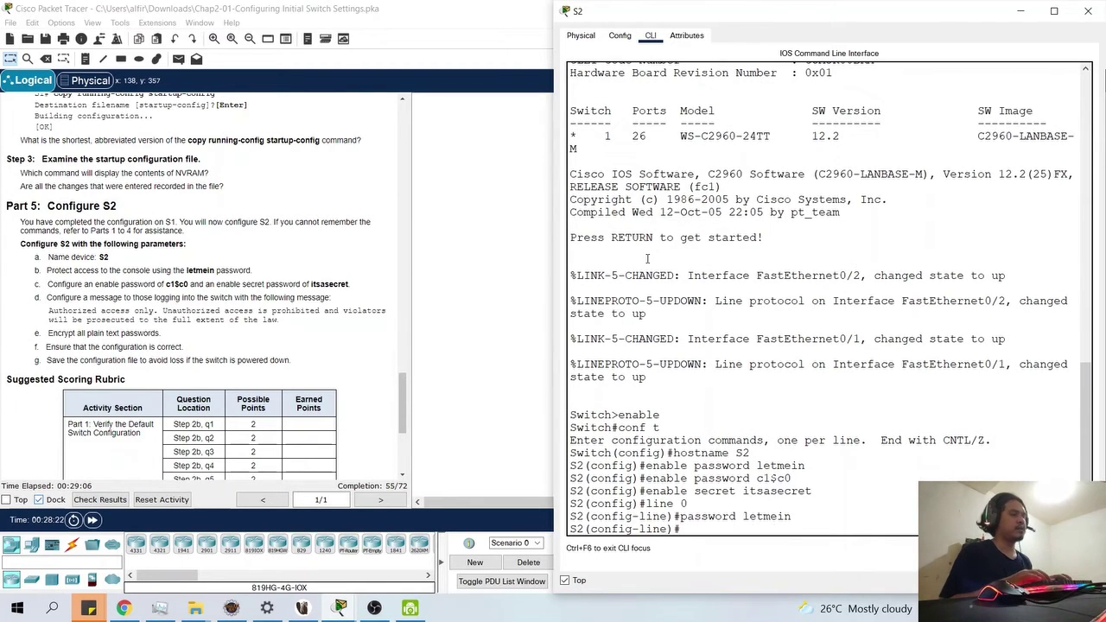
type("login")
key("Return")
- Return to privileged EXEC and highlight the required banner text in the lab instructions
type("e")
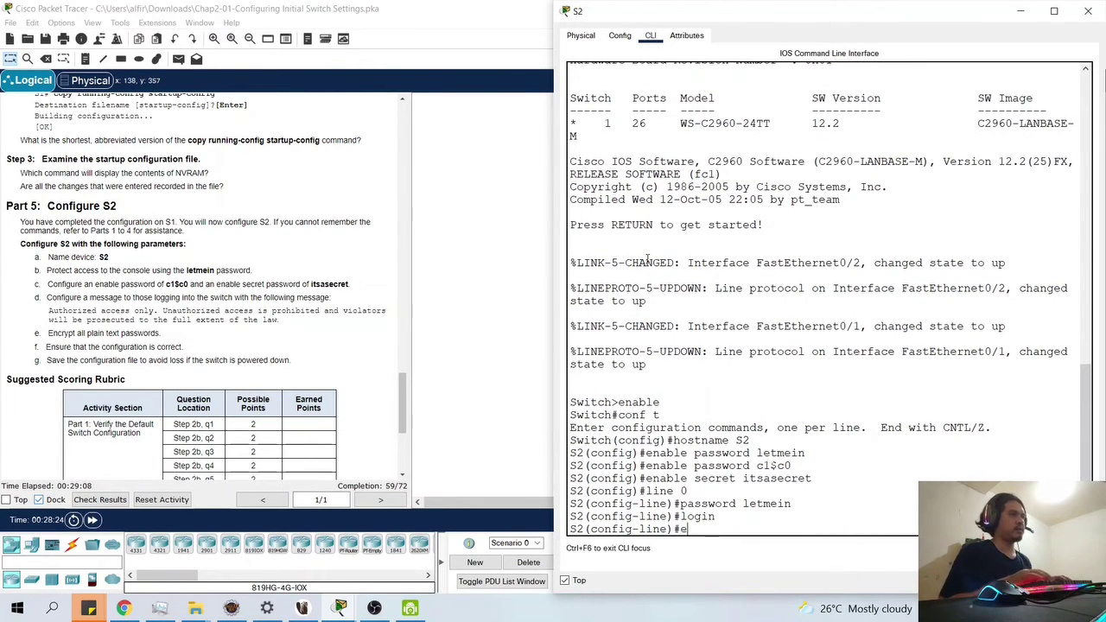
type("xit")
key("Return")
type("exit")
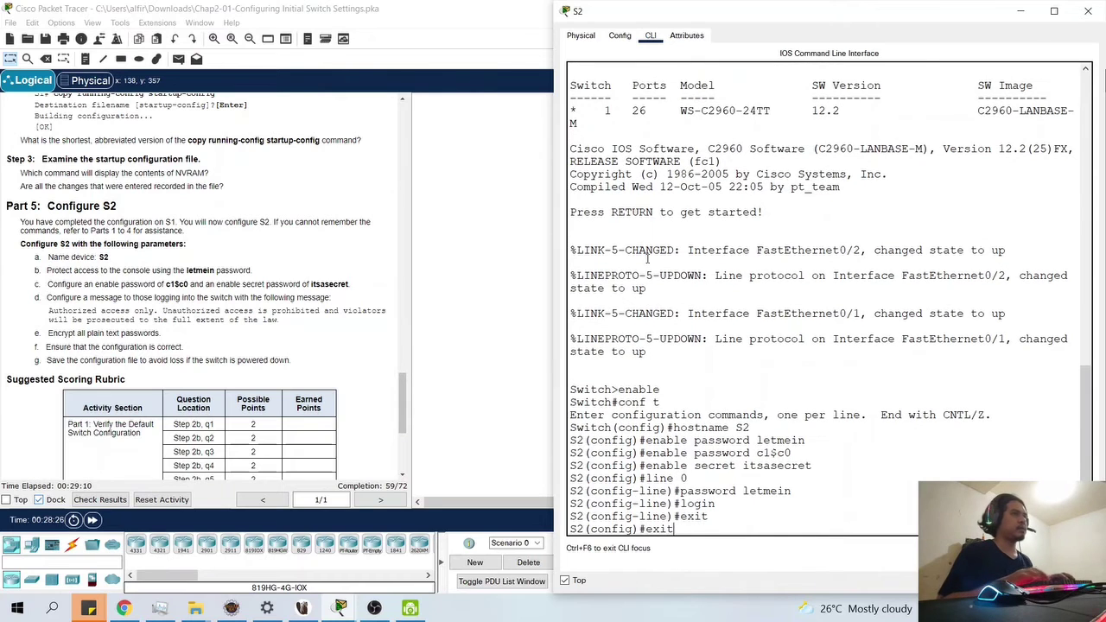
key("Return")
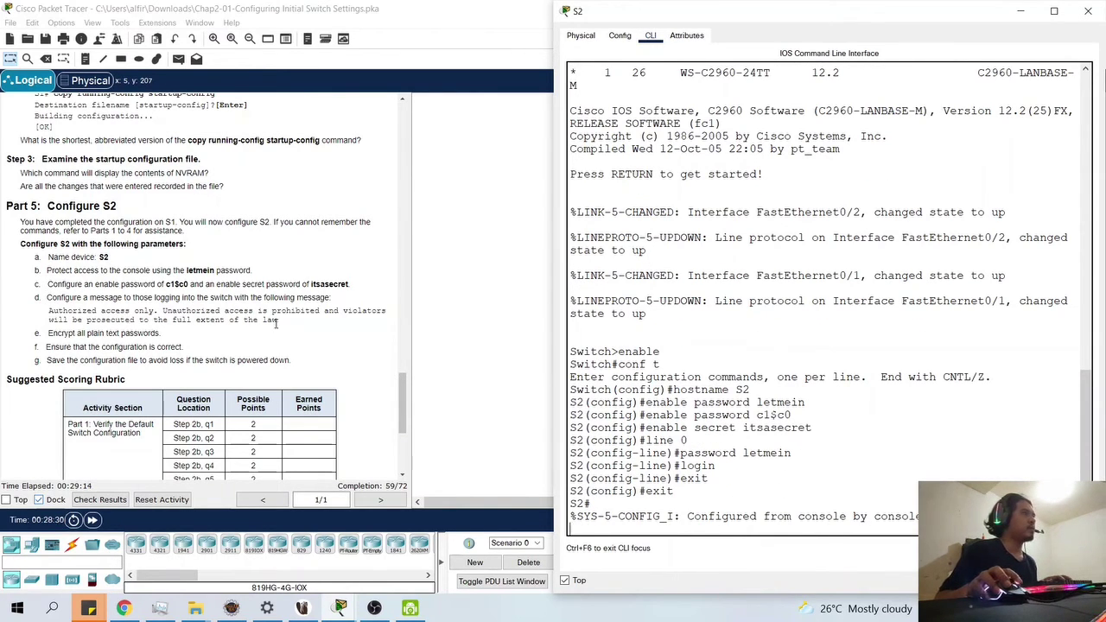
left_click_drag(277, 322, 42, 314)
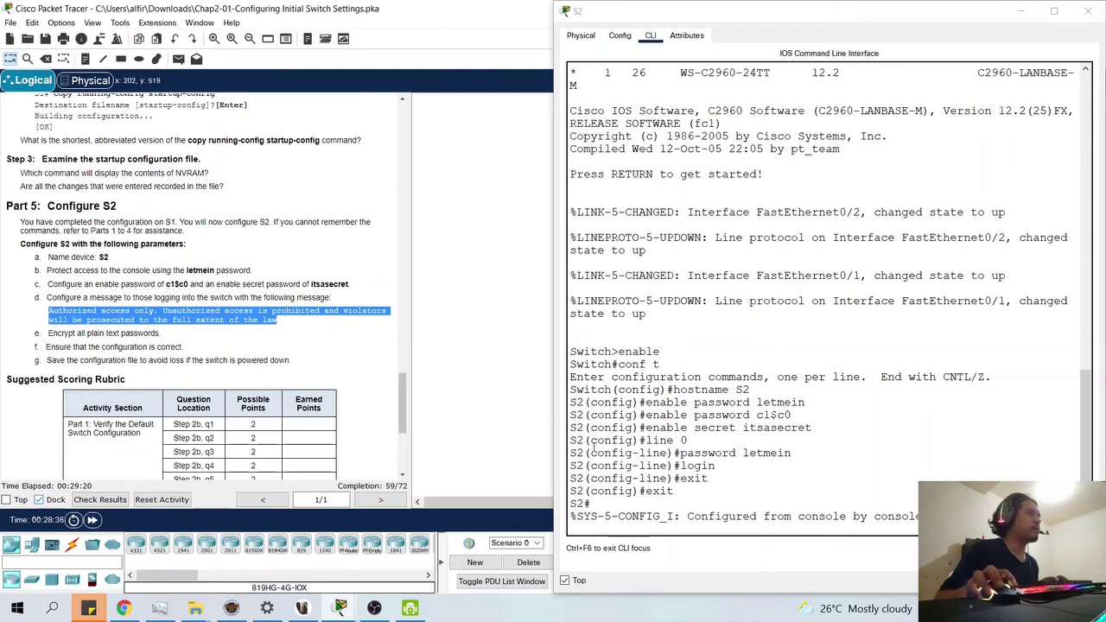
left_click(795, 529)
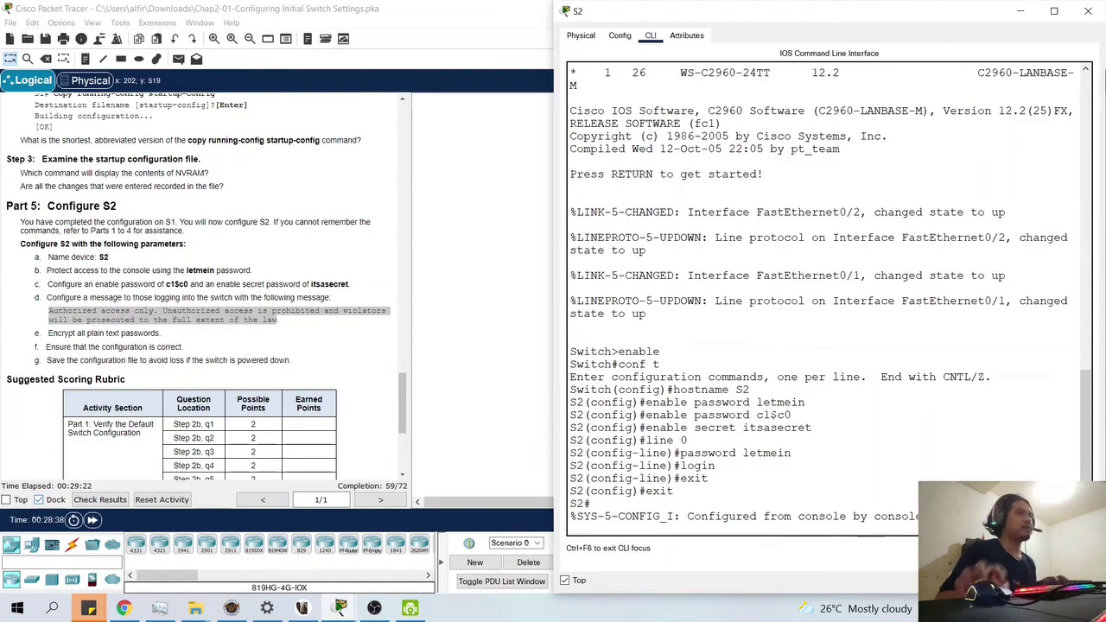
key("Return")
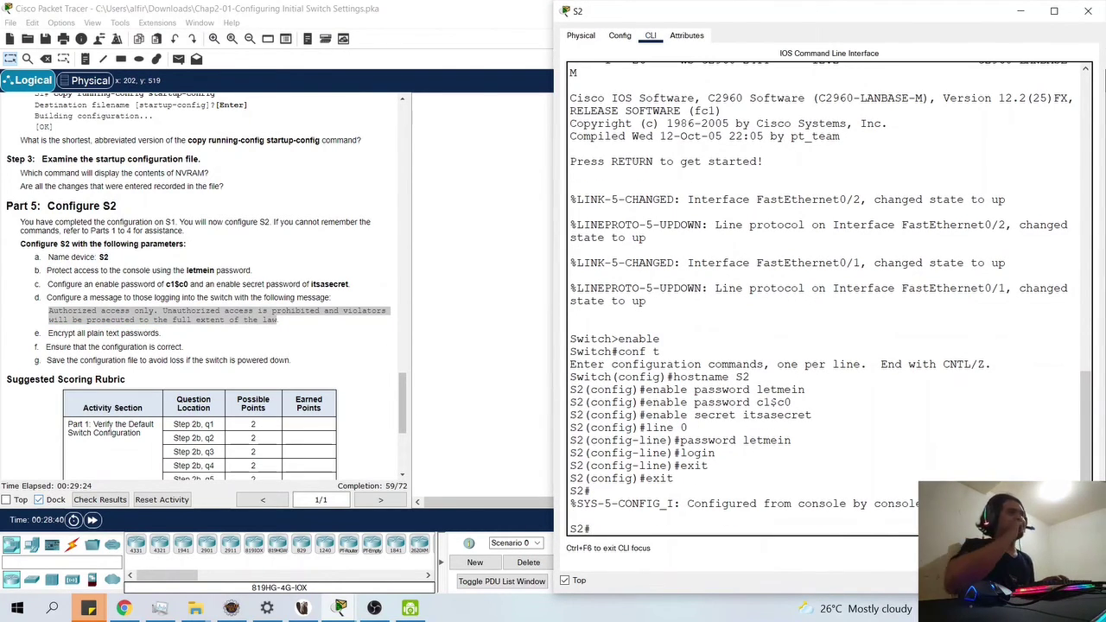
- Log out of S2, then log back in with the console and enable passwords to reach S2#. Type conf t at the prompt
type("exit")
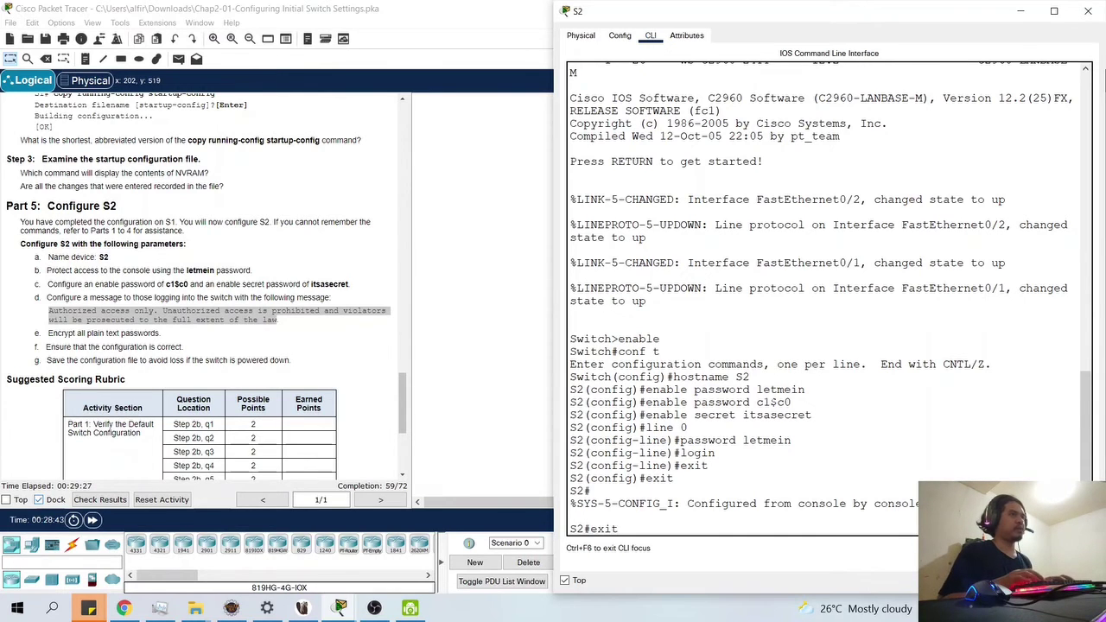
key("Return")
key("Return")
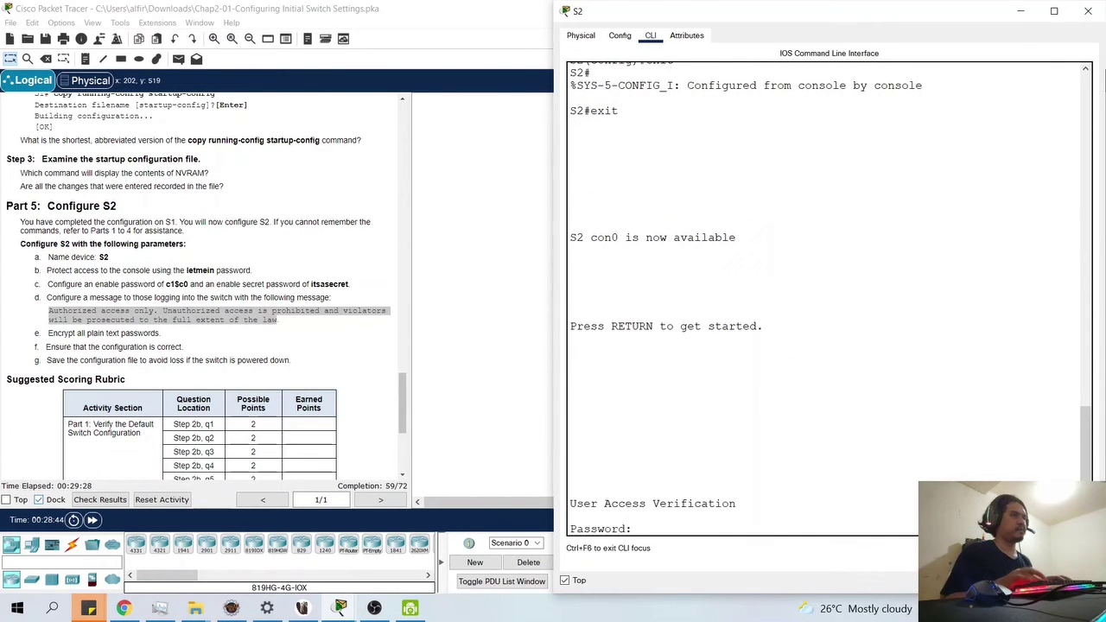
type("letmein")
key("Return")
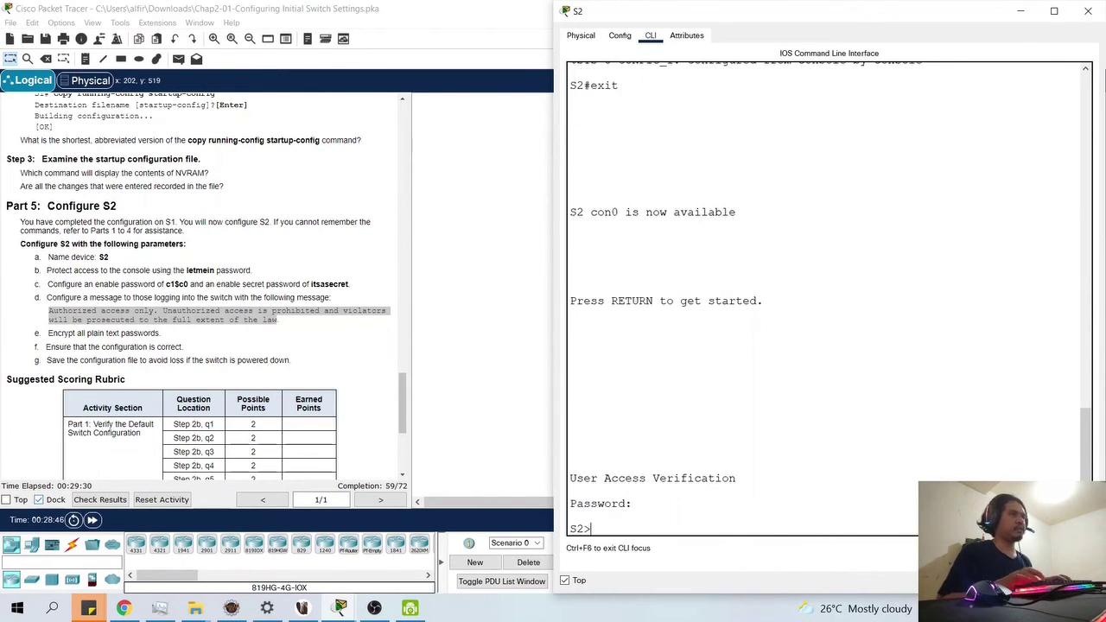
type("enable")
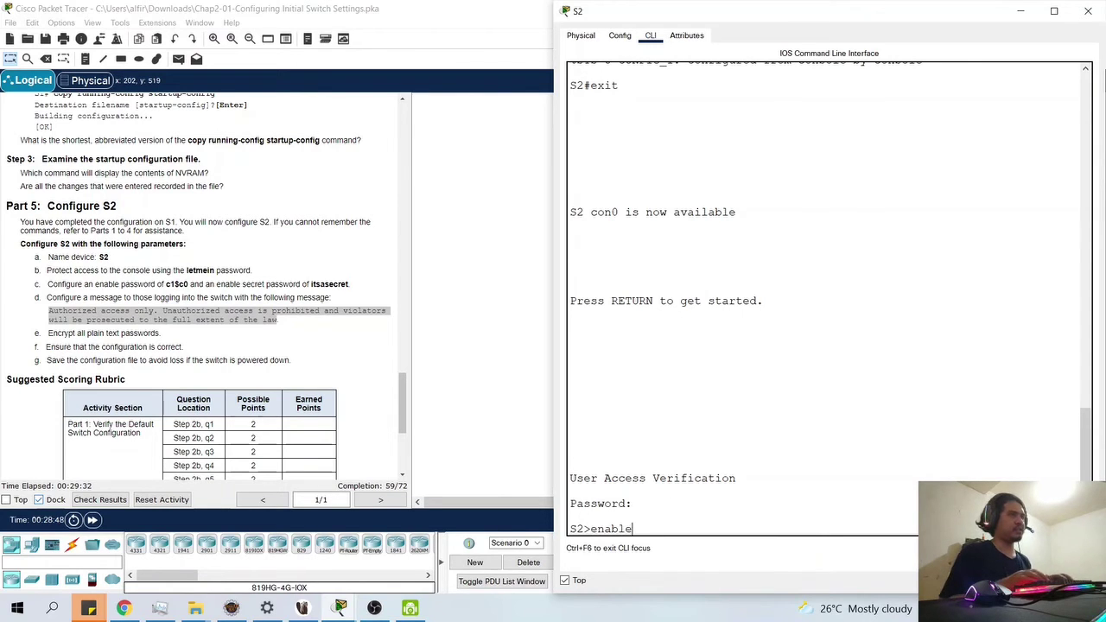
key("Return")
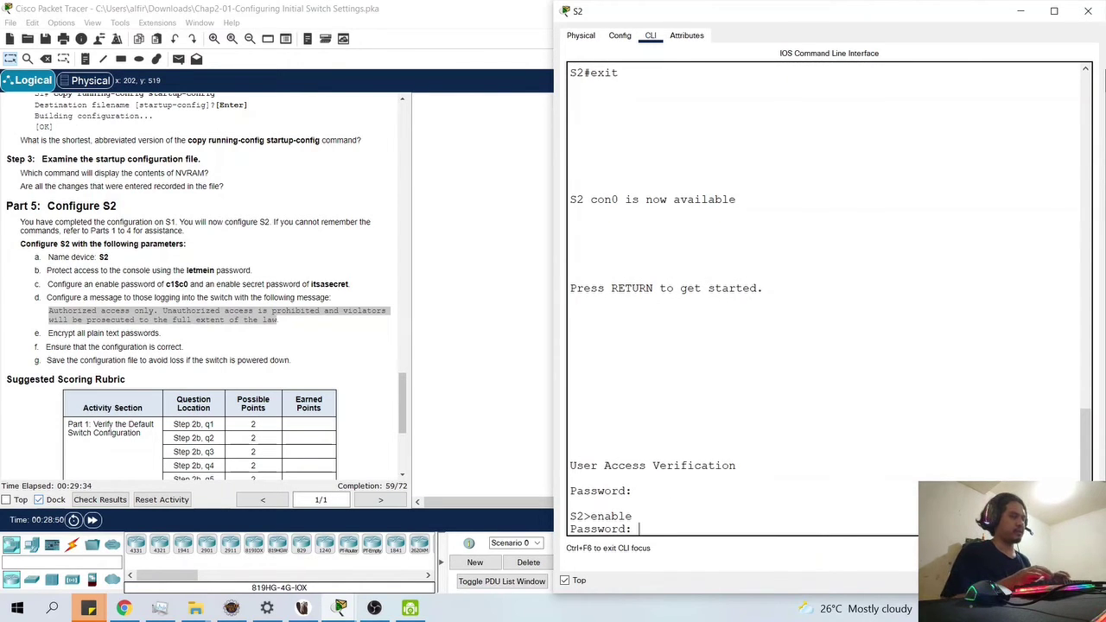
key("Return")
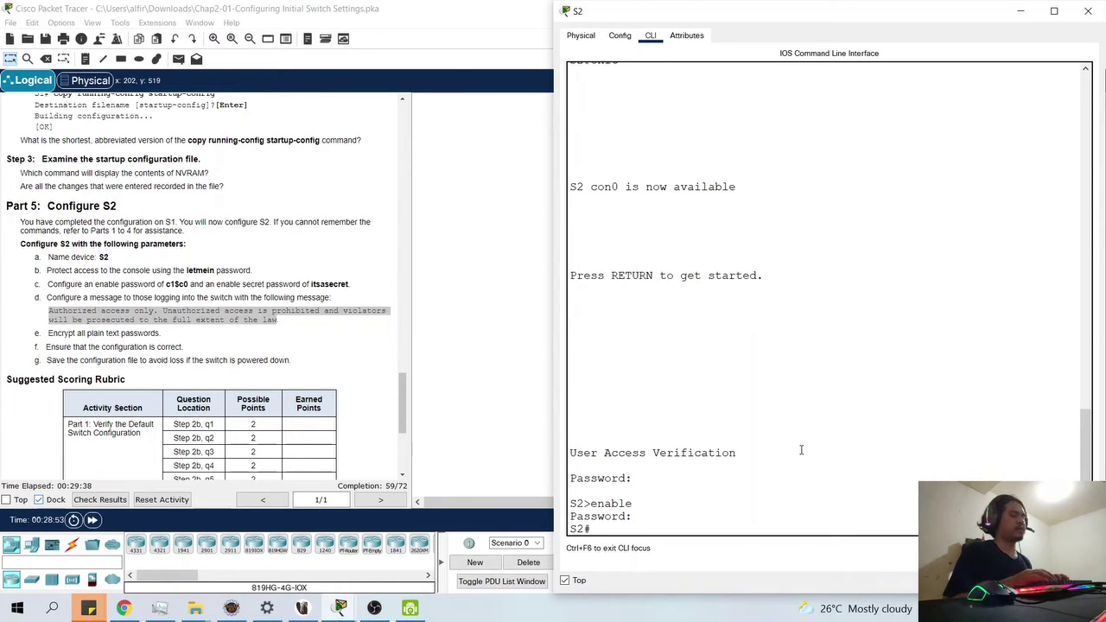
type("conf t")
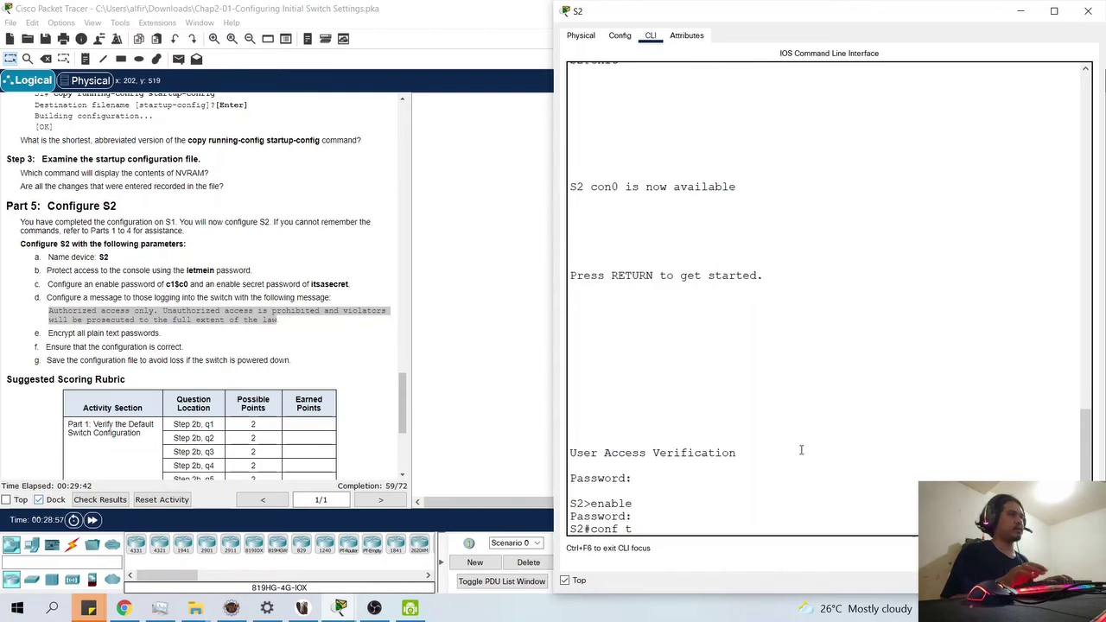
- Enter global configuration and start a banner motd "" command, trying to paste the message
key("Return")
type("bann")
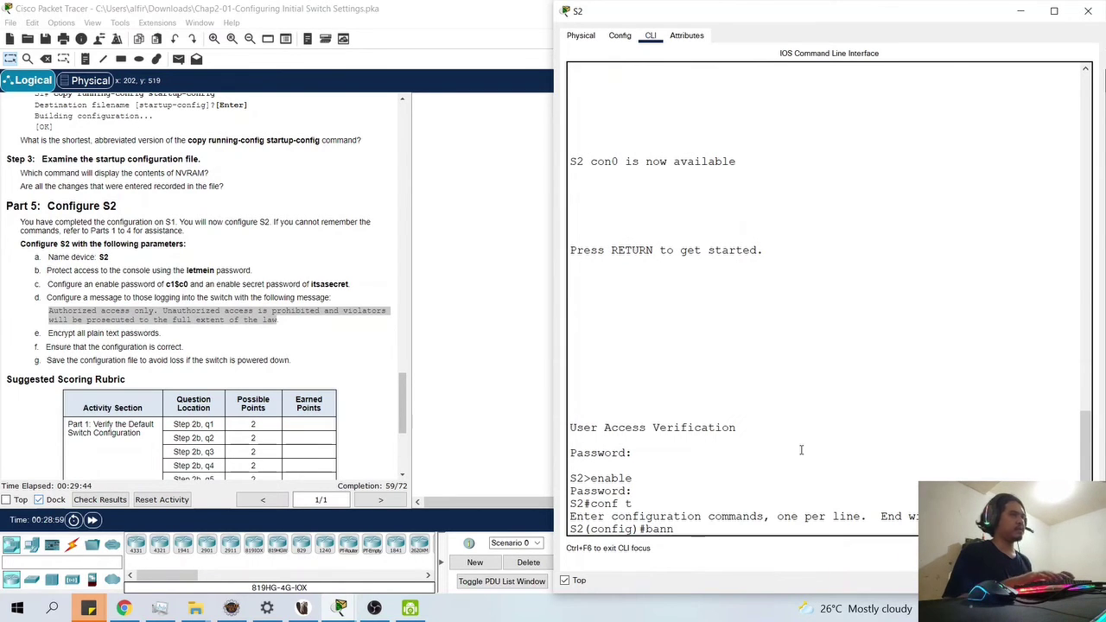
type("er")
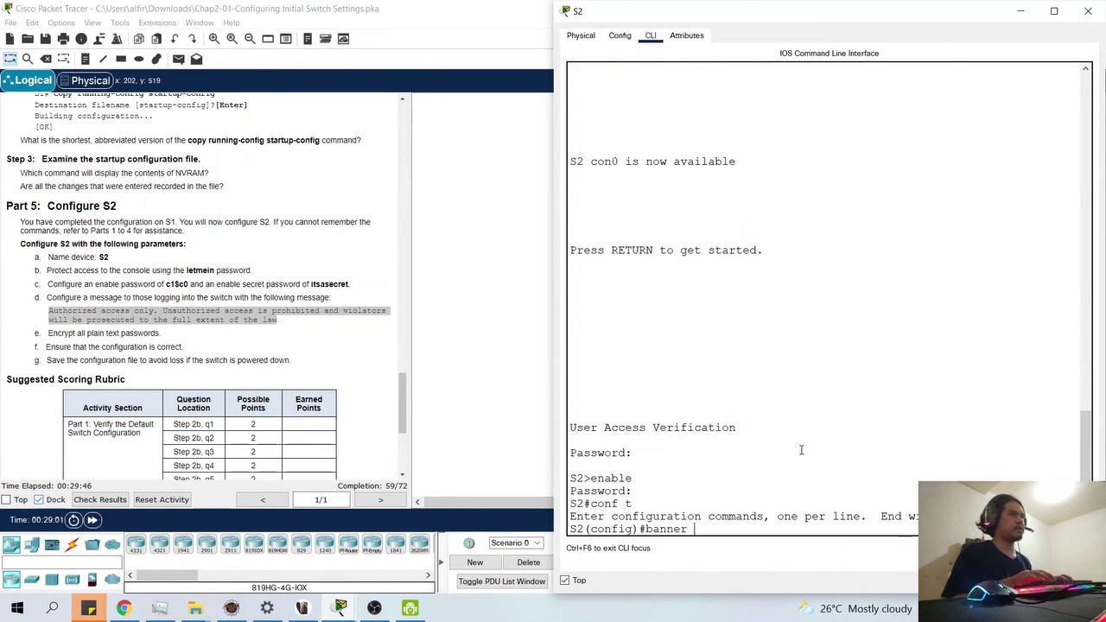
type(" motd")
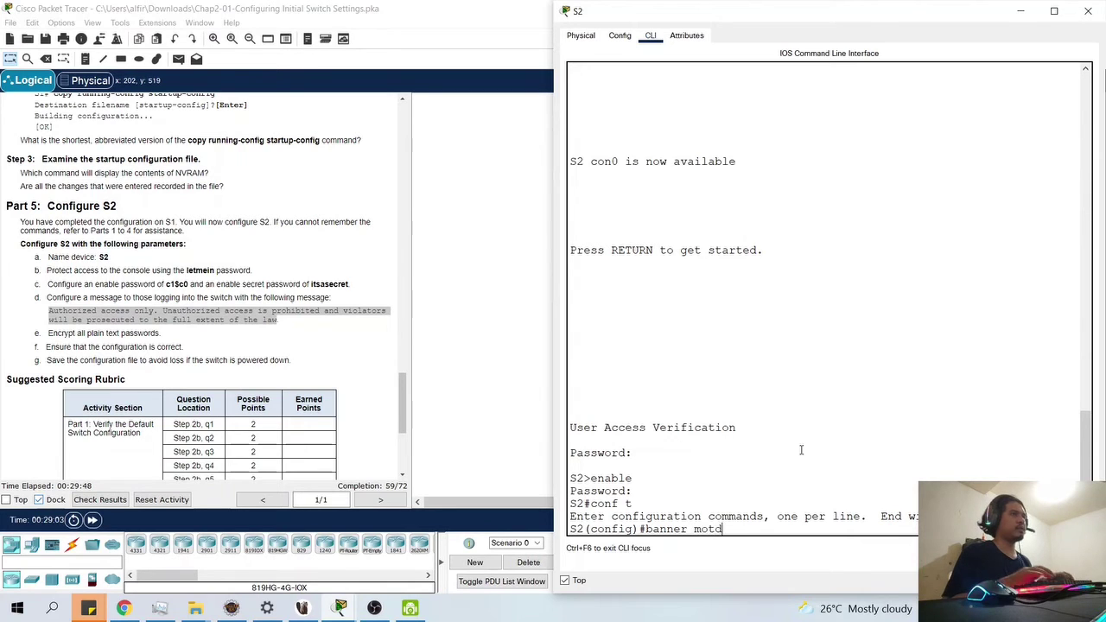
type(" \"\"")
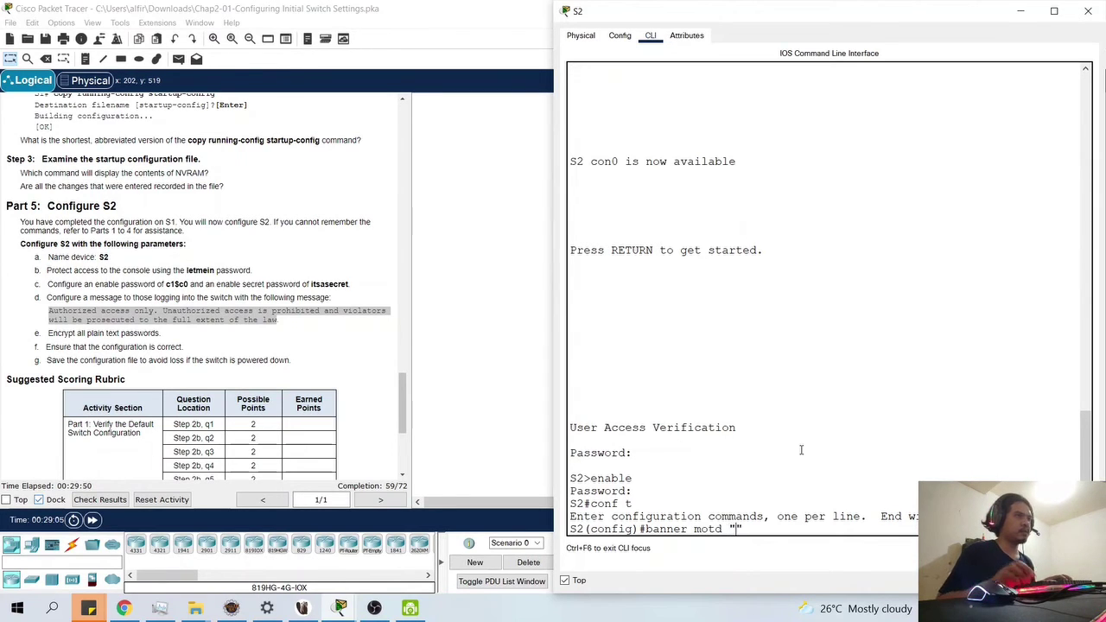
right_click(786, 458)
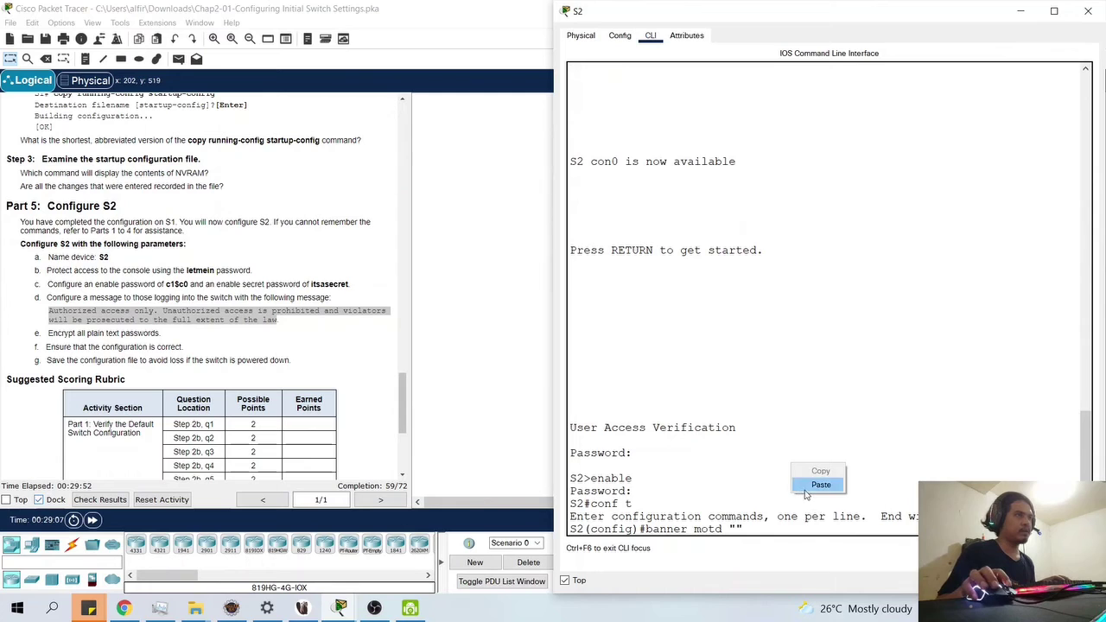
left_click(810, 488)
right_click(745, 532)
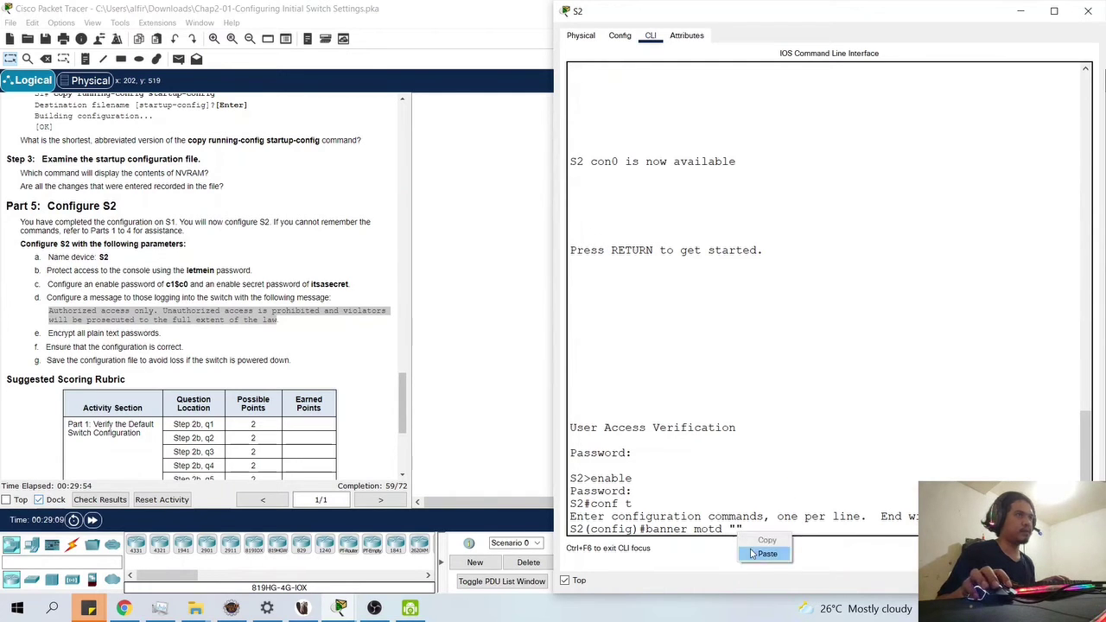
left_click(764, 557)
- Select the required banner message in the lab instructions, then refocus the S2 command line
left_click(249, 319)
triple_click(249, 319)
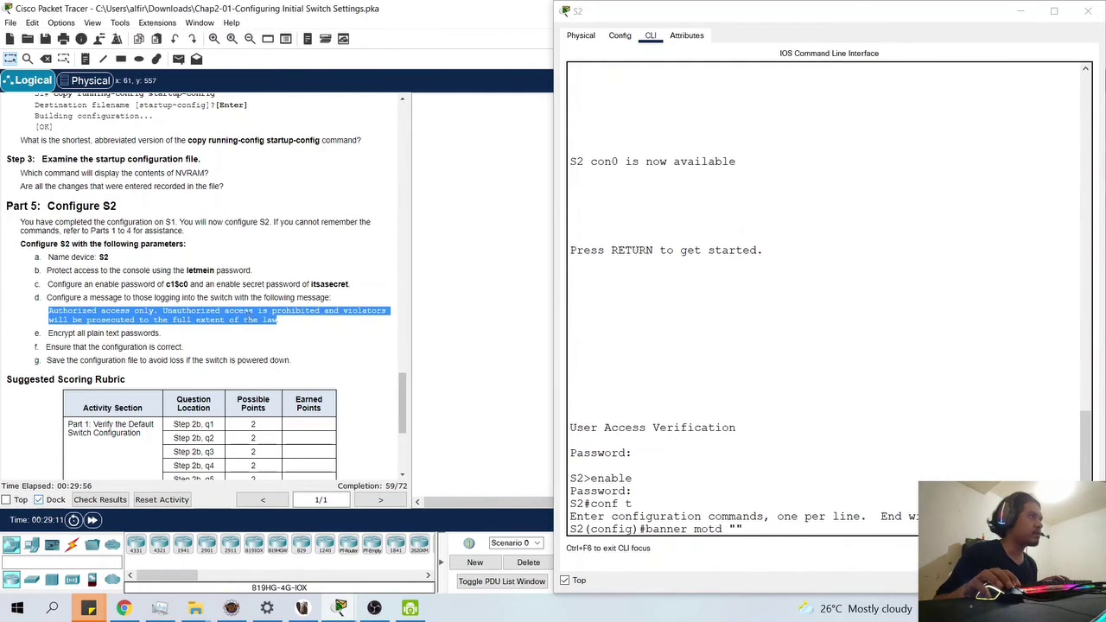
left_click(255, 318)
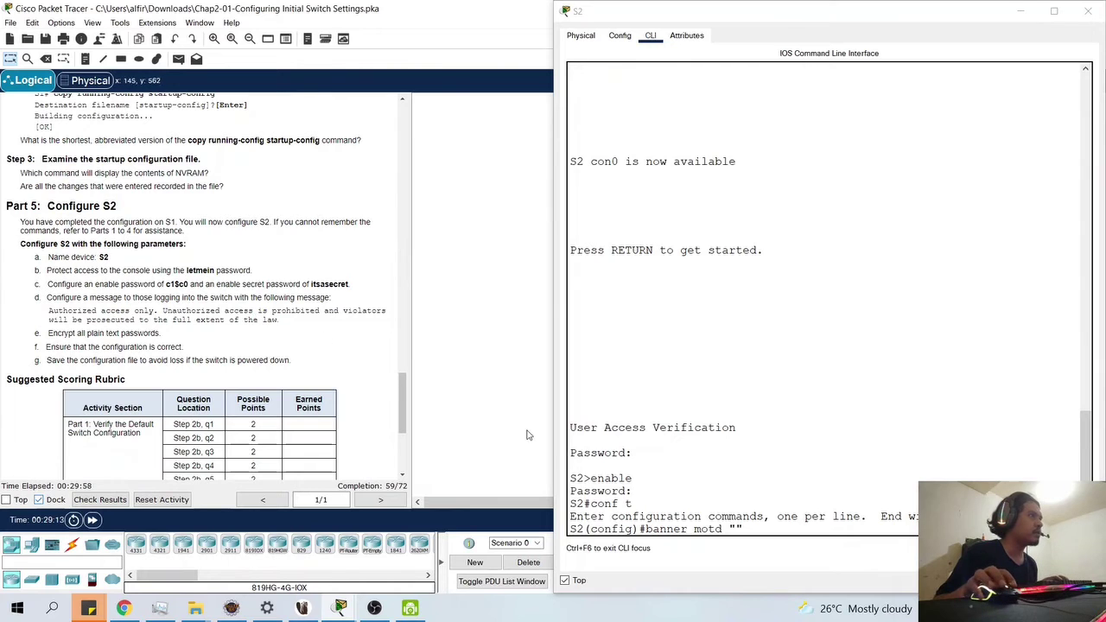
left_click(739, 527)
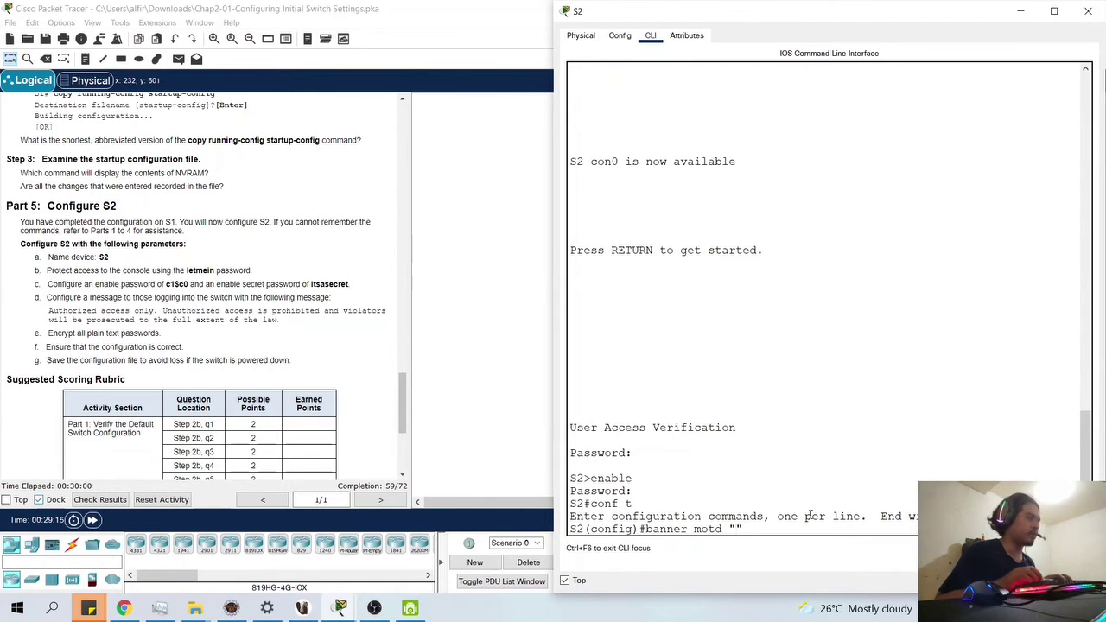
- Type the authorized-access warning inside the quotes, ending "violators will be prosecuted to the law"
type("Autho")
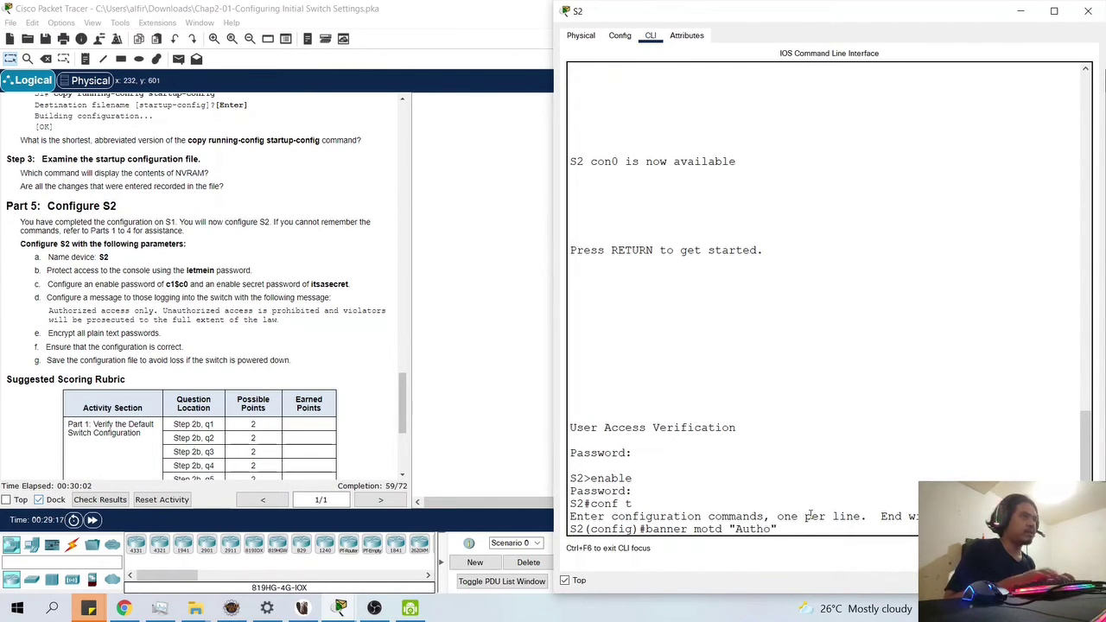
type("rized Acc")
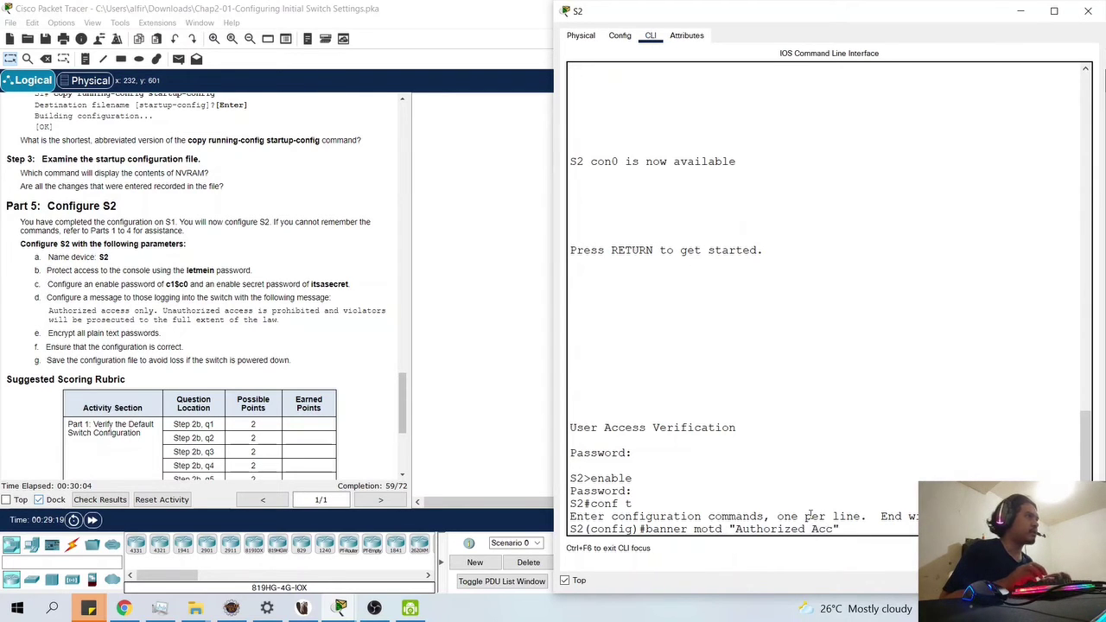
type("ess On")
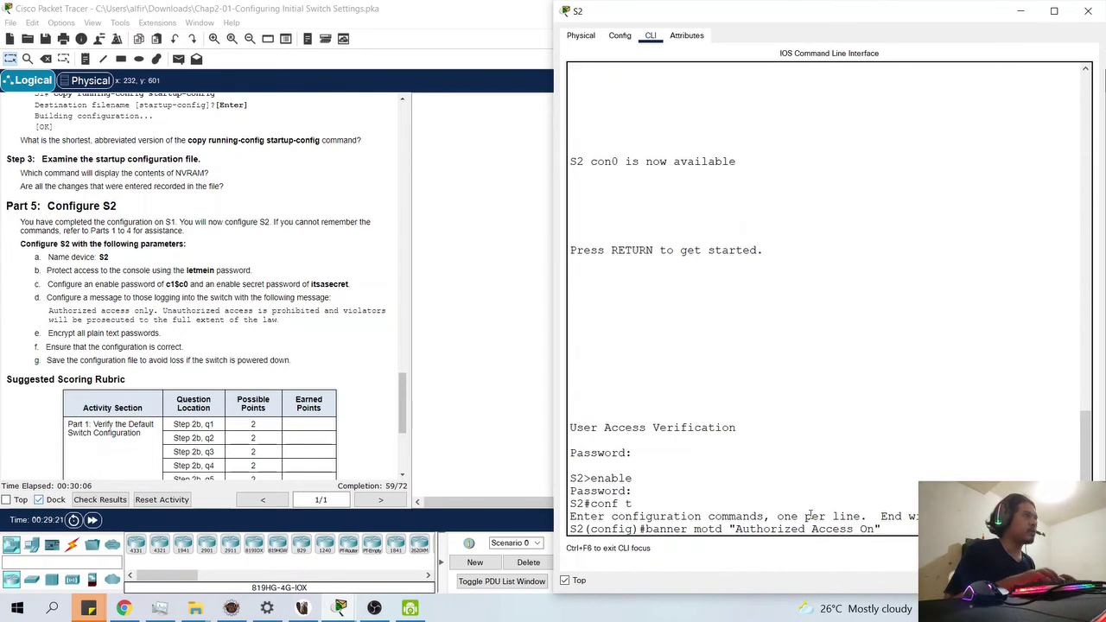
key("BackSpace")
key("BackSpace")
type("only,")
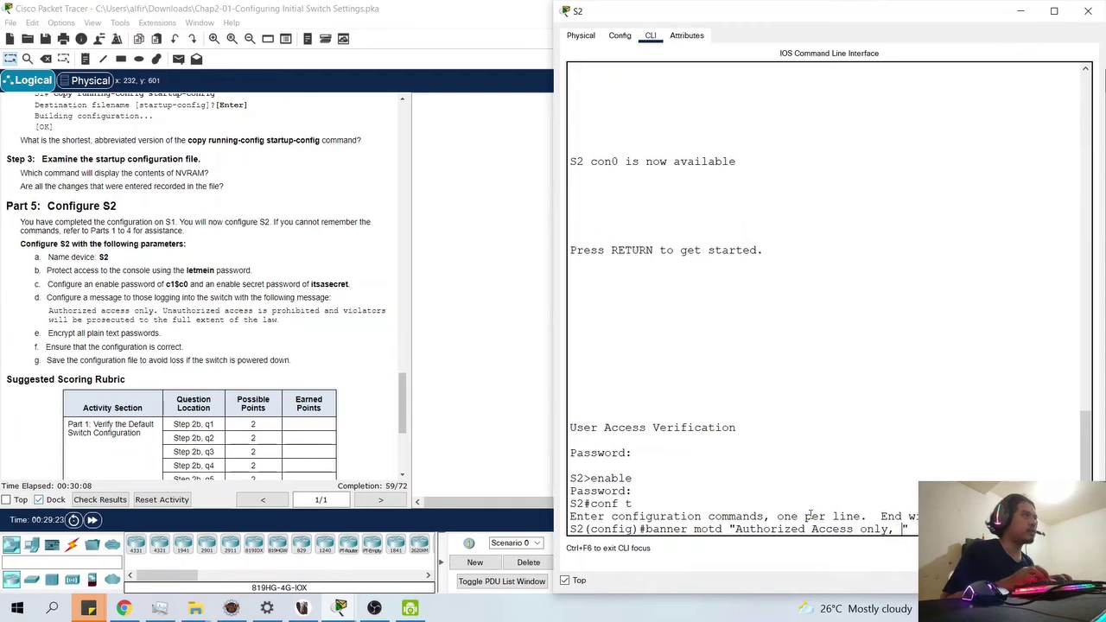
type(" Una")
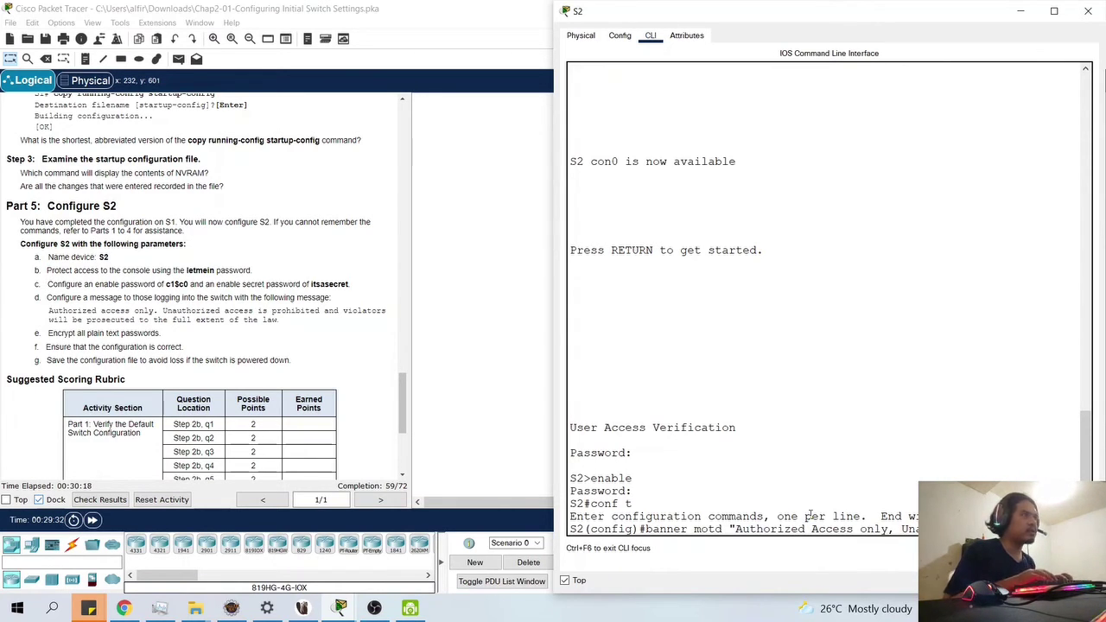
type("prohibi")
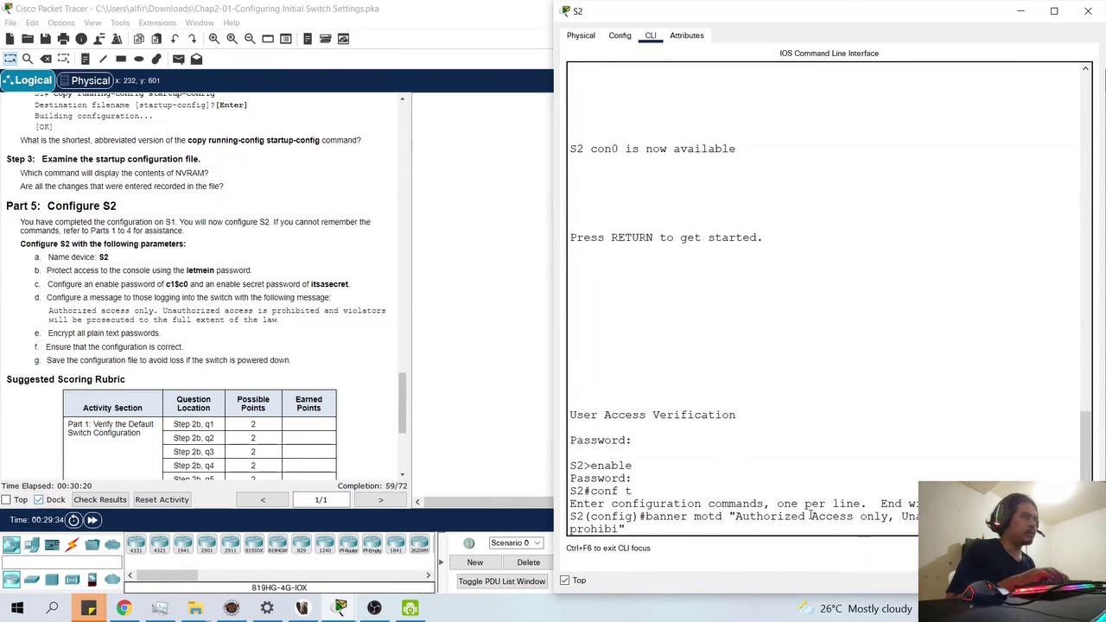
type("ted nad c")
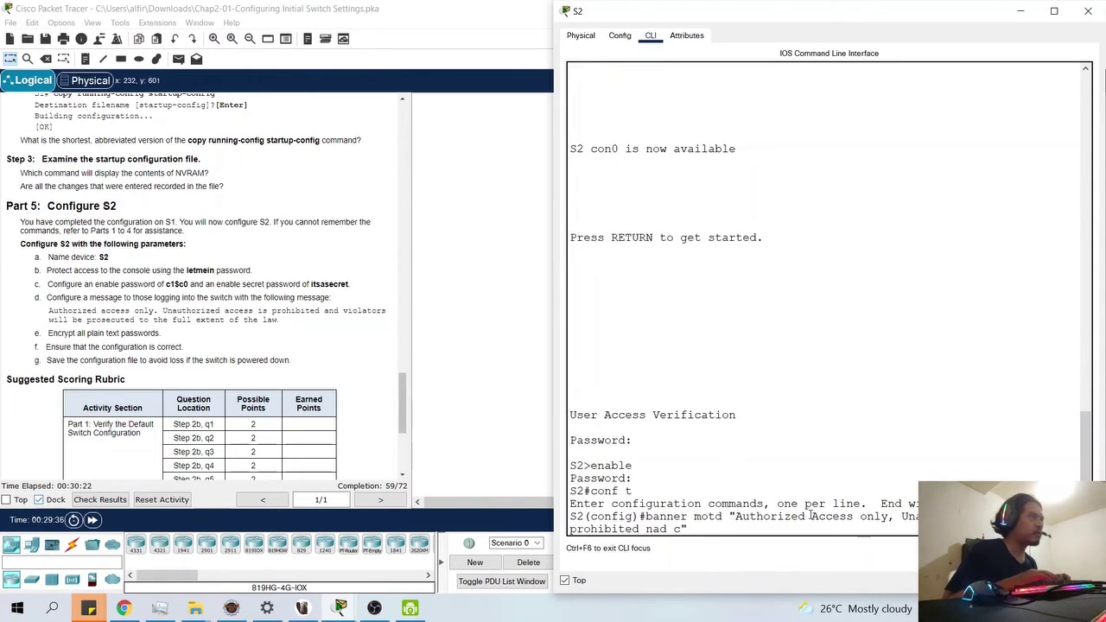
type("i")
key("Left")
key("BackSpace")
key("BackSpace")
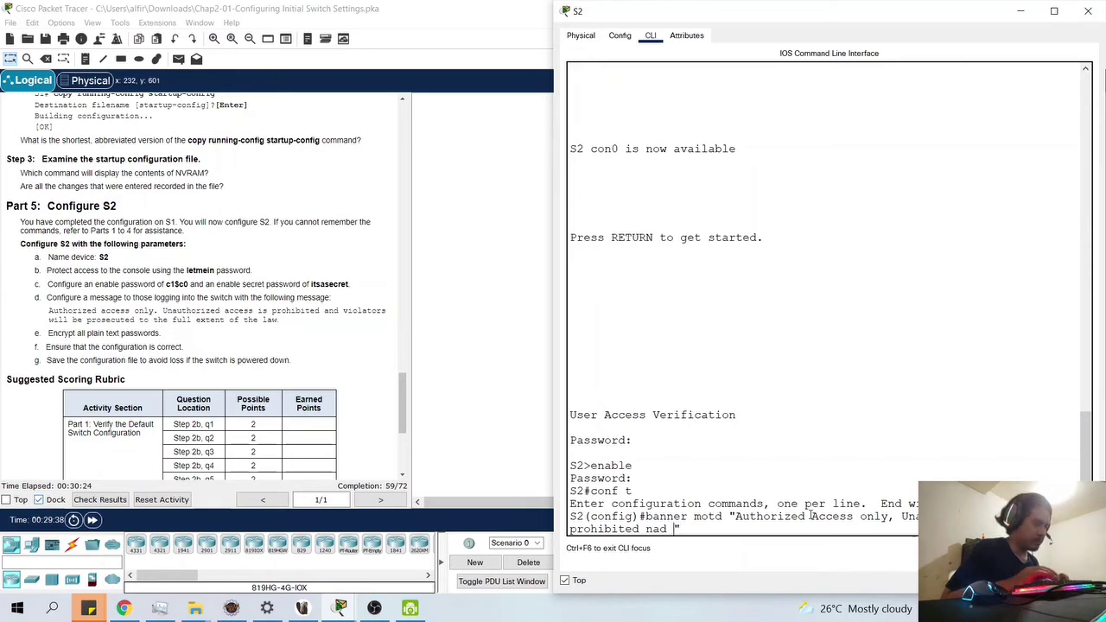
key("BackSpace")
key("BackSpace")
key("BackSpace")
key("BackSpace")
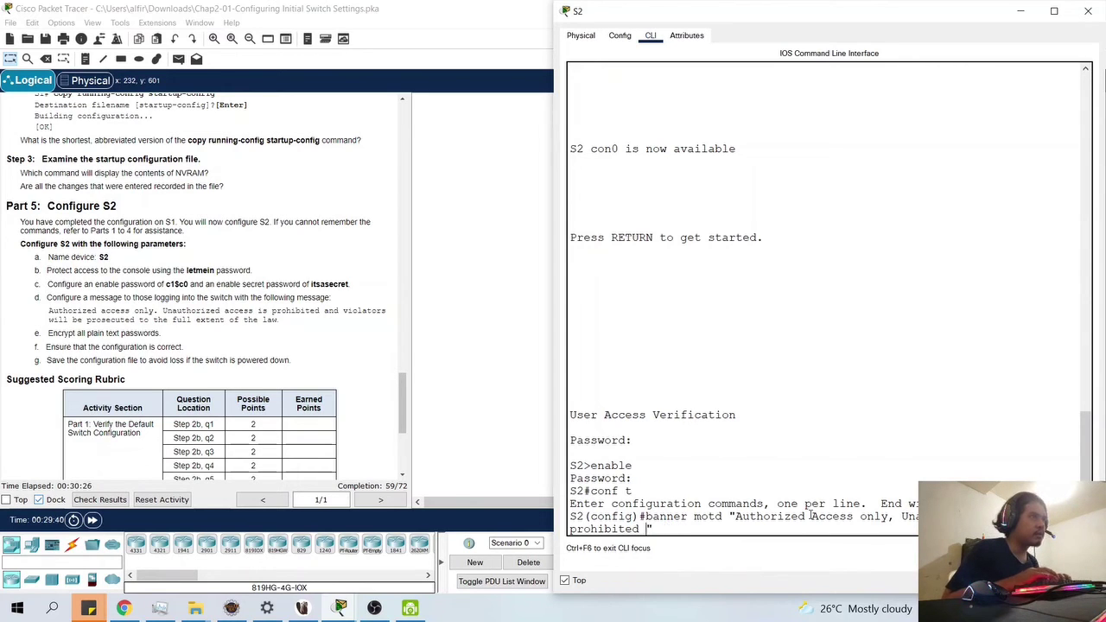
type("and vic")
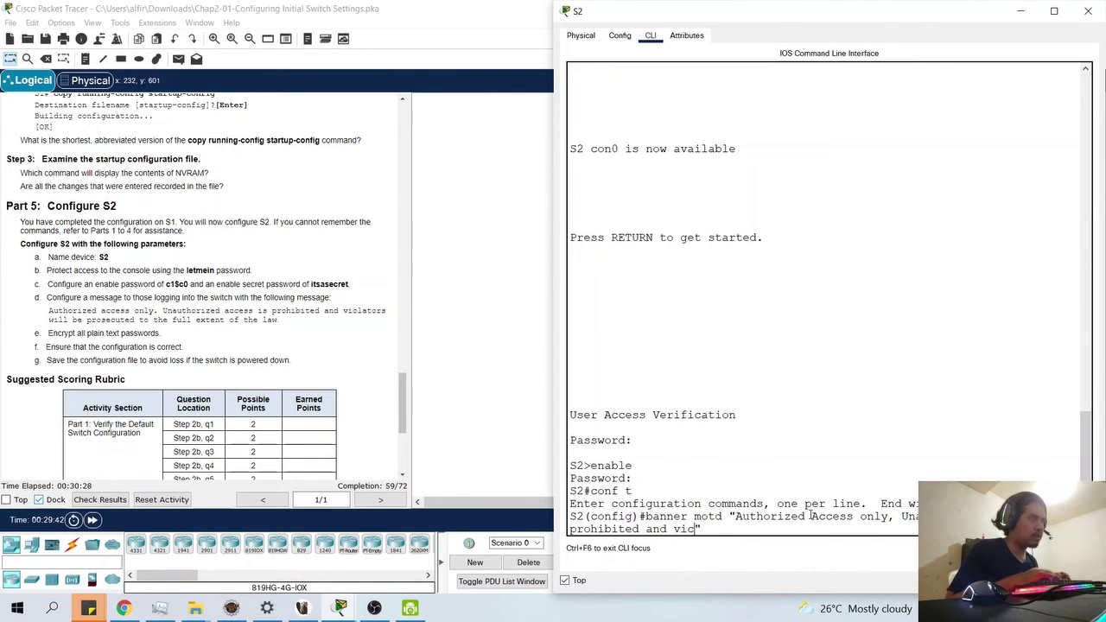
type("lato")
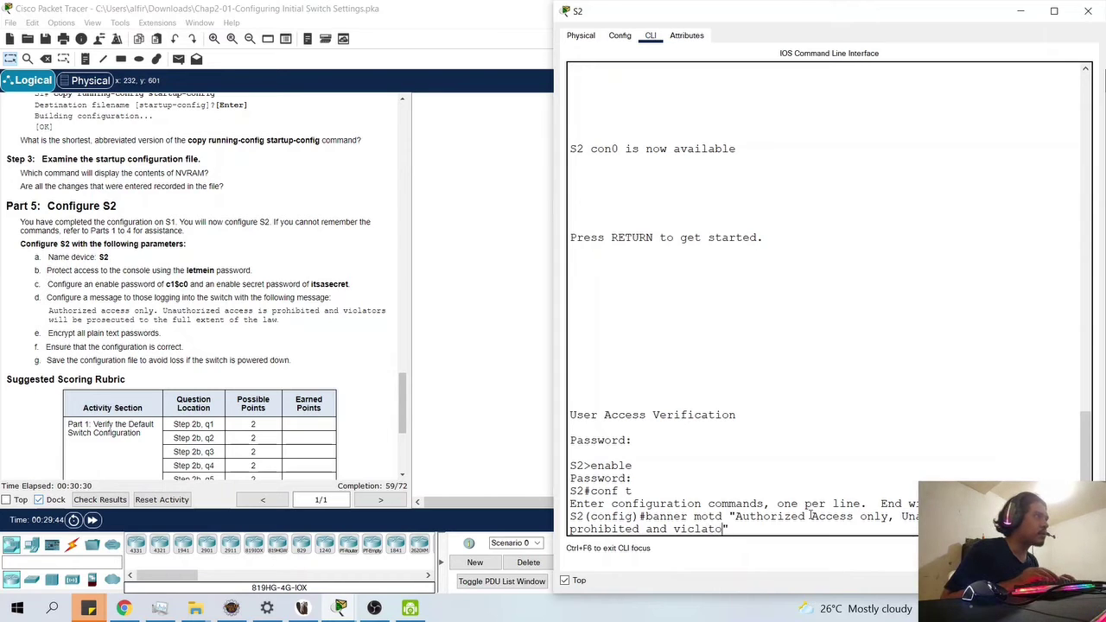
type("rs will")
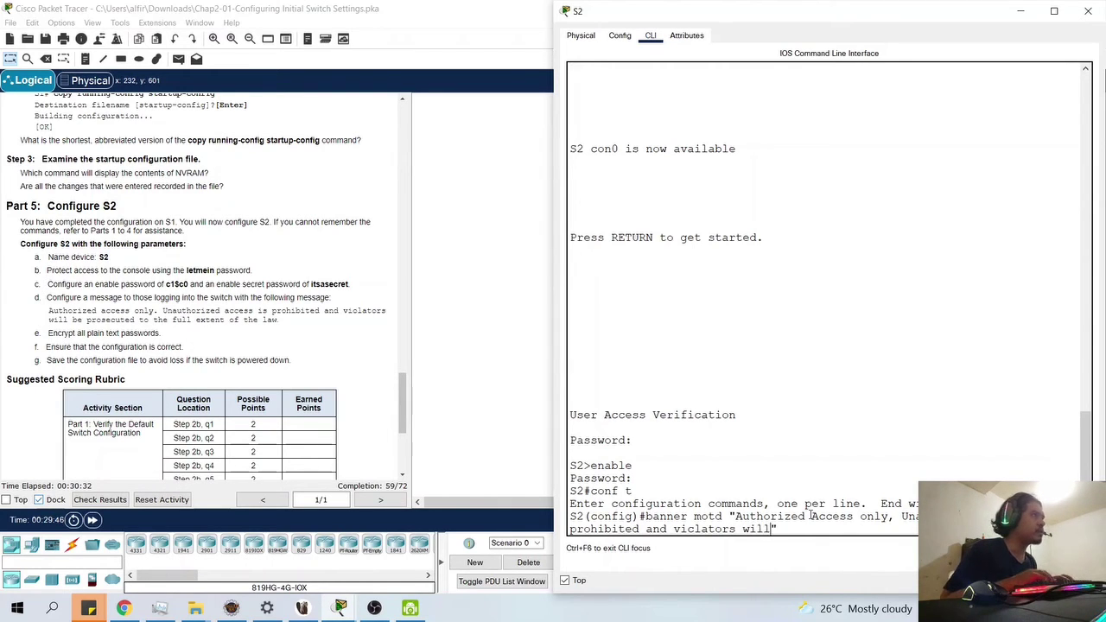
type(" be prose")
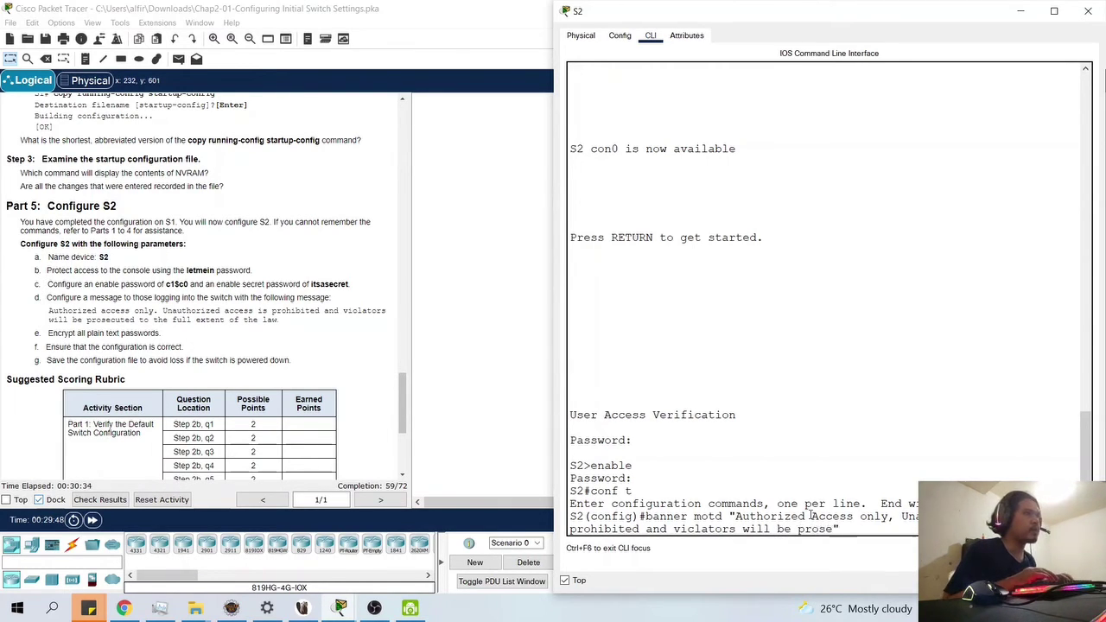
type("cuted o")
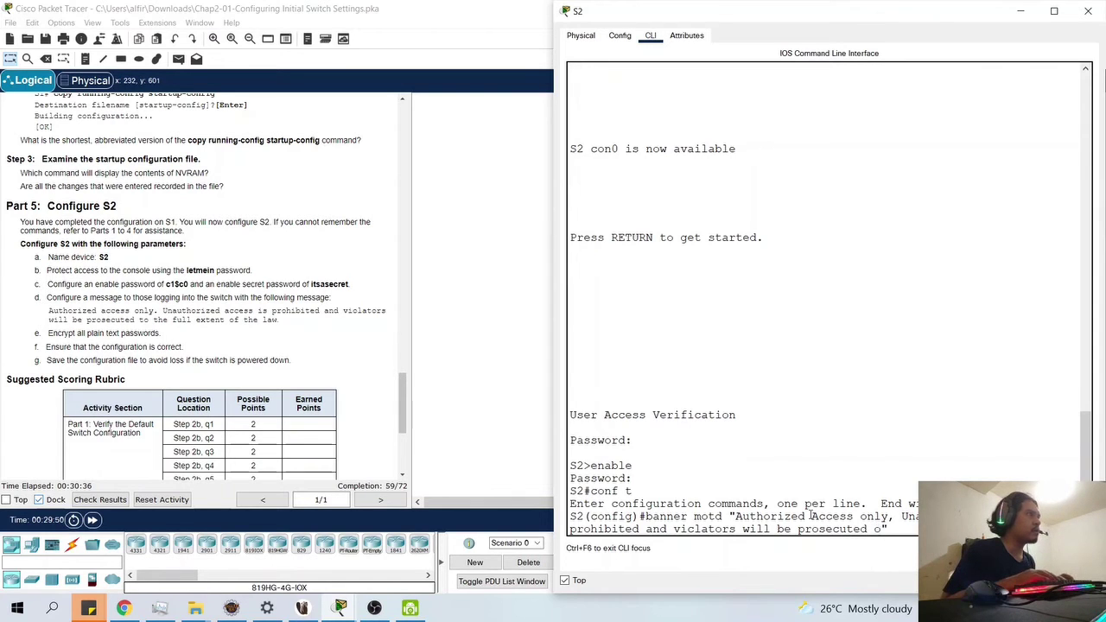
key("BackSpace")
type("to t")
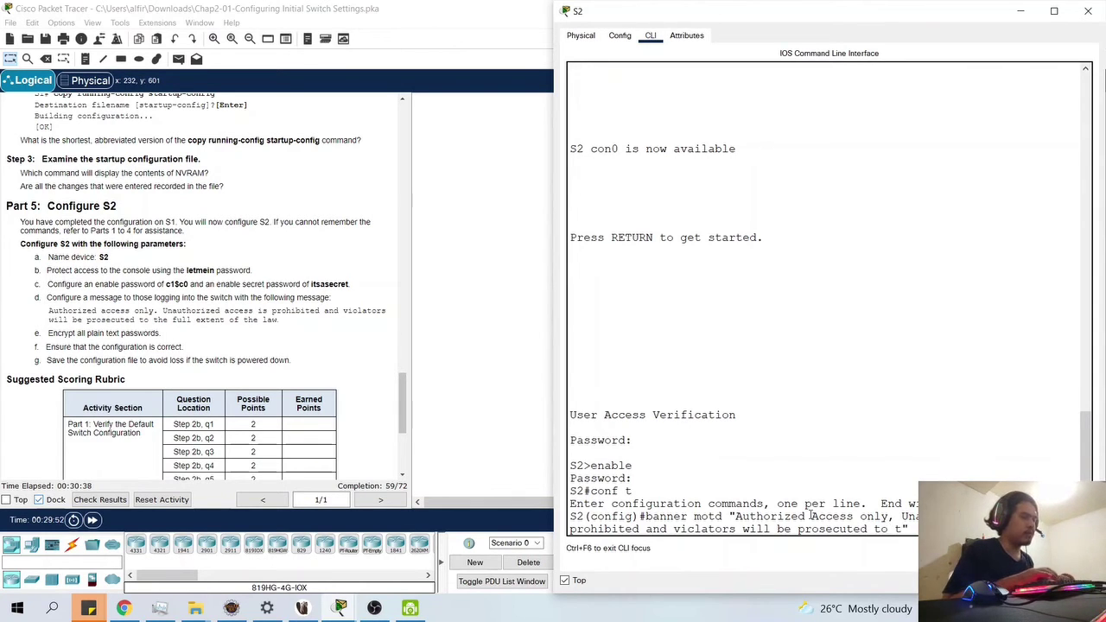
type("he")
key("BackSpace")
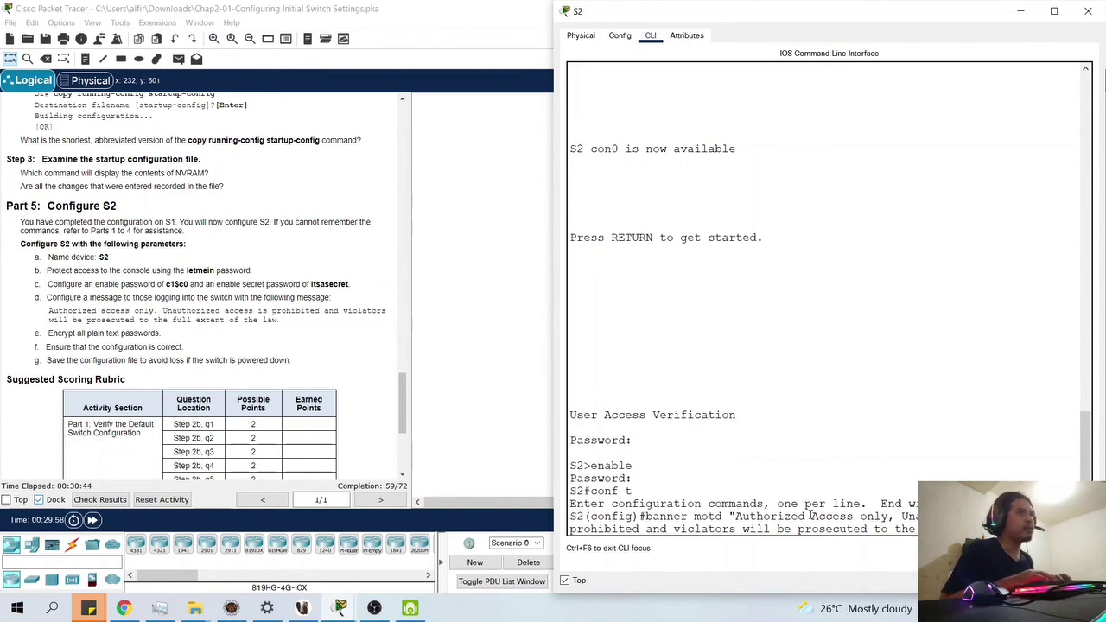
type("law\"")
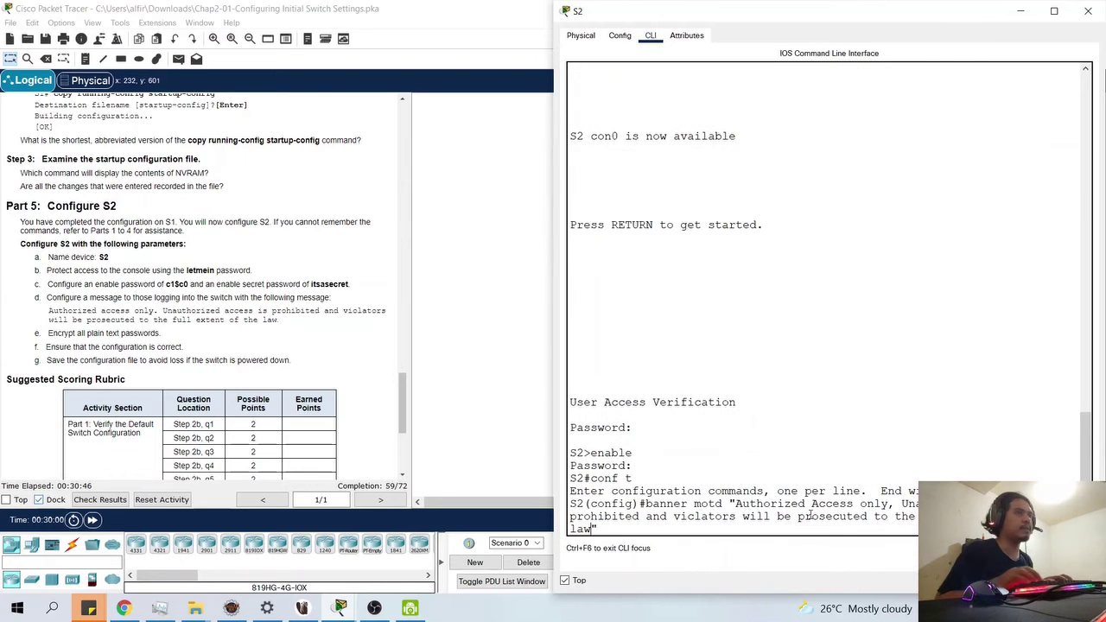
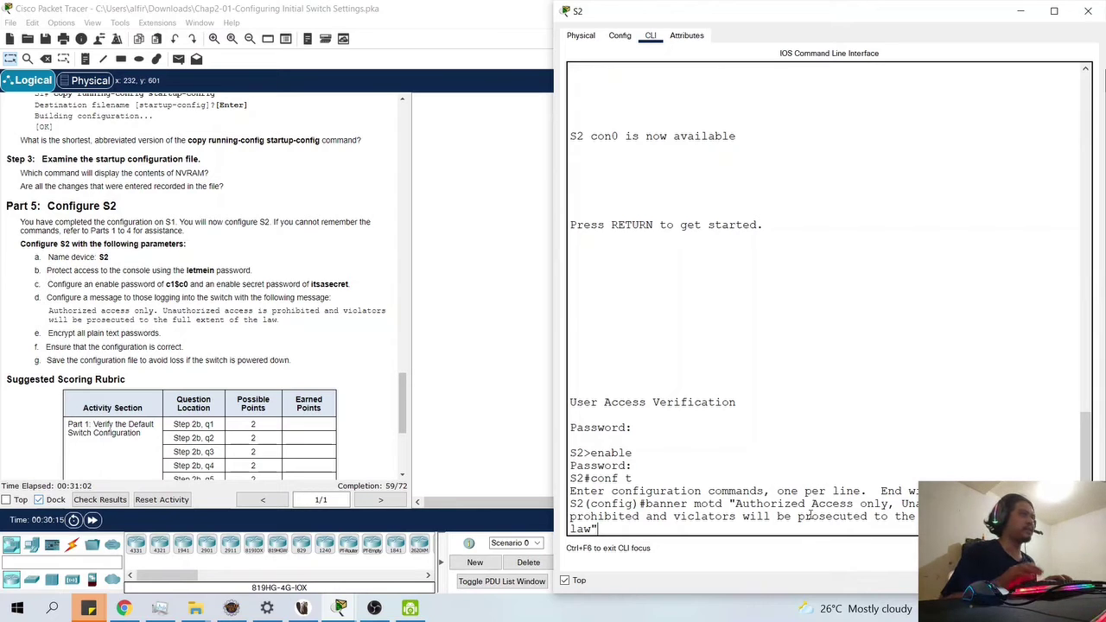
- Submit S2's unauthorized-access MOTD banner, ending 'violators will be prosecuted to the law'
key("Return")
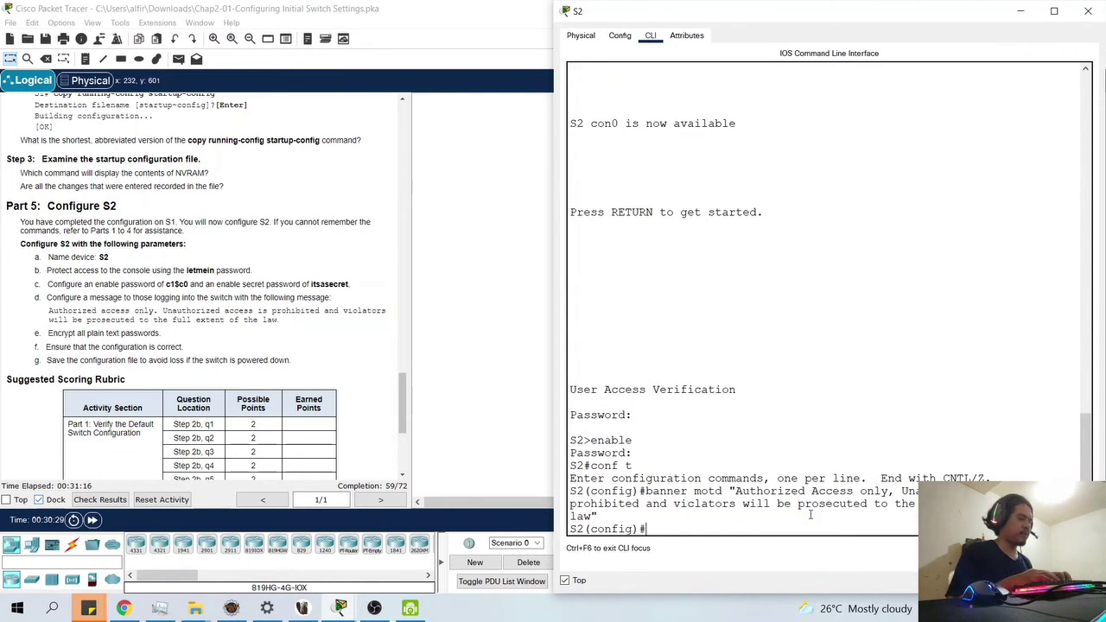
- Attempt a mistyped service password-encryption command on S2
type("ervice enab")
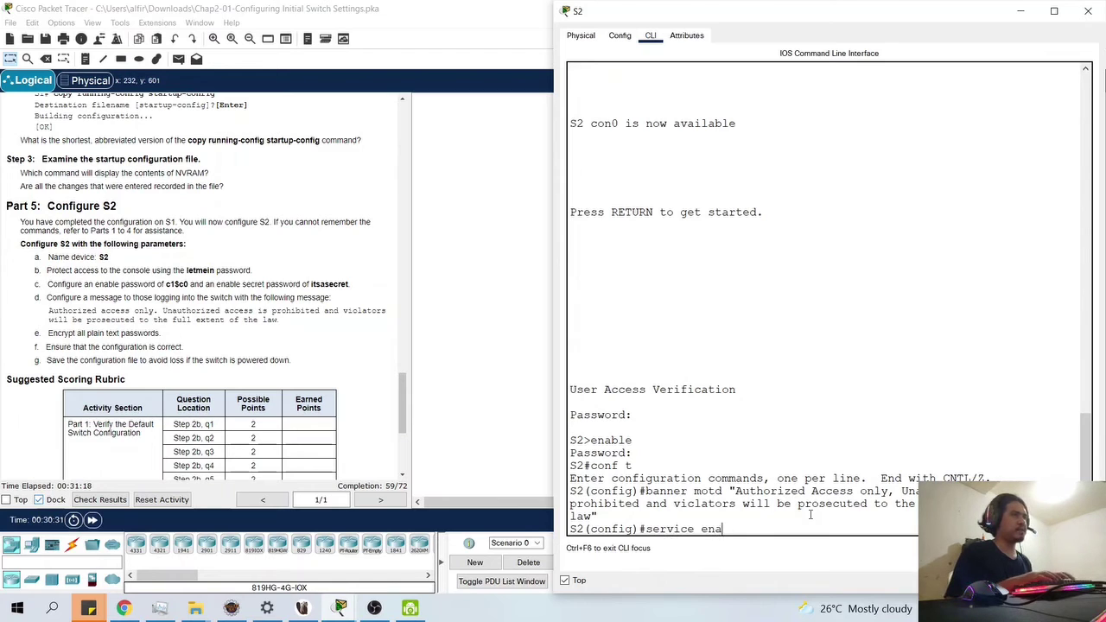
key("BackSpace")
key("BackSpace")
key("BackSpace")
key("BackSpace")
key("BackSpace")
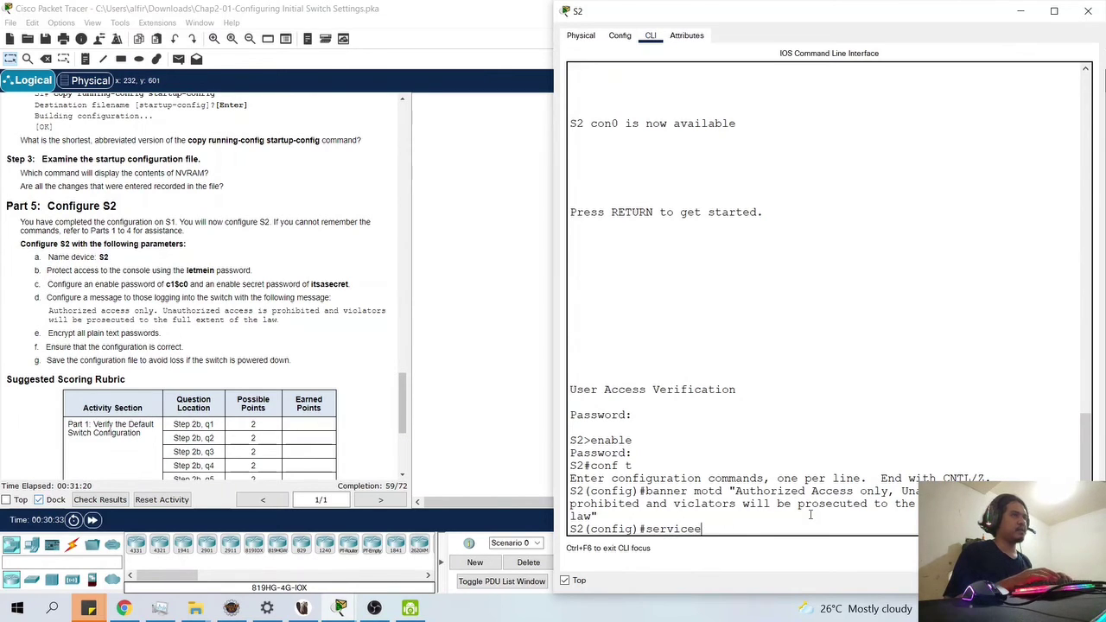
type("encr")
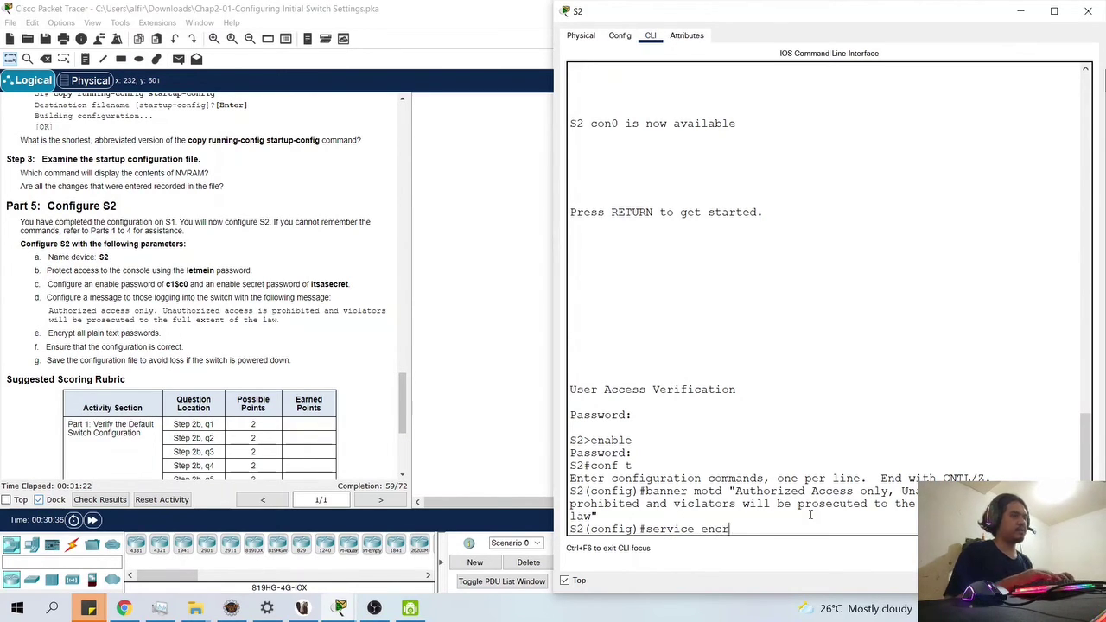
type("yption")
key("BackSpace")
key("BackSpace")
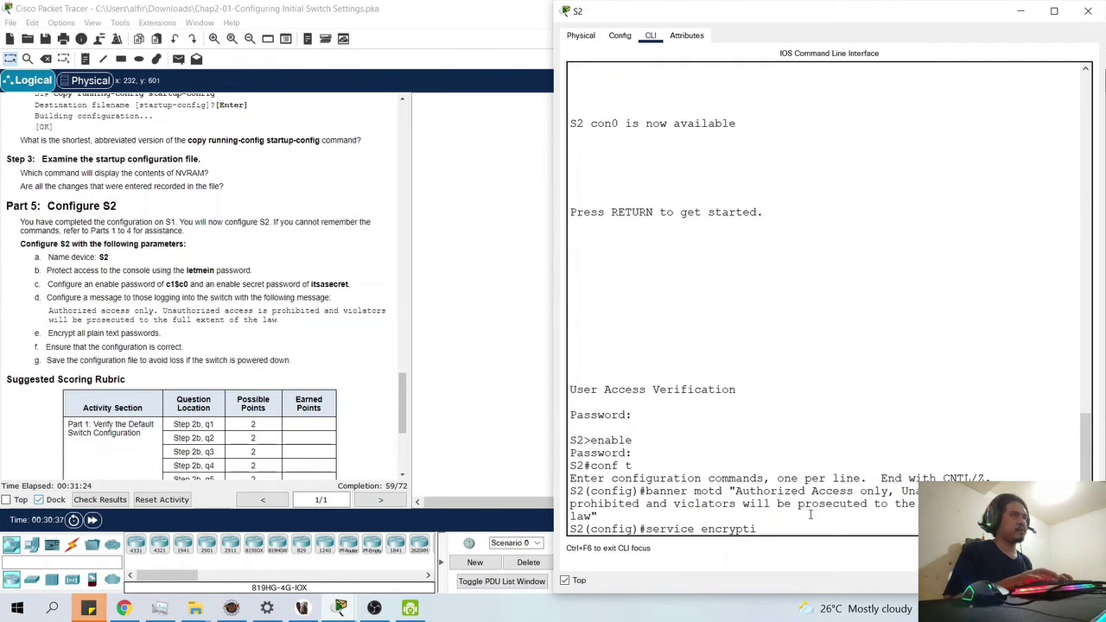
type("on-pass")
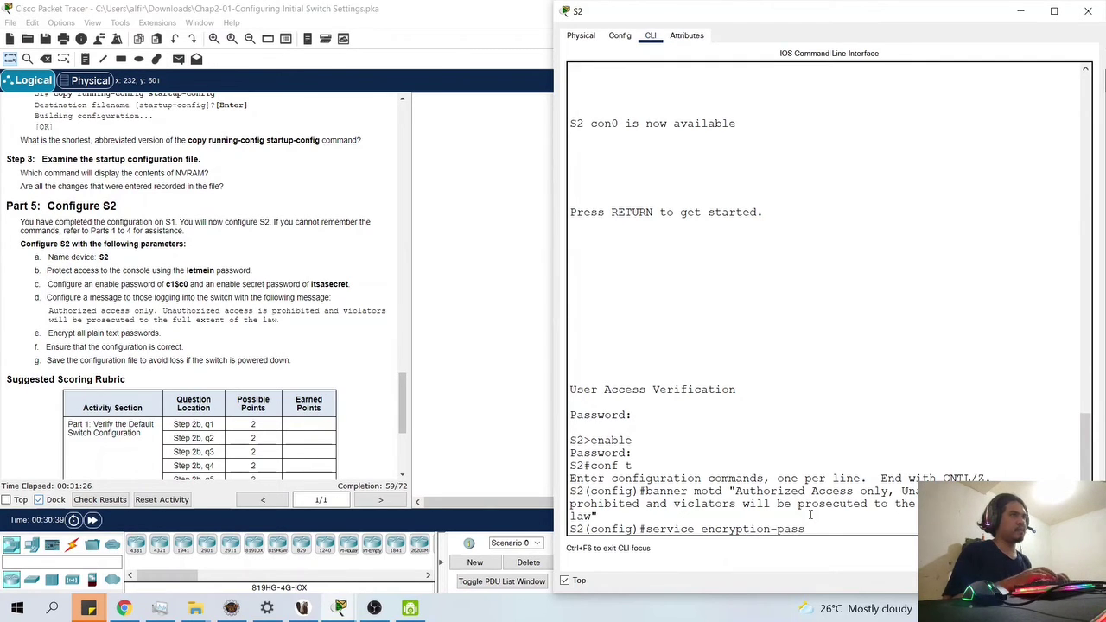
type("word")
key("Return")
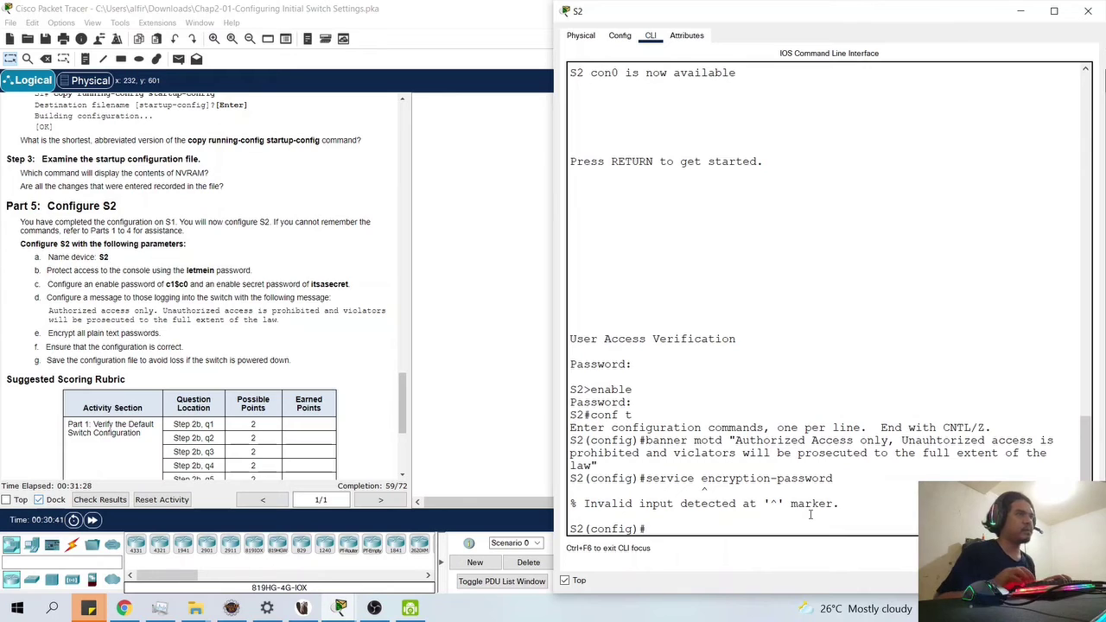
- Check options with 'service ?', then enter service password-encryption on S2
key("Up")
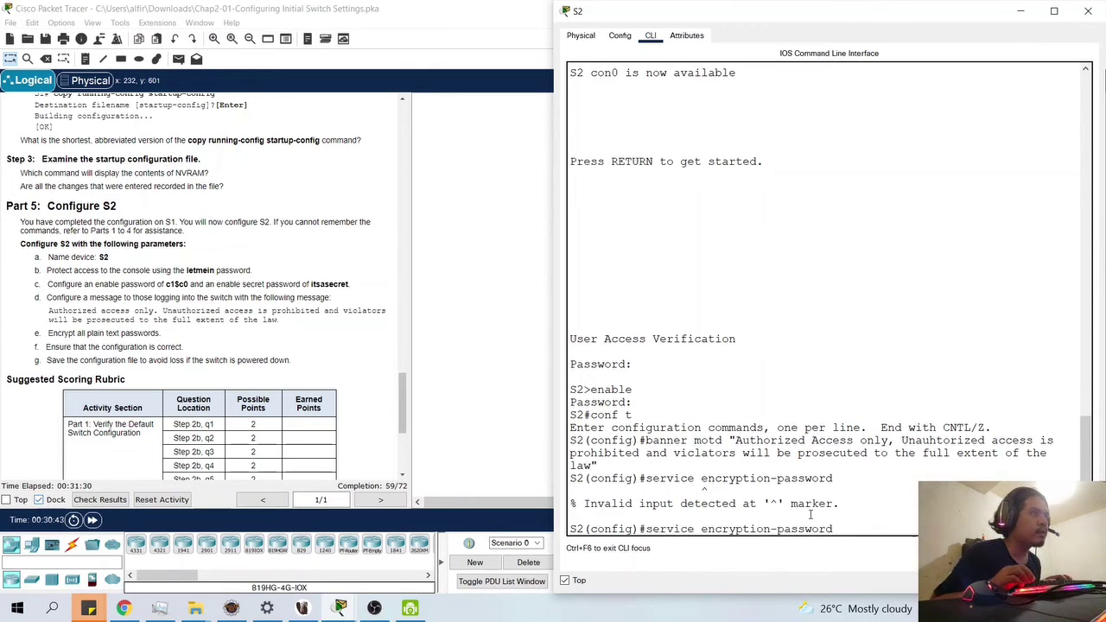
key("BackSpace")
key("BackSpace")
key("BackSpace")
key("BackSpace")
key("BackSpace")
key("BackSpace")
key("BackSpace")
key("BackSpace")
key("BackSpace")
key("BackSpace")
key("BackSpace")
key("BackSpace")
key("BackSpace")
key("BackSpace")
key("BackSpace")
key("BackSpace")
key("BackSpace")
key("BackSpace")
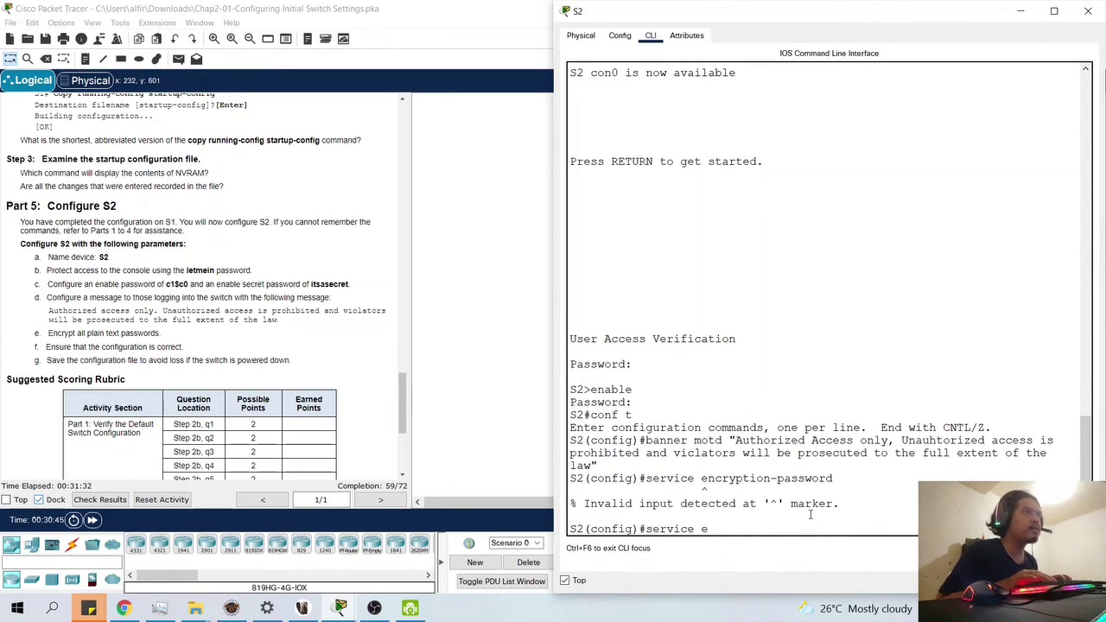
type("?")
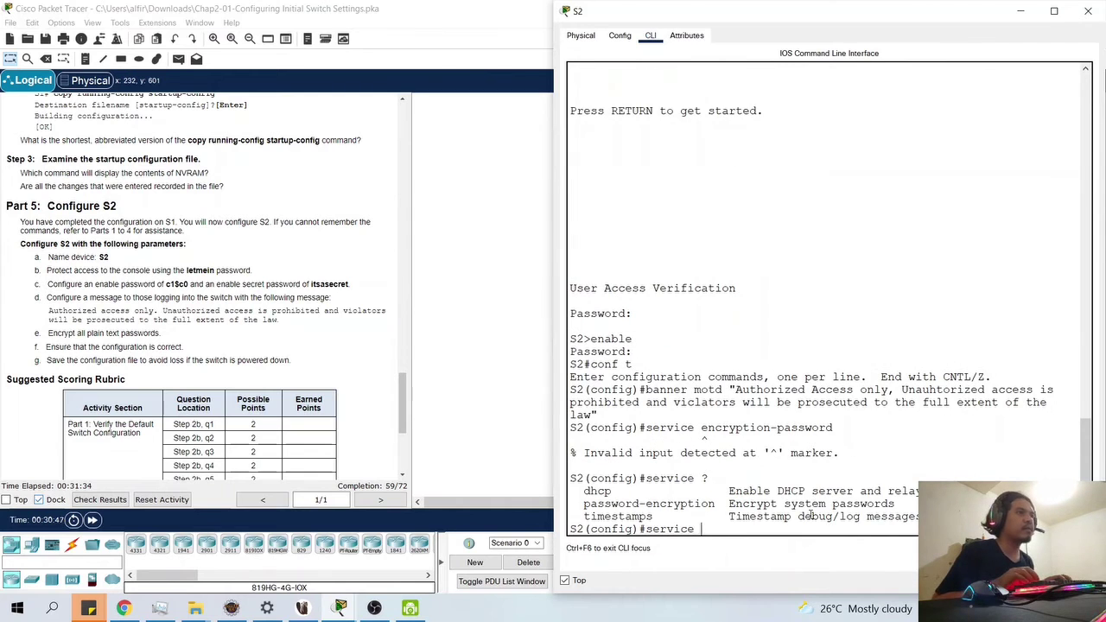
key("Up")
key("Up")
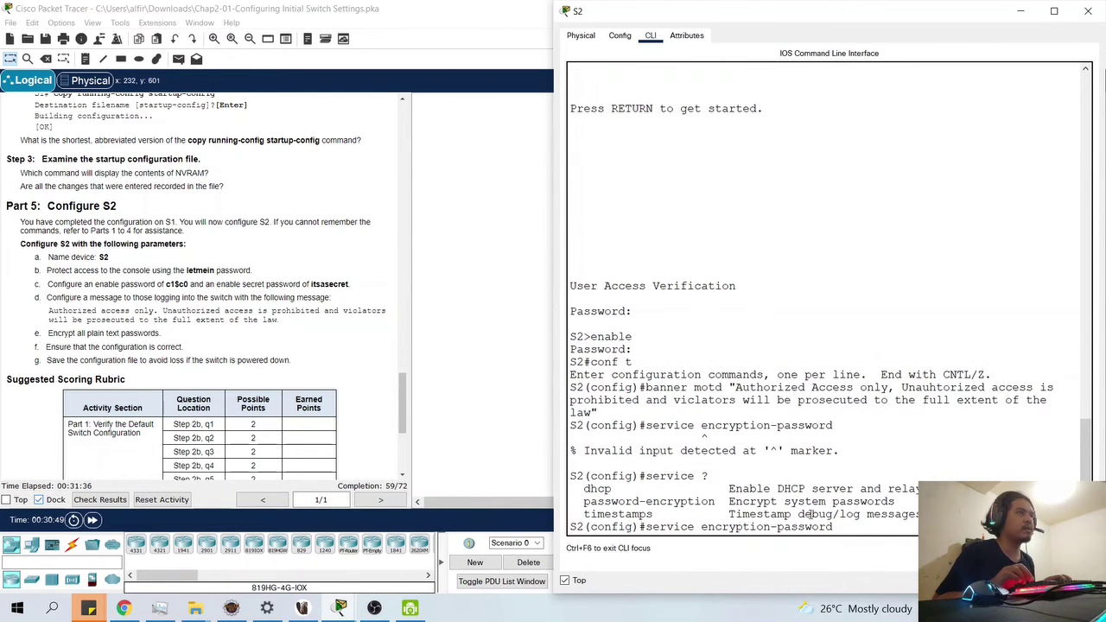
key("BackSpace")
key("BackSpace")
key("BackSpace")
key("BackSpace")
key("BackSpace")
key("BackSpace")
key("BackSpace")
key("BackSpace")
key("BackSpace")
key("BackSpace")
key("BackSpace")
key("BackSpace")
key("BackSpace")
key("BackSpace")
key("BackSpace")
key("BackSpace")
key("BackSpace")
key("BackSpace")
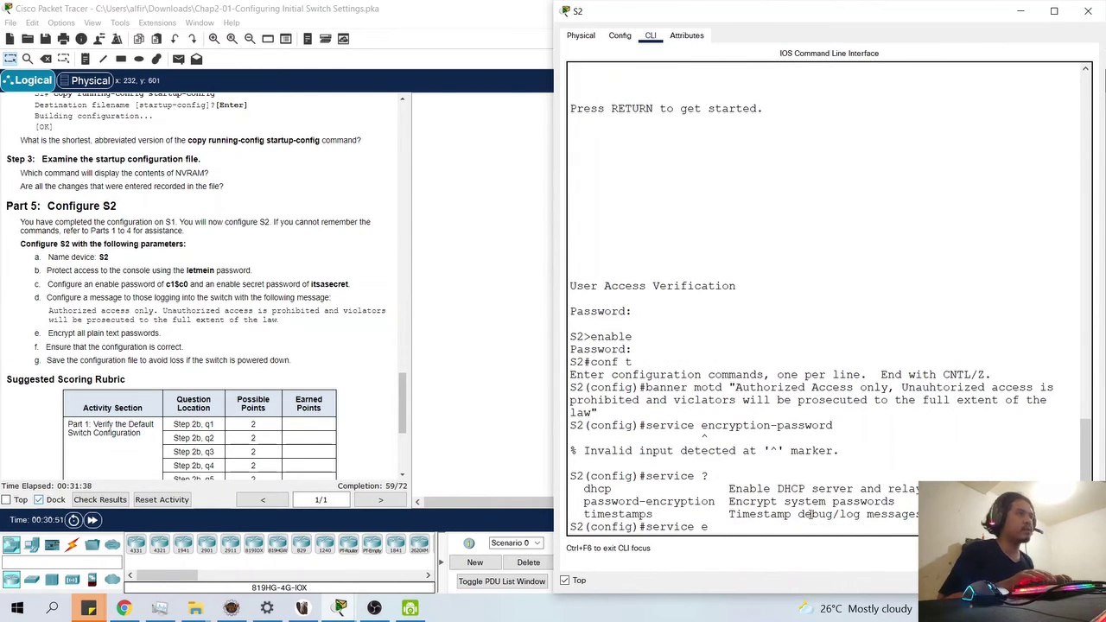
type("password en")
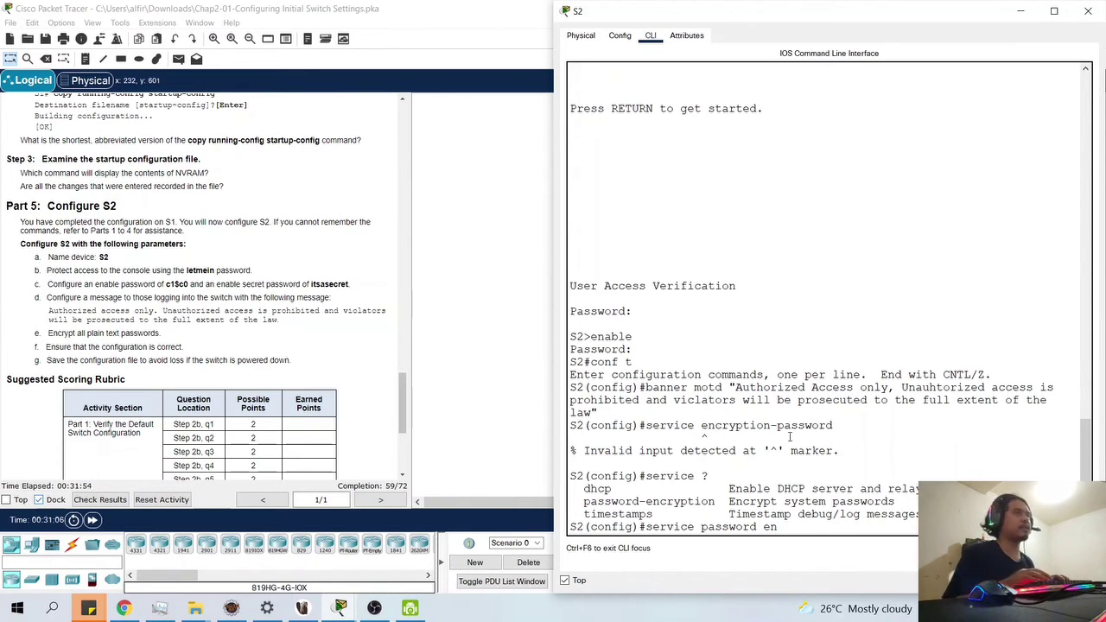
key("BackSpace")
key("BackSpace")
key("BackSpace")
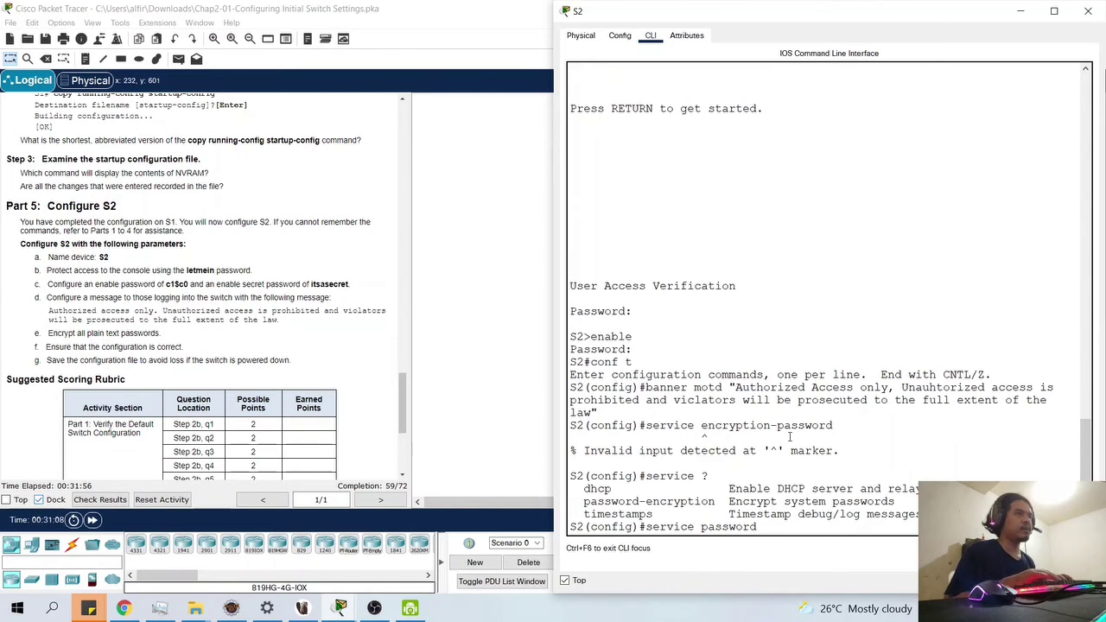
type("-encruy")
key("BackSpace")
key("BackSpace")
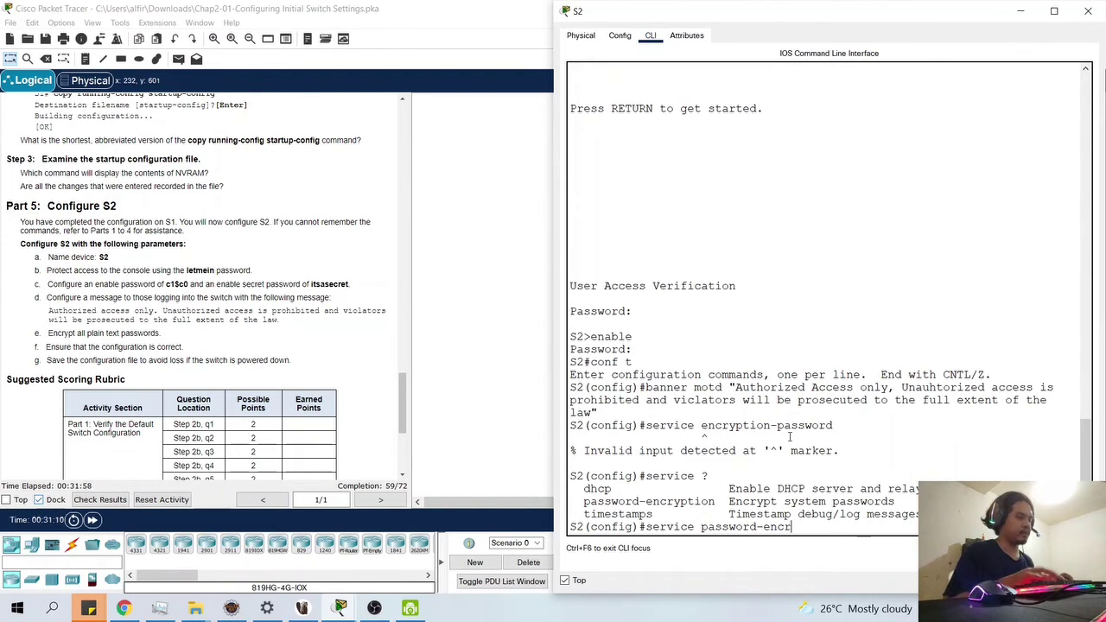
type("yption")
key("Return")
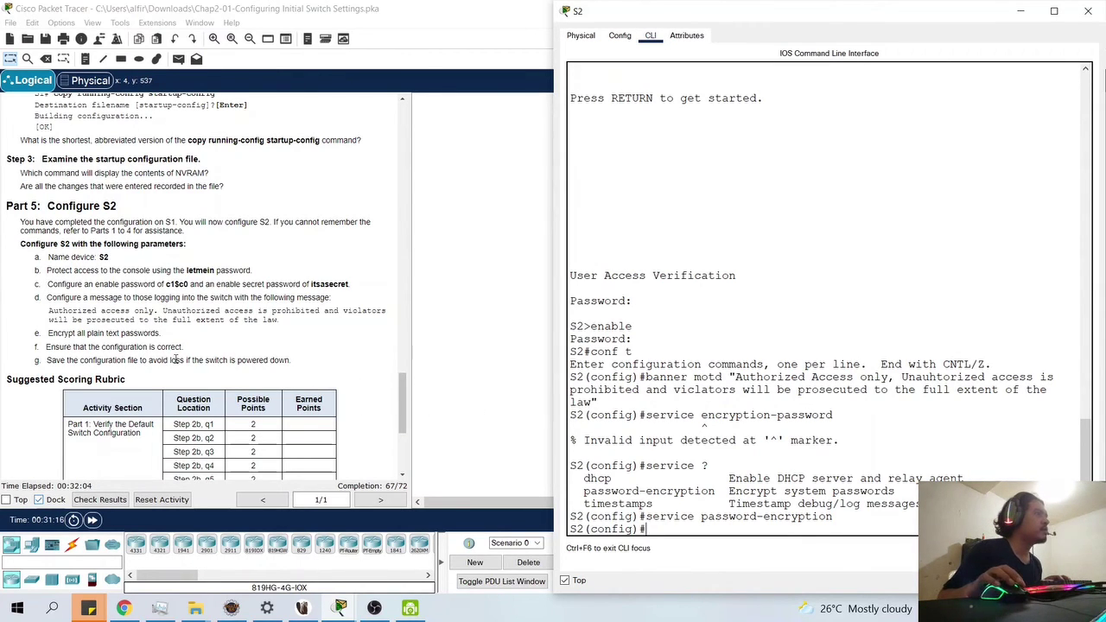
- Try show run in config mode, then exit global configuration mode
key("Return")
type("sh")
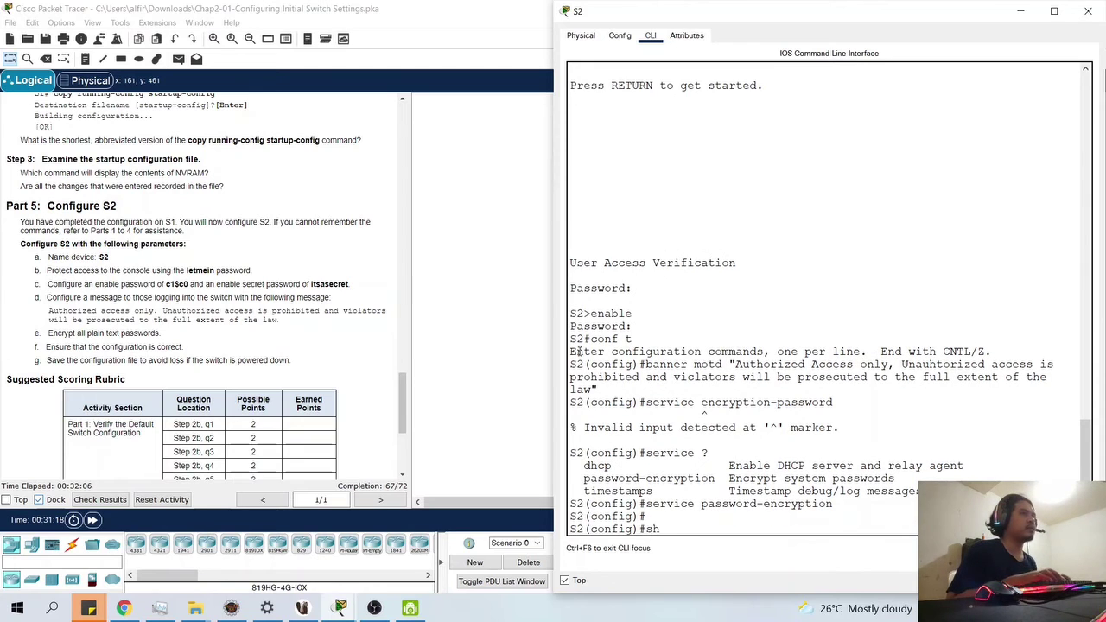
type("ow run")
key("Return")
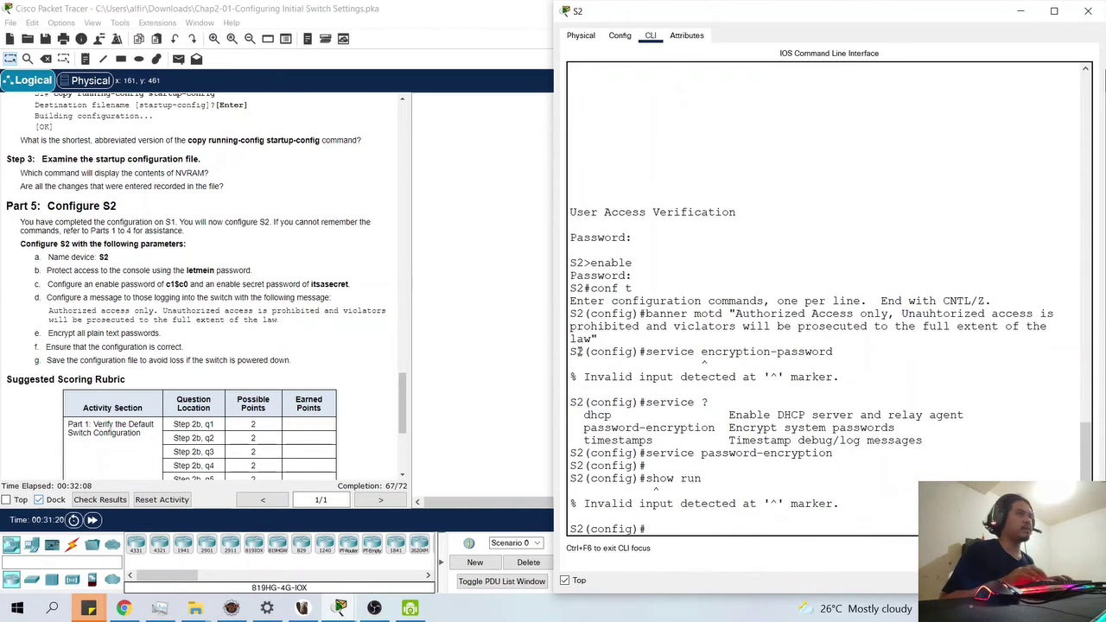
key("Return")
key("Up")
key("Down")
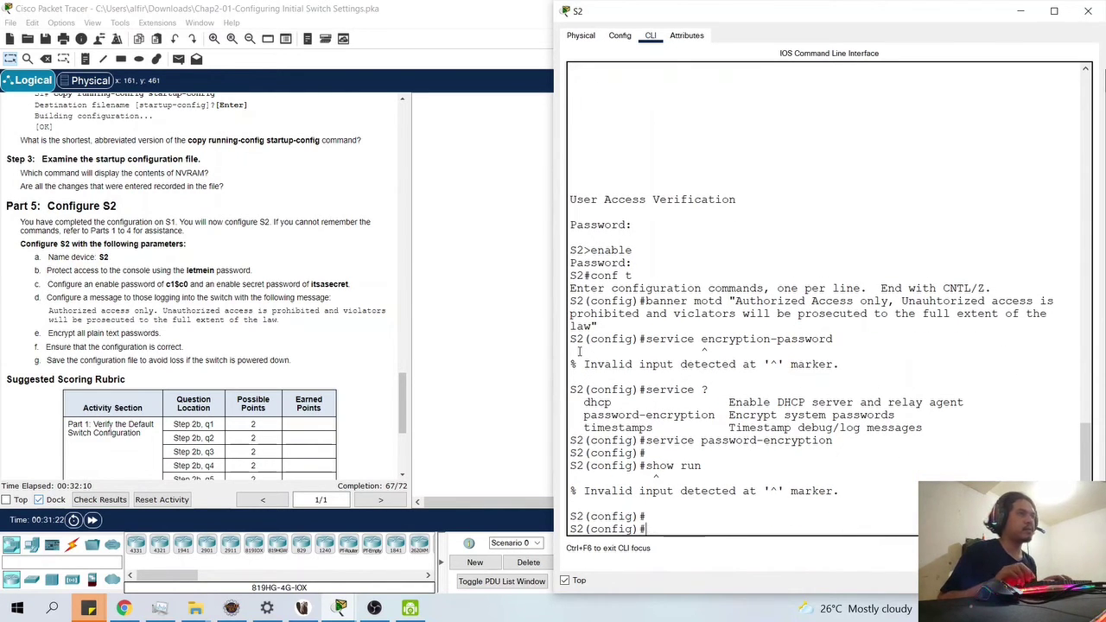
type("exit")
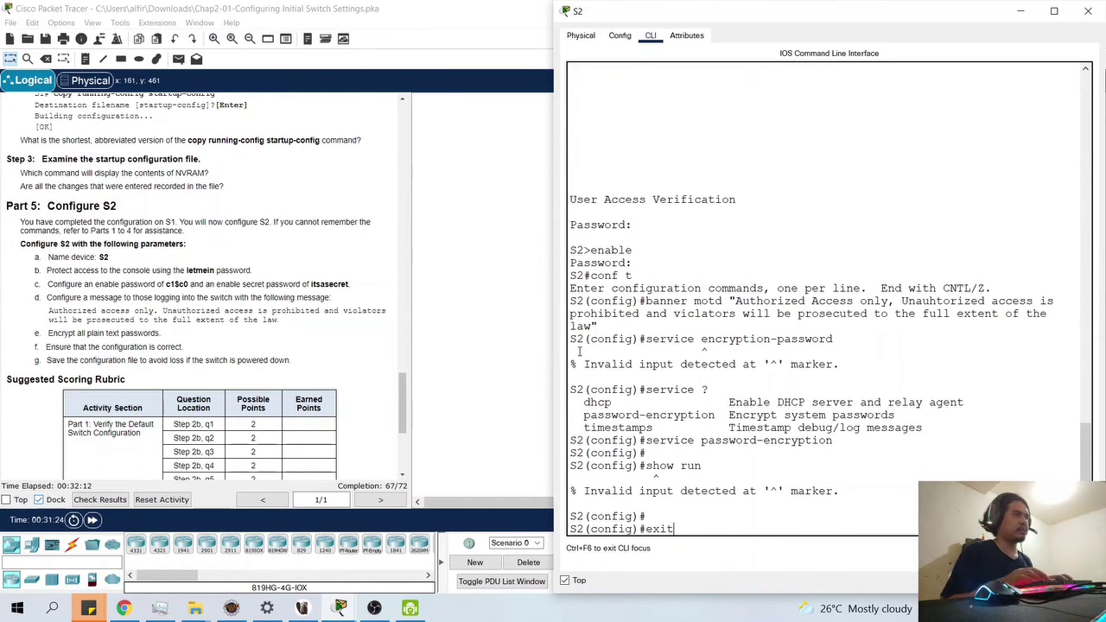
key("BackSpace")
key("BackSpace")
key("BackSpace")
key("BackSpace")
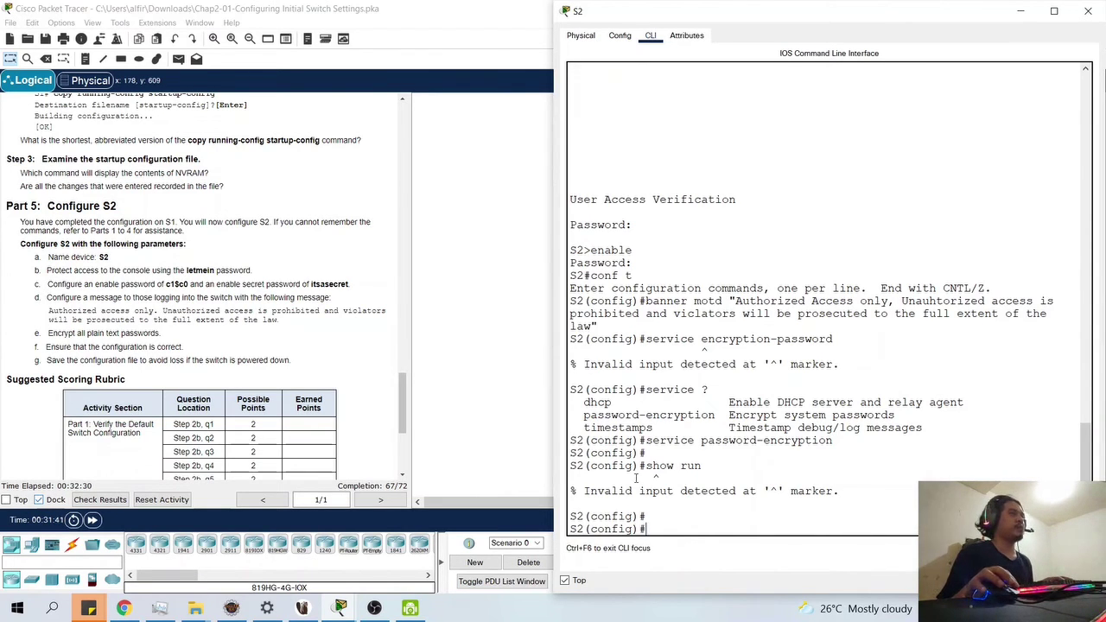
type("exit")
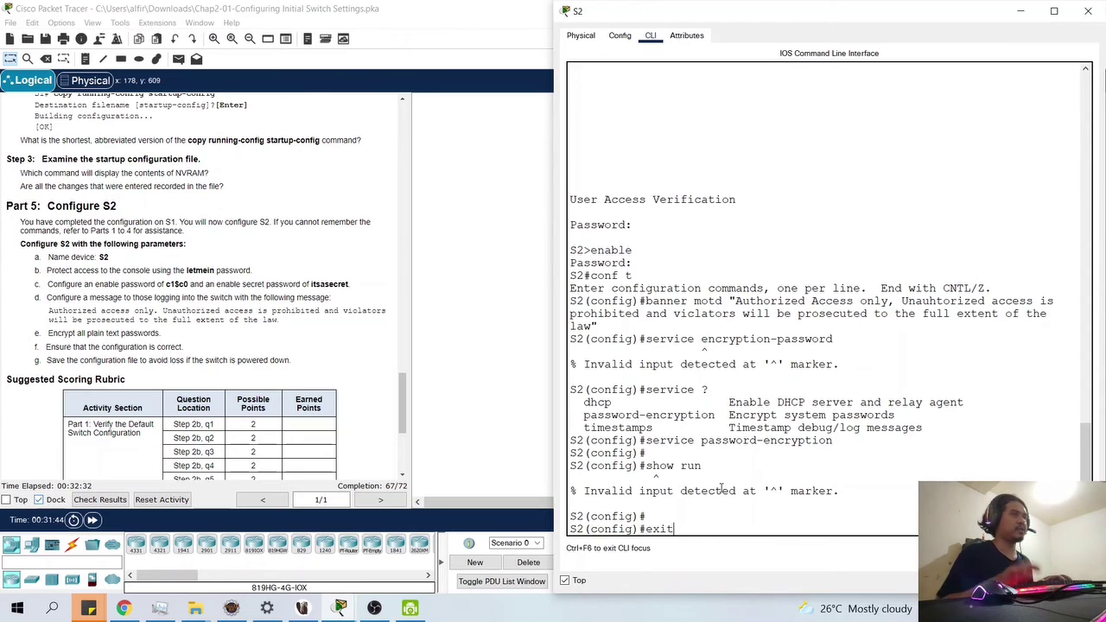
key("Return")
key("Return")
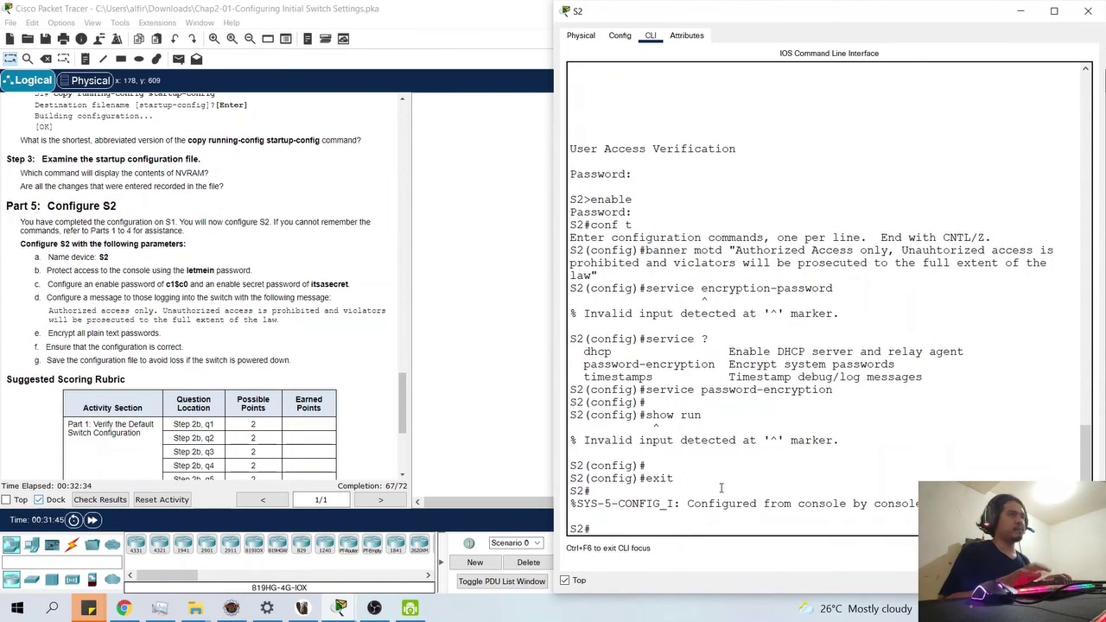
- Display S2's running configuration with show run and page to its end
type("showw")
key("BackSpace")
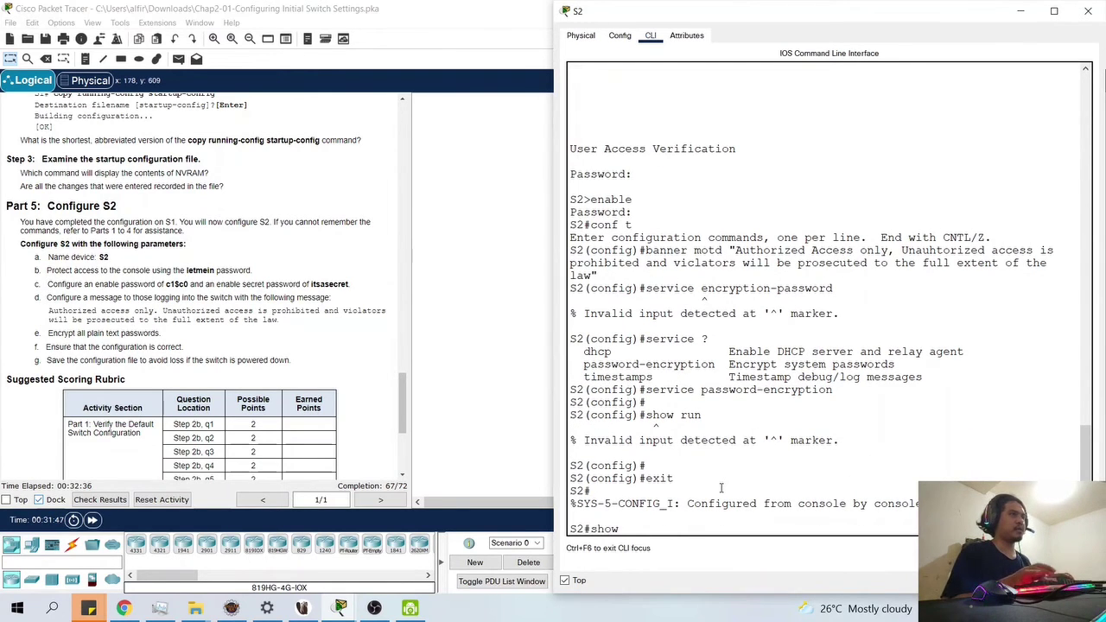
type("run")
key("Return")
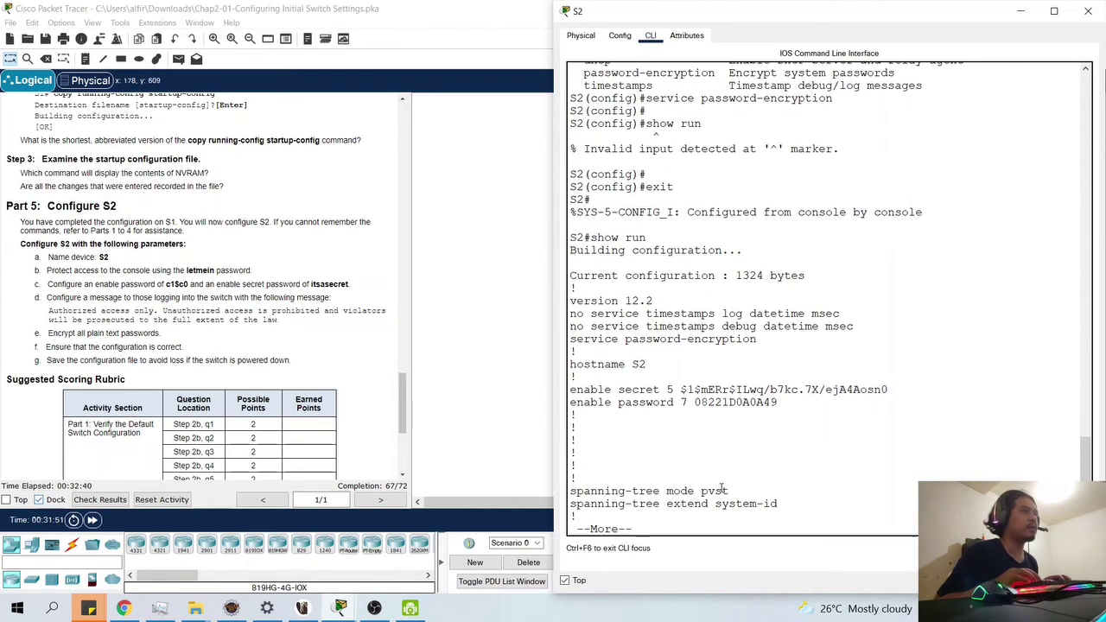
key("Return")
key("Return")
key("Return")
key("Return")
key("Return")
key("Return")
key("Return")
key("Return")
key("Return")
key("Return")
key("Return")
key("Return")
key("Return")
key("Return")
key("Return")
key("Return")
key("Return")
key("Return")
key("Return")
key("Return")
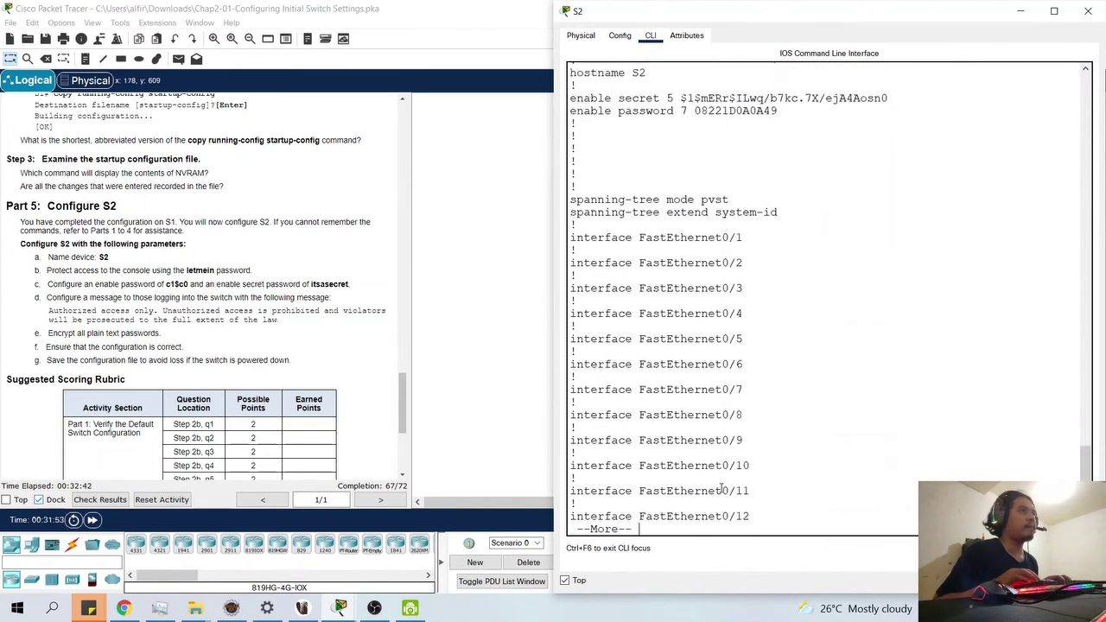
key("Return")
key("Return")
key("Return")
key("Return")
key("Return")
key("Return")
key("Return")
key("Return")
key("Return")
key("Return")
key("Return")
key("Return")
key("Return")
key("Return")
key("Return")
key("Return")
key("Return")
key("Return")
key("Return")
key("Return")
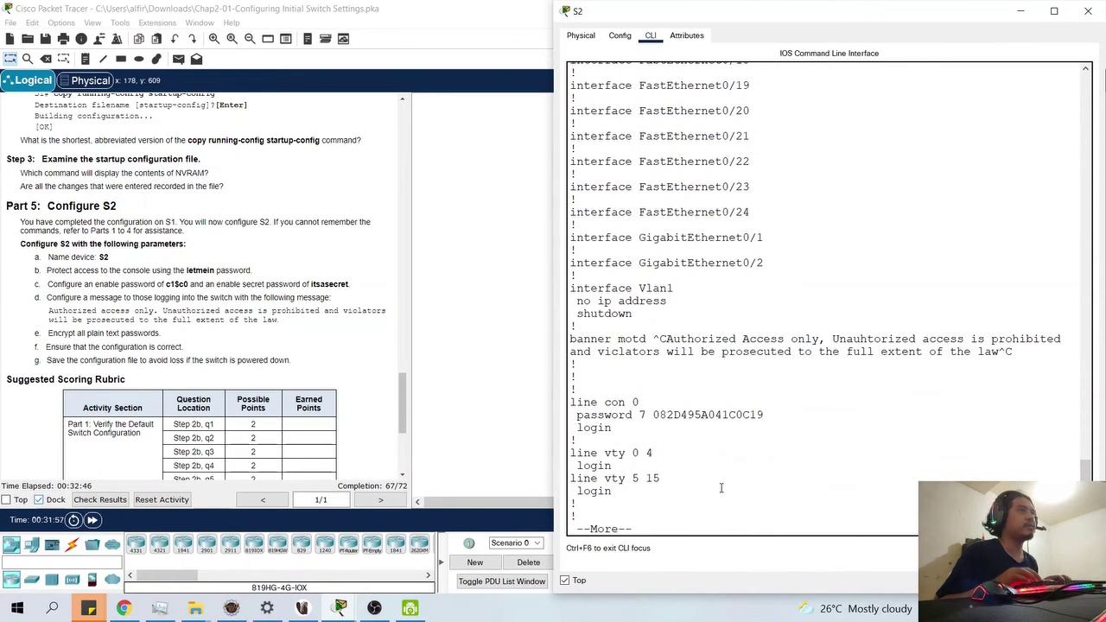
key("Return")
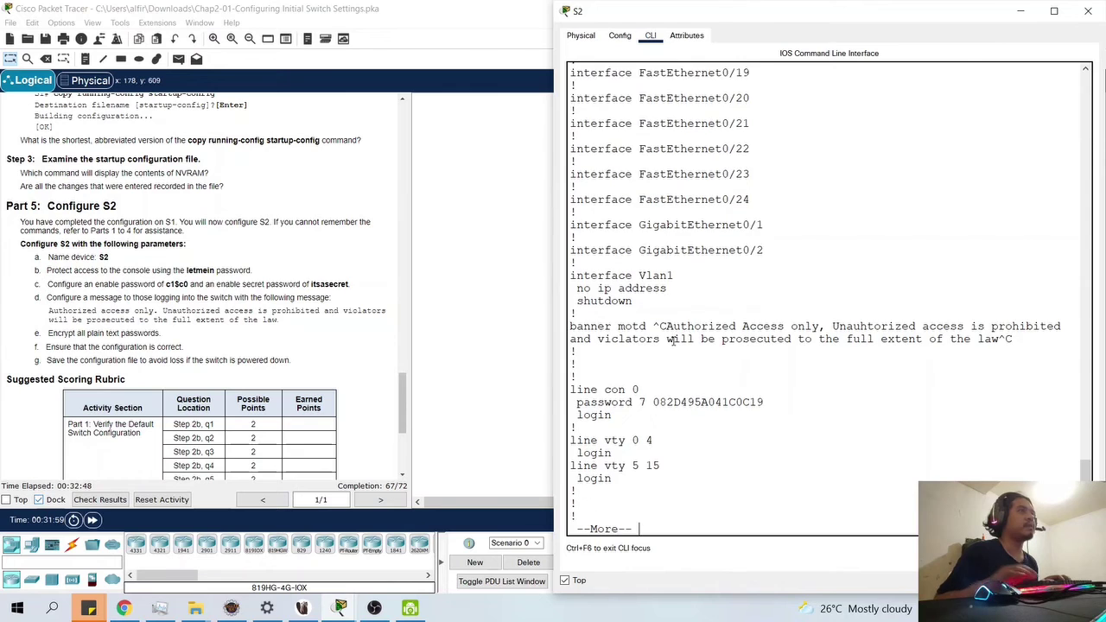
key("Return")
key("Return")
key("Return")
key("Return")
key("Return")
key("Return")
key("Return")
key("Return")
key("Return")
key("Return")
key("Return")
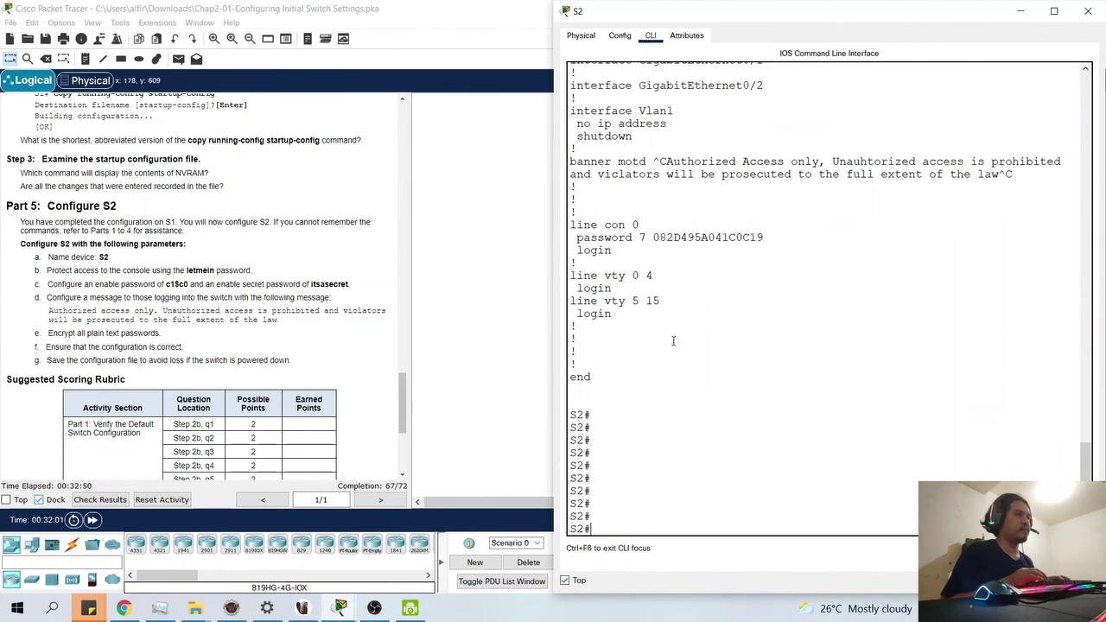
- Log out of S2 and log back in past the banner with the console password
type("exit")
key("Return")
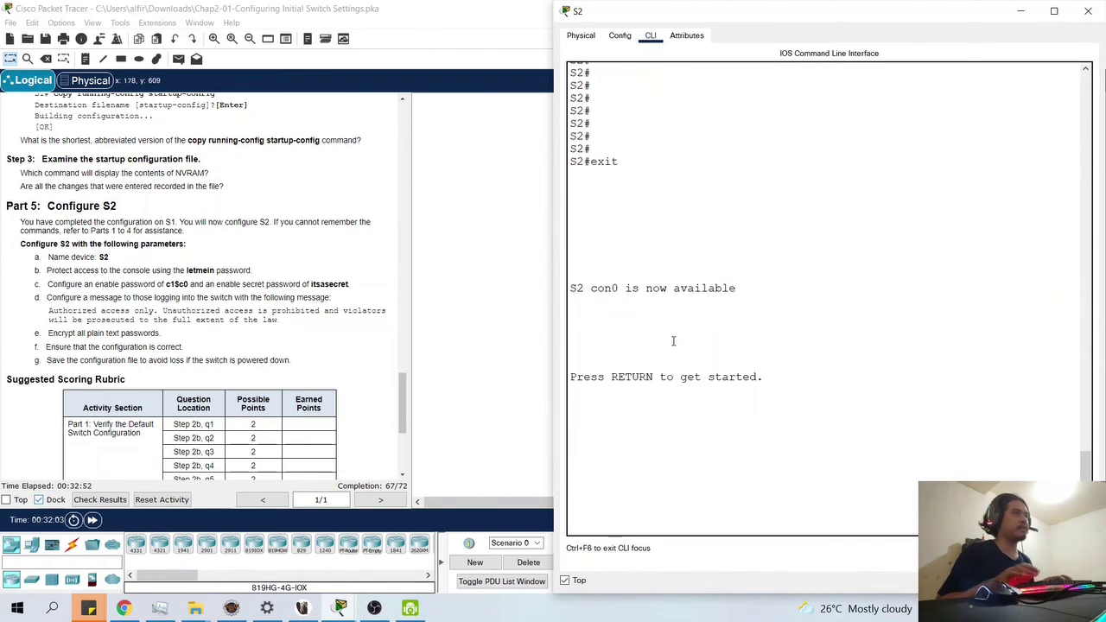
key("Return")
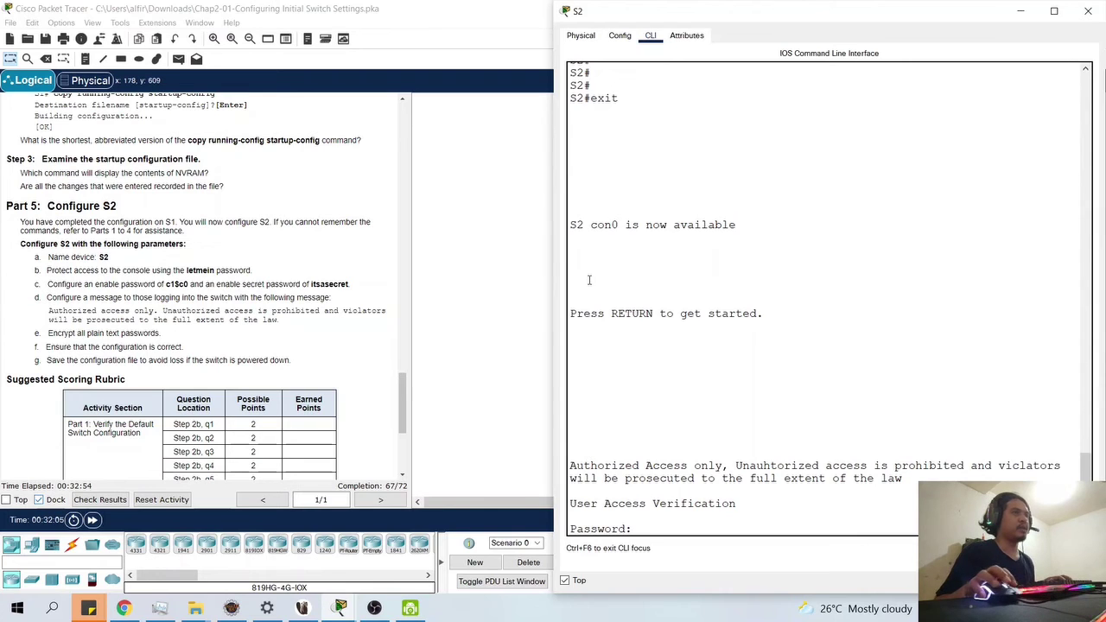
key("Return")
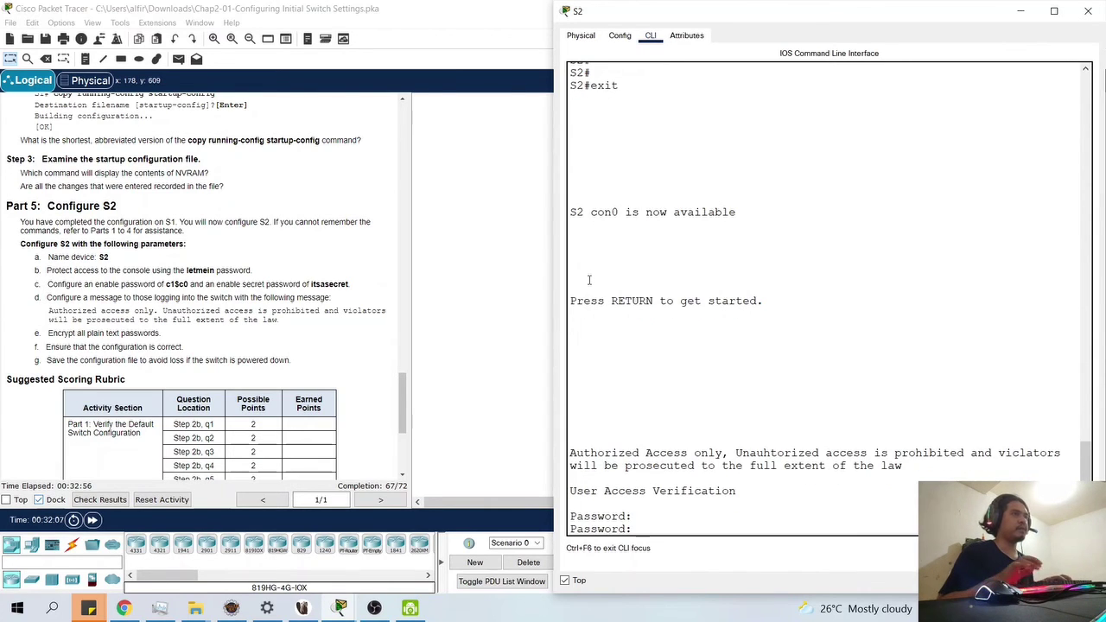
key("Return")
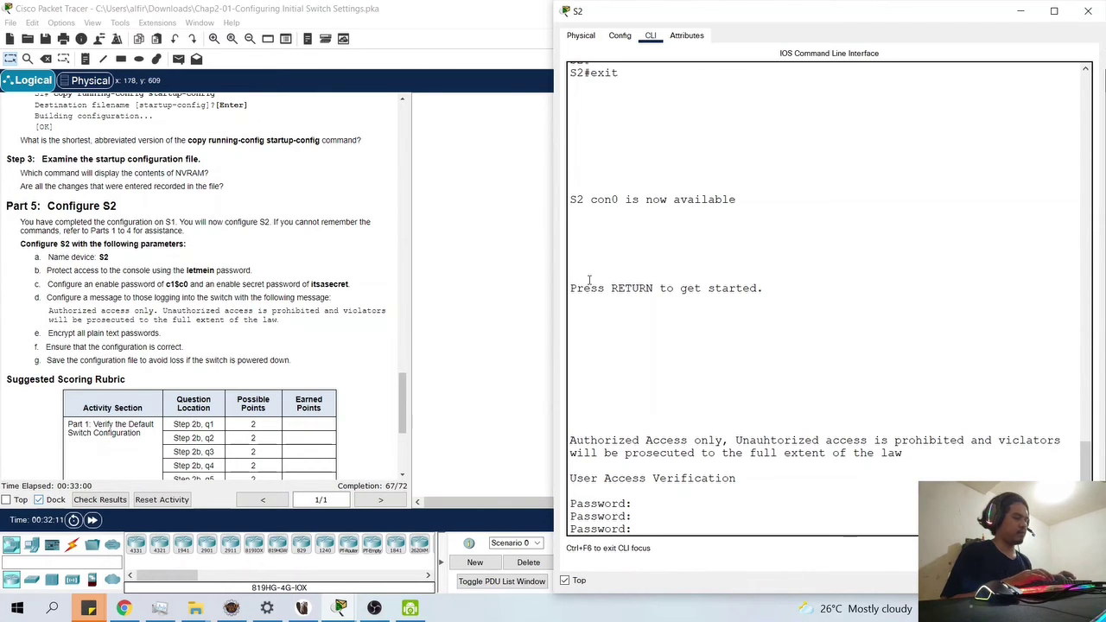
key("Return")
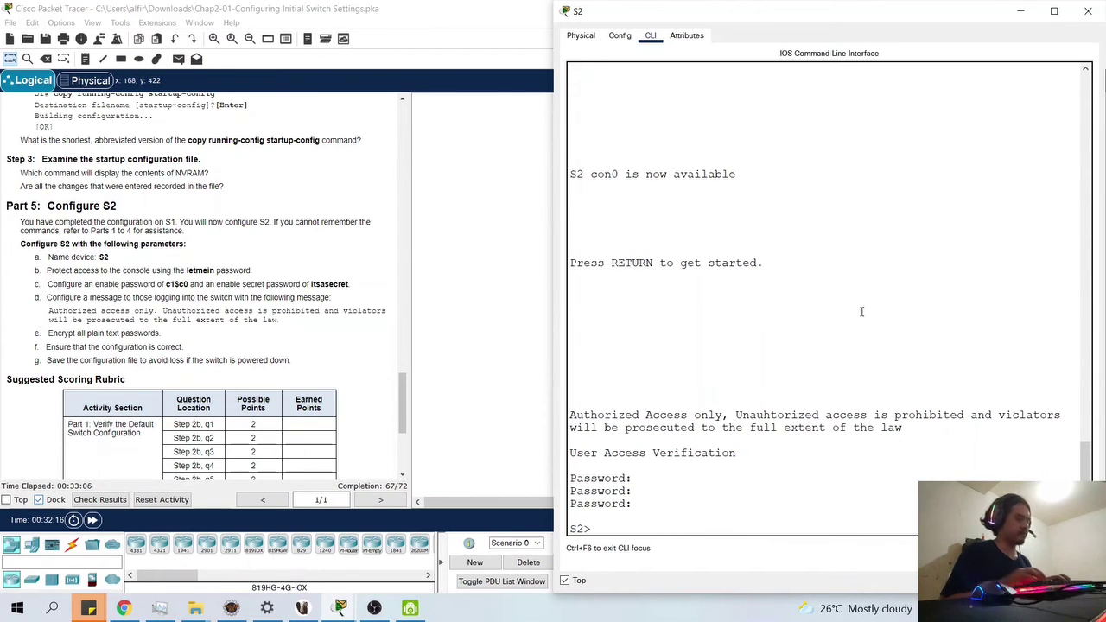
- Reach privileged S2# mode with enable and the enable secret password
type("enable t")
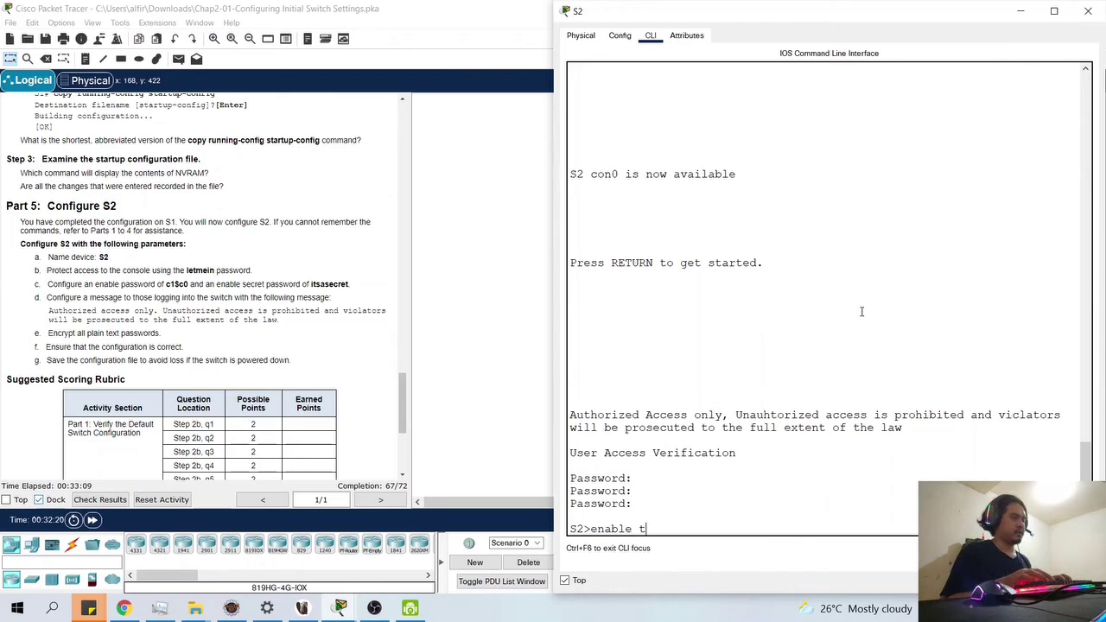
key("BackSpace")
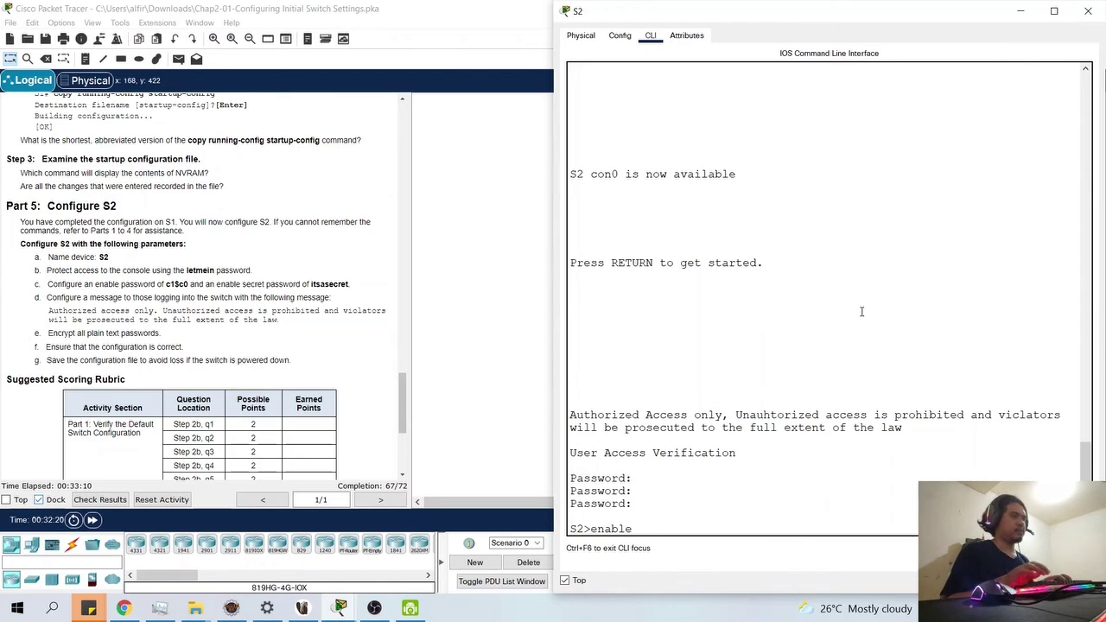
key("Return")
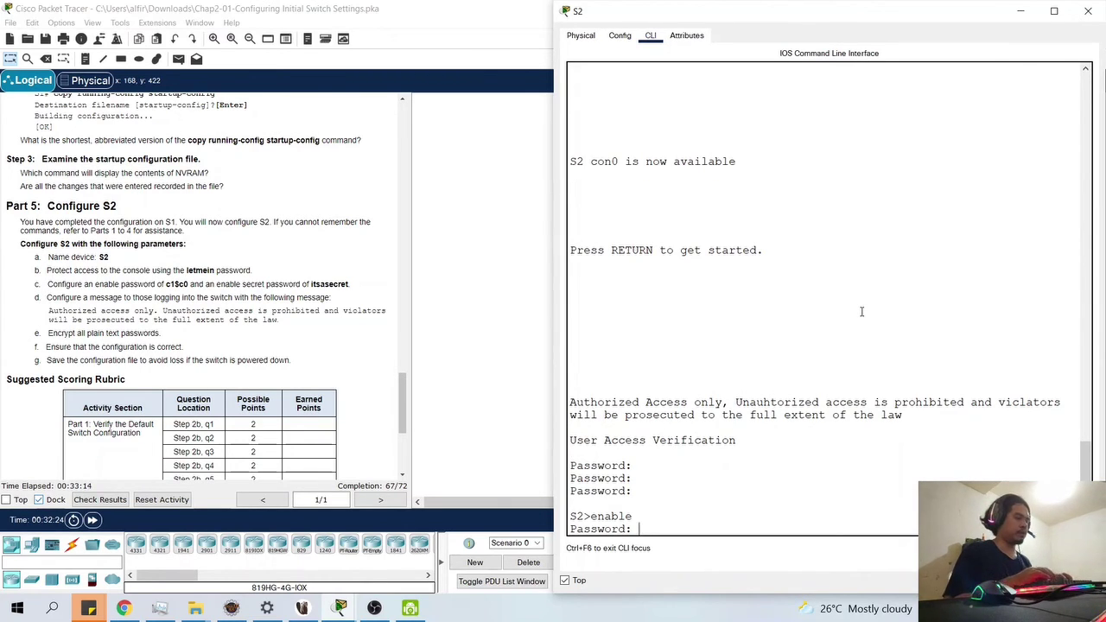
key("Return")
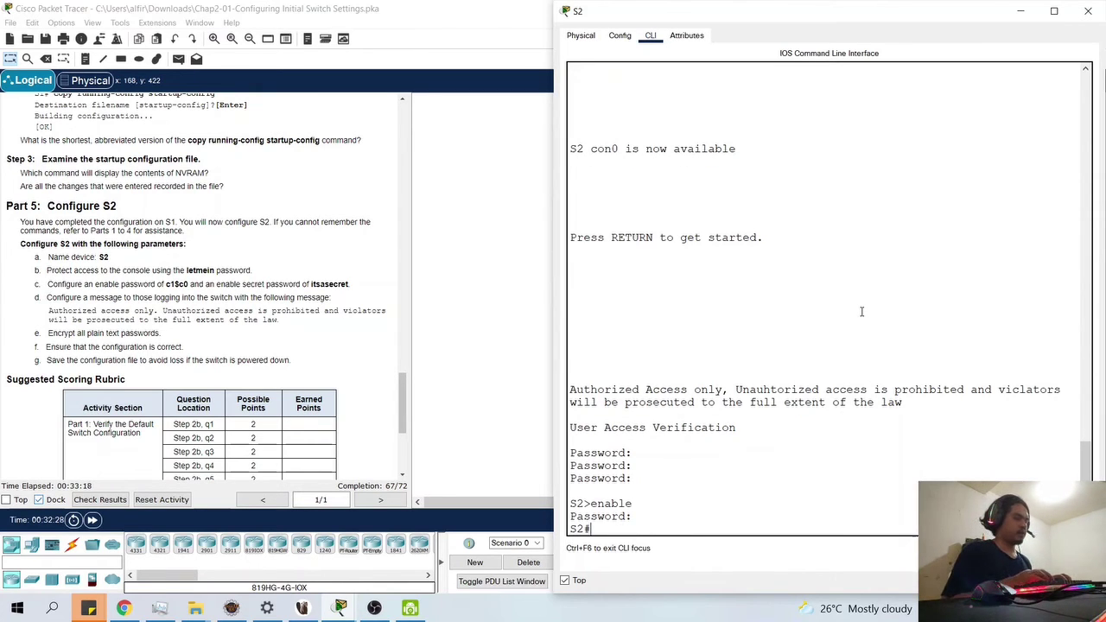
- Save S2's running configuration to startup-config with copy run start
type("copy sh")
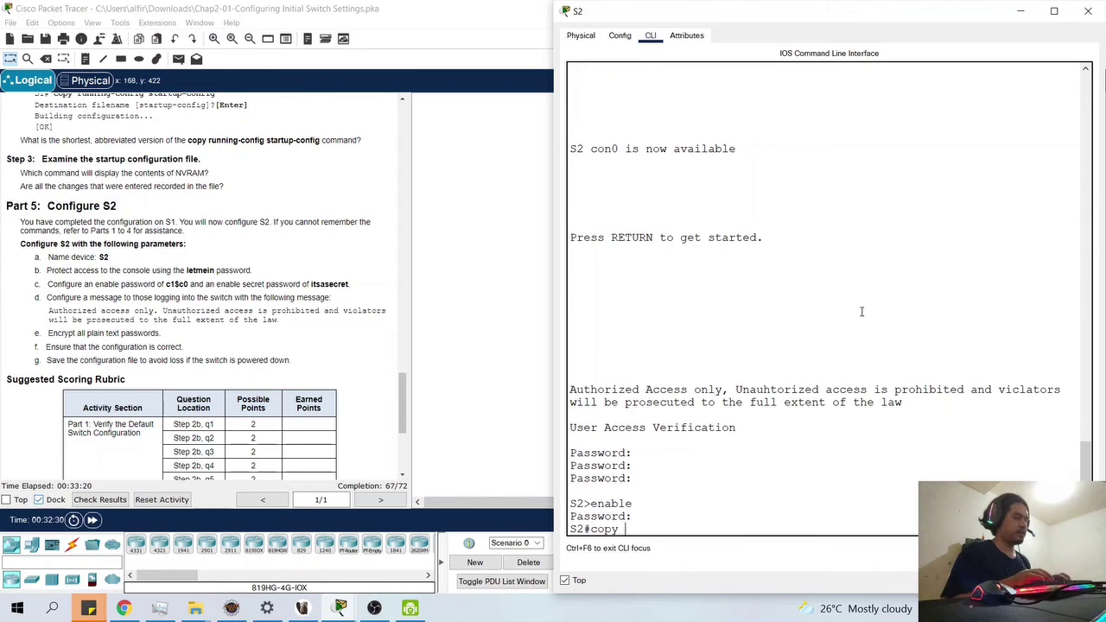
key("BackSpace")
key("BackSpace")
type("run")
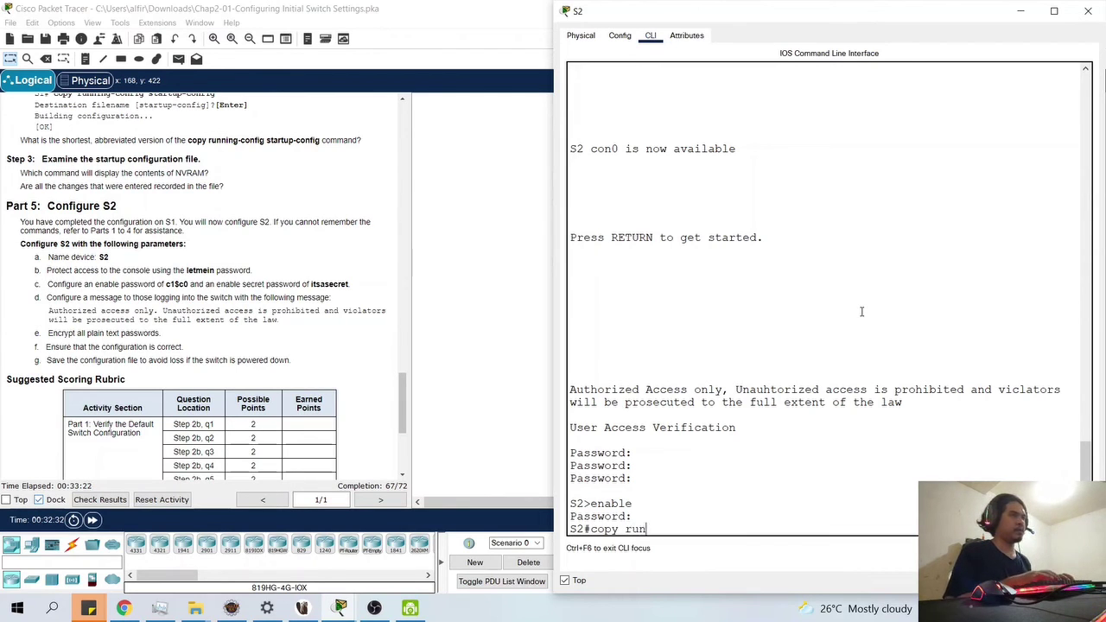
type(" start")
key("Return")
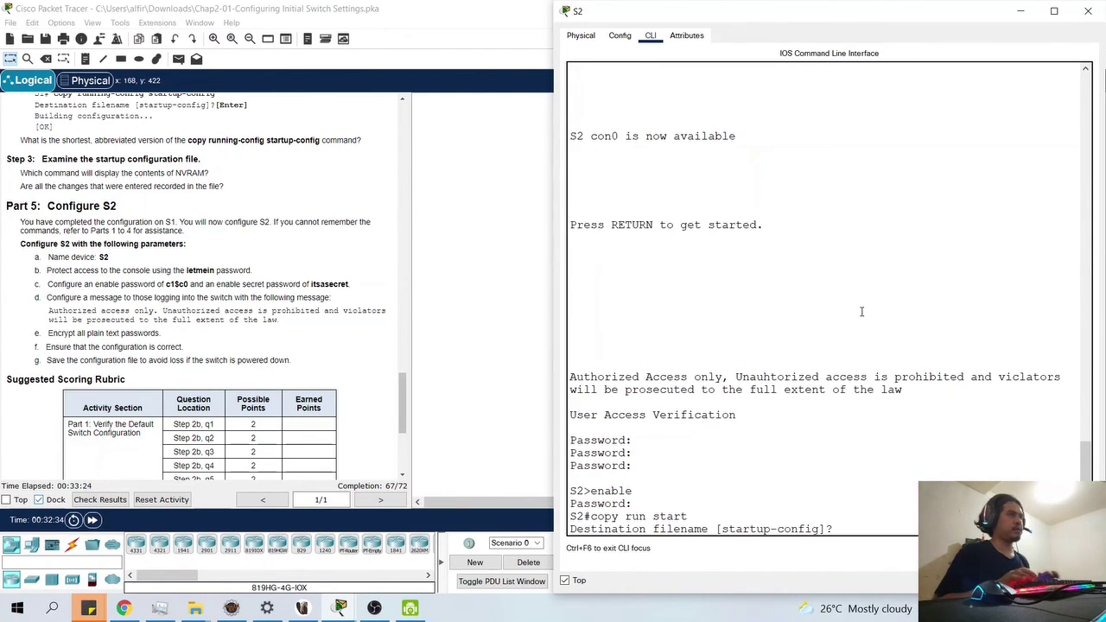
key("Return")
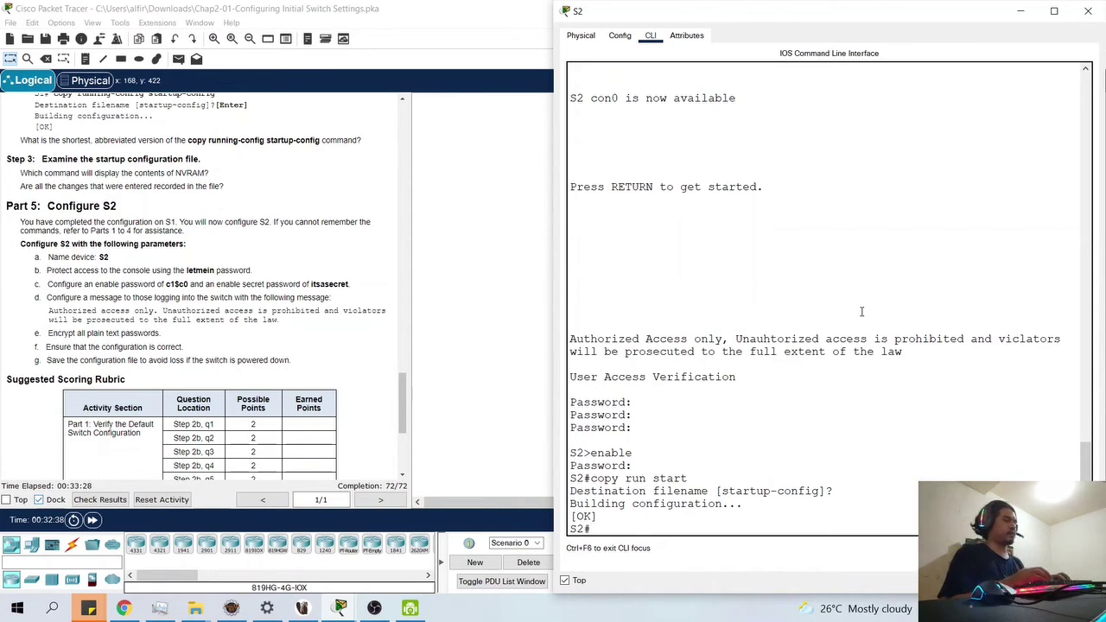
- List S2's saved startup configuration with show start
type("start")
key("BackSpace")
key("BackSpace")
key("BackSpace")
key("BackSpace")
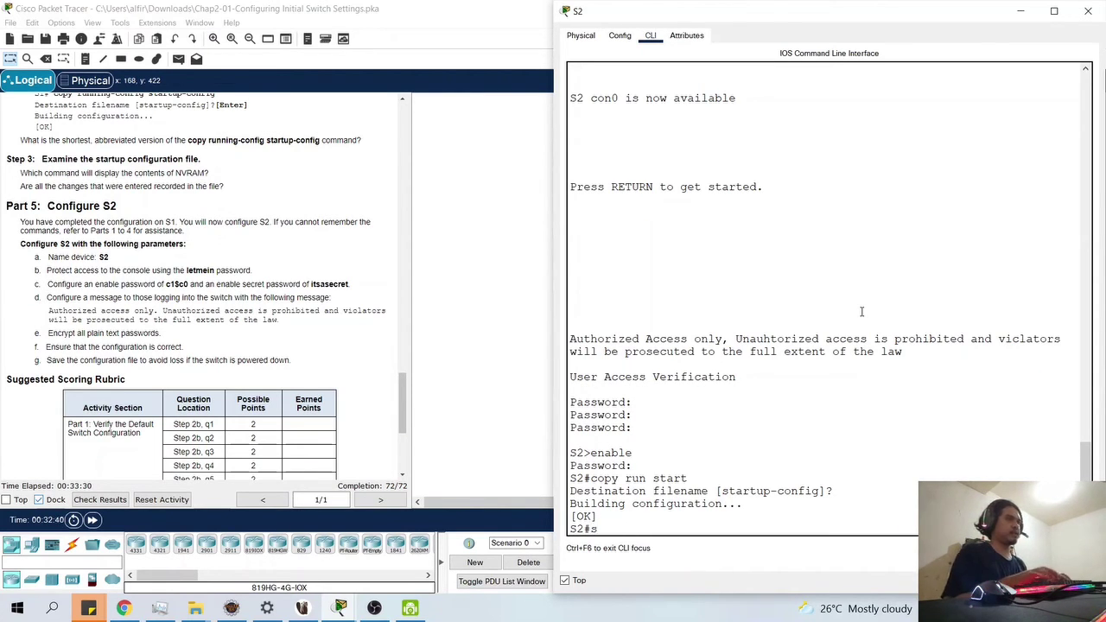
type("show run")
key("BackSpace")
key("BackSpace")
key("BackSpace")
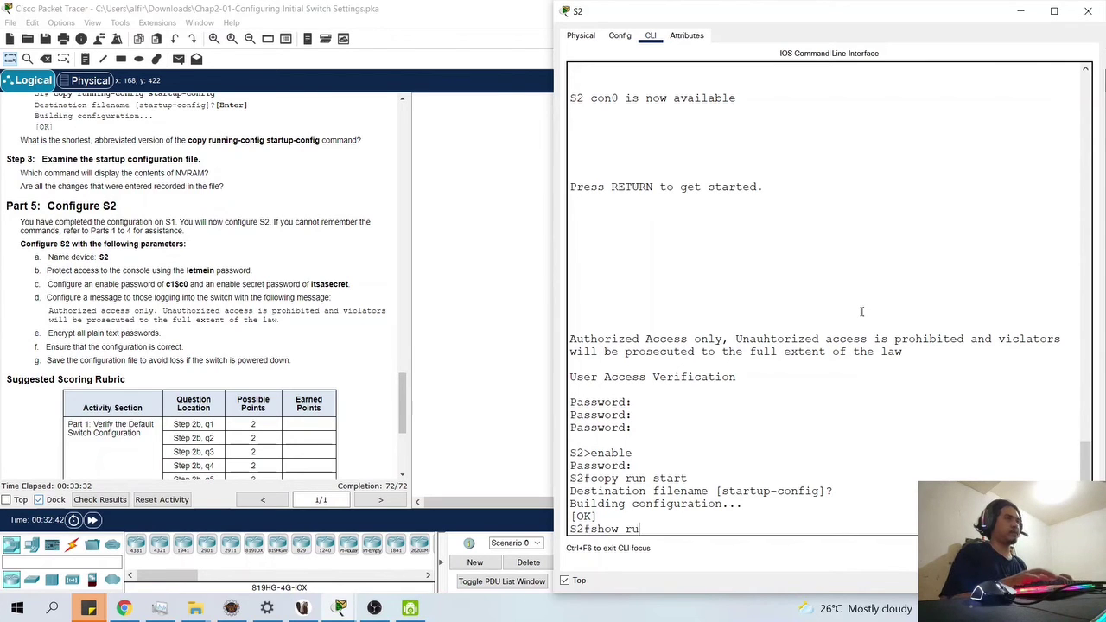
type("start")
key("Return")
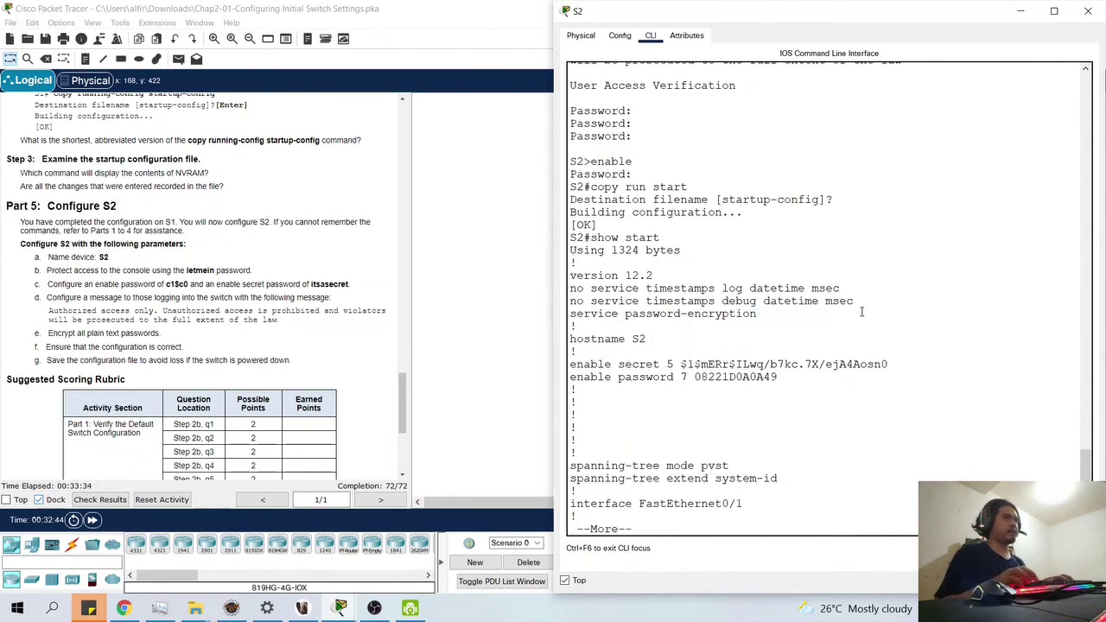
- Page the startup configuration to its end, checking the banner and encrypted console password
key("Return")
key("Return")
key("Return")
key("Return")
key("Return")
key("Return")
key("Return")
key("Return")
key("Return")
key("Return")
key("Return")
key("Return")
key("Return")
key("Return")
key("Return")
key("Return")
key("Return")
key("Return")
key("Return")
key("Return")
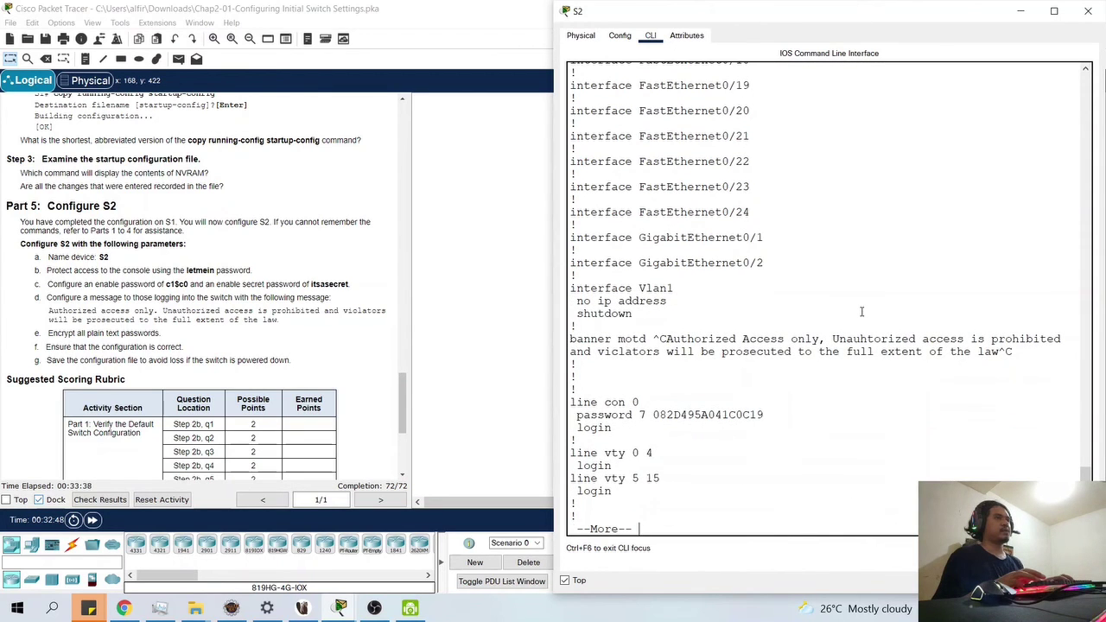
key("Return")
key("Return")
key("Return")
key("Return")
key("Return")
key("Return")
key("Return")
key("Return")
key("Return")
key("Return")
key("Return")
key("Return")
key("Return")
key("Return")
key("Return")
key("Return")
key("Return")
key("Return")
key("Return")
key("Return")
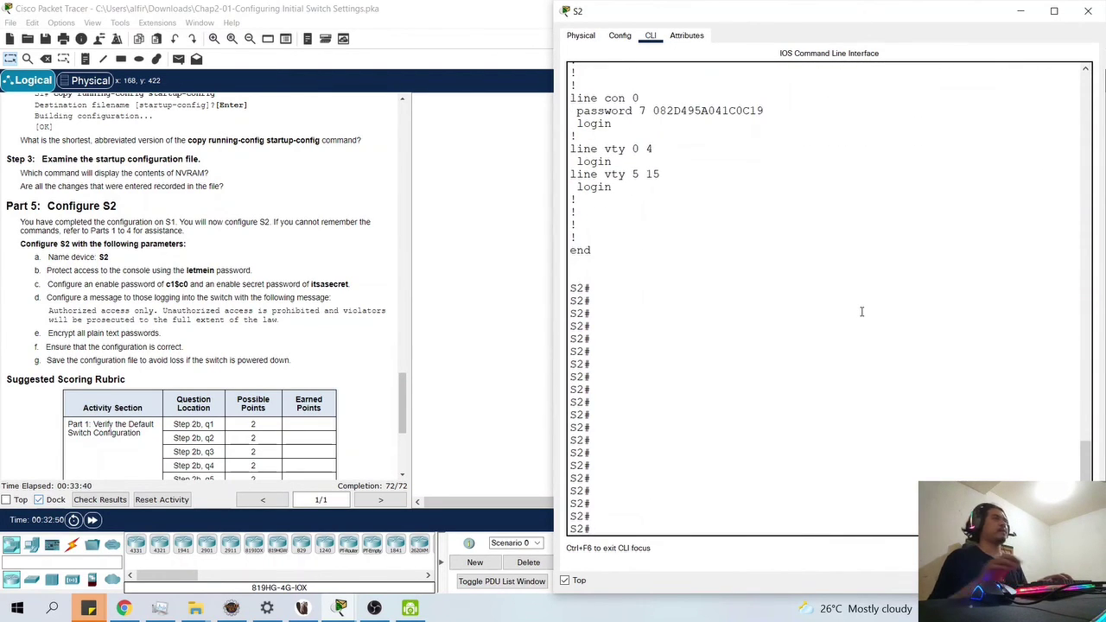
scroll(861, 311, "up", 3)
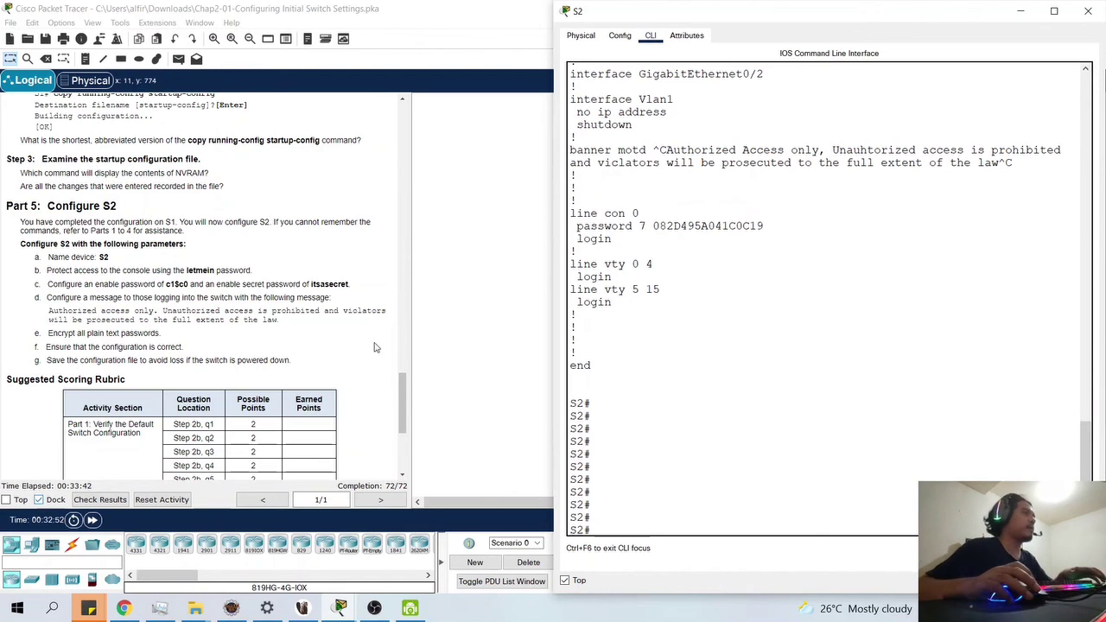
scroll(378, 348, "down", 6)
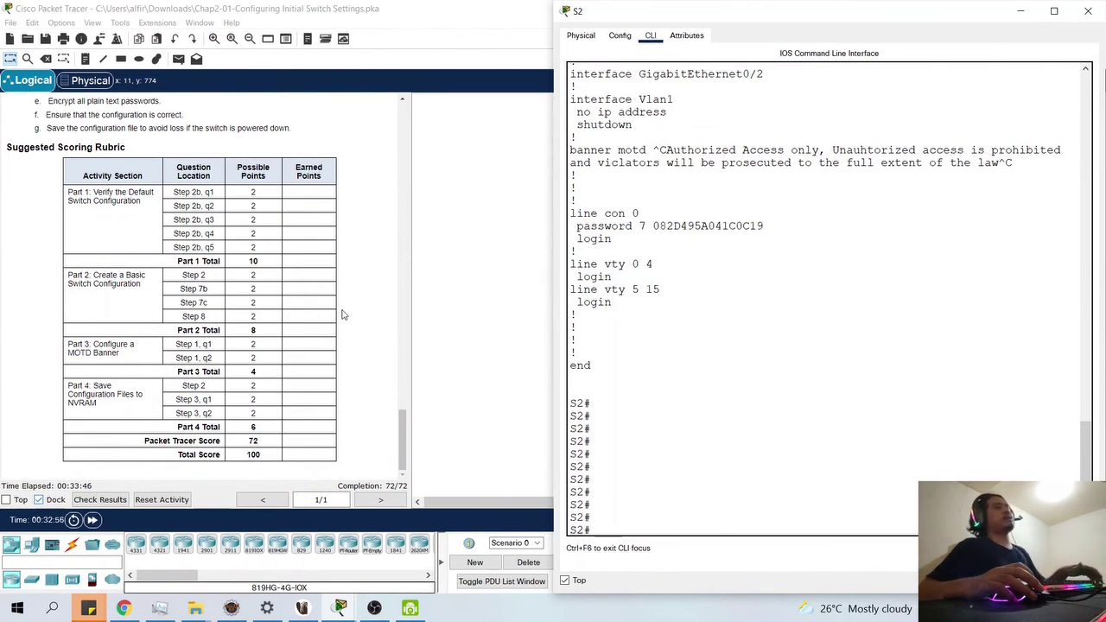
- Scroll through the activity instructions and scoring rubric
scroll(352, 303, "up", 3)
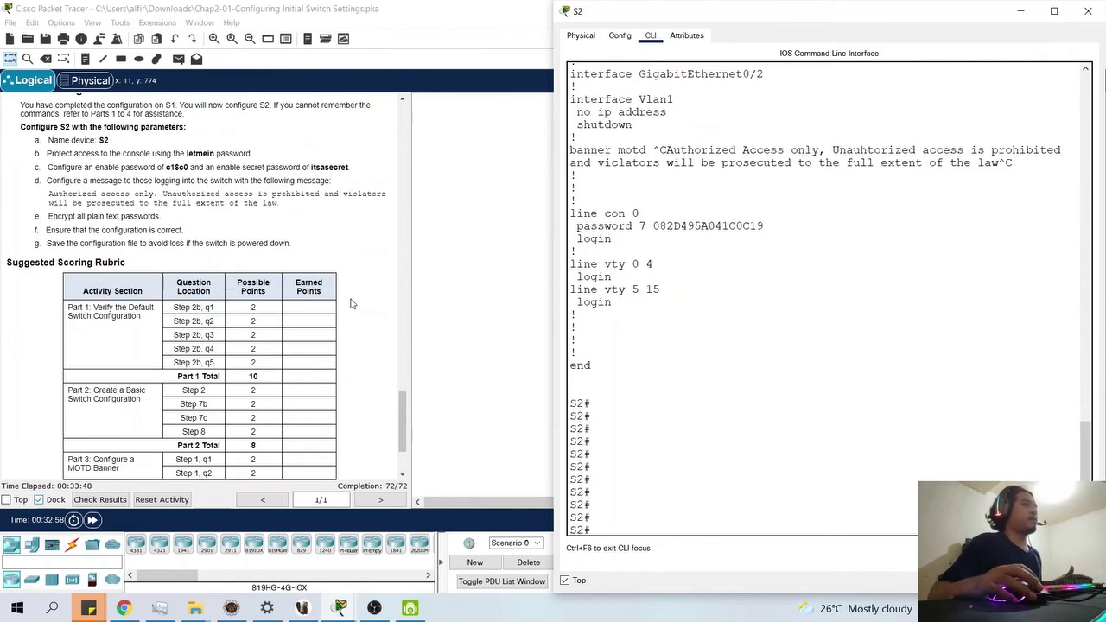
scroll(352, 303, "up", 4)
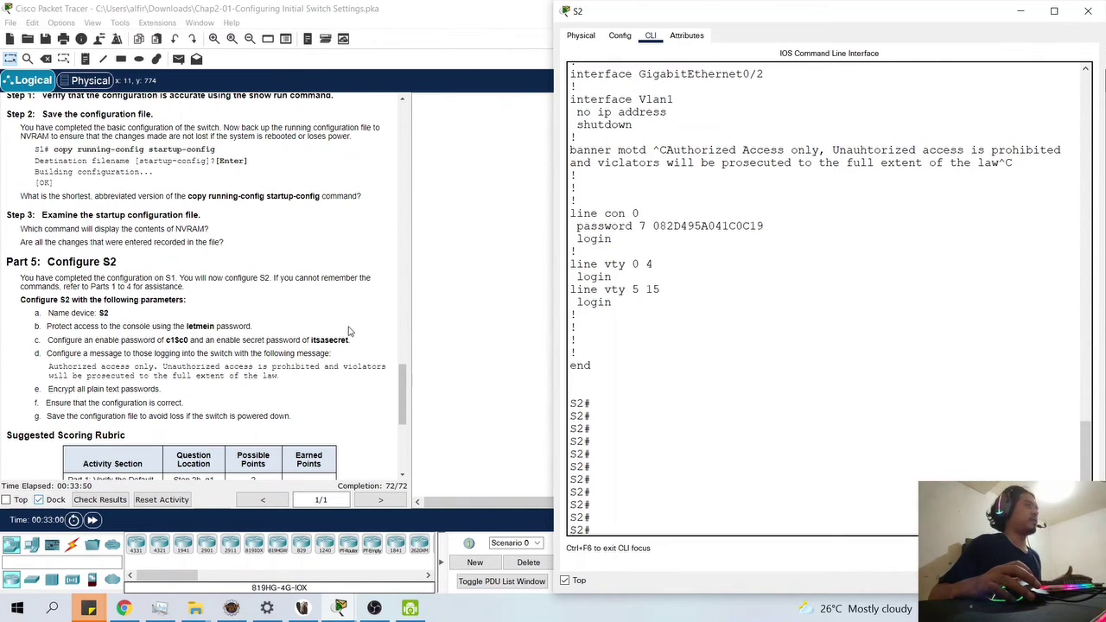
scroll(336, 354, "up", 6)
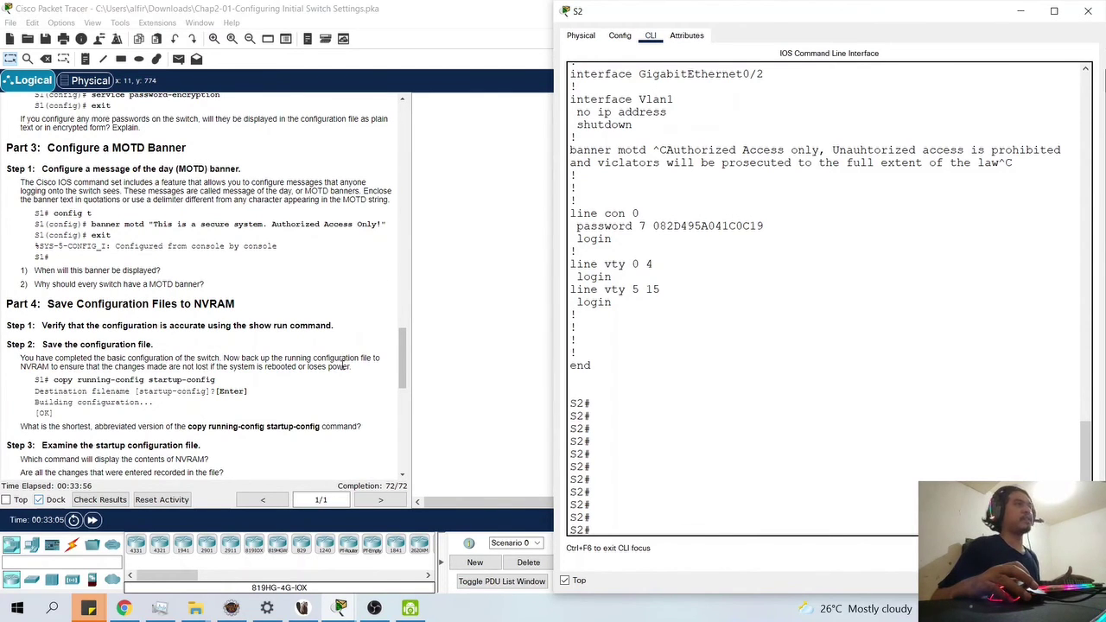
scroll(343, 366, "up", 15)
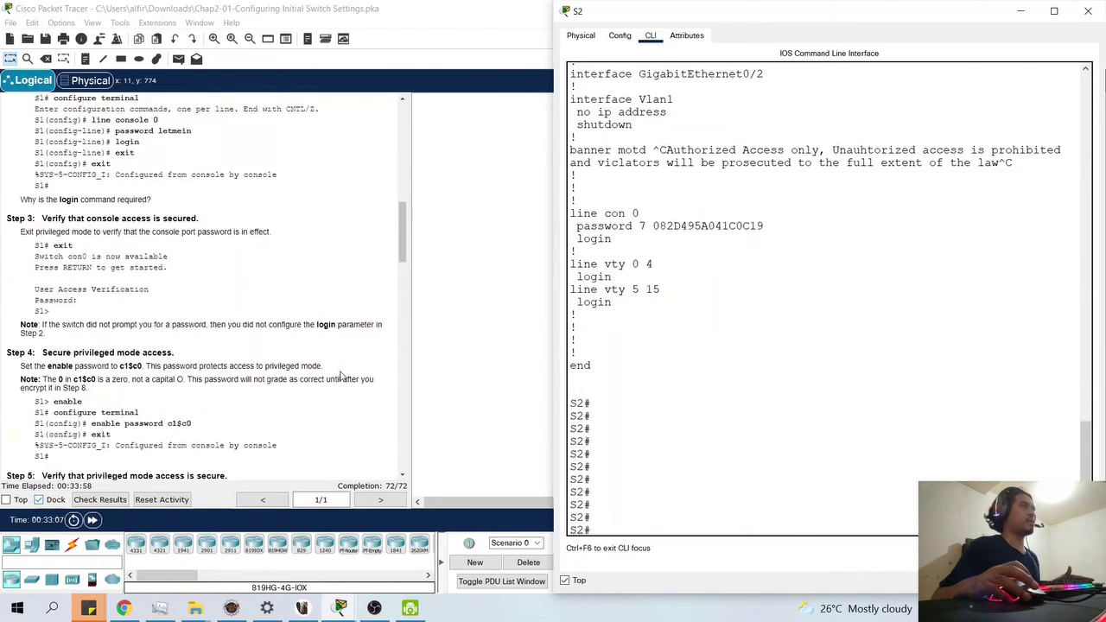
scroll(342, 375, "up", 10)
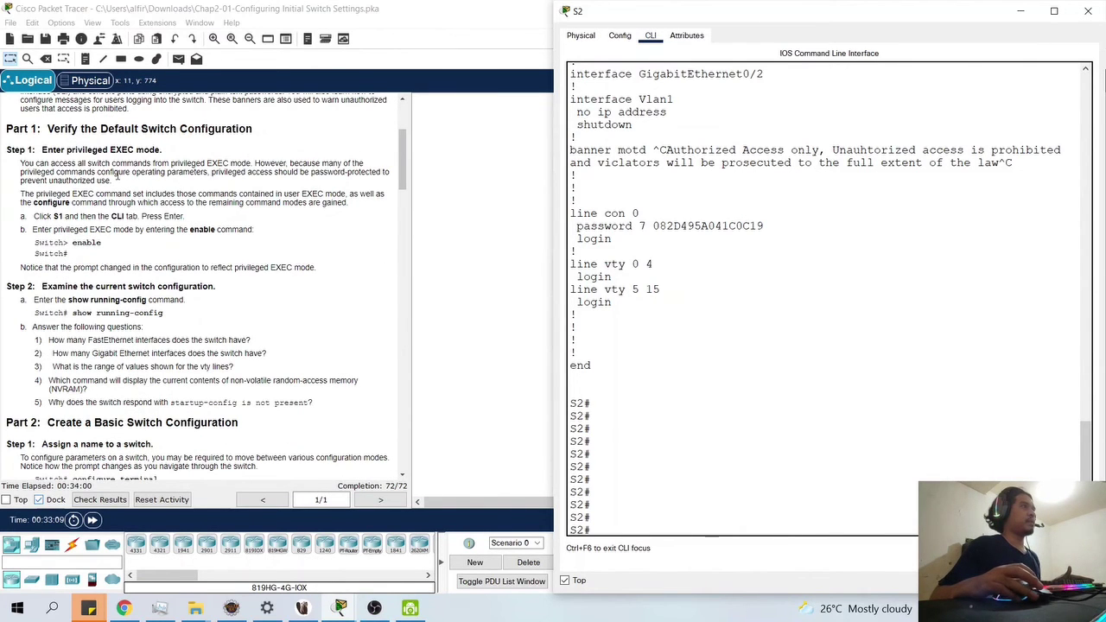
scroll(231, 214, "down", 3)
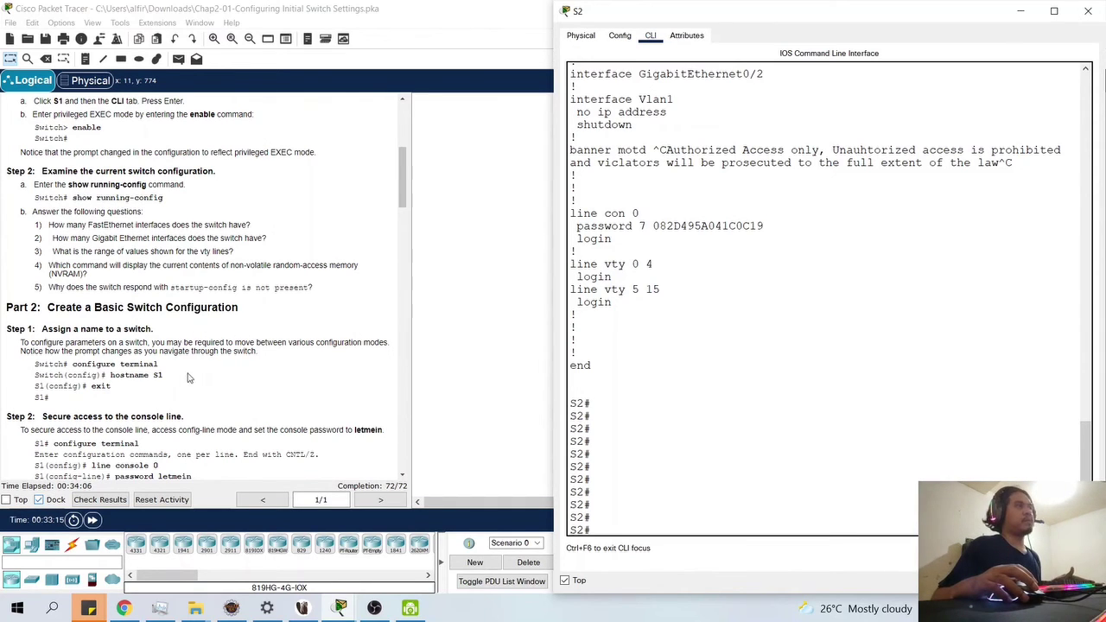
scroll(199, 359, "down", 1)
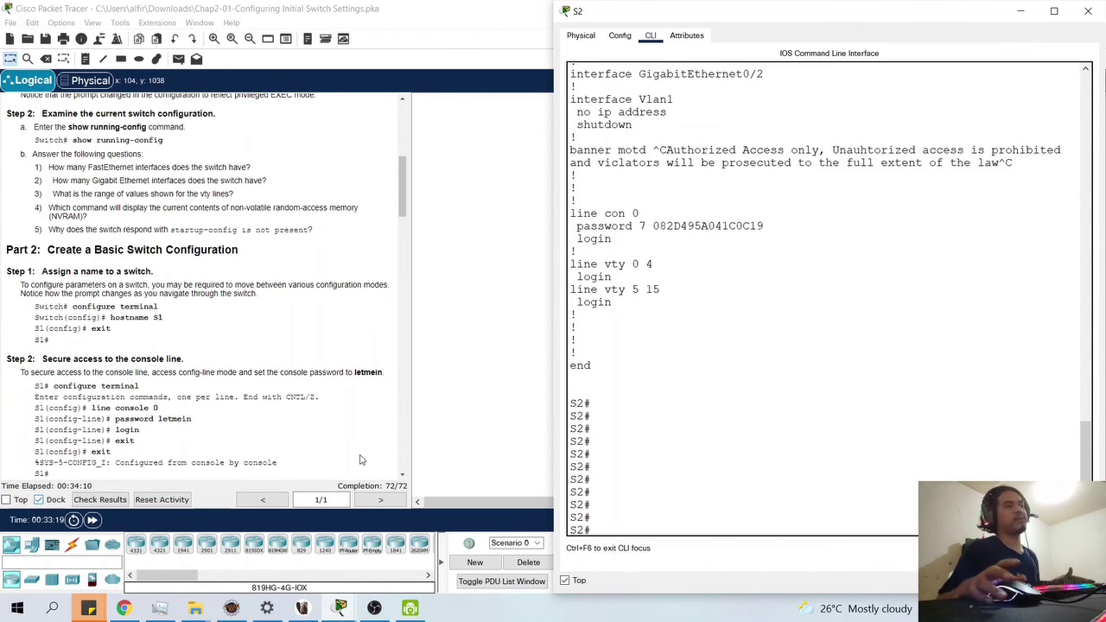
scroll(361, 460, "down", 1)
scroll(362, 460, "down", 2)
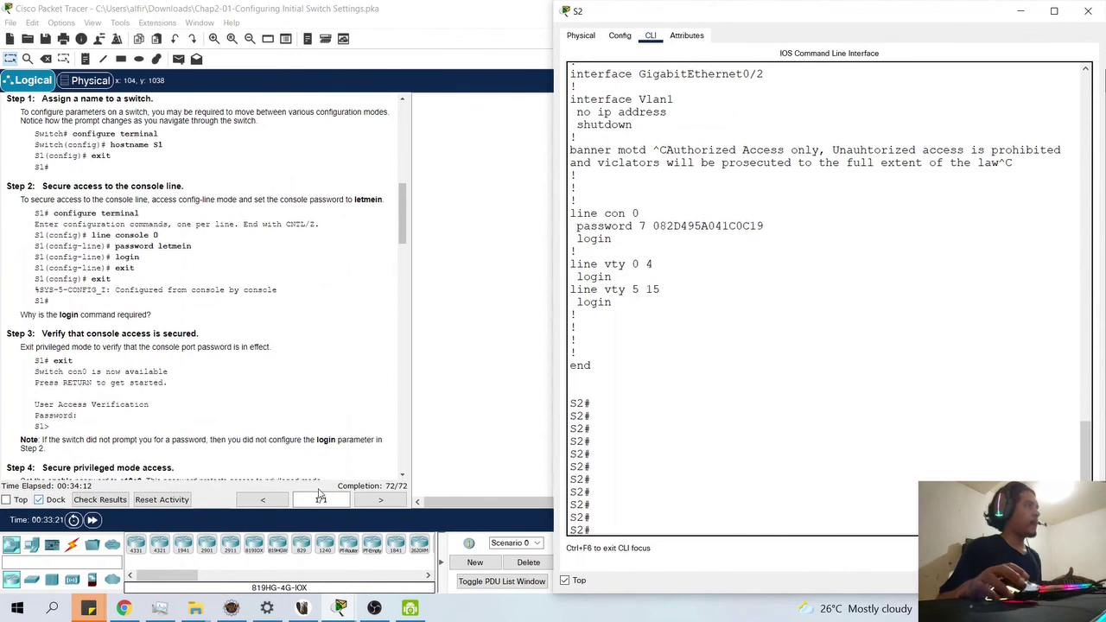
scroll(207, 348, "down", 3)
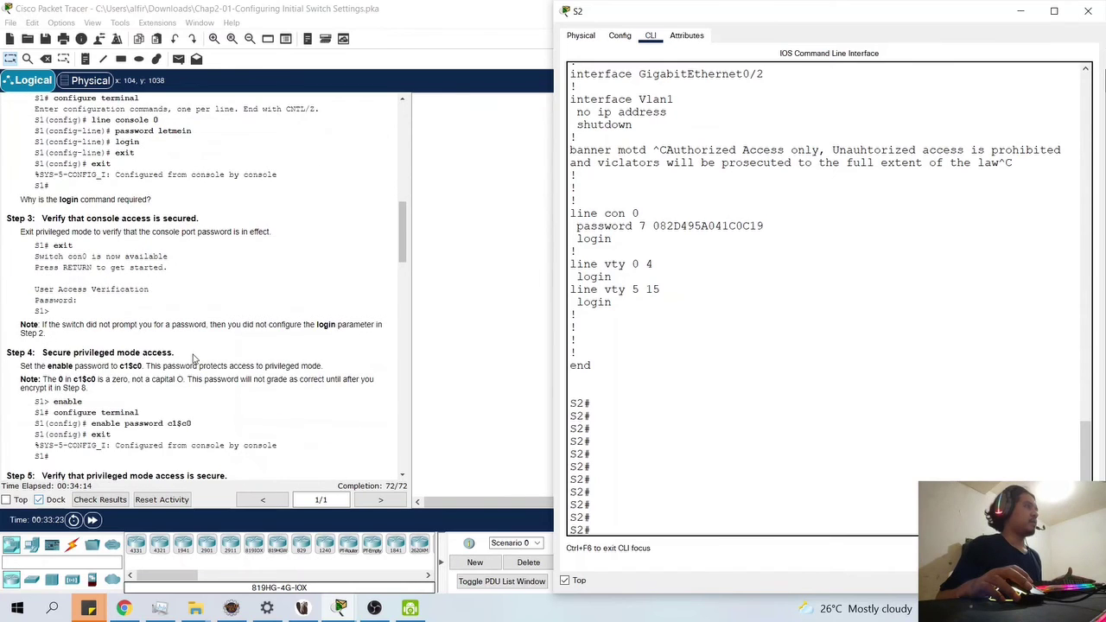
scroll(186, 355, "down", 4)
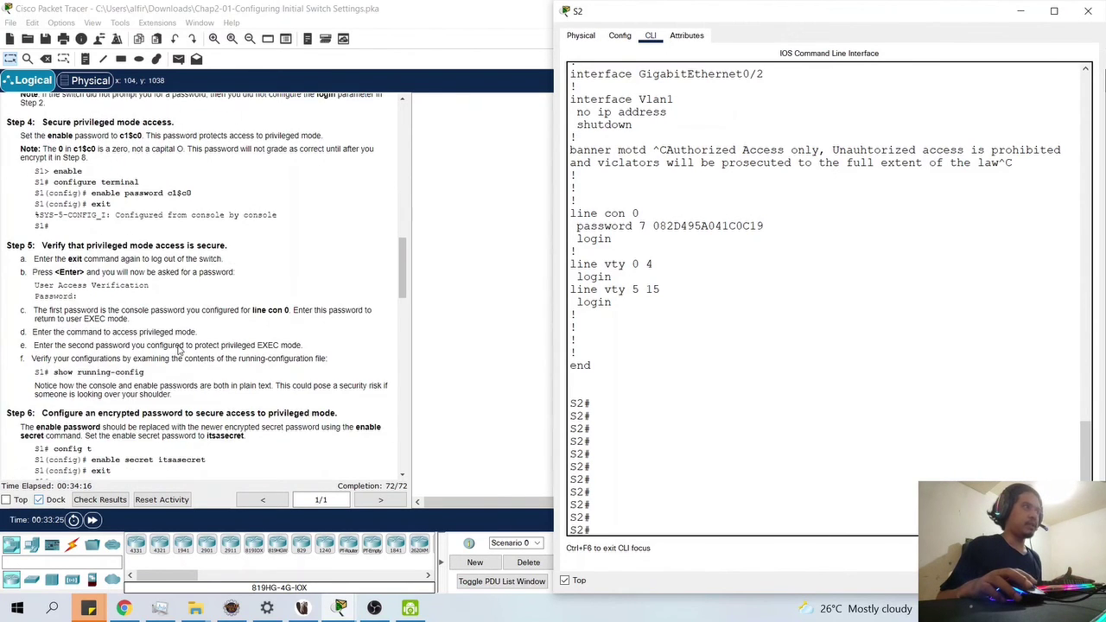
scroll(179, 348, "down", 6)
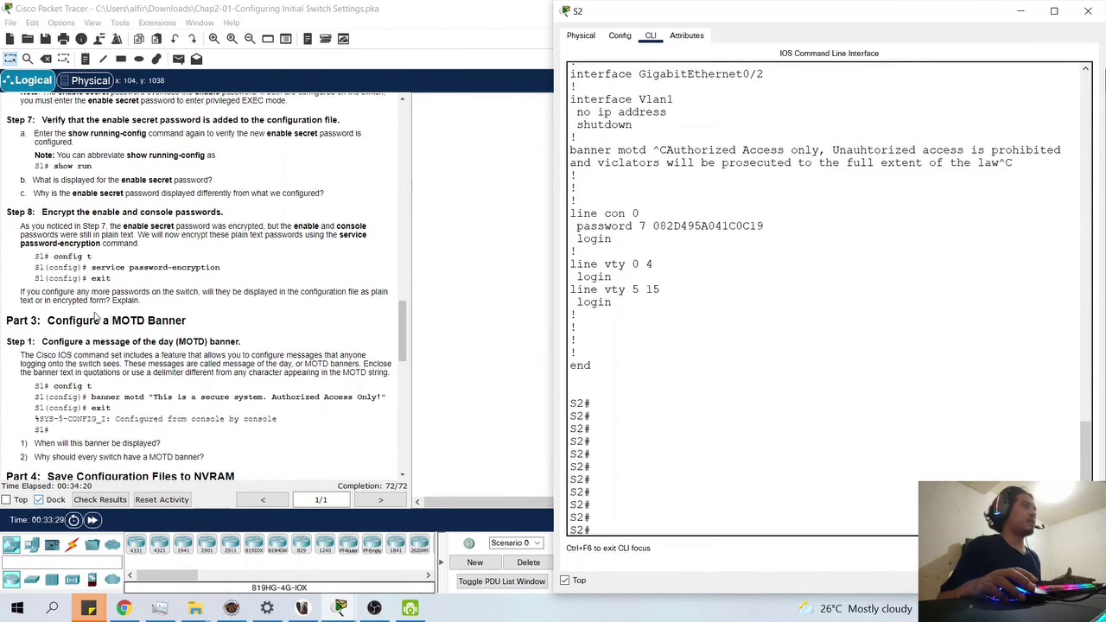
scroll(168, 340, "down", 1)
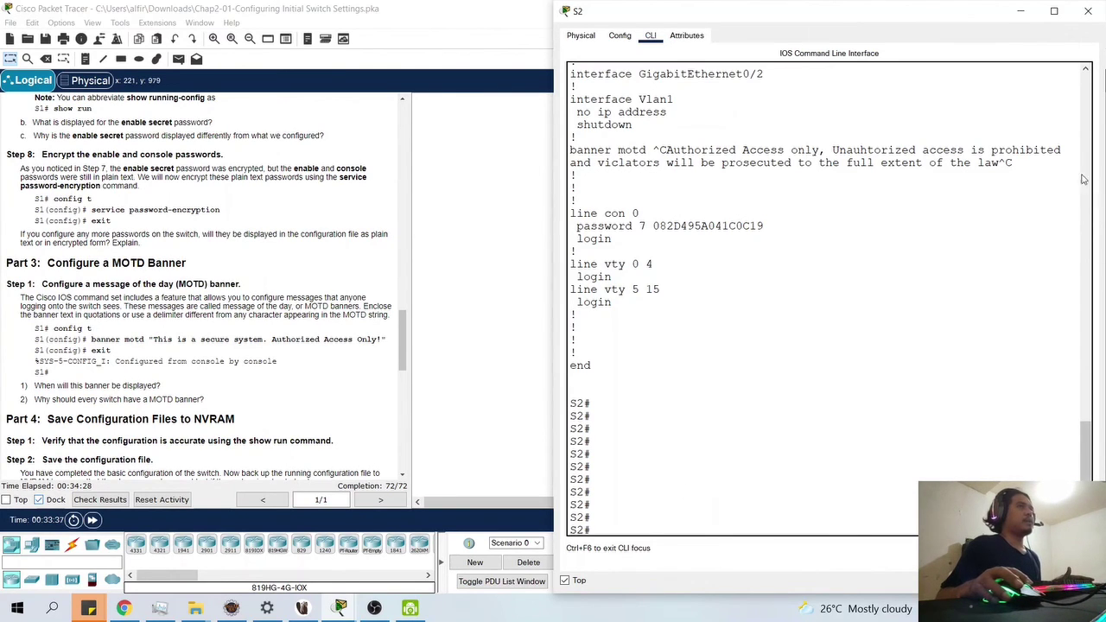
left_click(1089, 11)
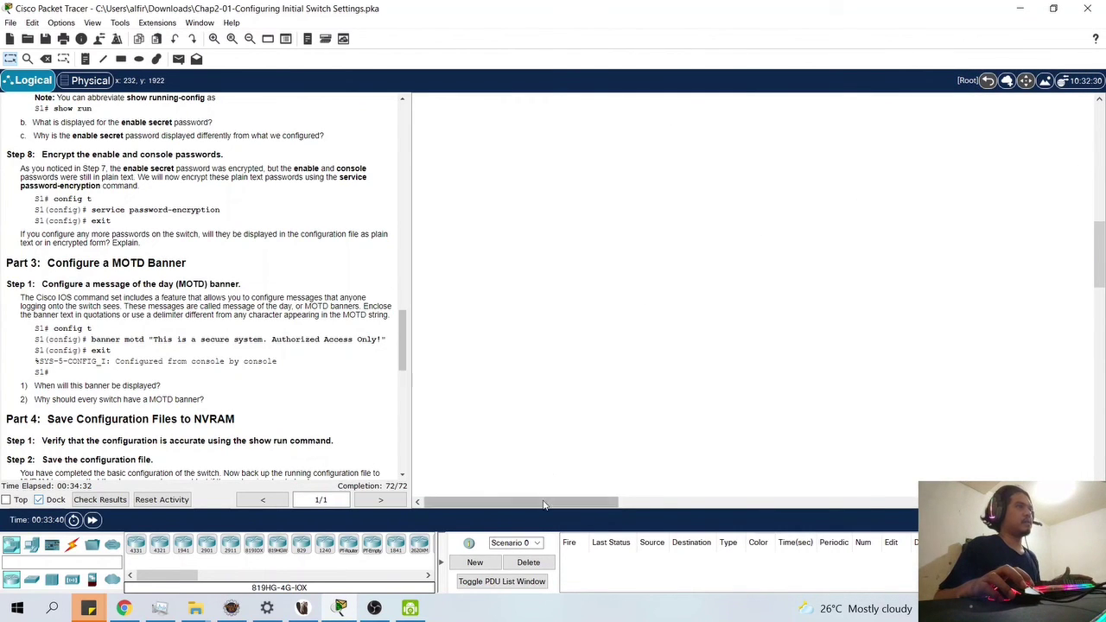
scroll(625, 404, "down", 5)
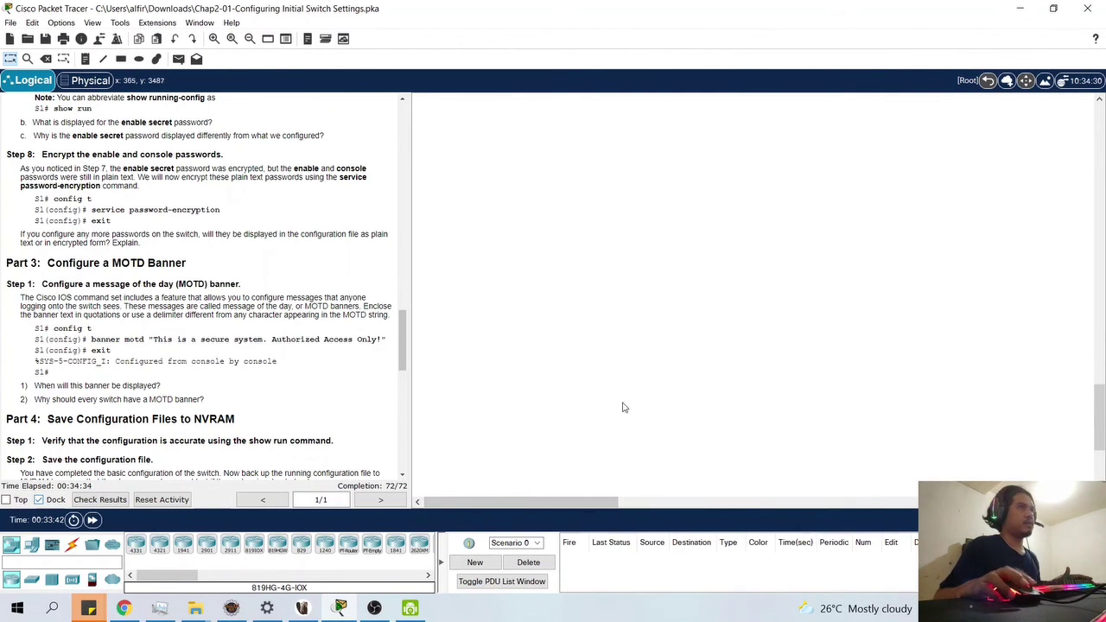
scroll(629, 410, "up", 10)
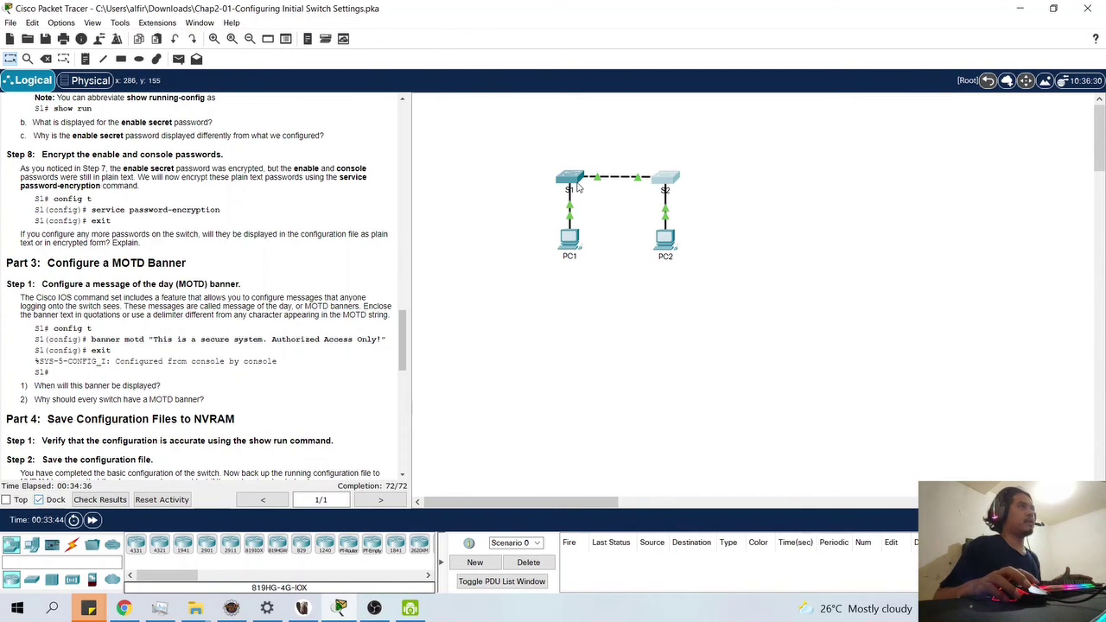
left_click(576, 178)
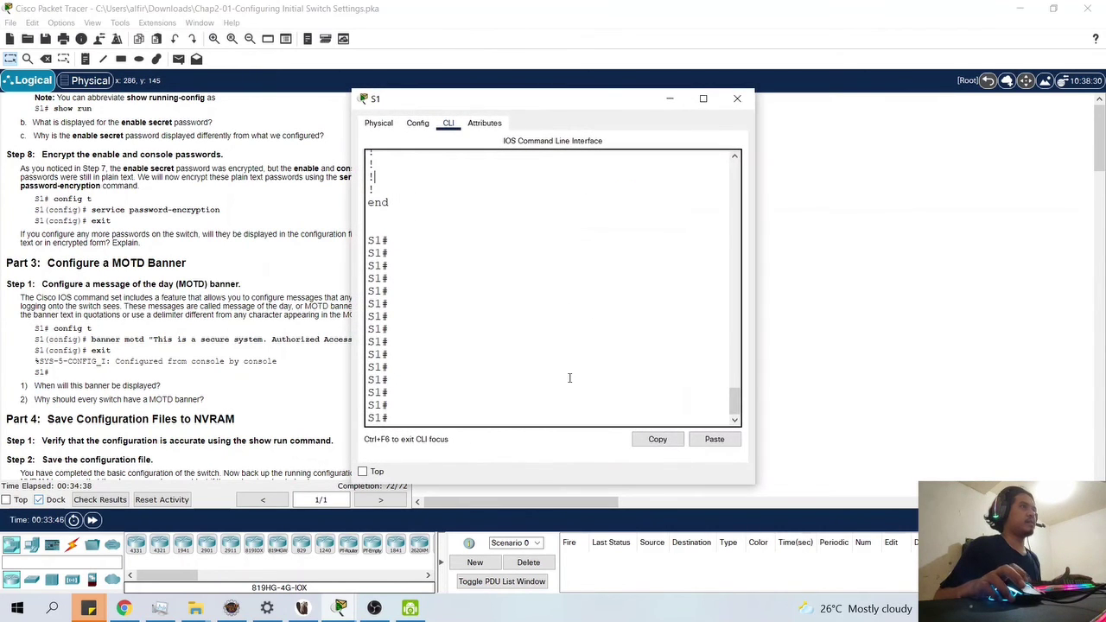
scroll(569, 374, "up", 5)
scroll(572, 373, "down", 5)
scroll(571, 371, "up", 3)
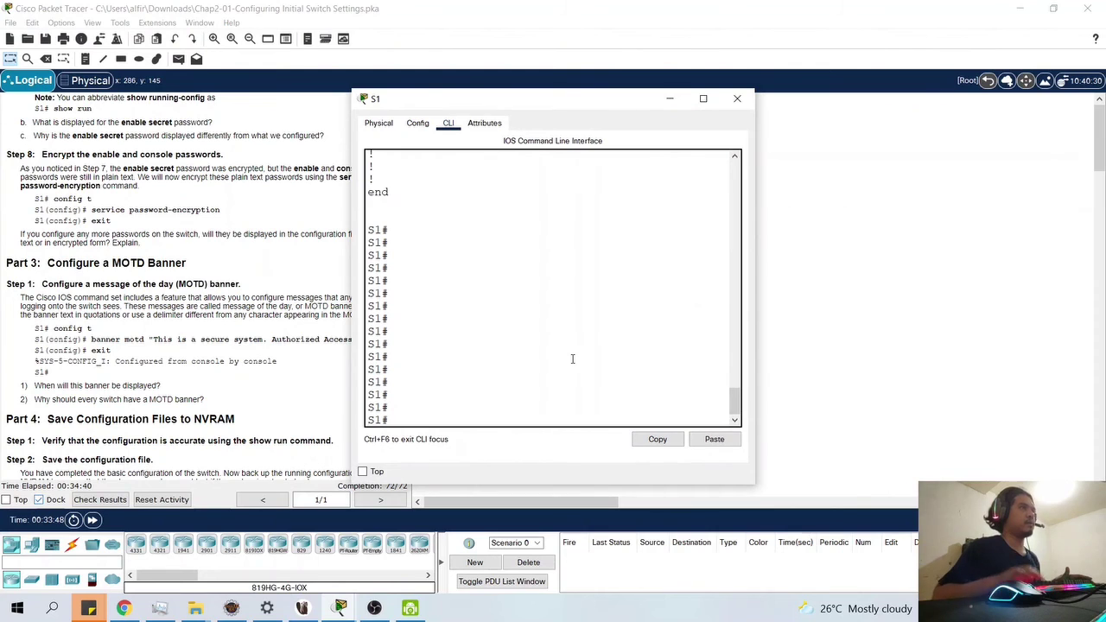
scroll(544, 259, "up", 10)
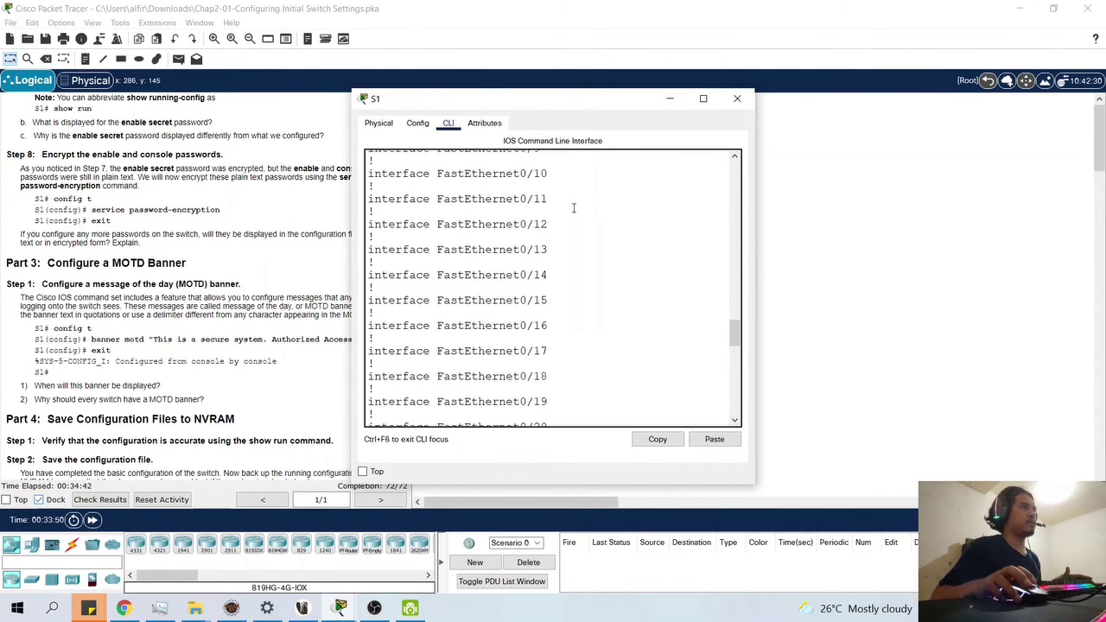
left_click(741, 98)
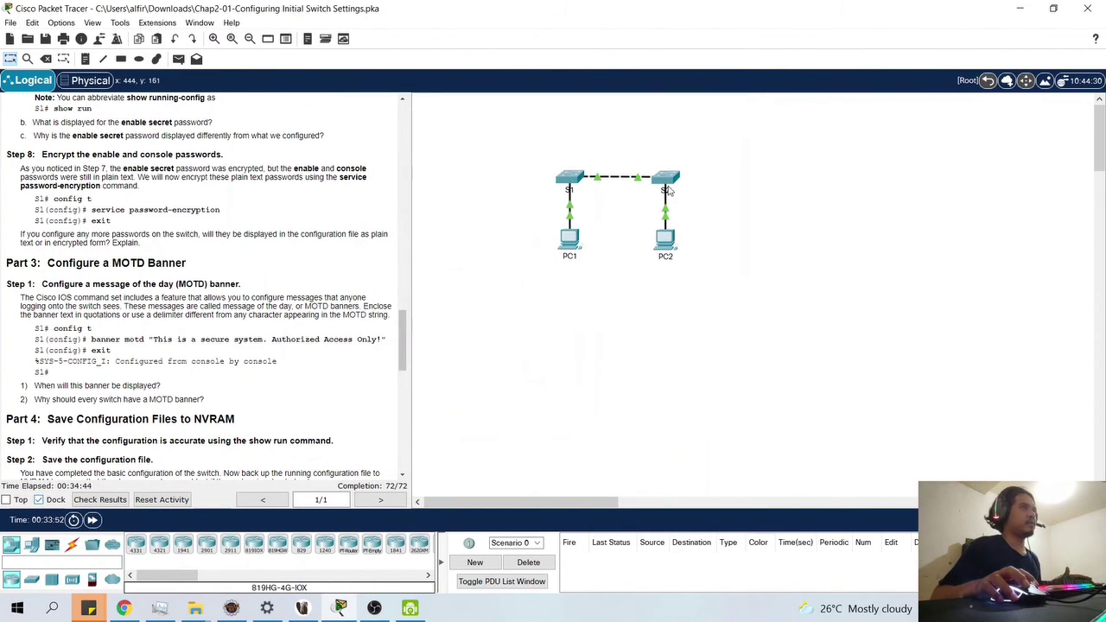
left_click(664, 188)
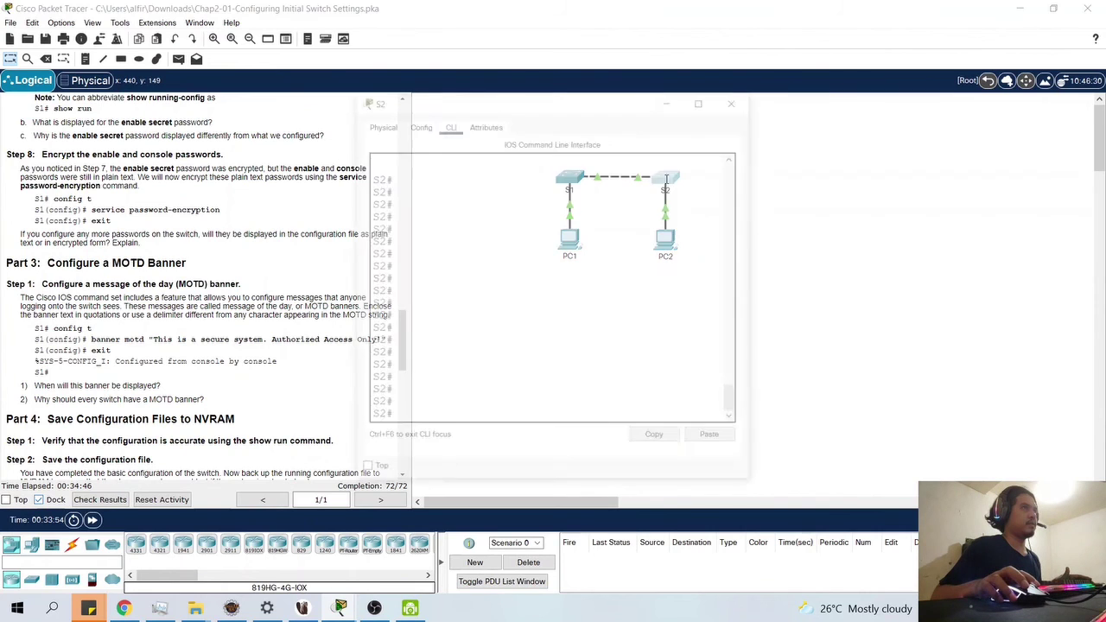
left_click(737, 98)
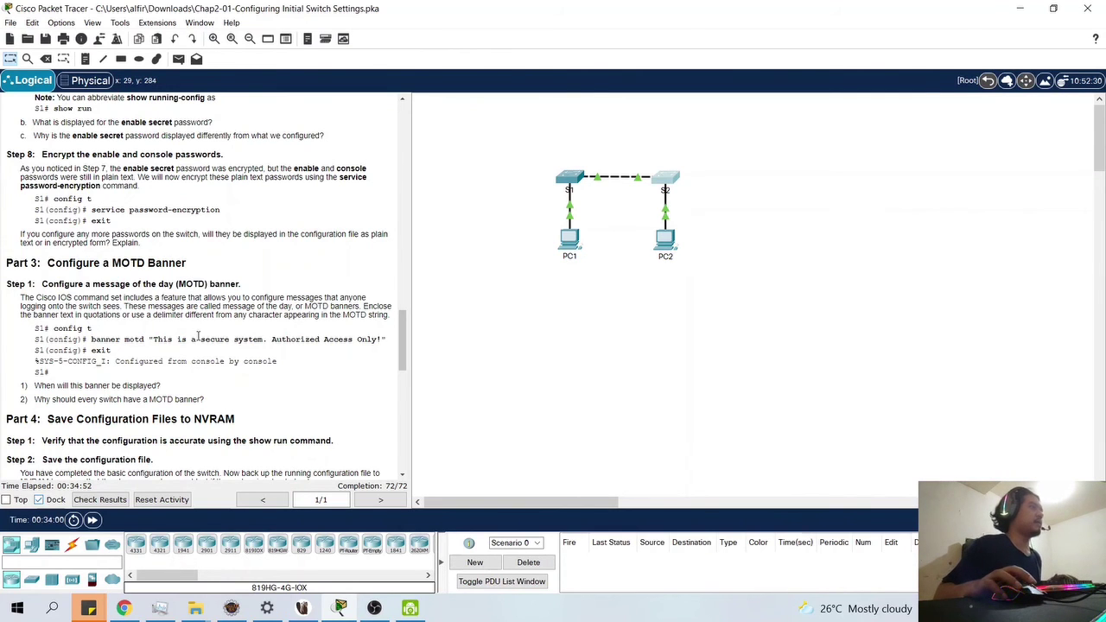
- Scroll the instructions through Parts 3–5, briefly opening and closing S1's window
scroll(198, 336, "down", 3)
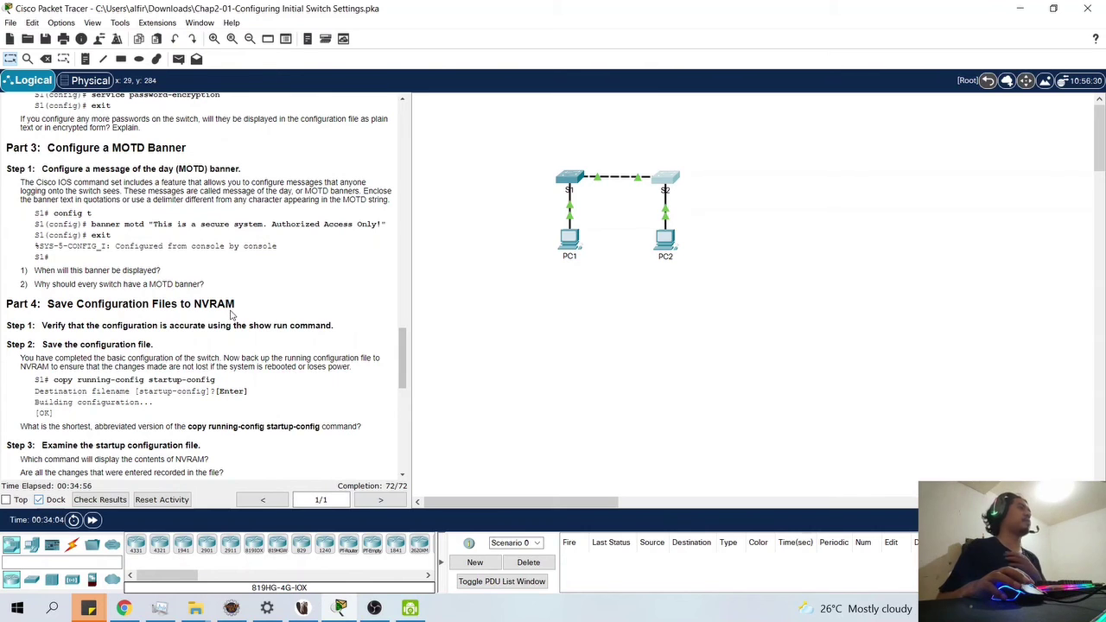
scroll(221, 388, "down", 3)
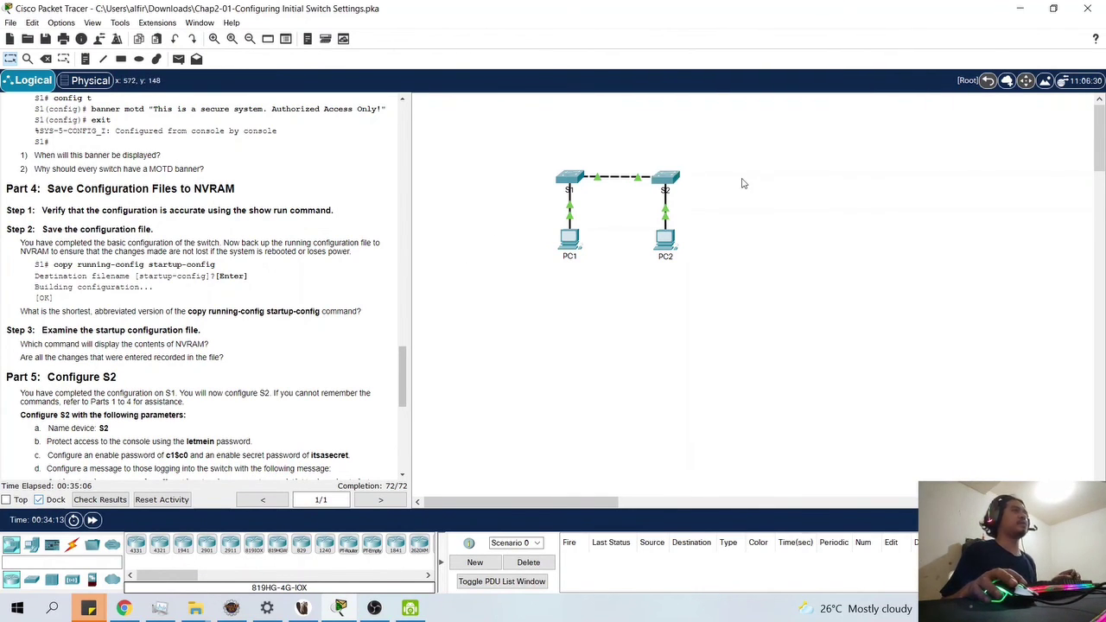
left_click(570, 178)
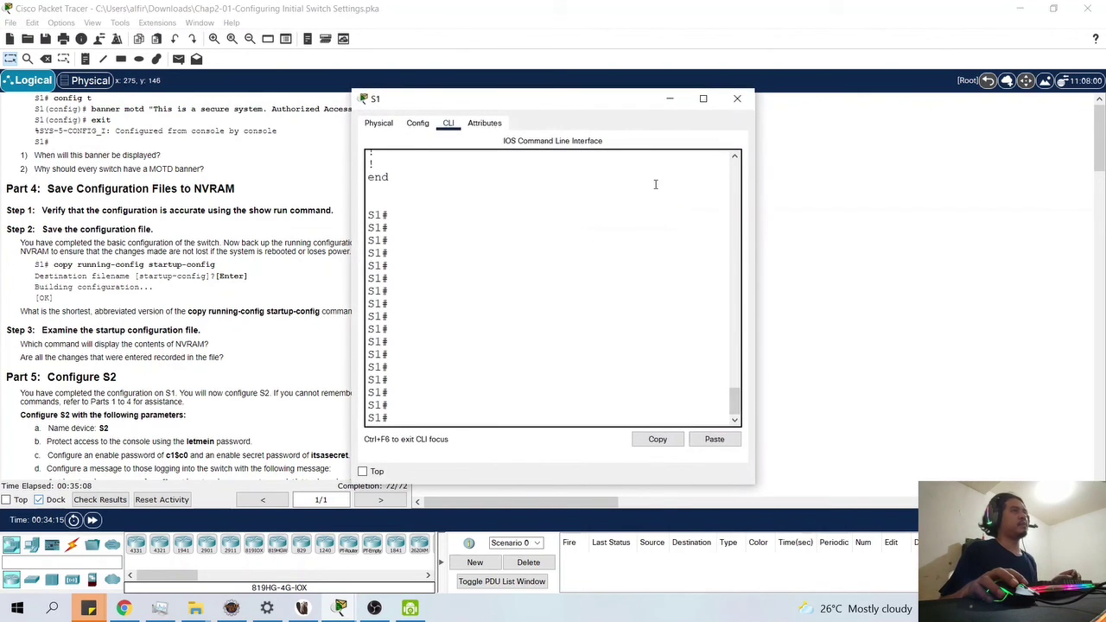
left_click(736, 100)
- Scroll back up through the earlier lab instruction parts to review them
scroll(237, 328, "down", 10)
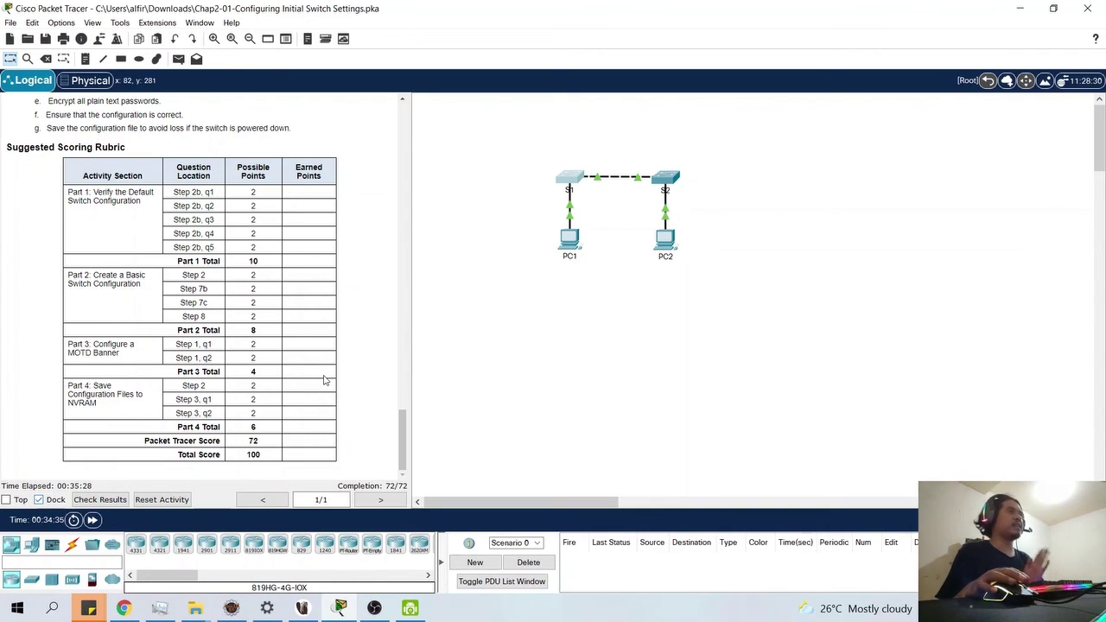
scroll(324, 381, "up", 6)
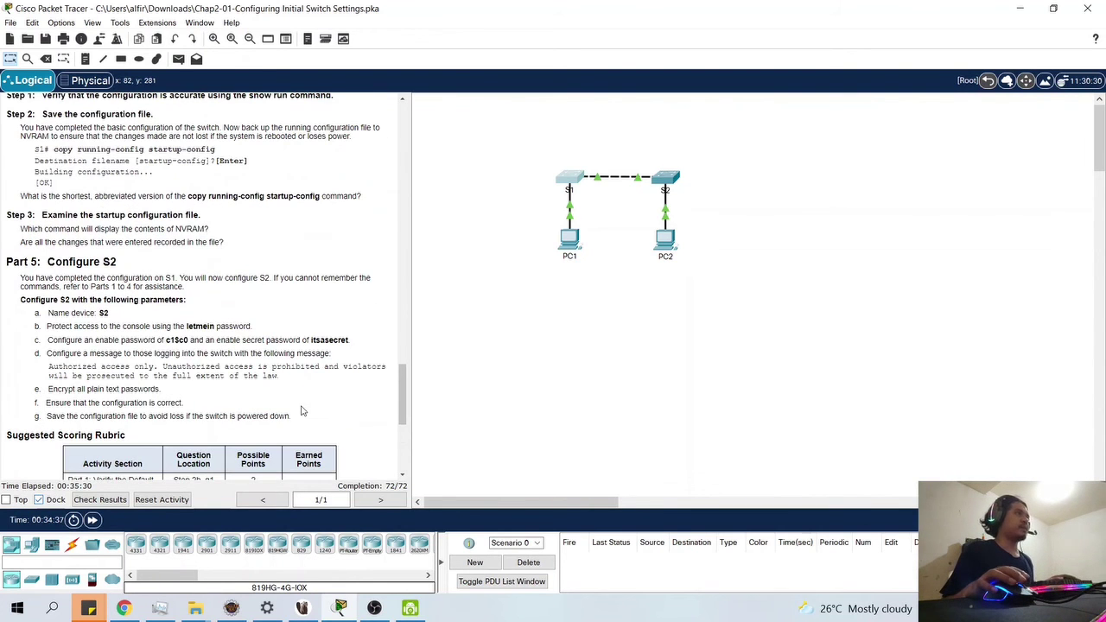
scroll(298, 410, "up", 1)
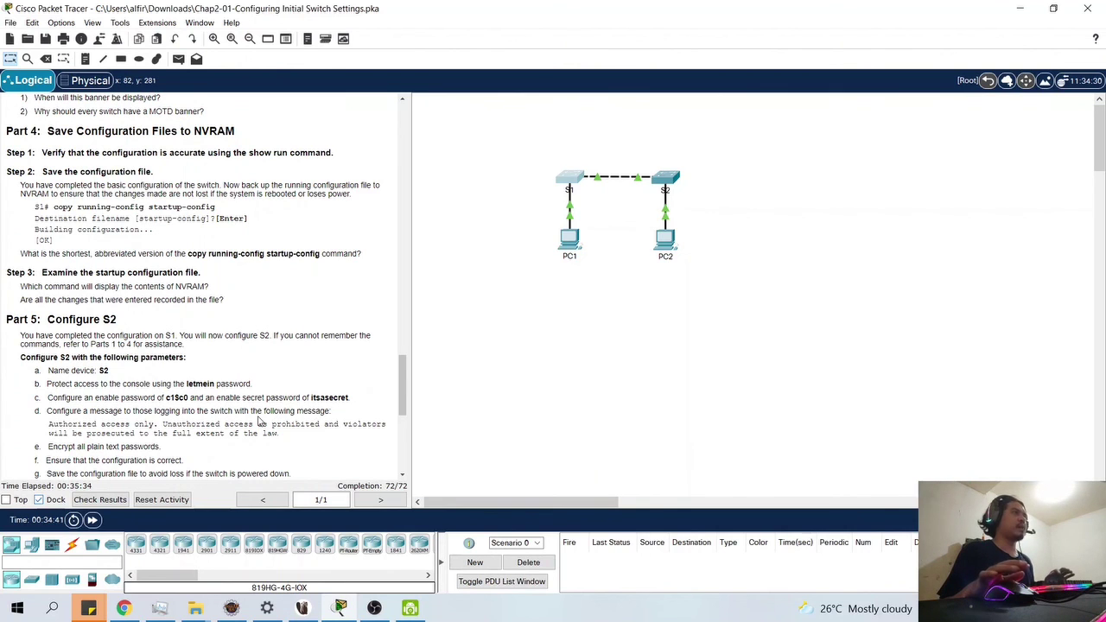
scroll(260, 421, "up", 1)
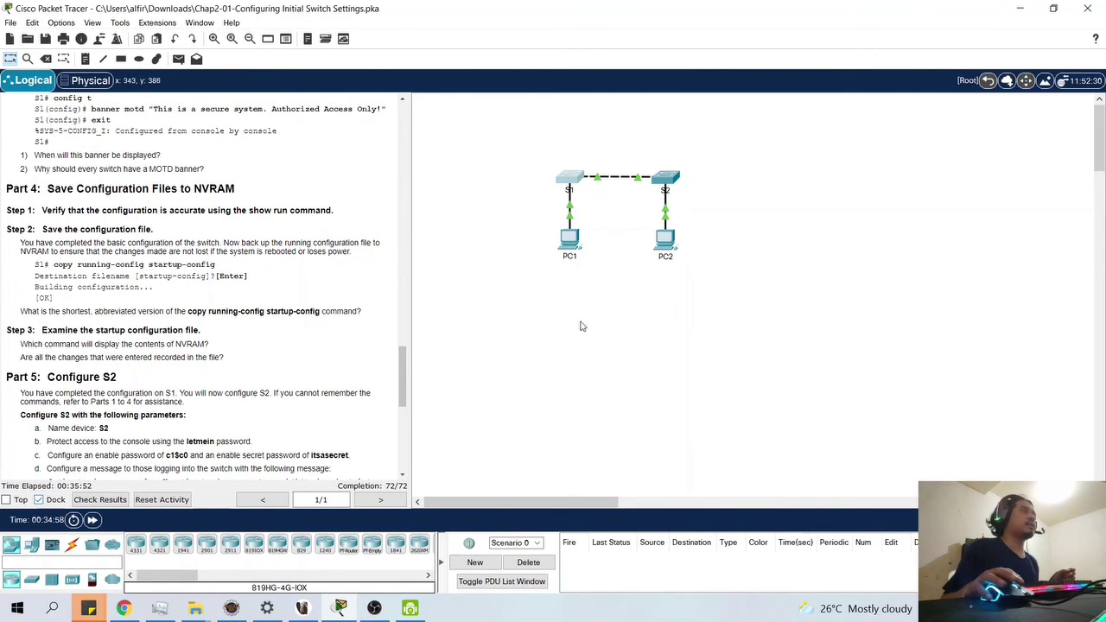
scroll(285, 389, "down", 3)
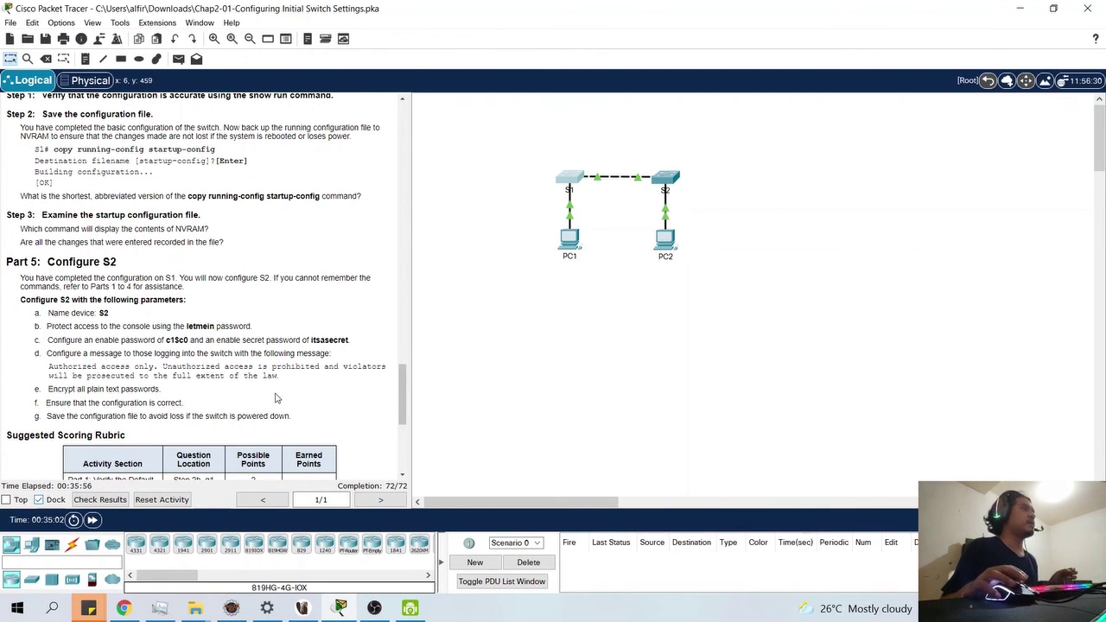
scroll(277, 398, "up", 5)
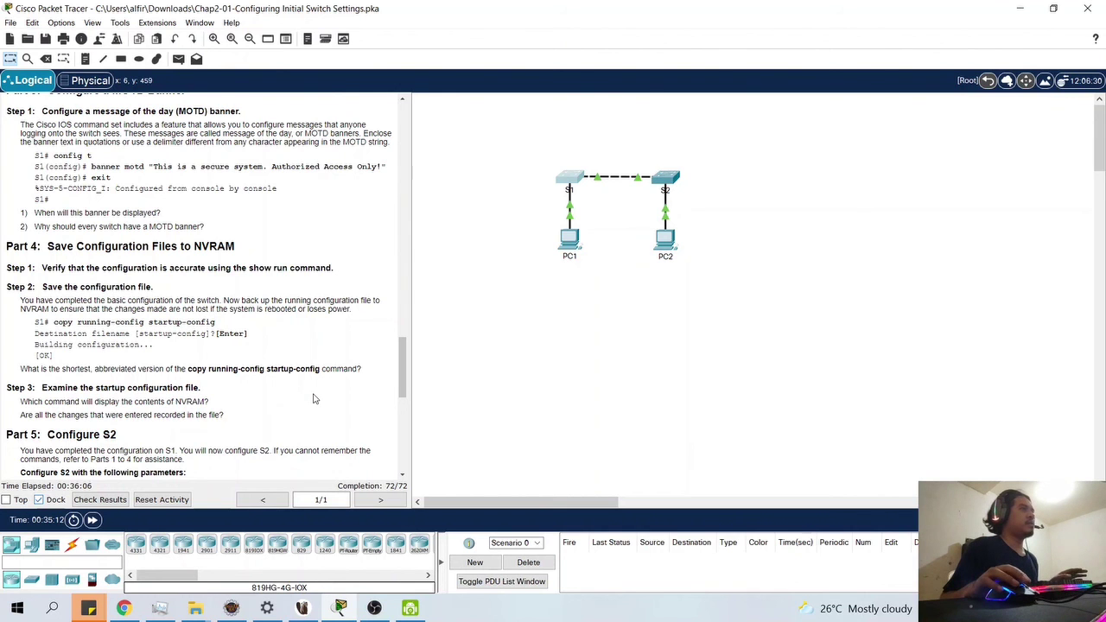
scroll(302, 405, "up", 4)
scroll(316, 398, "up", 2)
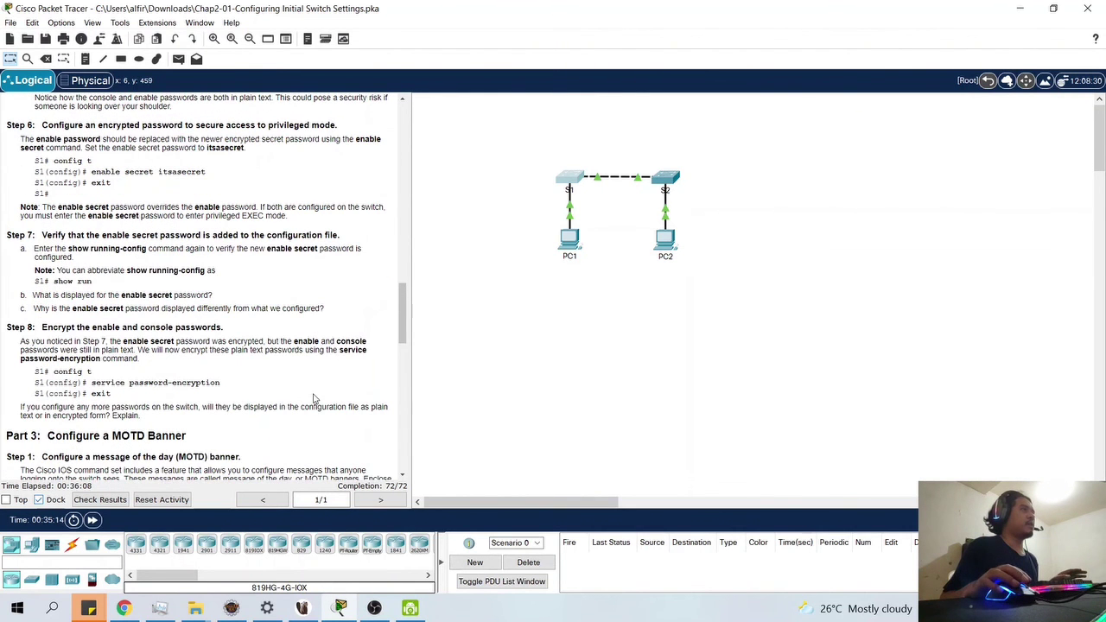
scroll(256, 386, "up", 2)
scroll(255, 384, "up", 5)
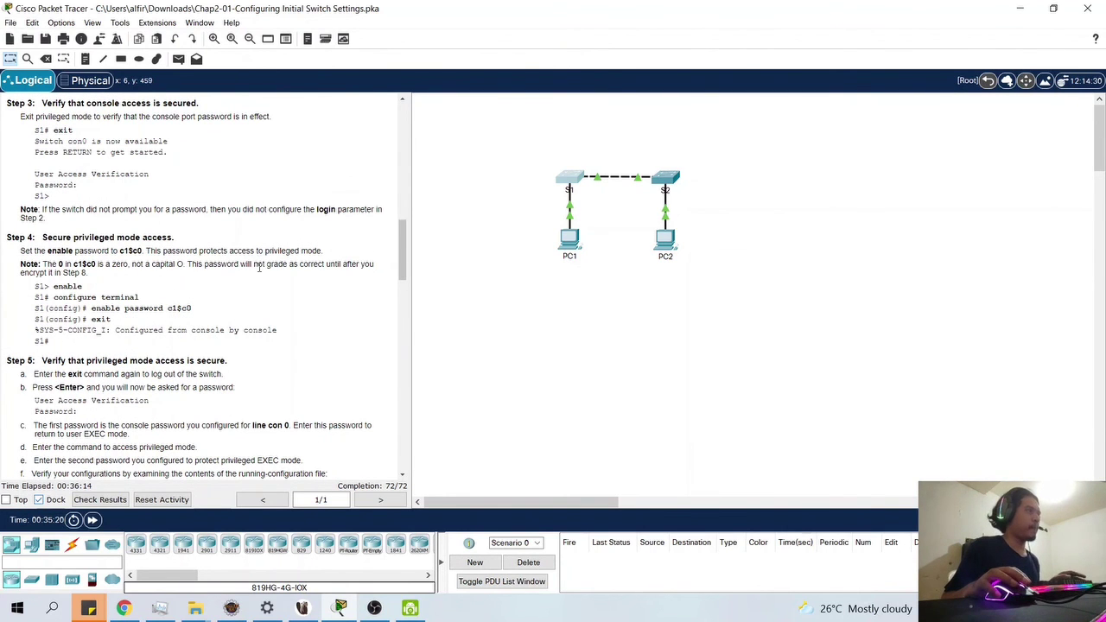
- Scroll down to the Suggested Scoring Rubric showing a Packet Tracer Score of 72
scroll(242, 270, "down", 1)
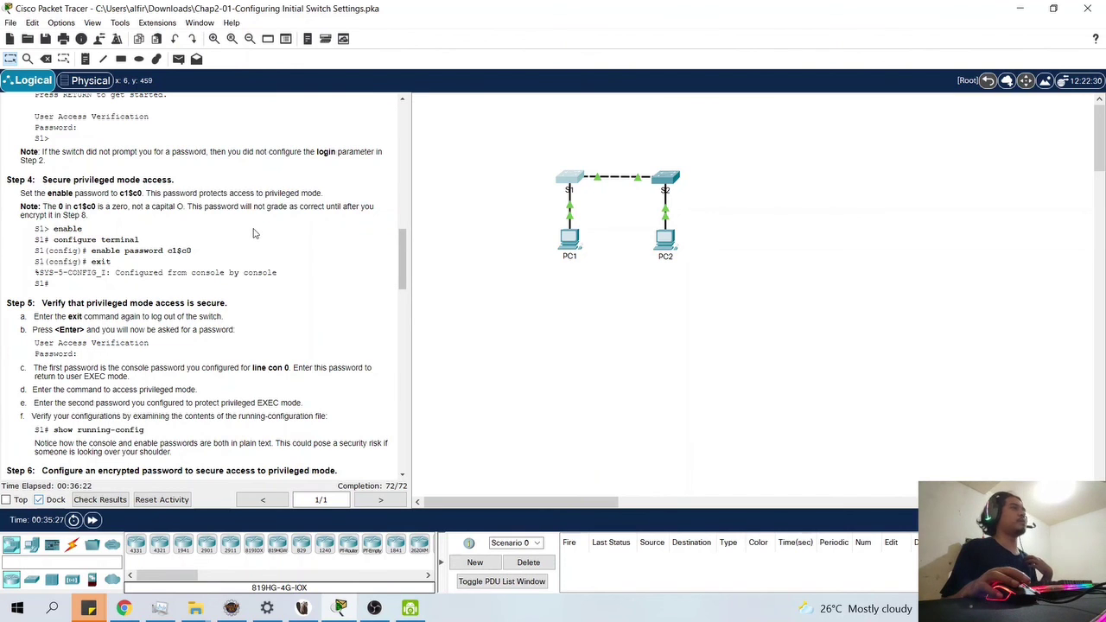
scroll(256, 233, "down", 1)
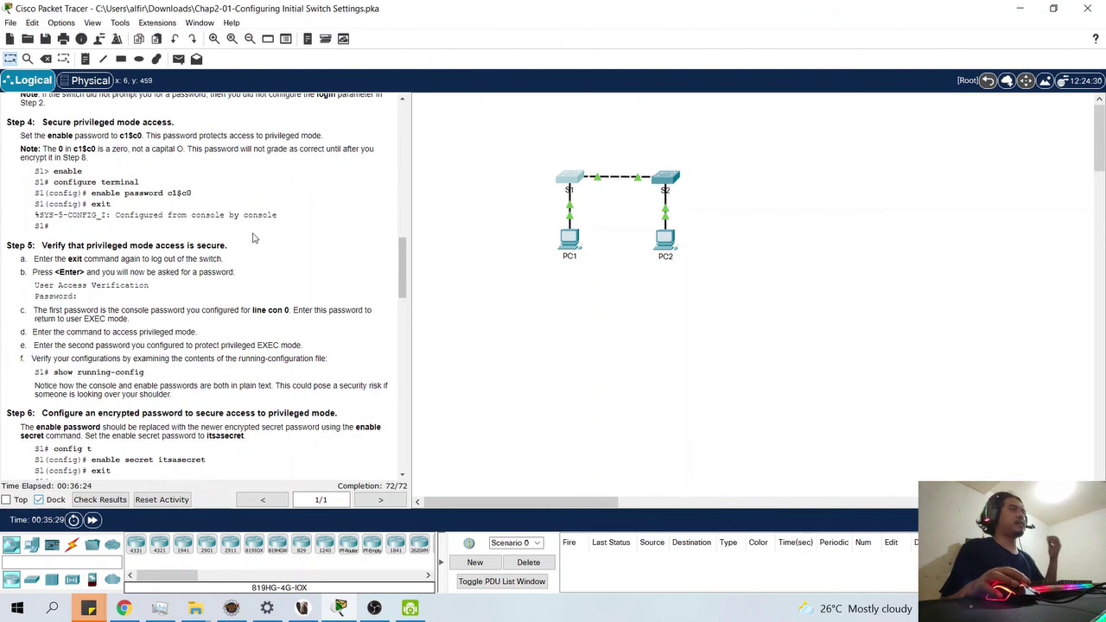
scroll(254, 238, "down", 2)
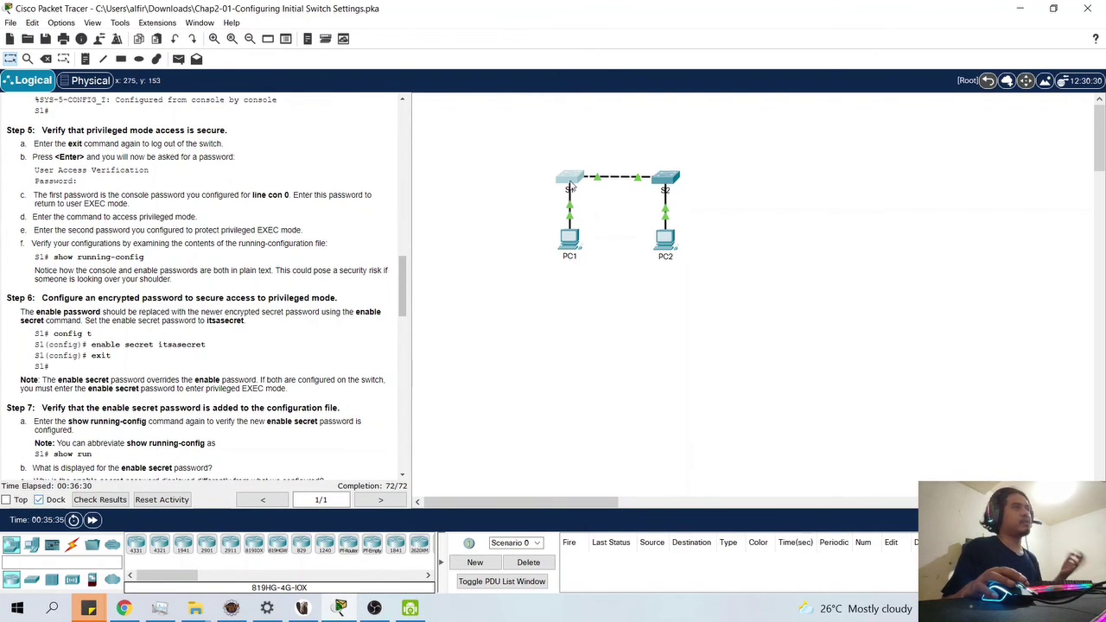
scroll(320, 262, "down", 1)
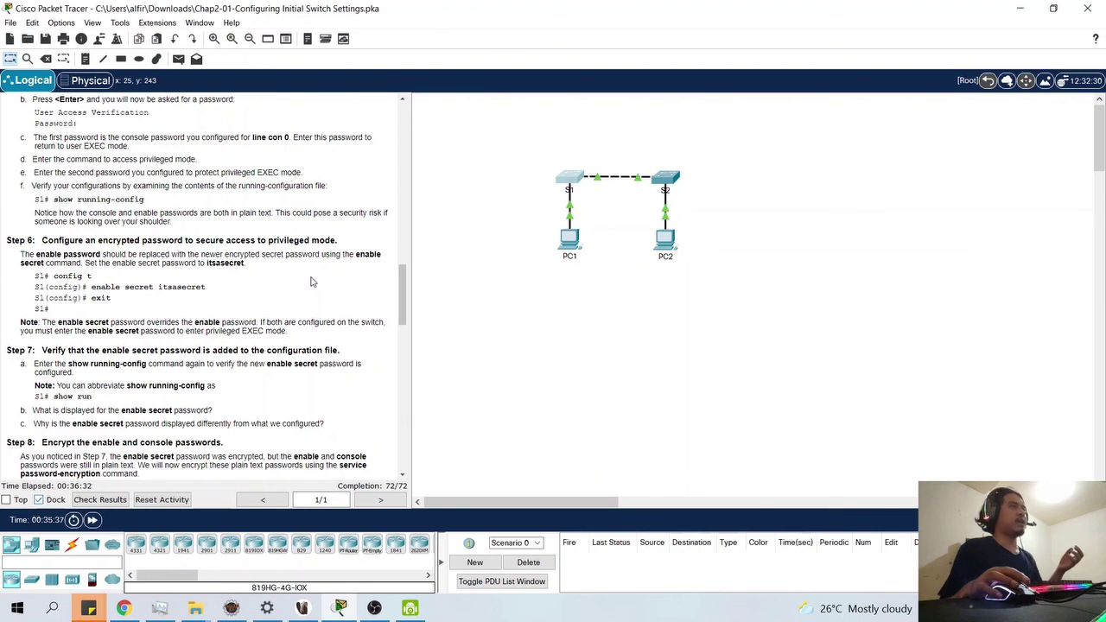
scroll(309, 294, "down", 2)
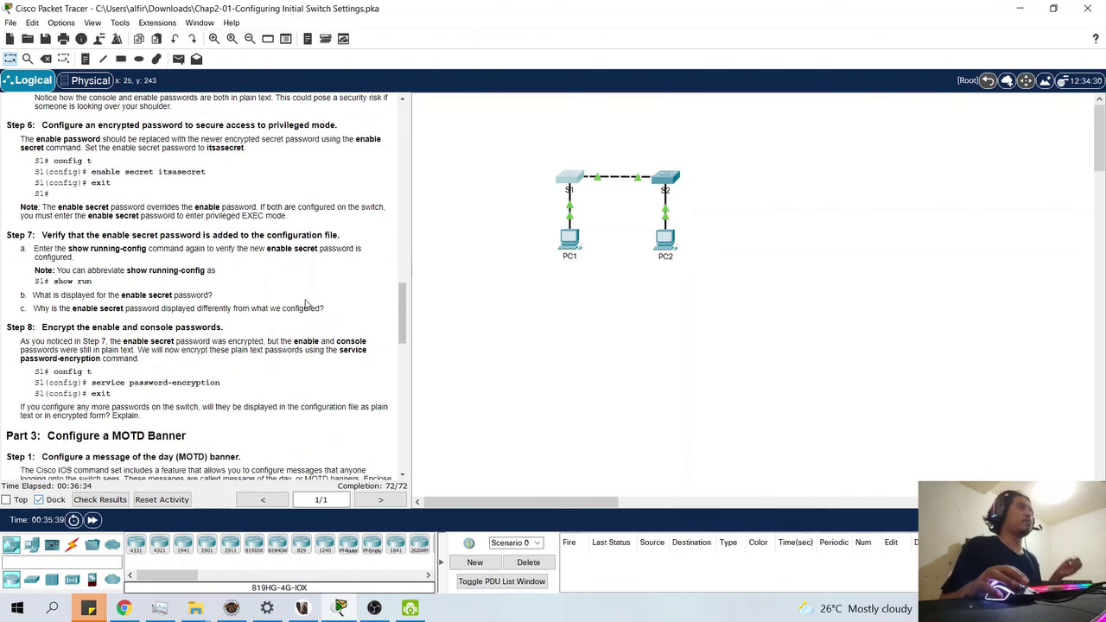
scroll(296, 309, "down", 1)
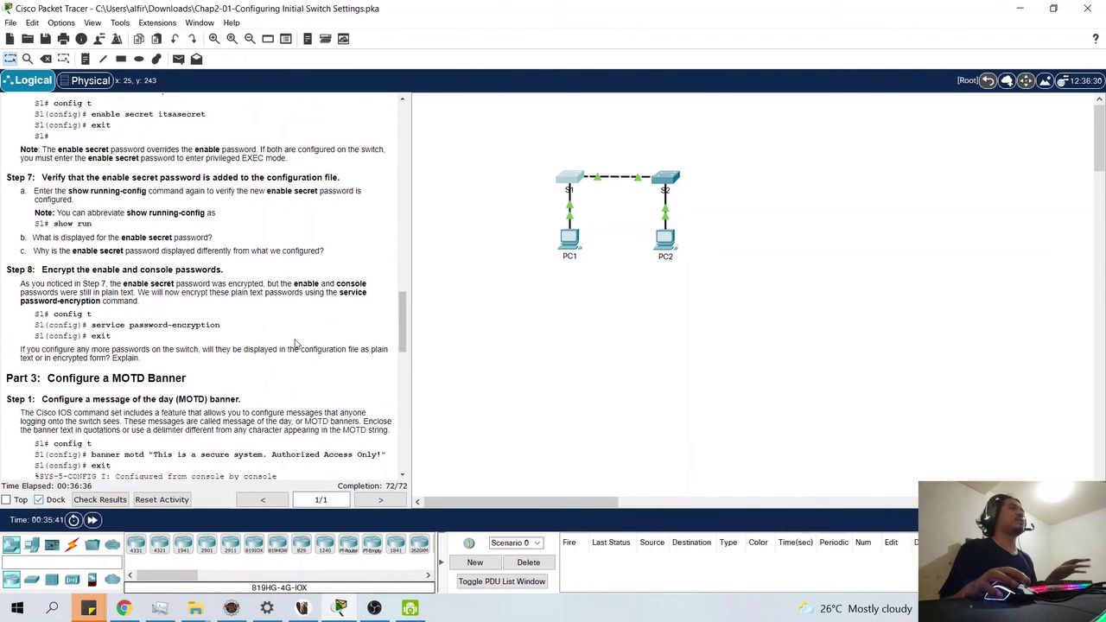
scroll(297, 343, "down", 5)
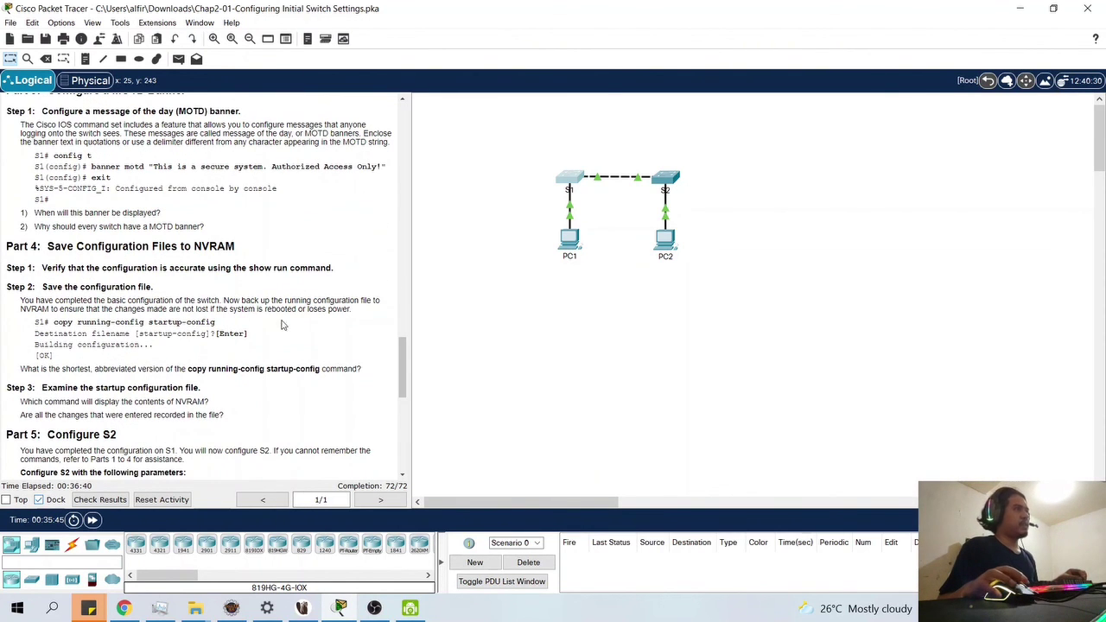
scroll(238, 367, "down", 1)
scroll(246, 370, "down", 2)
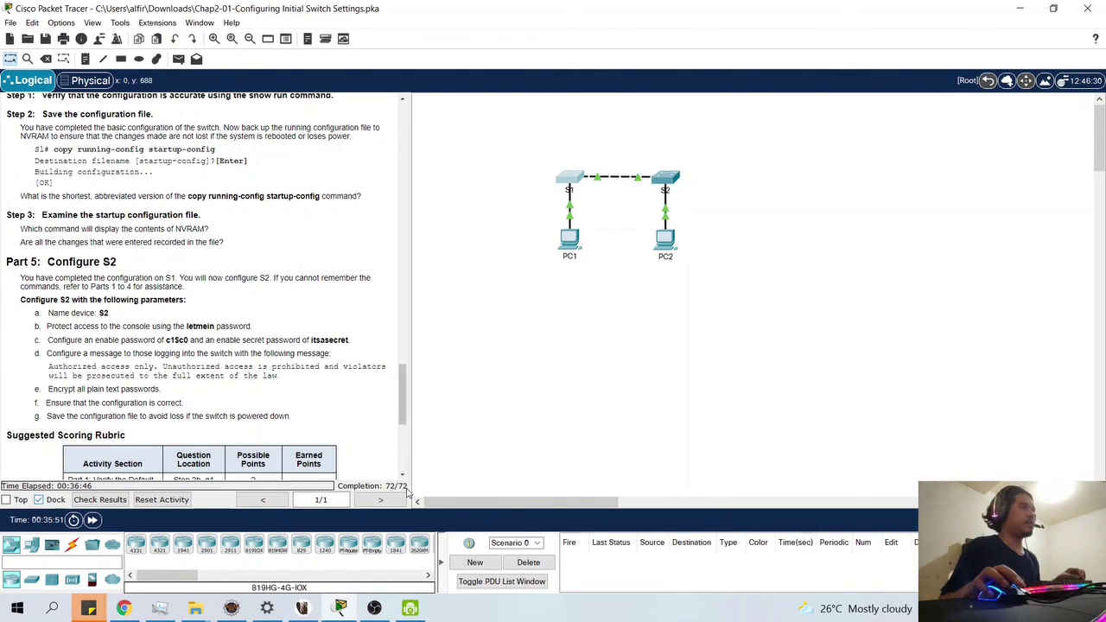
scroll(371, 423, "down", 5)
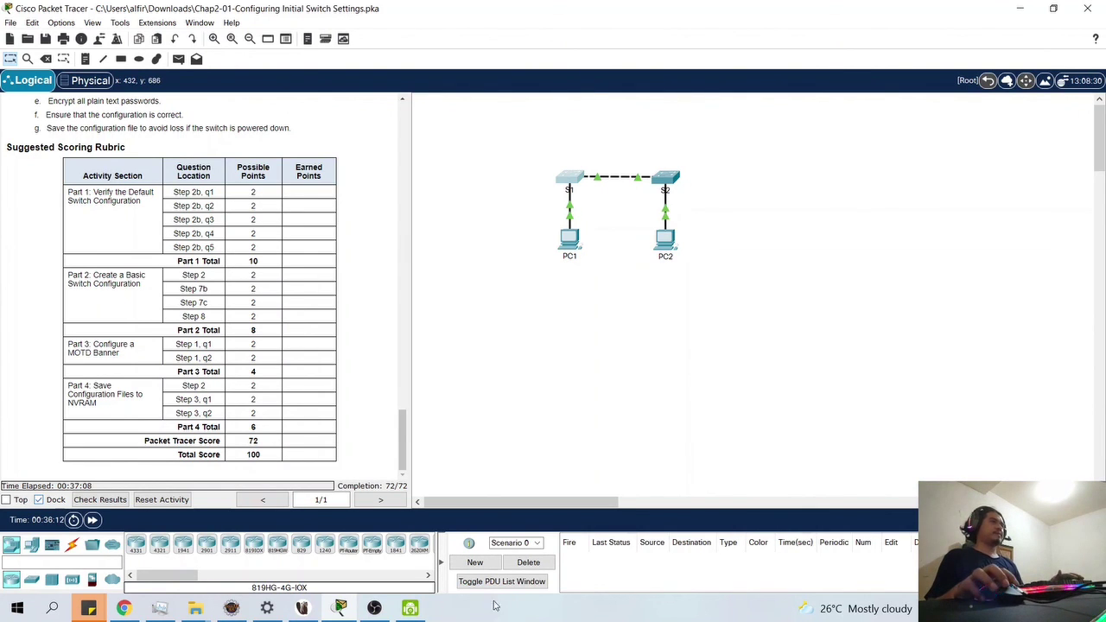
mouse_move(377, 610)
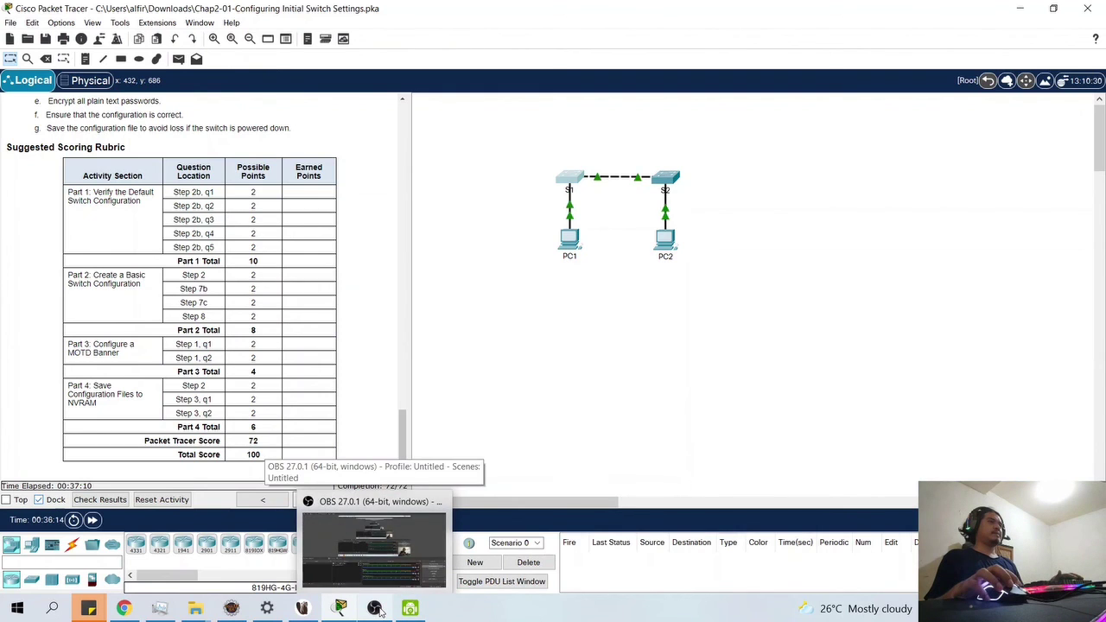